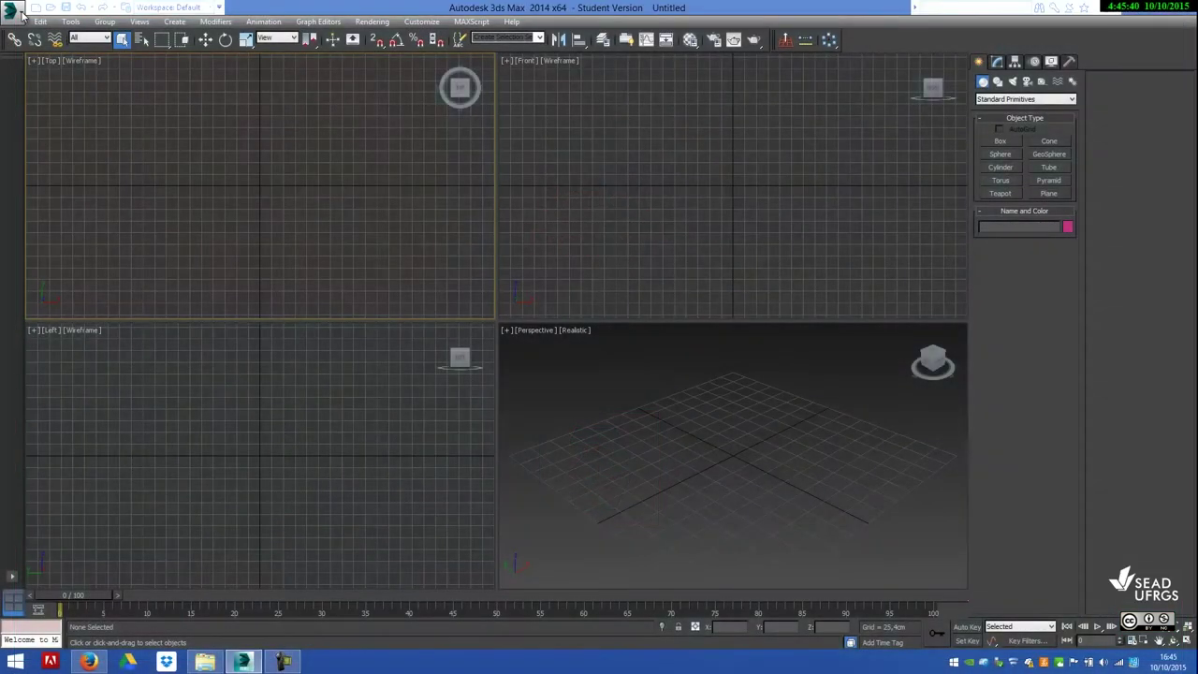
# Import 0_Sfusion.obj from Documentos > Dropbox > Disciplinas > CGII > MAX > Elefantinho > Smooth Fusion1.
pyautogui.click(19, 13)
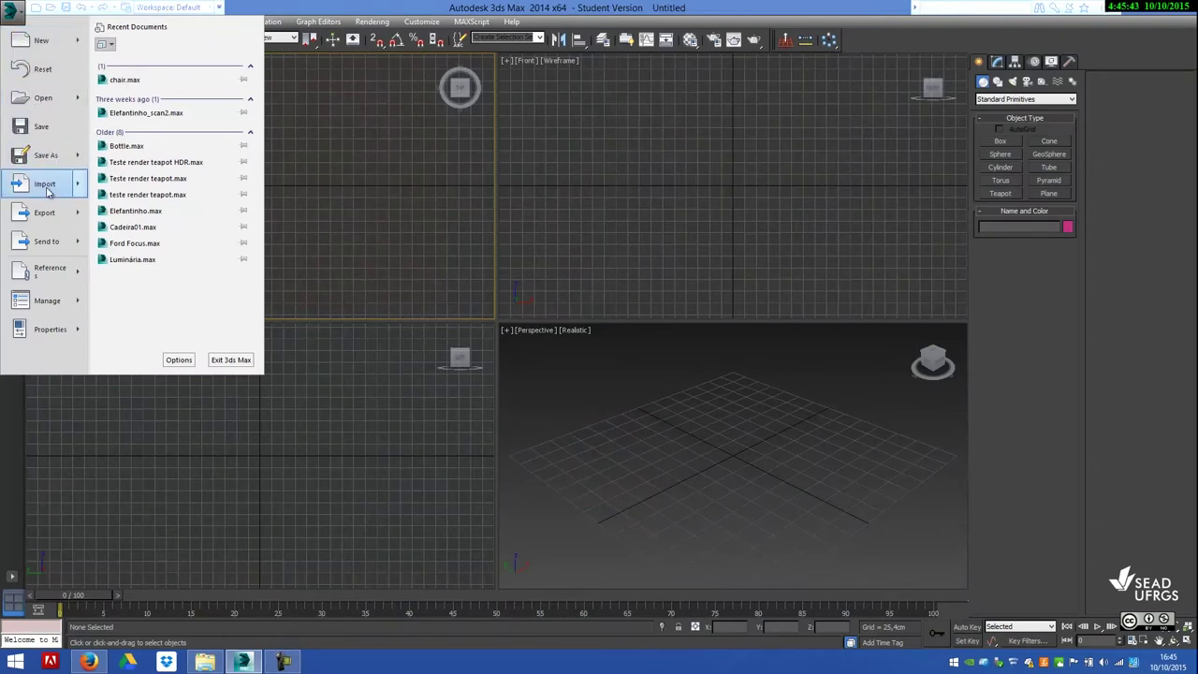
pyautogui.click(45, 184)
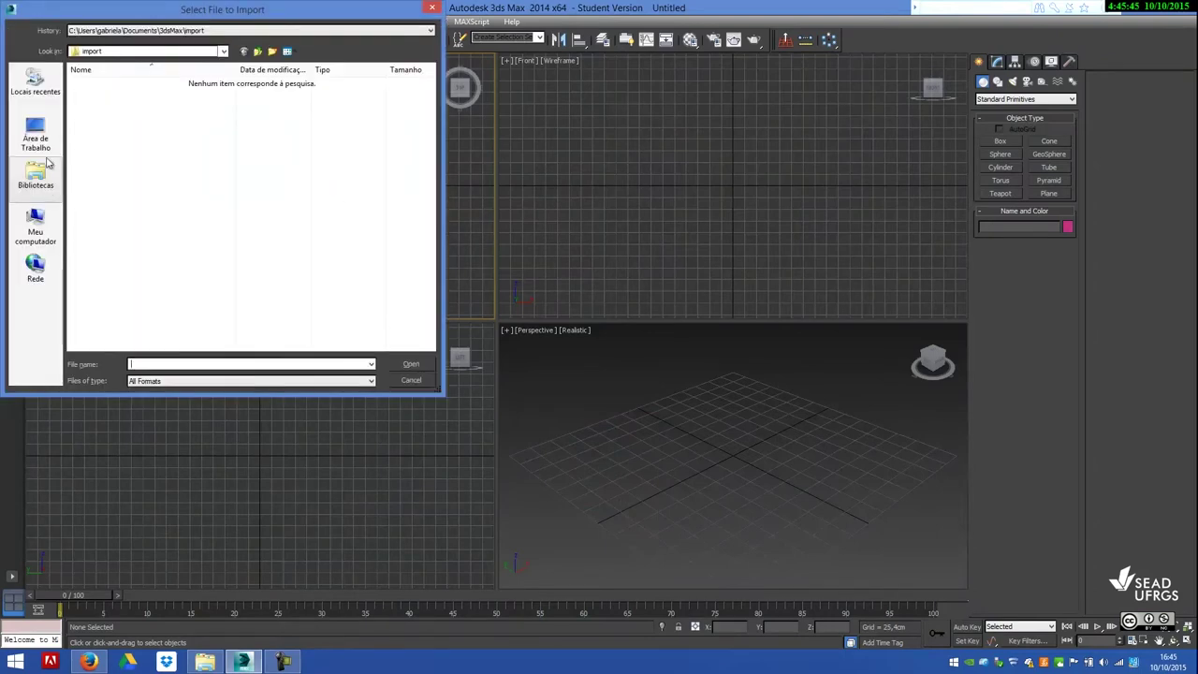
pyautogui.click(39, 176)
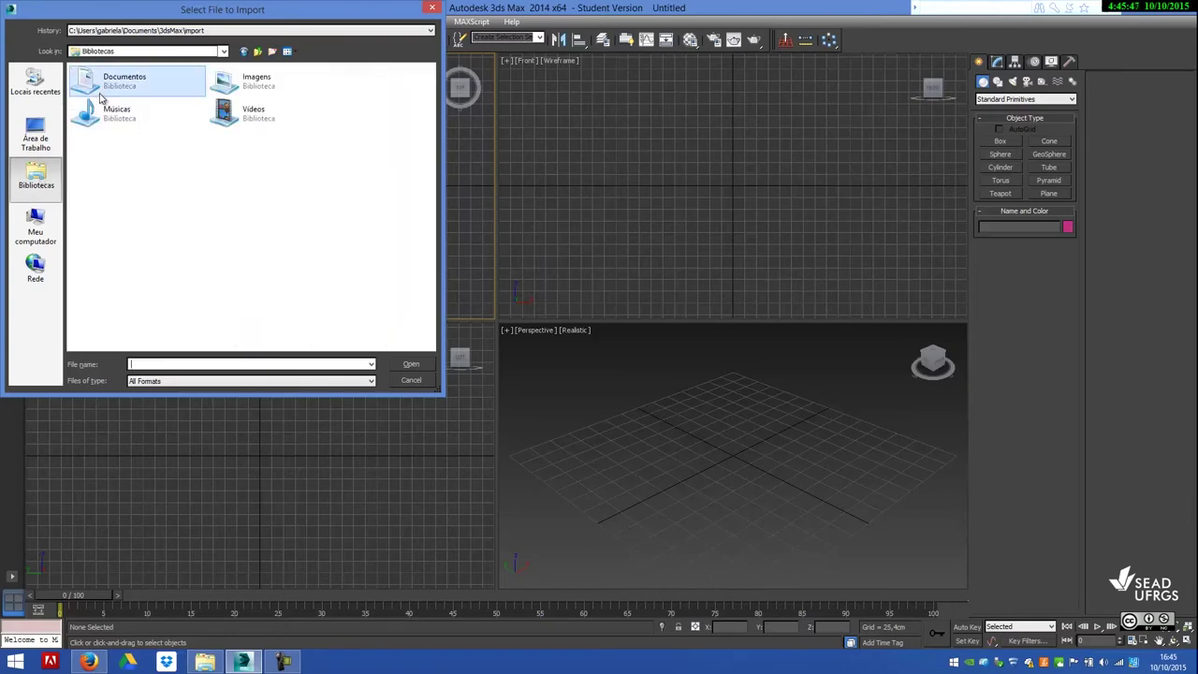
pyautogui.doubleClick(113, 80)
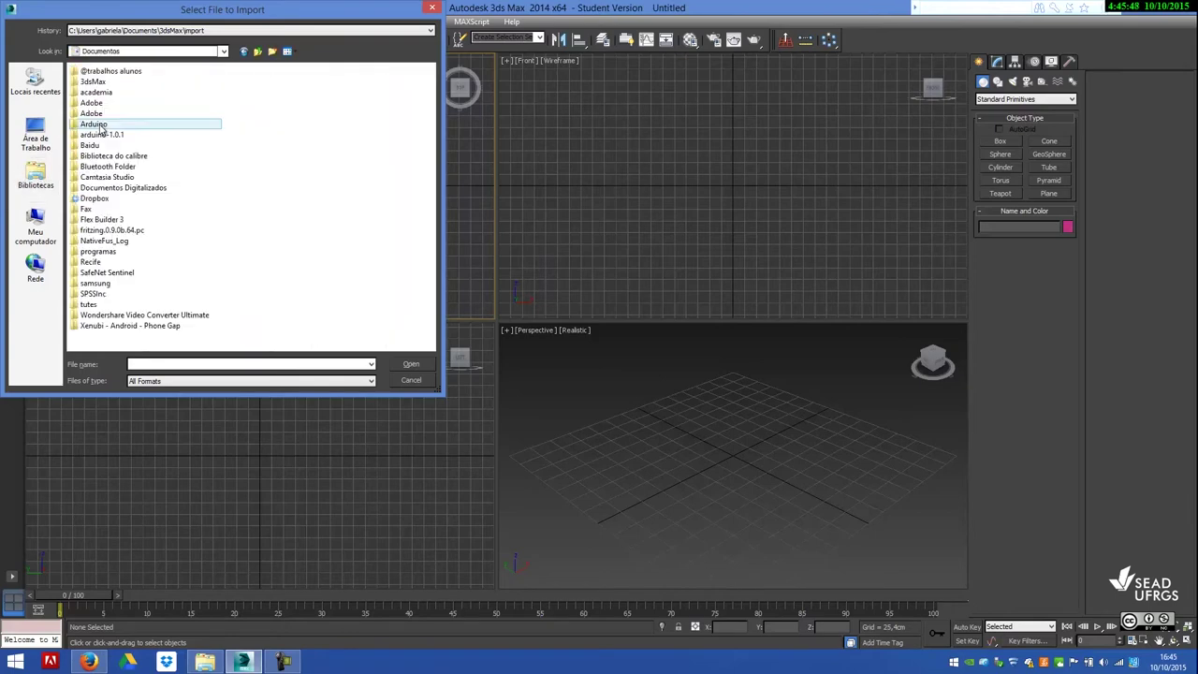
pyautogui.doubleClick(89, 198)
pyautogui.doubleClick(99, 126)
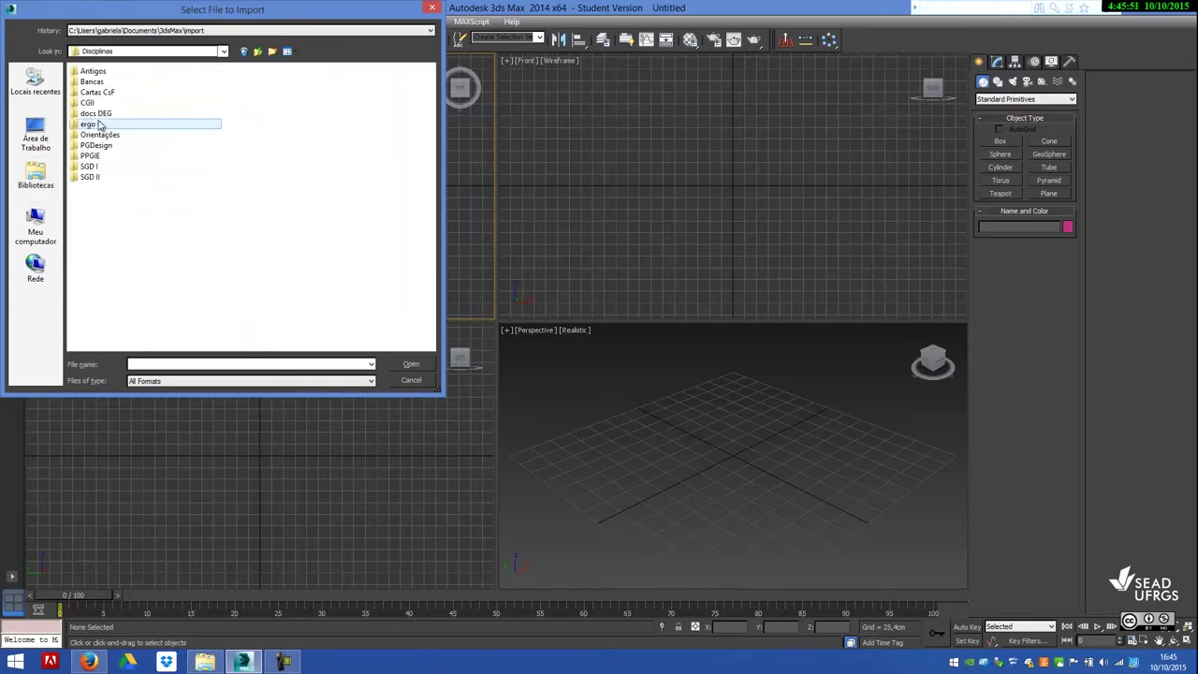
pyautogui.doubleClick(97, 103)
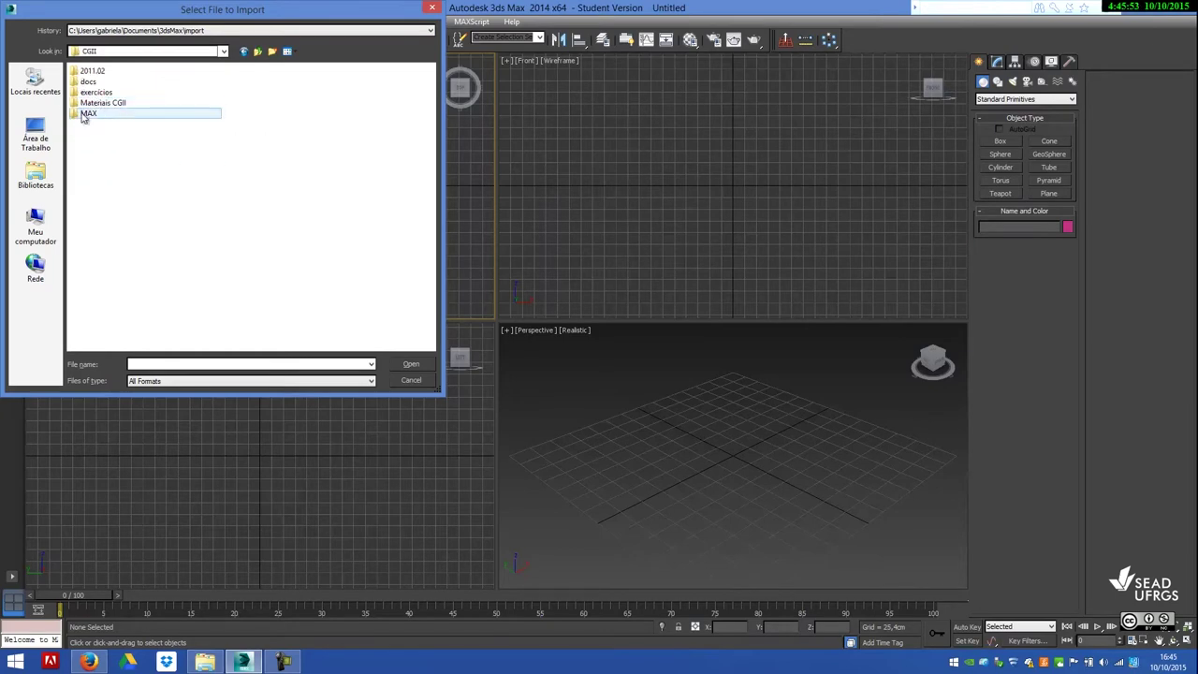
pyautogui.doubleClick(89, 113)
pyautogui.doubleClick(95, 81)
pyautogui.doubleClick(95, 72)
pyautogui.doubleClick(97, 72)
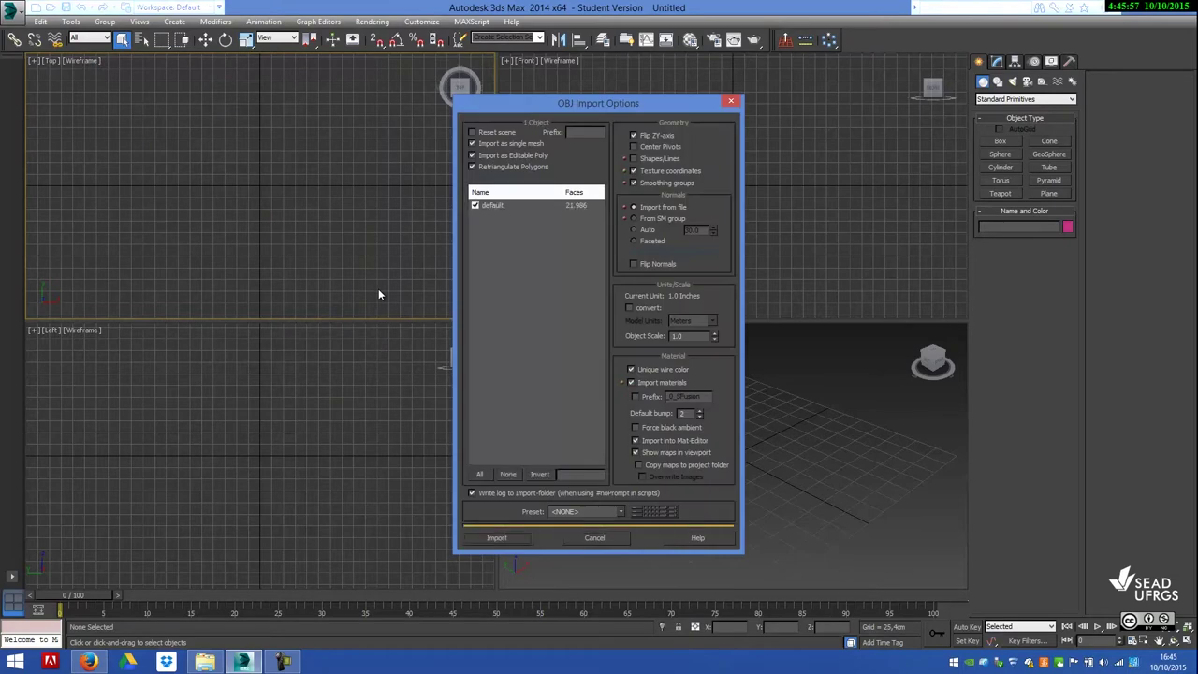
# Import the scanned 0_SFusion mesh with Import materials unchecked.
pyautogui.click(631, 381)
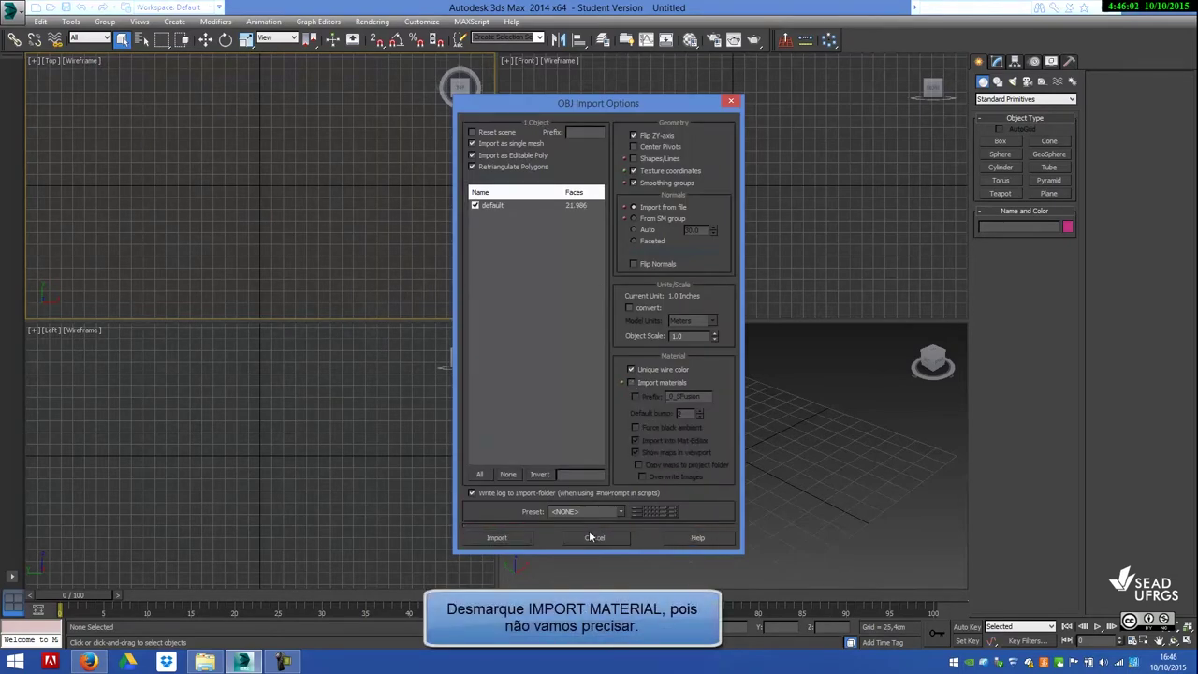
pyautogui.click(497, 537)
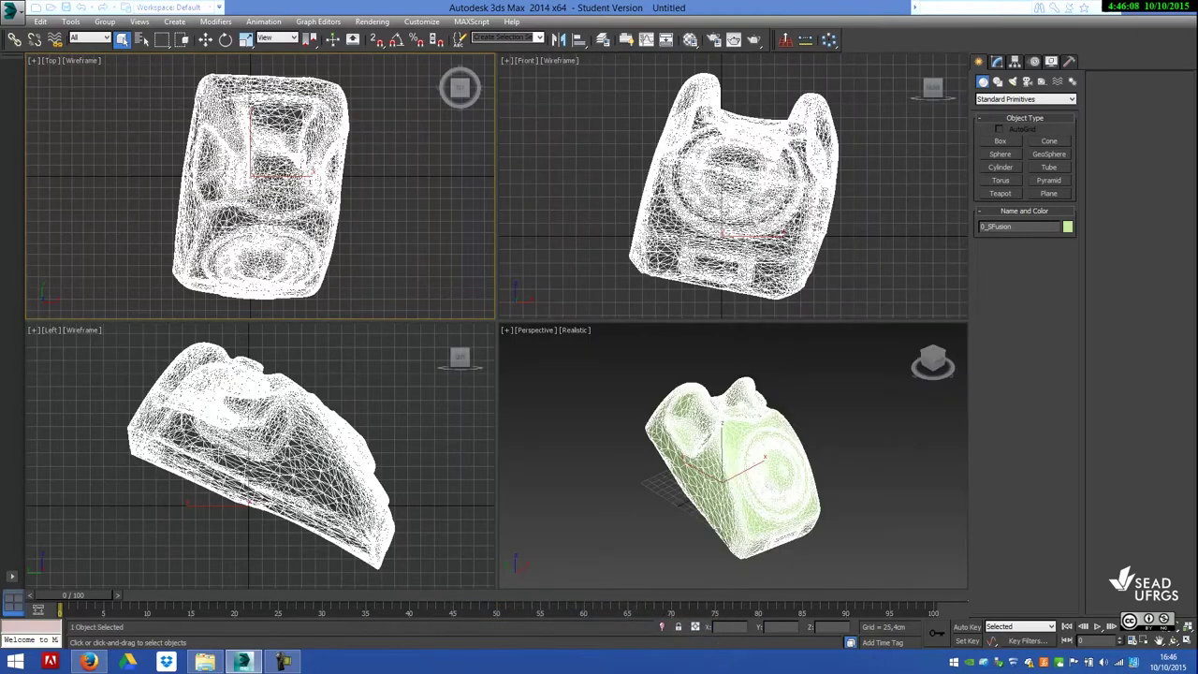
pyautogui.click(753, 211)
# Rotate the telephone scan so it stands upright.
pyautogui.press('e')
pyautogui.moveTo(762, 215); pyautogui.dragTo(763, 187)
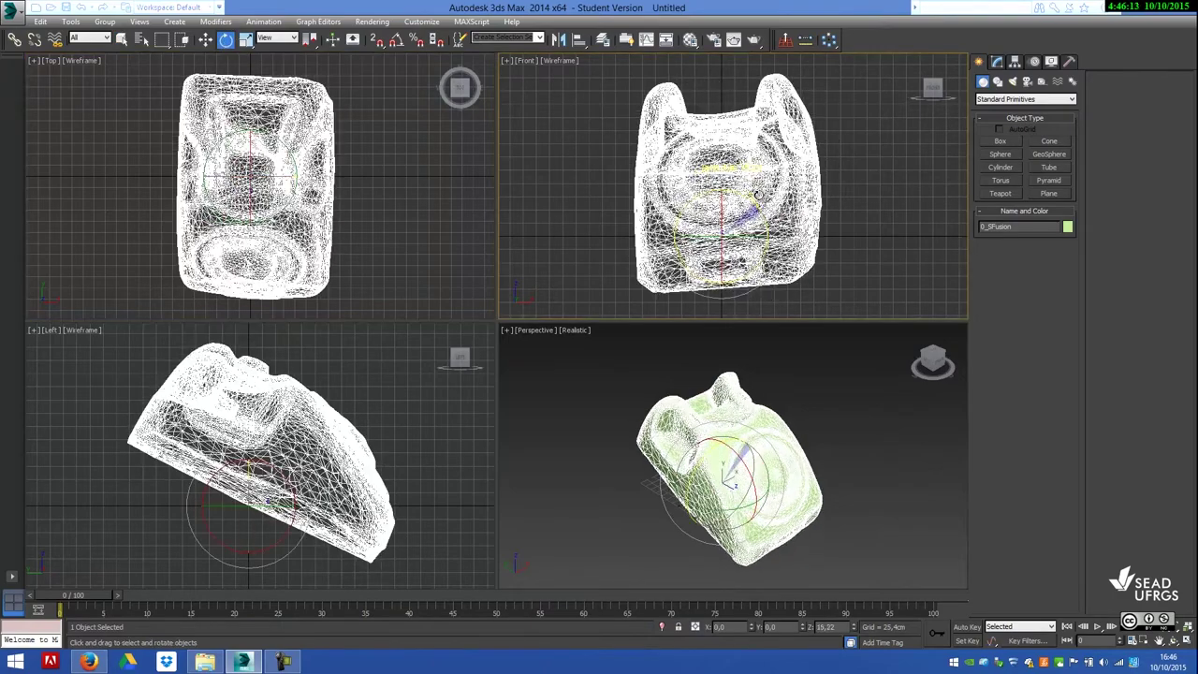
pyautogui.moveTo(272, 178); pyautogui.dragTo(286, 159)
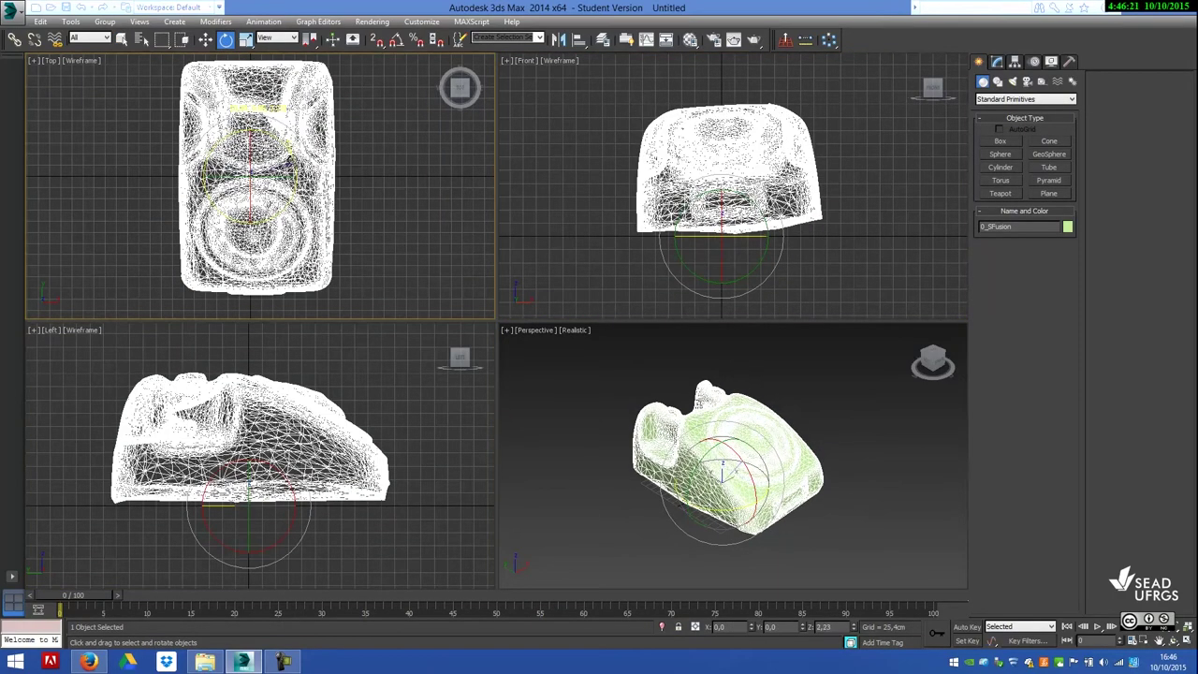
pyautogui.moveTo(290, 164); pyautogui.dragTo(295, 173)
# Set the Top, Front, Left and Perspective viewports to Facets shading.
pyautogui.click(506, 60)
pyautogui.press('Escape')
pyautogui.click(389, 114)
pyautogui.click(82, 60)
pyautogui.click(113, 118)
pyautogui.click(97, 351)
pyautogui.click(86, 330)
pyautogui.click(112, 388)
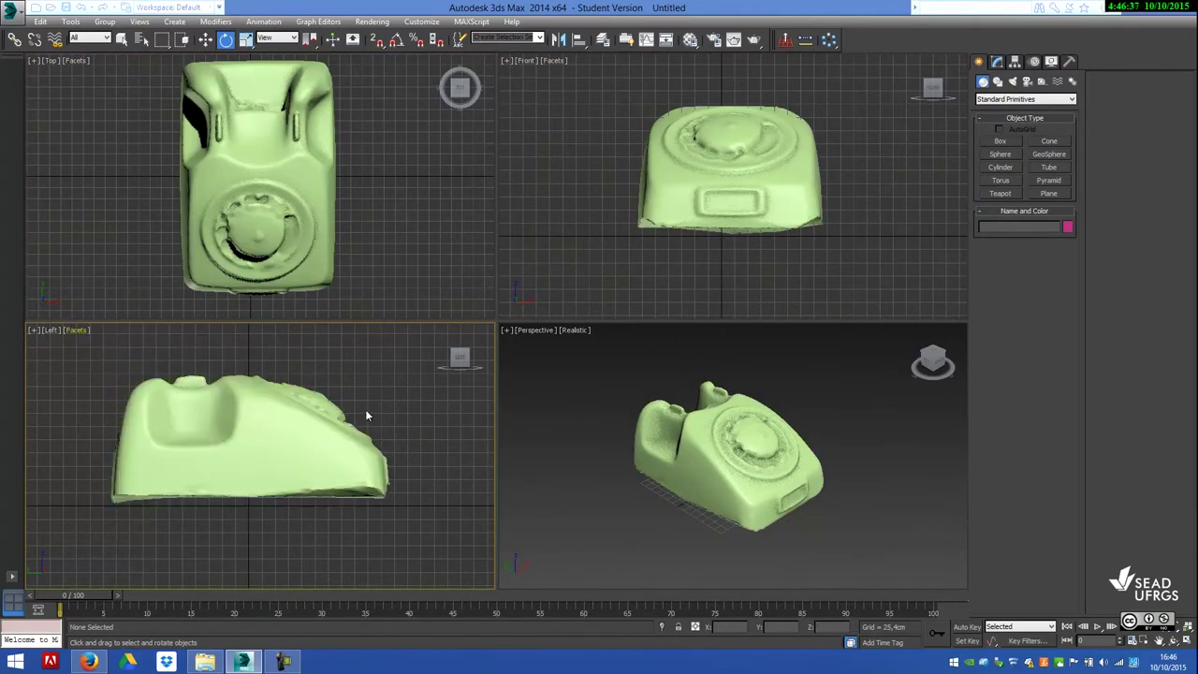
pyautogui.click(573, 329)
pyautogui.click(599, 387)
# Turn on Show Statistics and maximize the Perspective viewport.
pyautogui.click(507, 329)
pyautogui.click(460, 440)
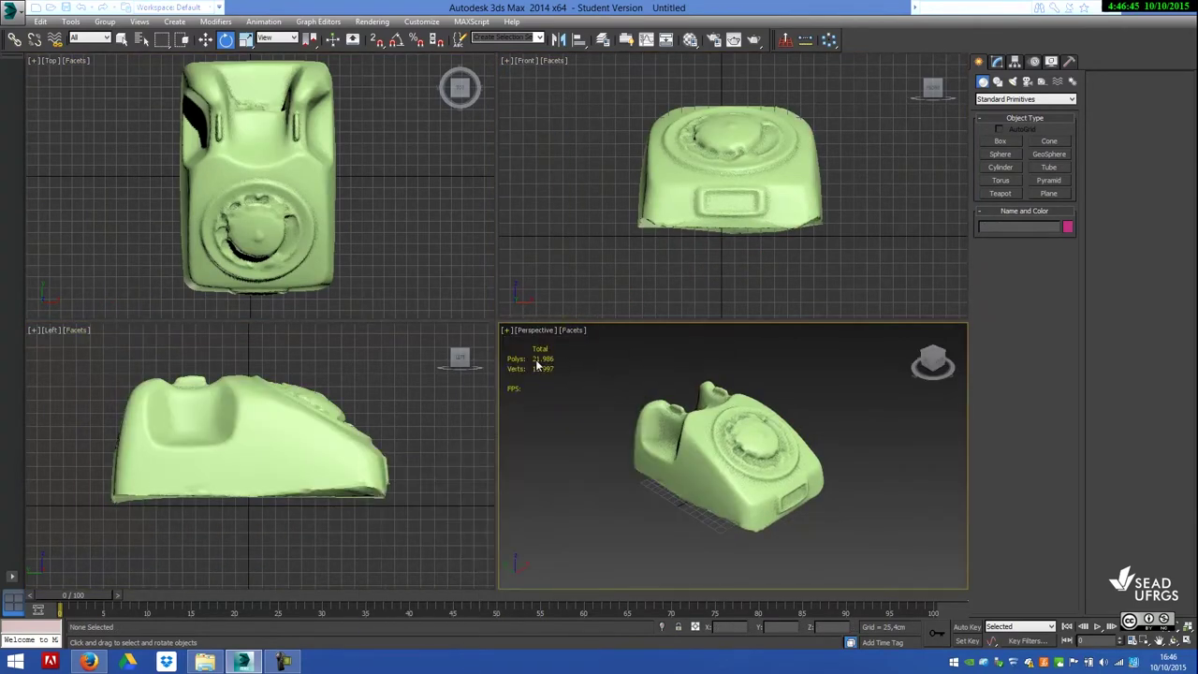
pyautogui.hotkey('alt', 'w')
pyautogui.moveTo(561, 346)
pyautogui.keyDown('alt'); pyautogui.mouseDown(button='middle')
pyautogui.moveTo(478, 384)
pyautogui.moveTo(482, 303)
pyautogui.mouseUp(button='middle'); pyautogui.keyUp('alt')
# Rename the telephone object to 'Elefantinho HP'.
pyautogui.click(503, 326)
pyautogui.doubleClick(1006, 225)
pyautogui.write('Elefantinho r')
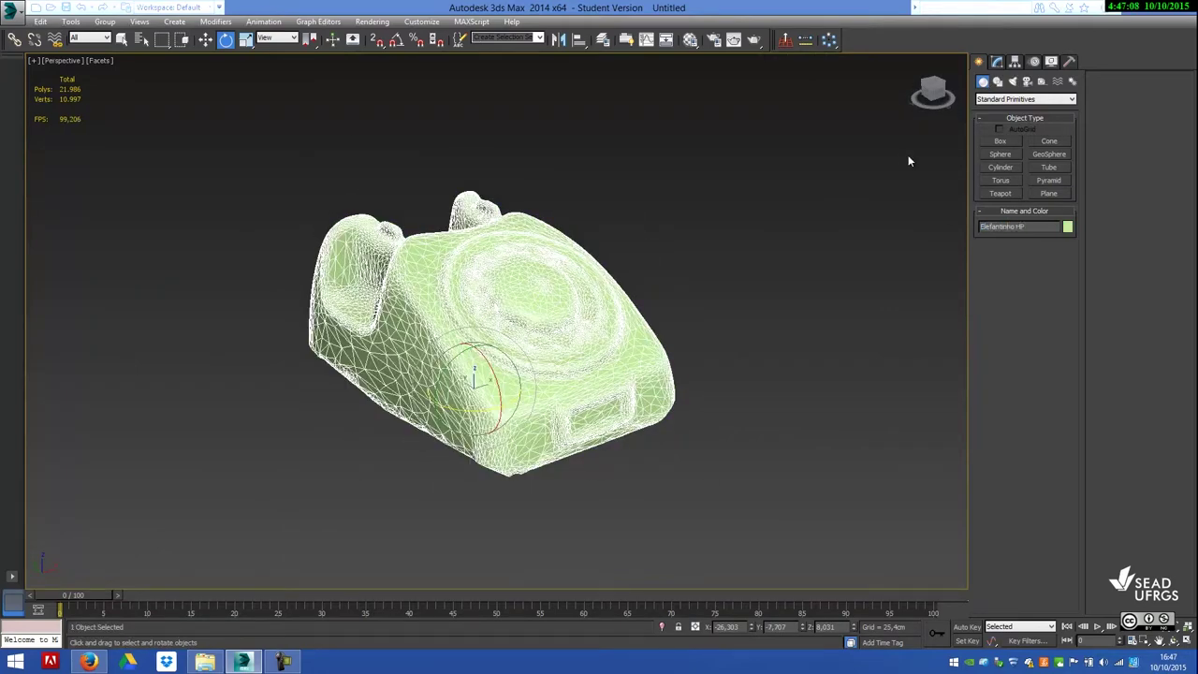
pyautogui.click(996, 62)
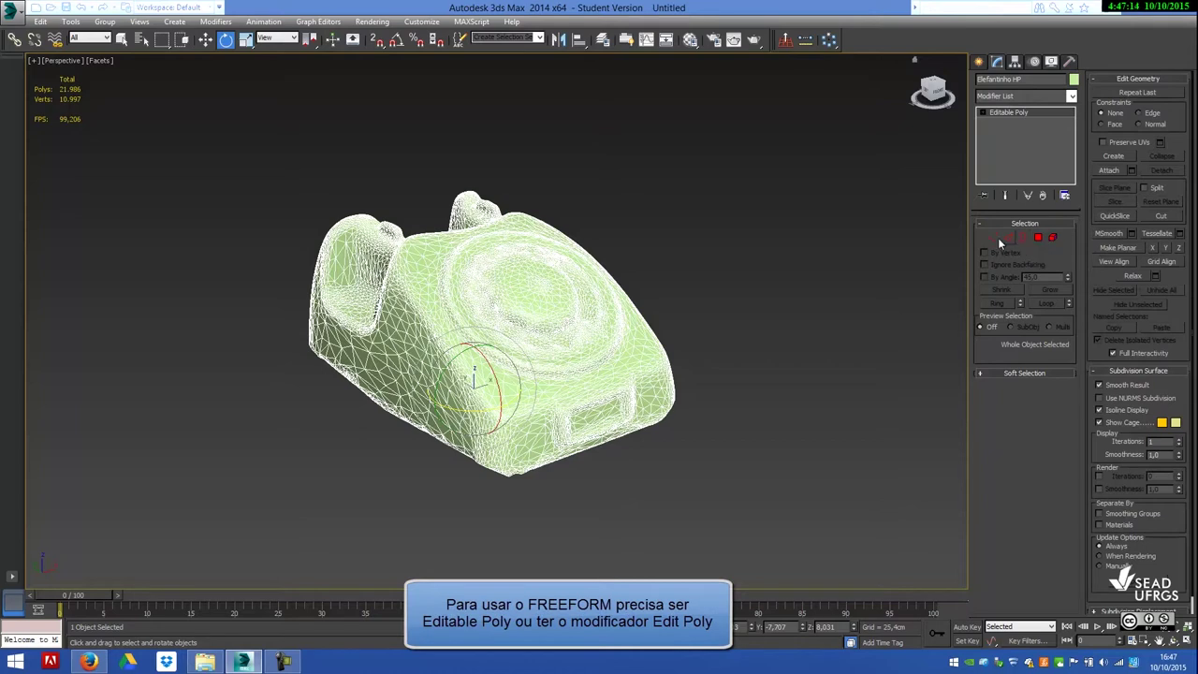
# Show the Freeform ribbon tab with the PolyDraw panel's extra options expanded.
pyautogui.click(625, 39)
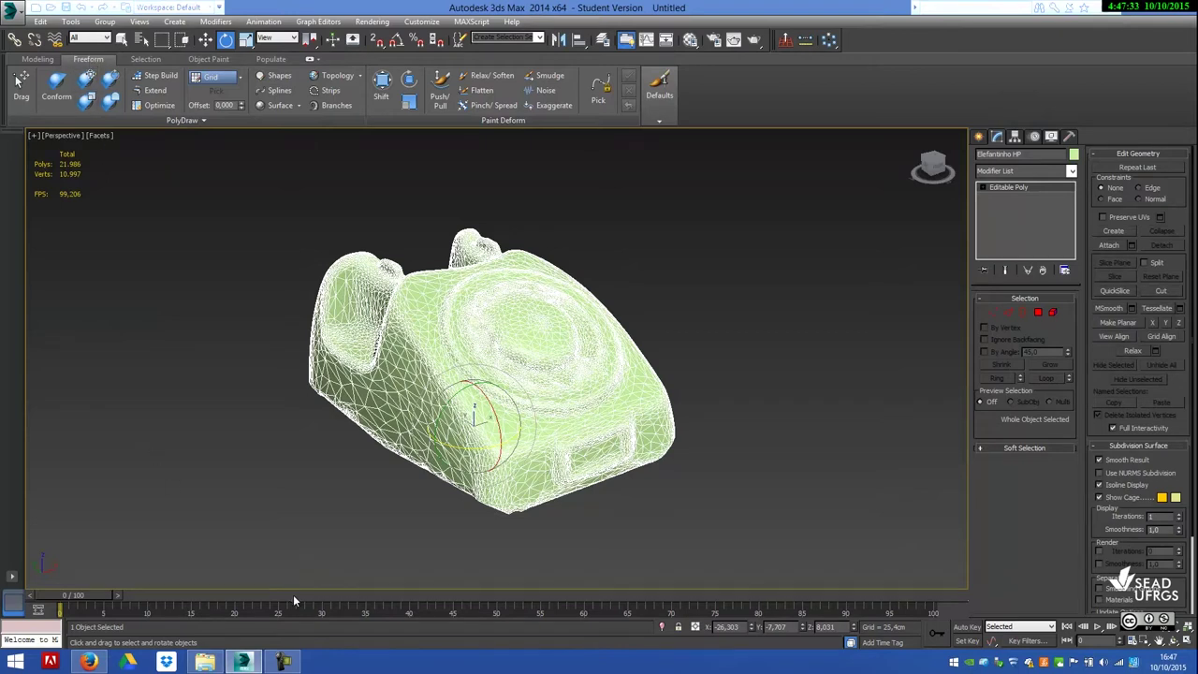
pyautogui.click(199, 123)
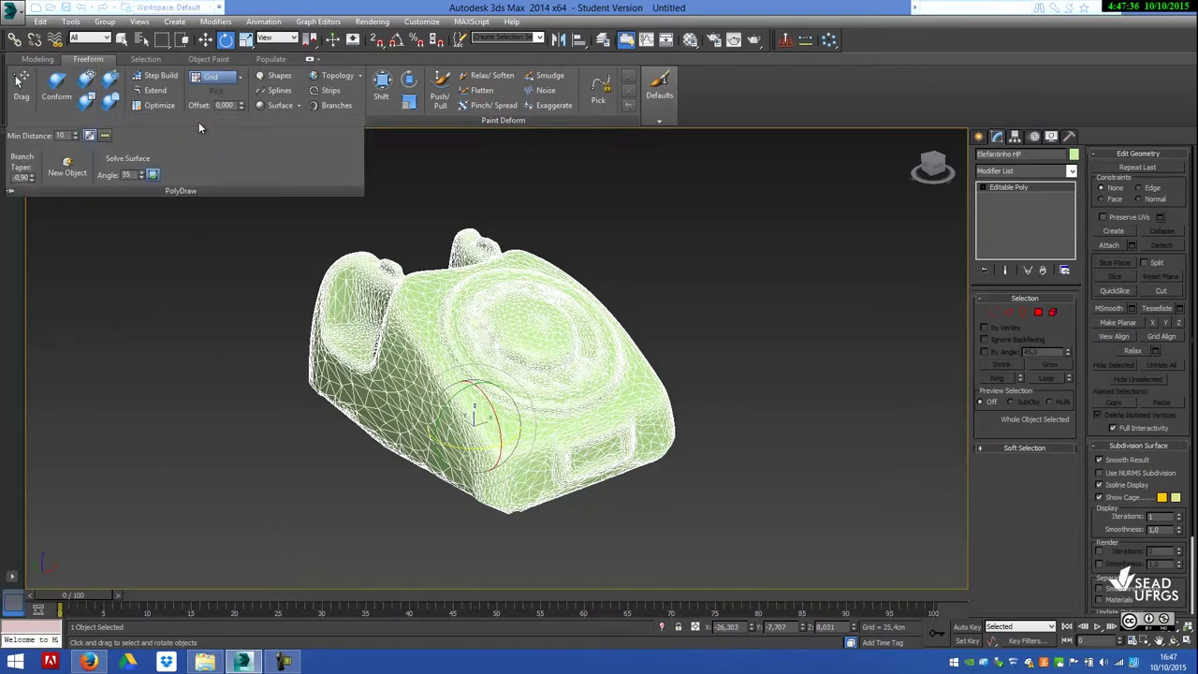
# Set PolyDraw's Draw On to Surface and pick the Elefantinho HP telephone as that surface.
pyautogui.click(241, 79)
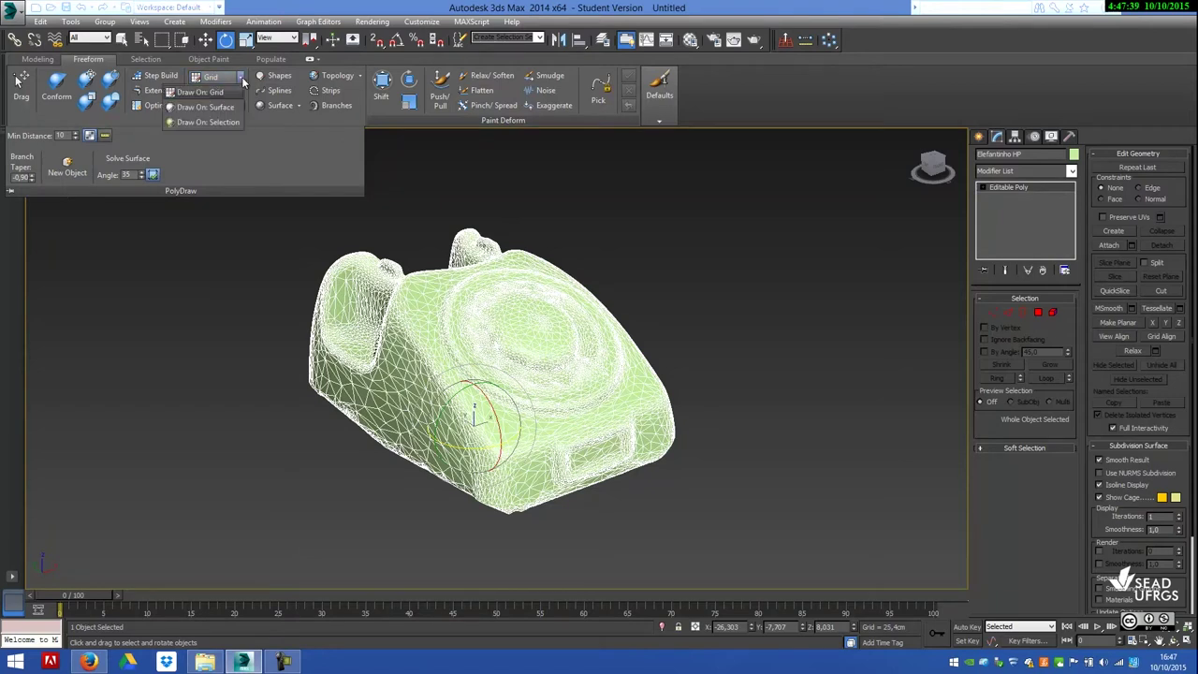
pyautogui.click(198, 109)
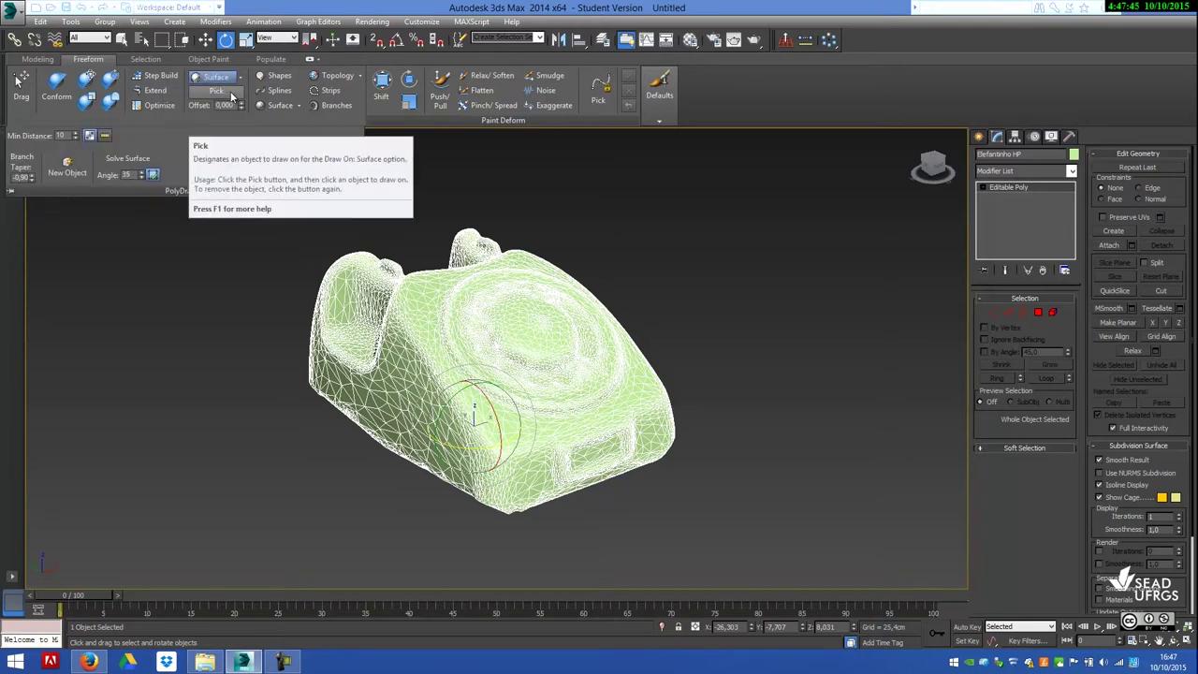
pyautogui.click(231, 97)
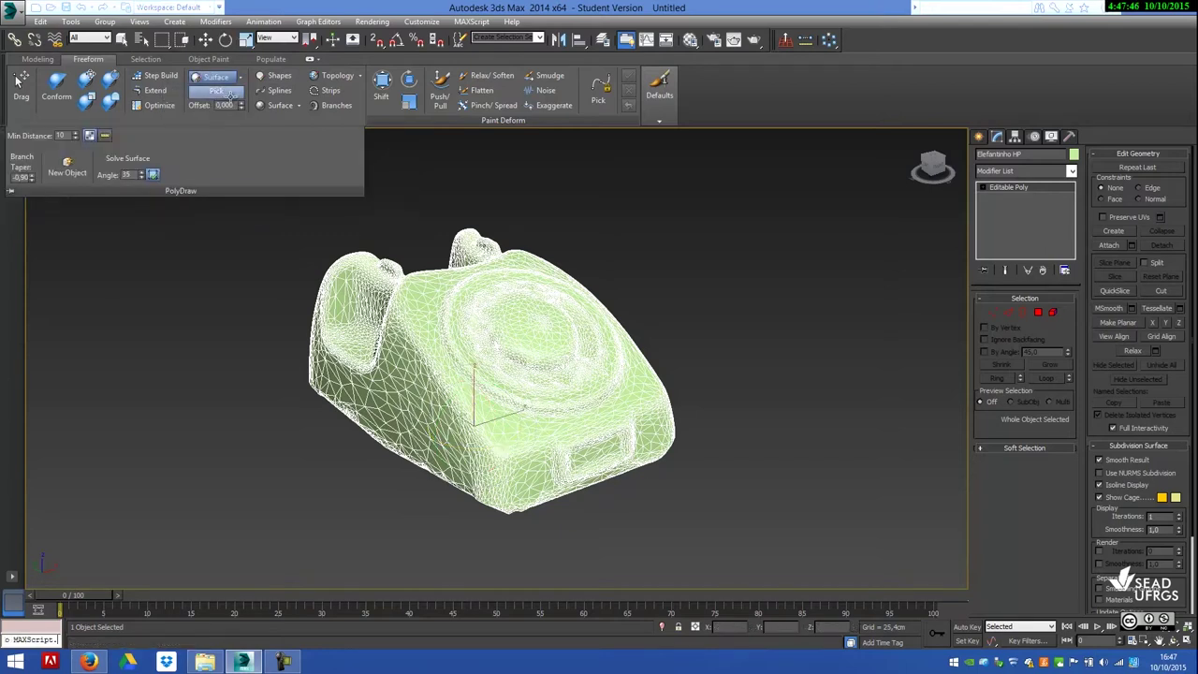
pyautogui.click(428, 354)
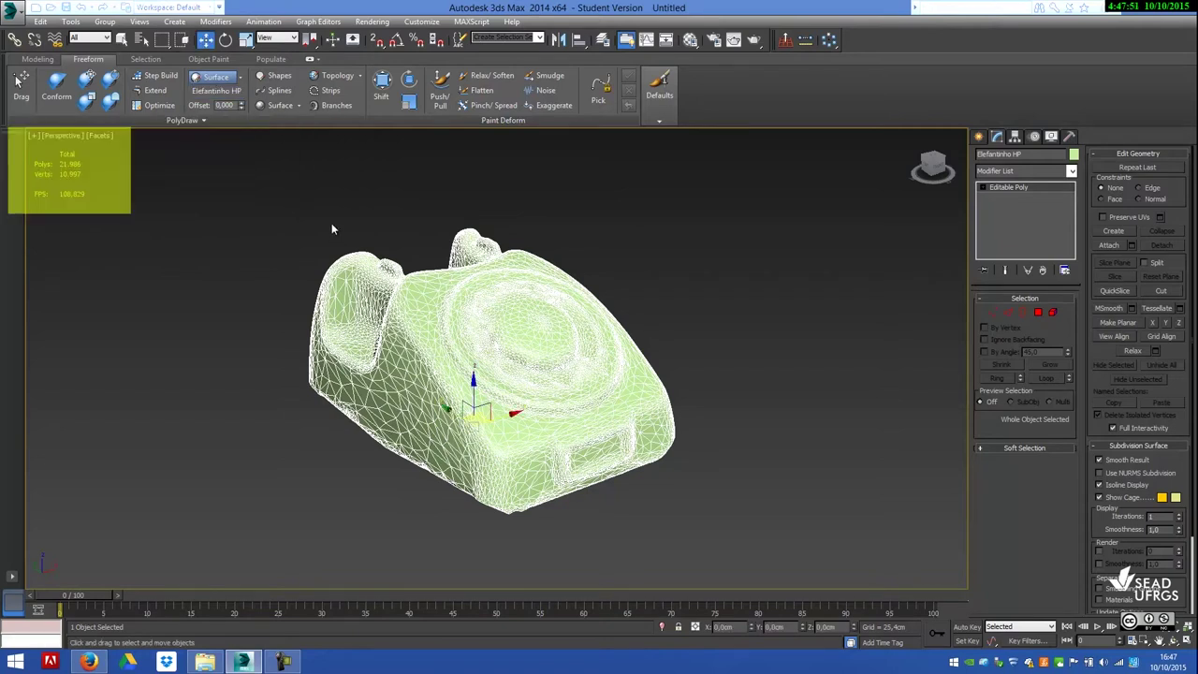
pyautogui.click(195, 123)
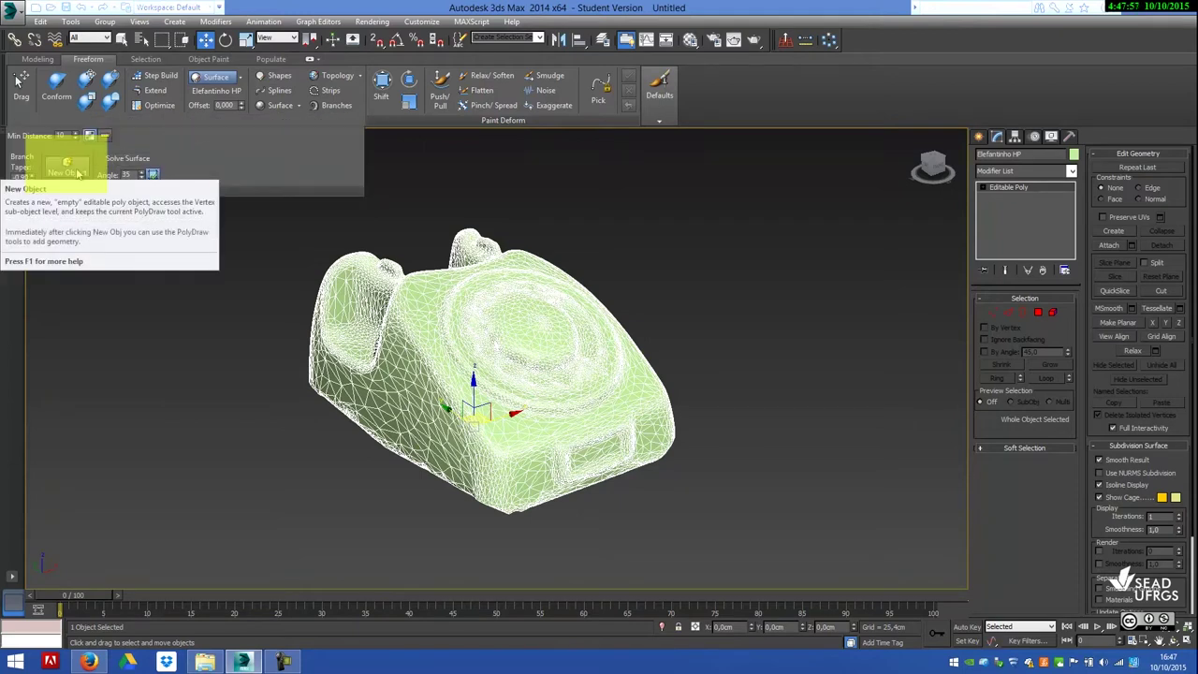
# Create the empty Box001 object and activate the PolyDraw Strips tool.
pyautogui.click(78, 174)
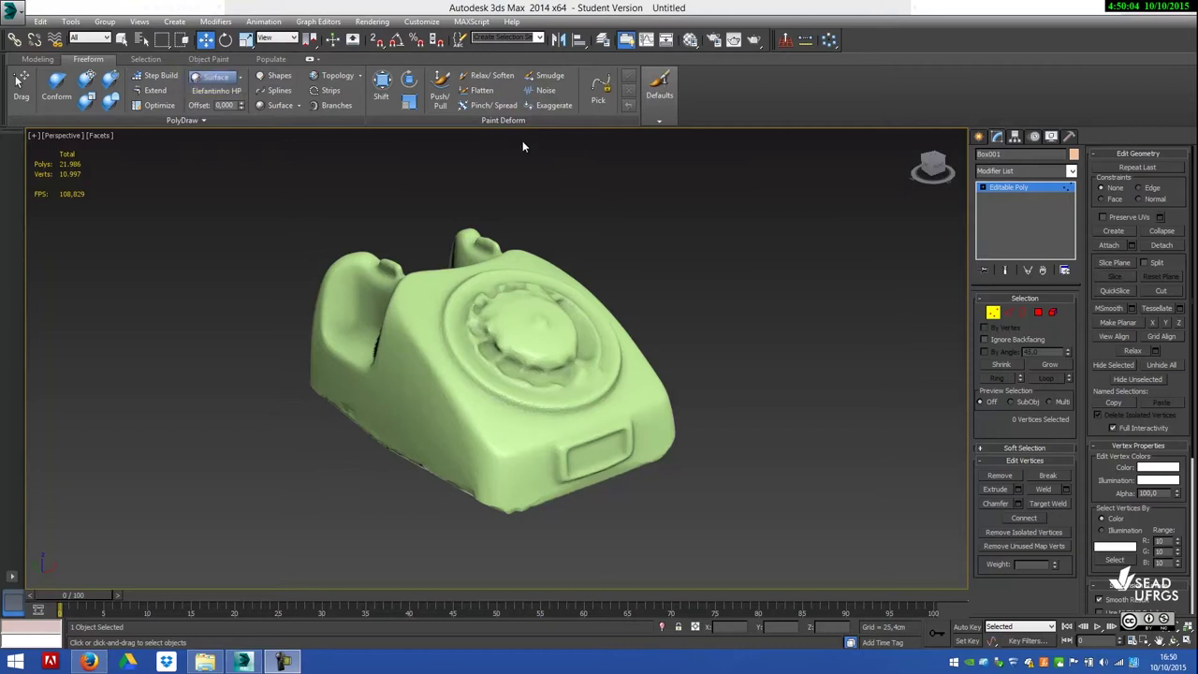
pyautogui.click(331, 91)
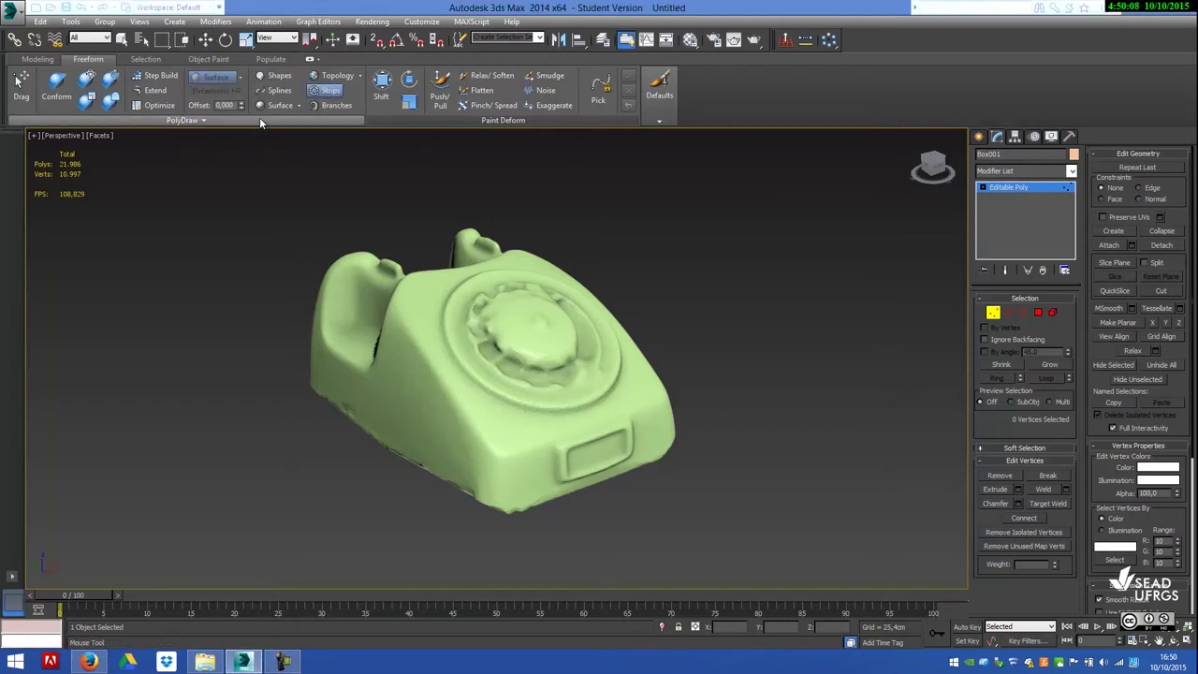
# Draw trial quad strips along the telephone's lower front side, then undo them all.
pyautogui.click(192, 121)
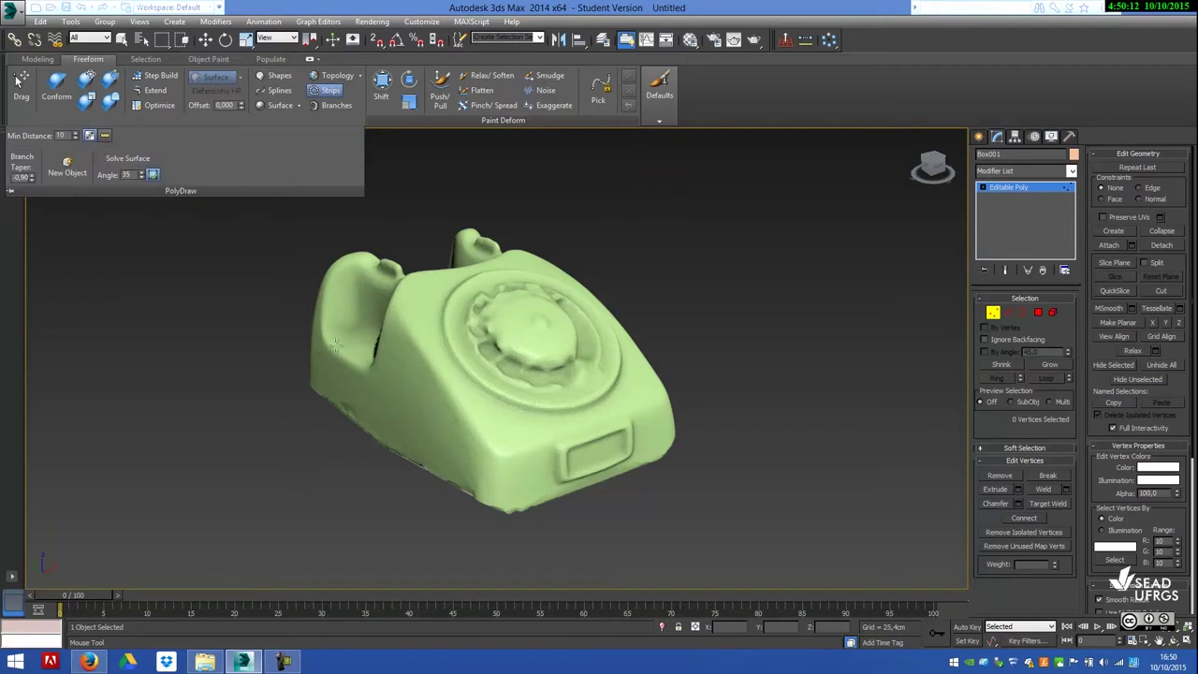
pyautogui.keyDown('alt'); pyautogui.moveTo(422, 405); pyautogui.dragTo(577, 437, button='middle'); pyautogui.keyUp('alt')
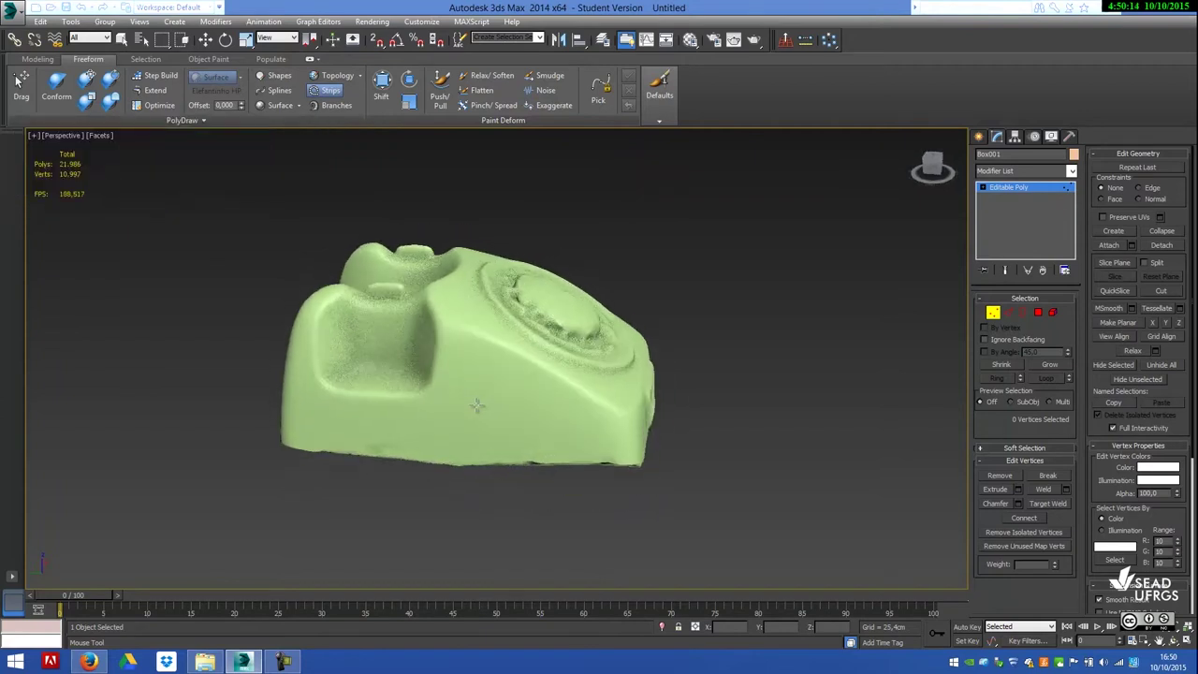
pyautogui.moveTo(577, 437); pyautogui.dragTo(361, 430)
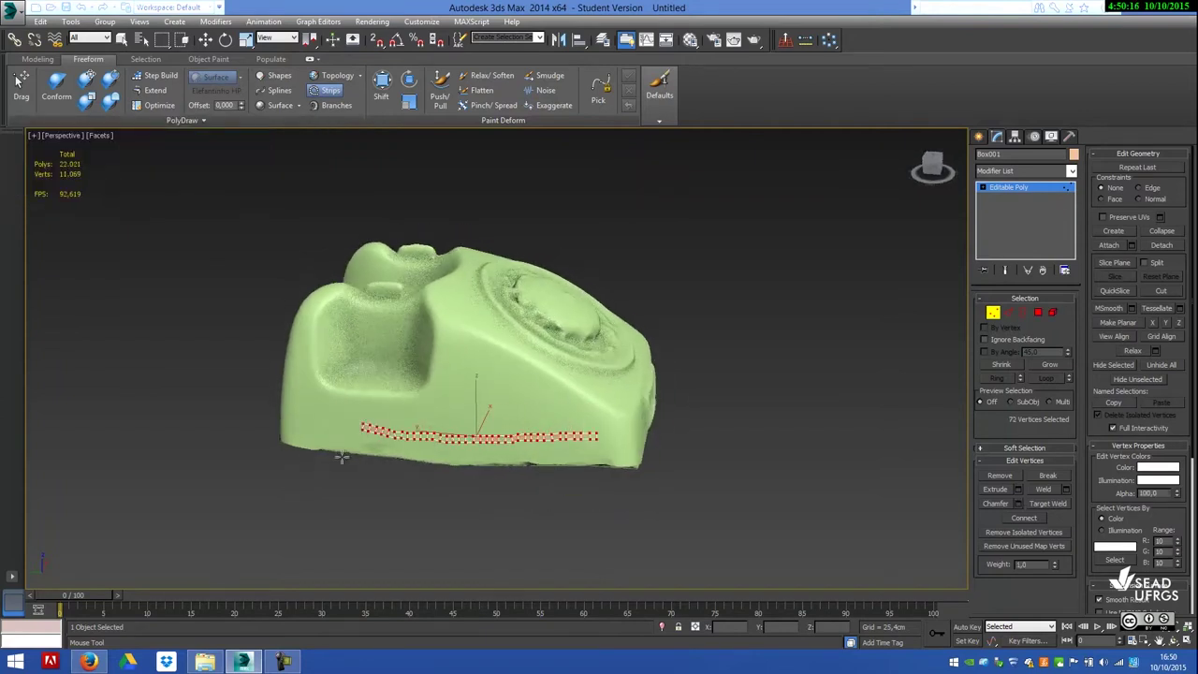
pyautogui.click(108, 120)
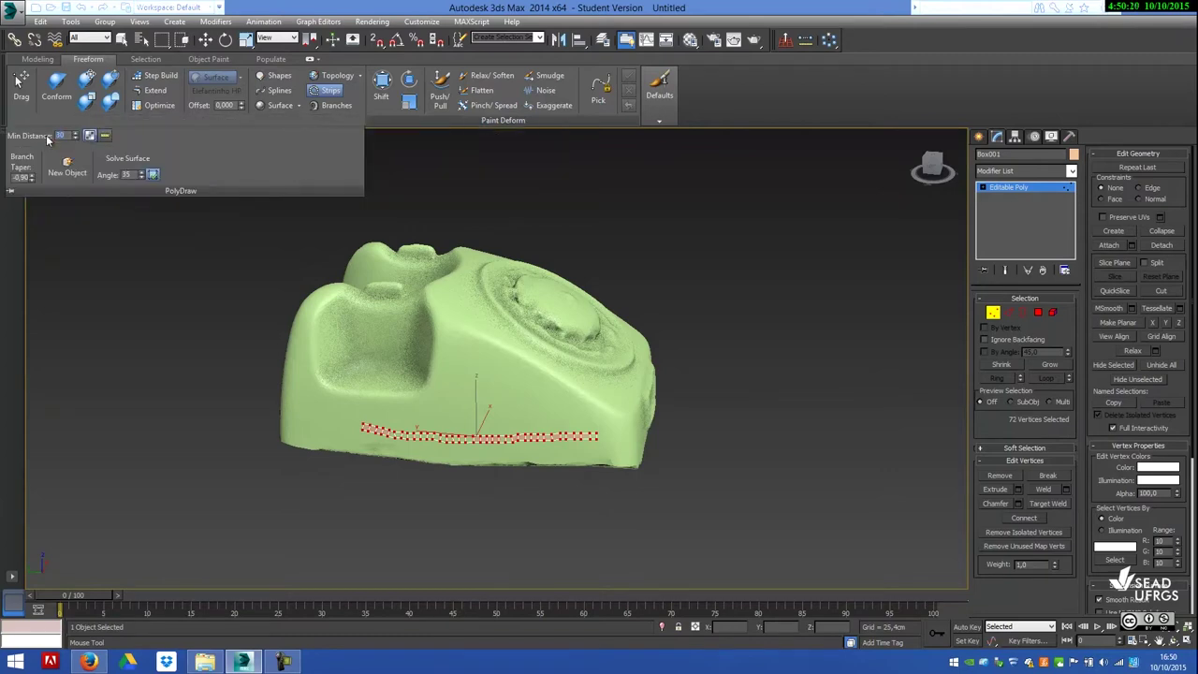
pyautogui.moveTo(568, 416); pyautogui.dragTo(399, 416)
pyautogui.press('Delete')
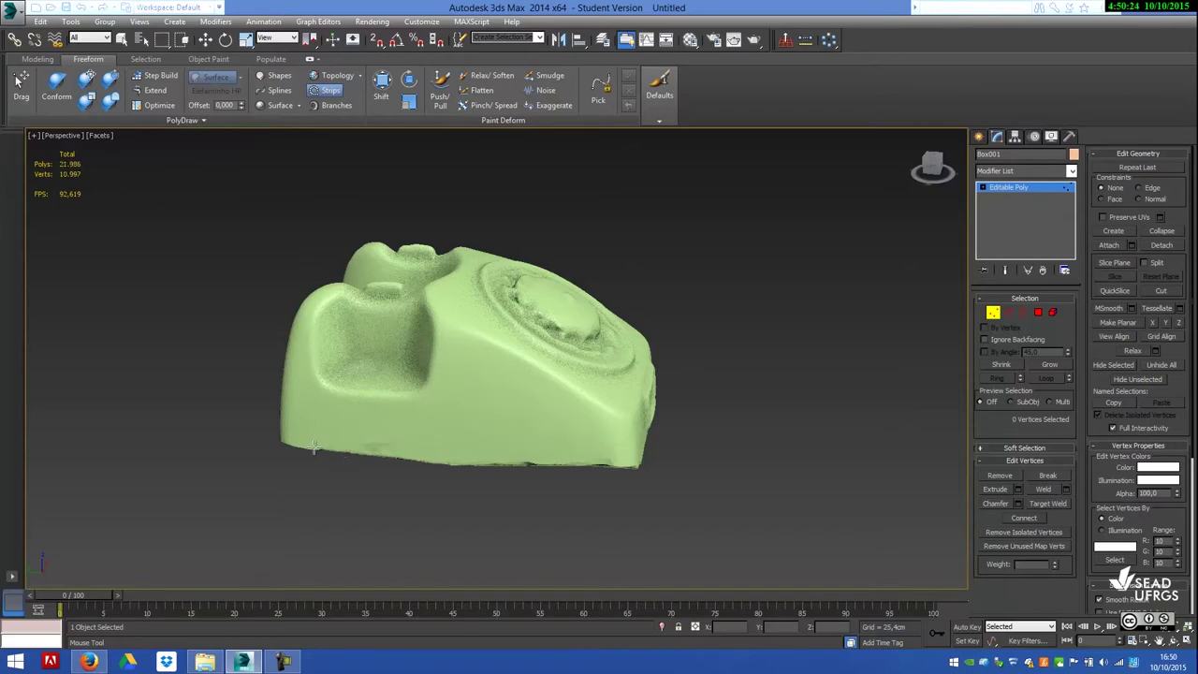
pyautogui.moveTo(570, 445); pyautogui.dragTo(403, 449)
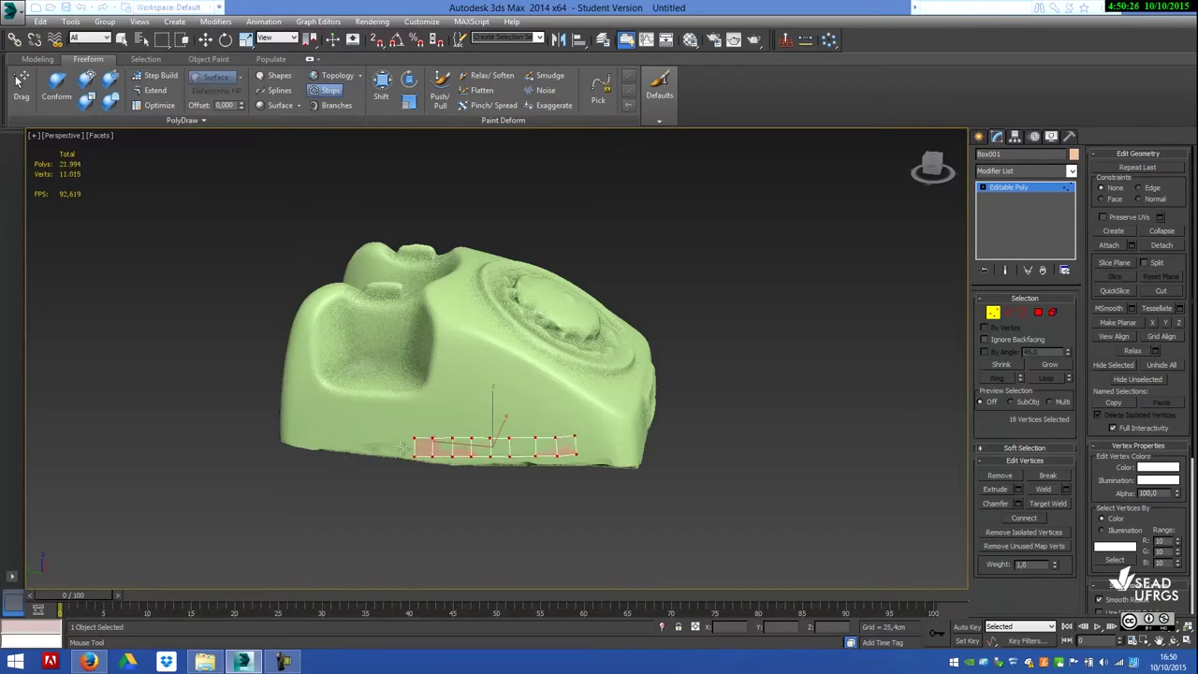
pyautogui.scroll(3, 488, 421)
pyautogui.moveTo(603, 417); pyautogui.dragTo(388, 418)
pyautogui.hotkey('ctrl', 'z')
pyautogui.hotkey('ctrl', 'z')
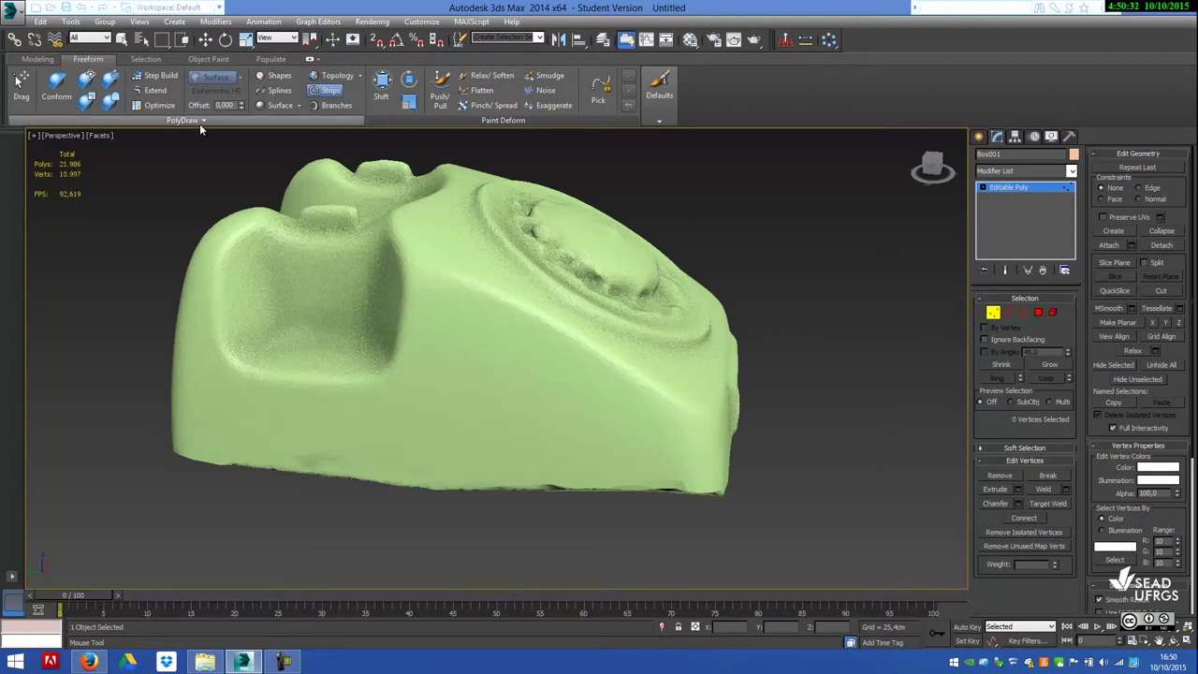
pyautogui.click(200, 122)
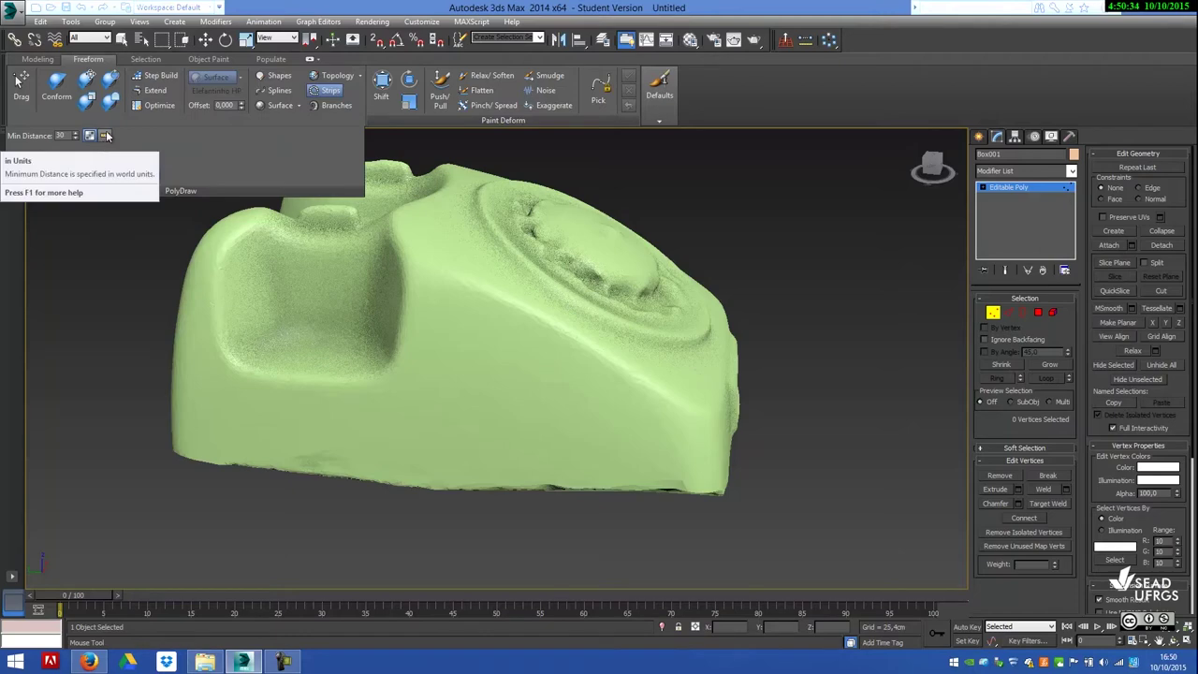
pyautogui.click(106, 136)
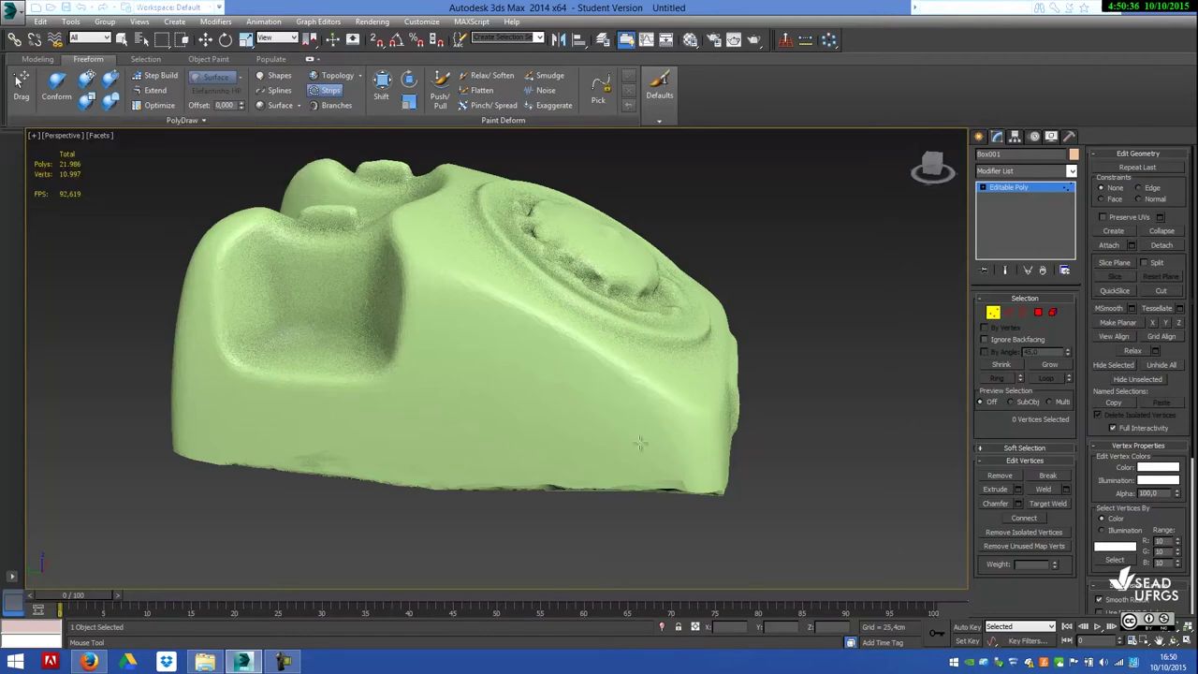
pyautogui.moveTo(646, 458); pyautogui.dragTo(341, 484)
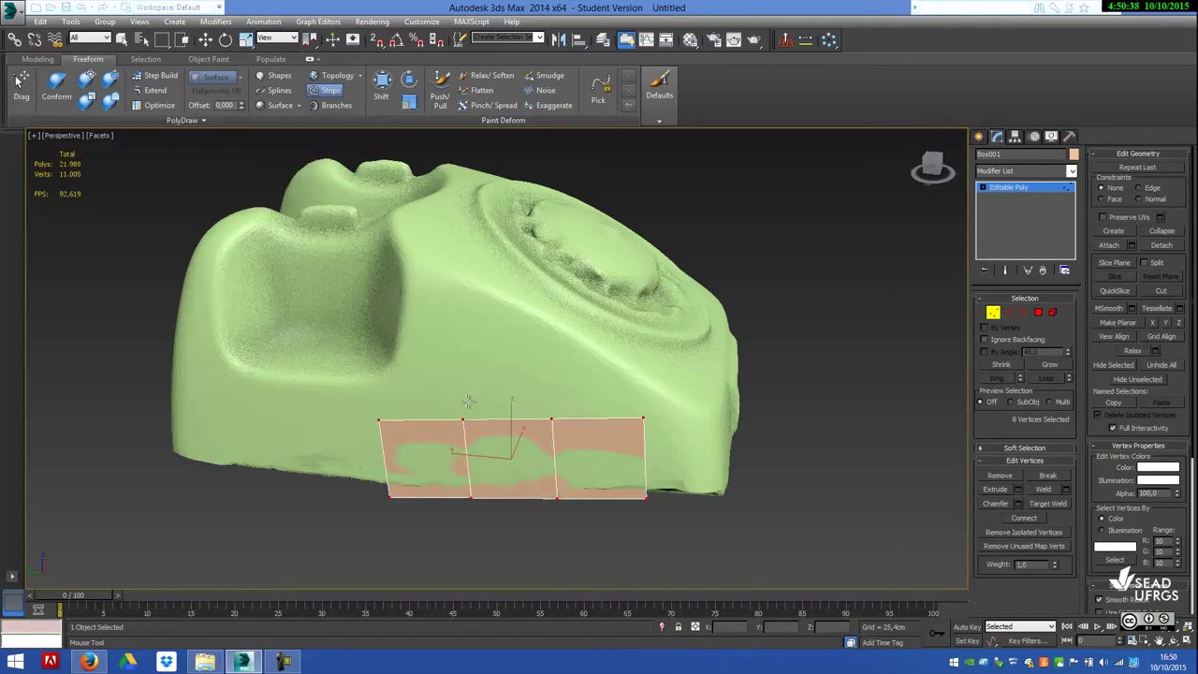
pyautogui.scroll(-3, 469, 400)
pyautogui.moveTo(533, 379); pyautogui.dragTo(282, 385)
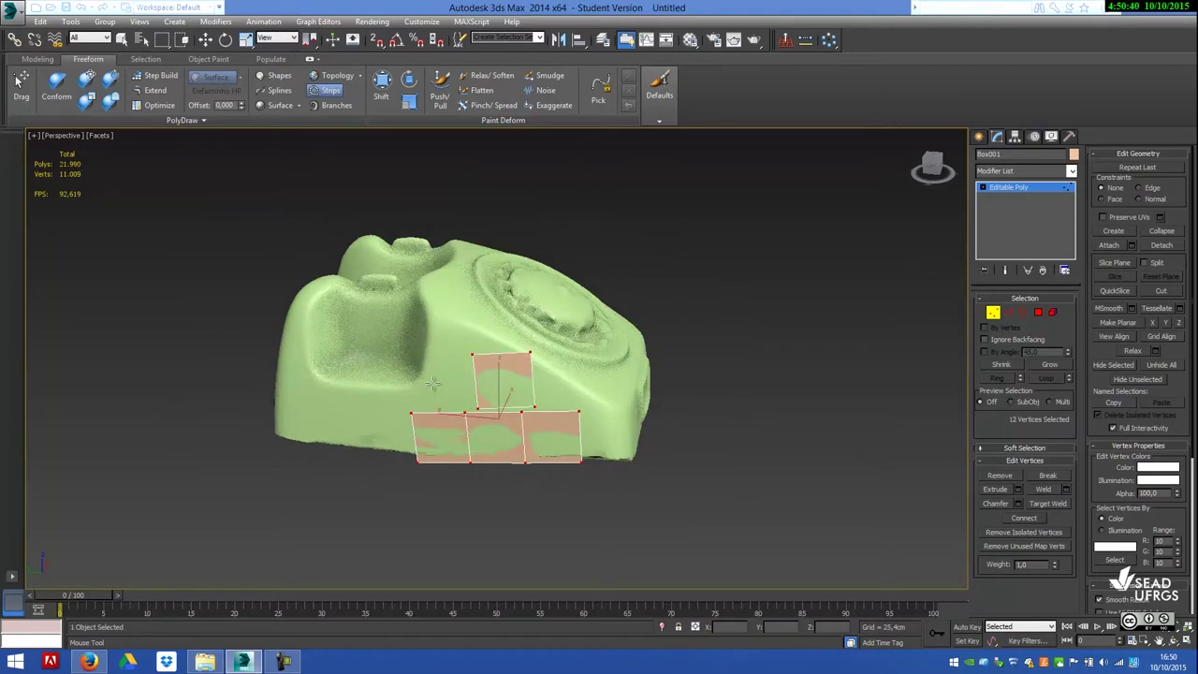
pyautogui.moveTo(262, 435)
pyautogui.mouseDown()
pyautogui.moveTo(433, 412)
pyautogui.moveTo(393, 378)
pyautogui.mouseUp()
pyautogui.scroll(-5, 440, 398)
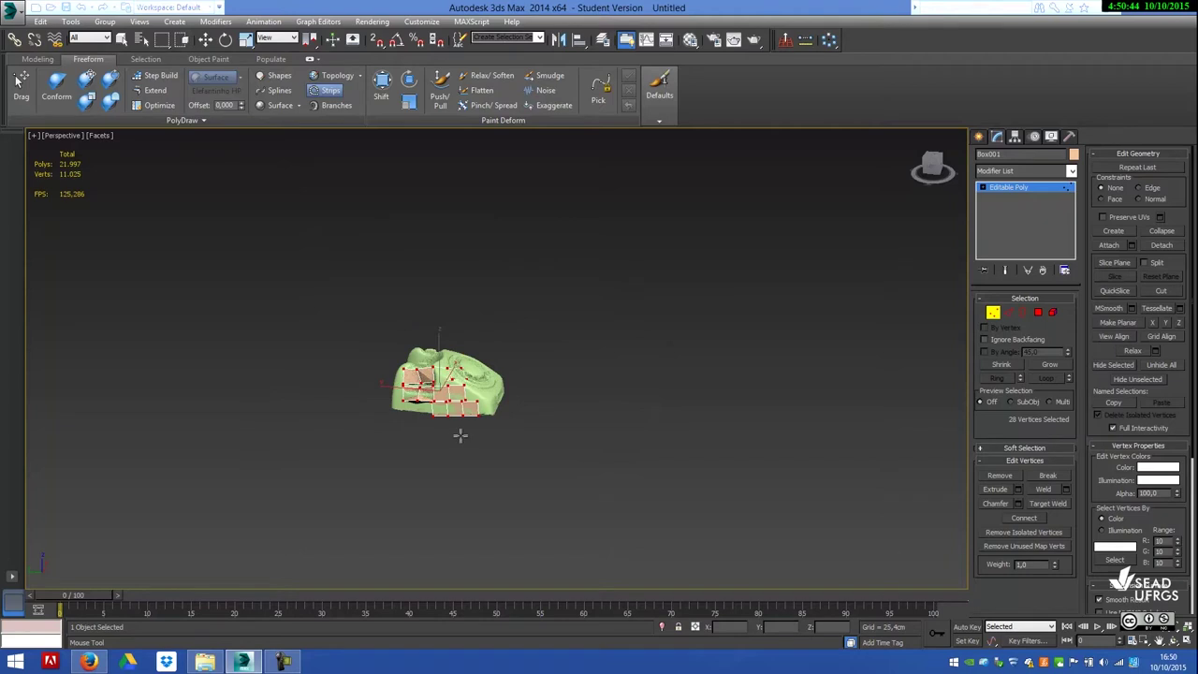
pyautogui.scroll(3, 460, 434)
pyautogui.scroll(3, 460, 434)
pyautogui.hotkey('ctrl', 'z')
pyautogui.hotkey('ctrl', 'z')
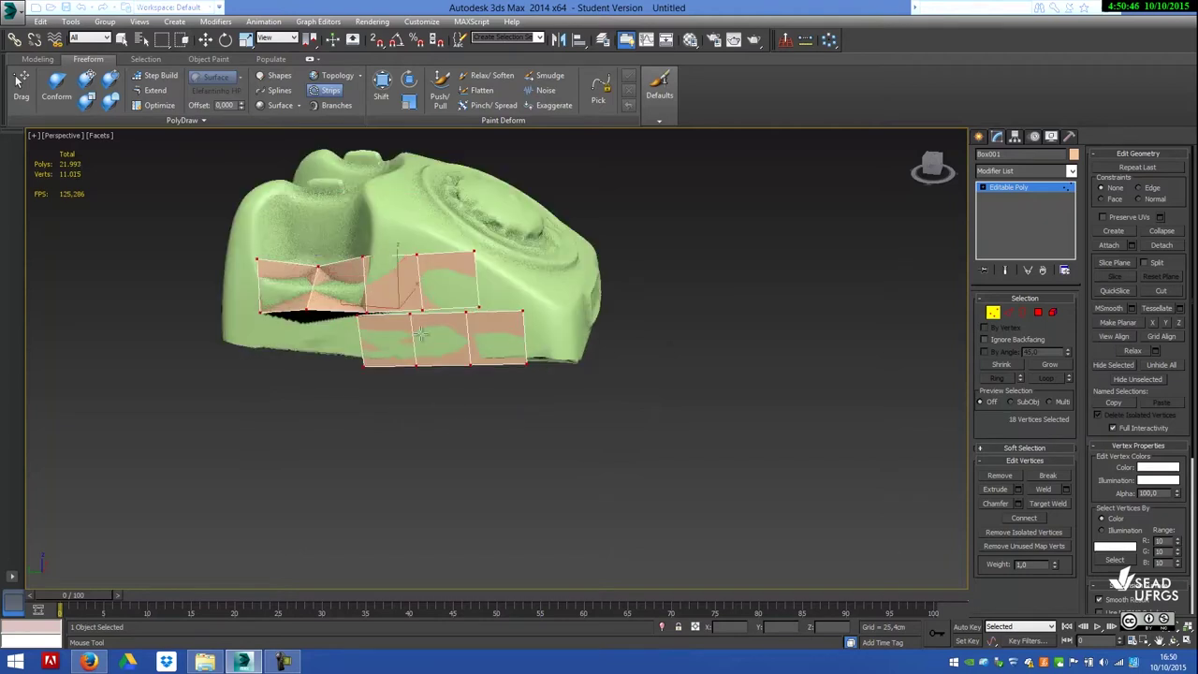
pyautogui.hotkey('ctrl', 'z')
pyautogui.hotkey('ctrl', 'z')
pyautogui.hotkey('ctrl', 'z')
pyautogui.moveTo(436, 291)
pyautogui.keyDown('alt'); pyautogui.mouseDown(button='middle')
pyautogui.moveTo(476, 414)
pyautogui.moveTo(490, 399)
pyautogui.mouseUp(button='middle'); pyautogui.keyUp('alt')
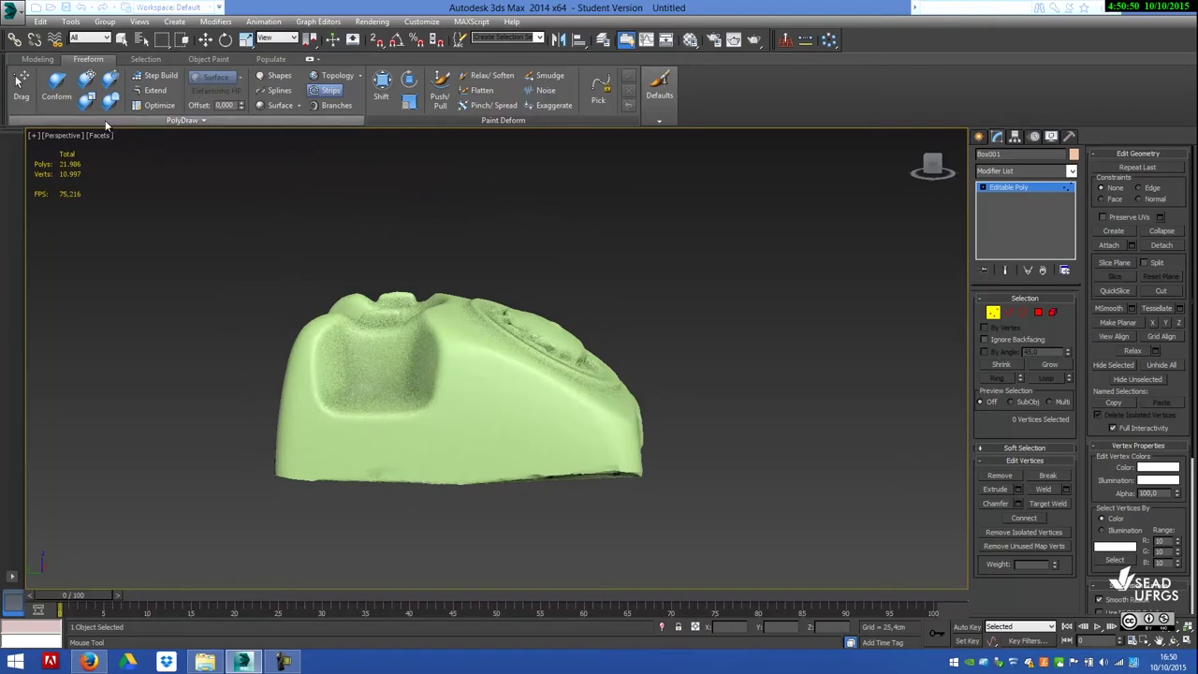
pyautogui.click(168, 125)
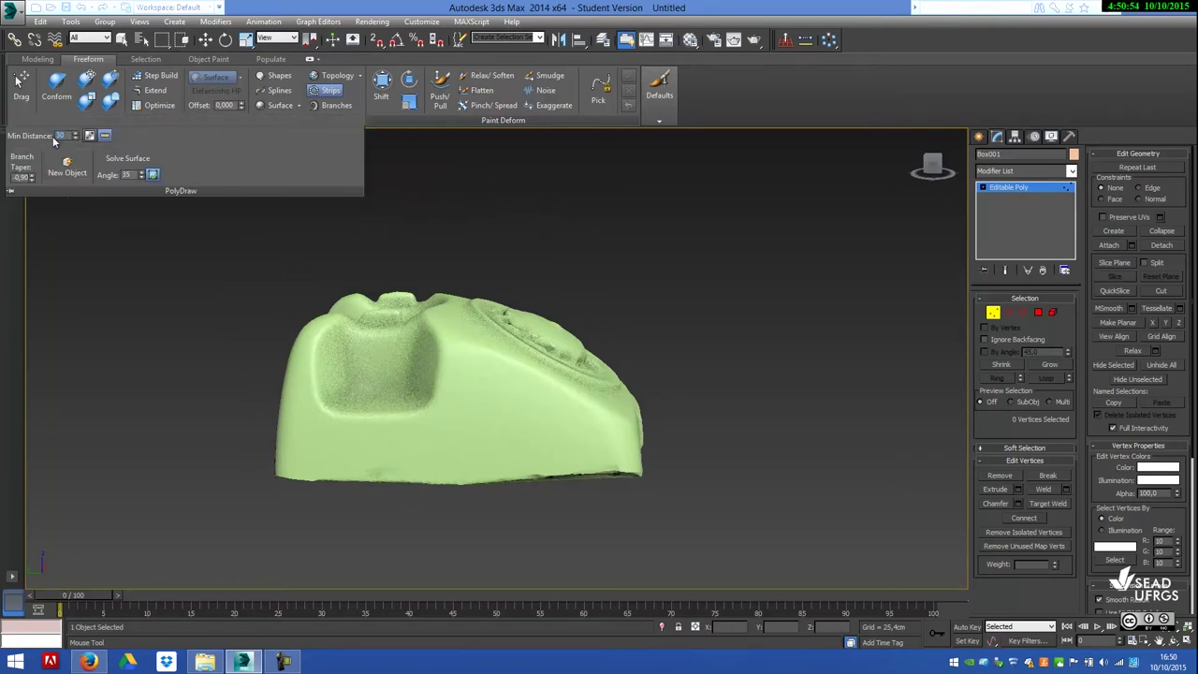
pyautogui.moveTo(586, 444); pyautogui.dragTo(465, 448)
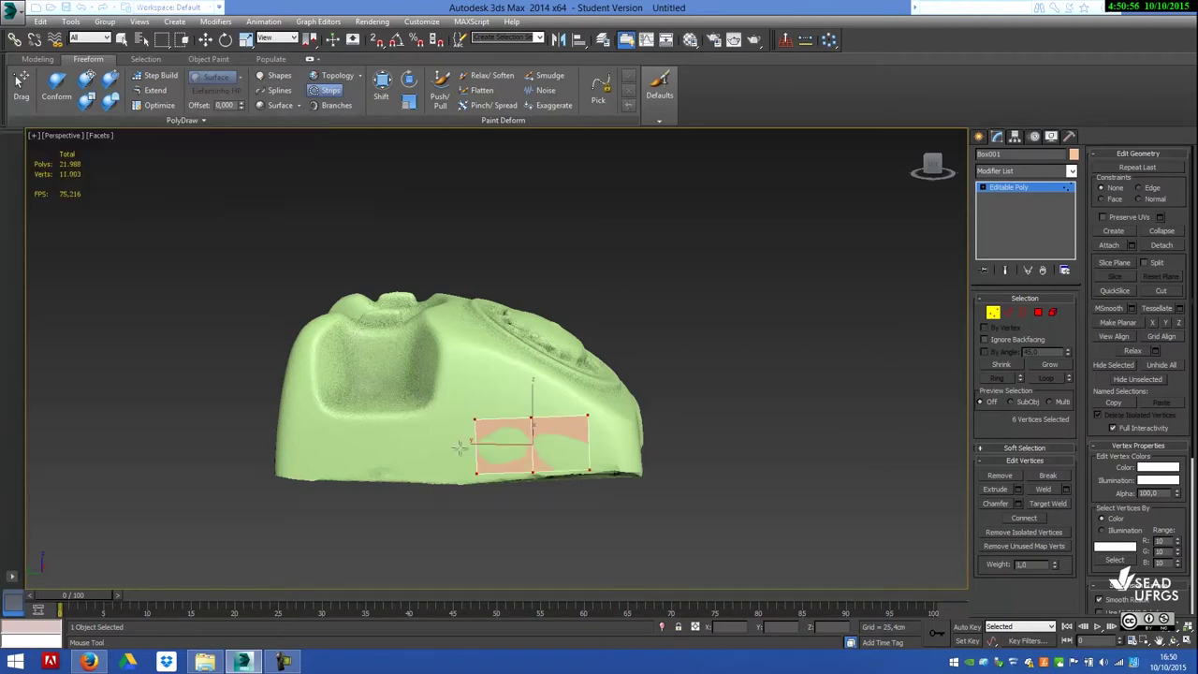
pyautogui.press('Delete')
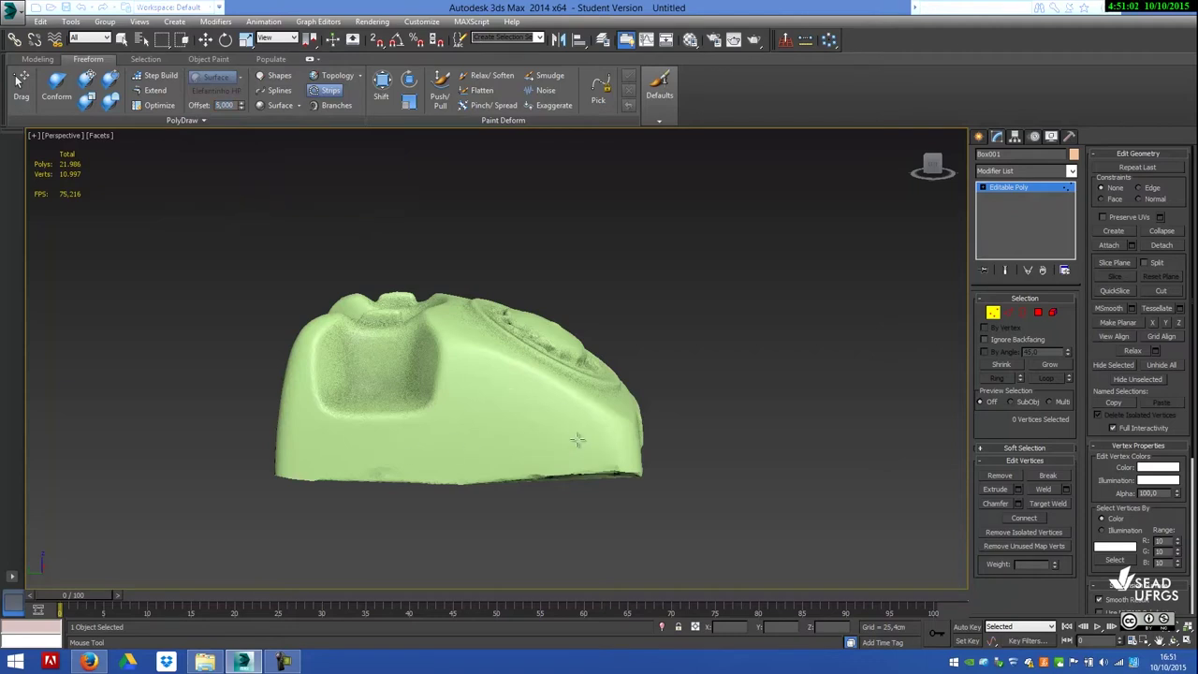
pyautogui.click(225, 105)
pyautogui.scroll(-5, 571, 417)
pyautogui.scroll(4, 571, 417)
pyautogui.scroll(2, 571, 417)
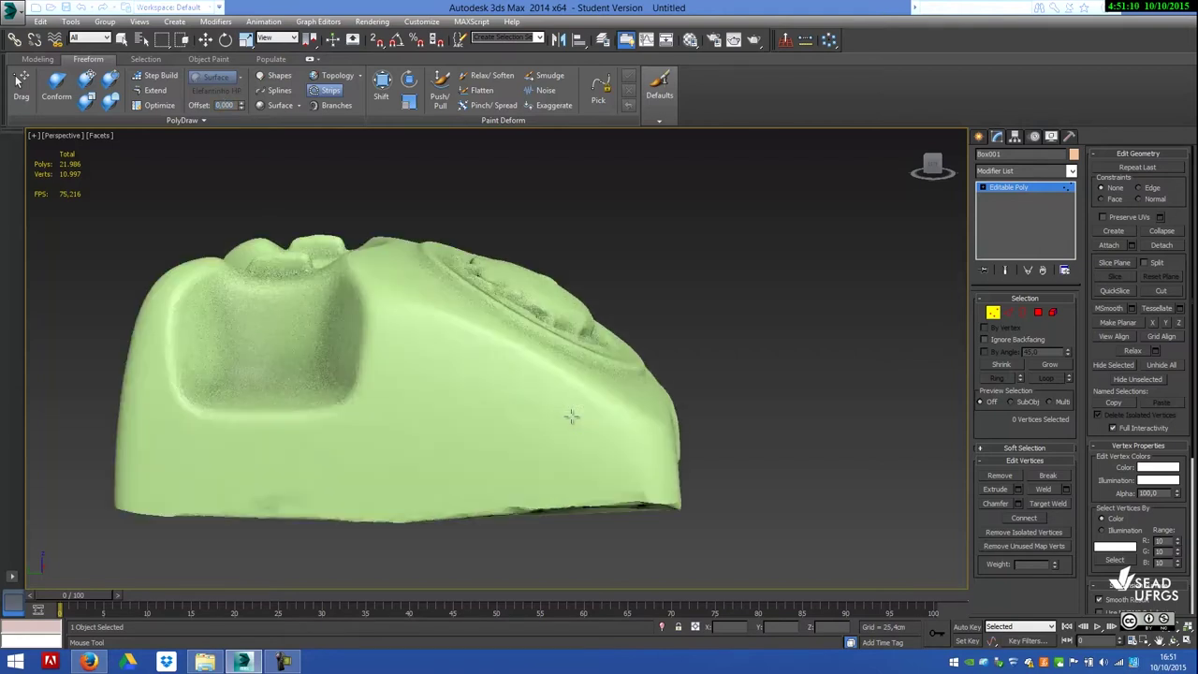
pyautogui.moveTo(573, 450); pyautogui.dragTo(347, 454)
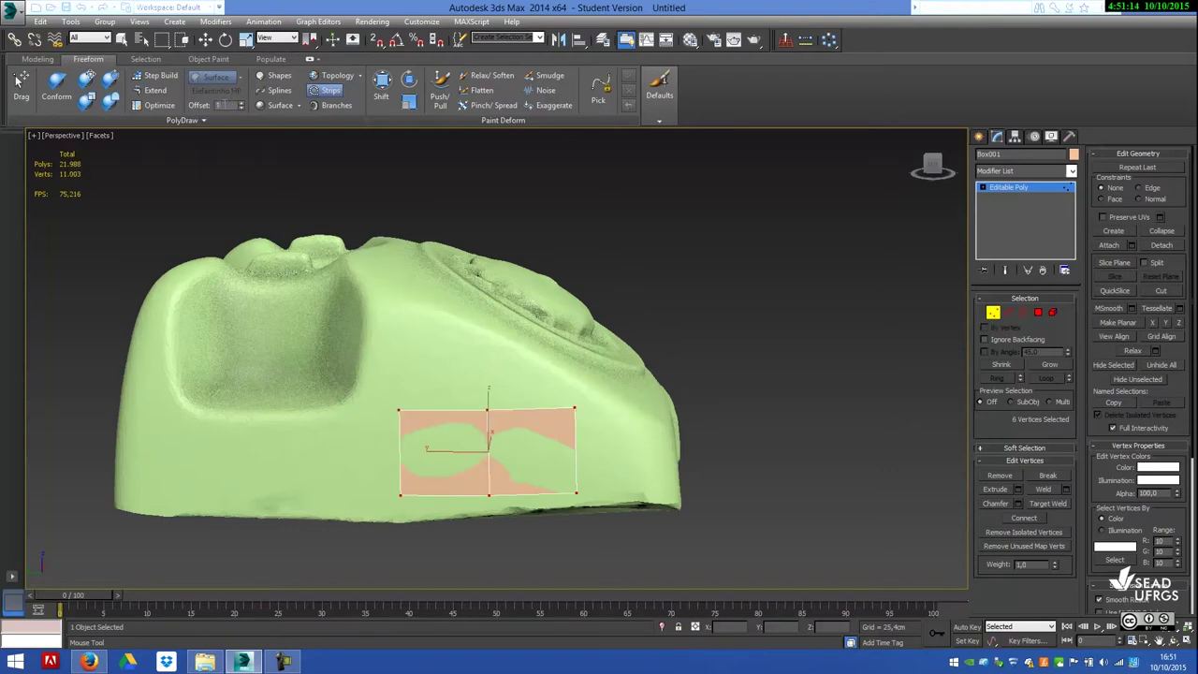
pyautogui.moveTo(513, 366); pyautogui.dragTo(225, 357)
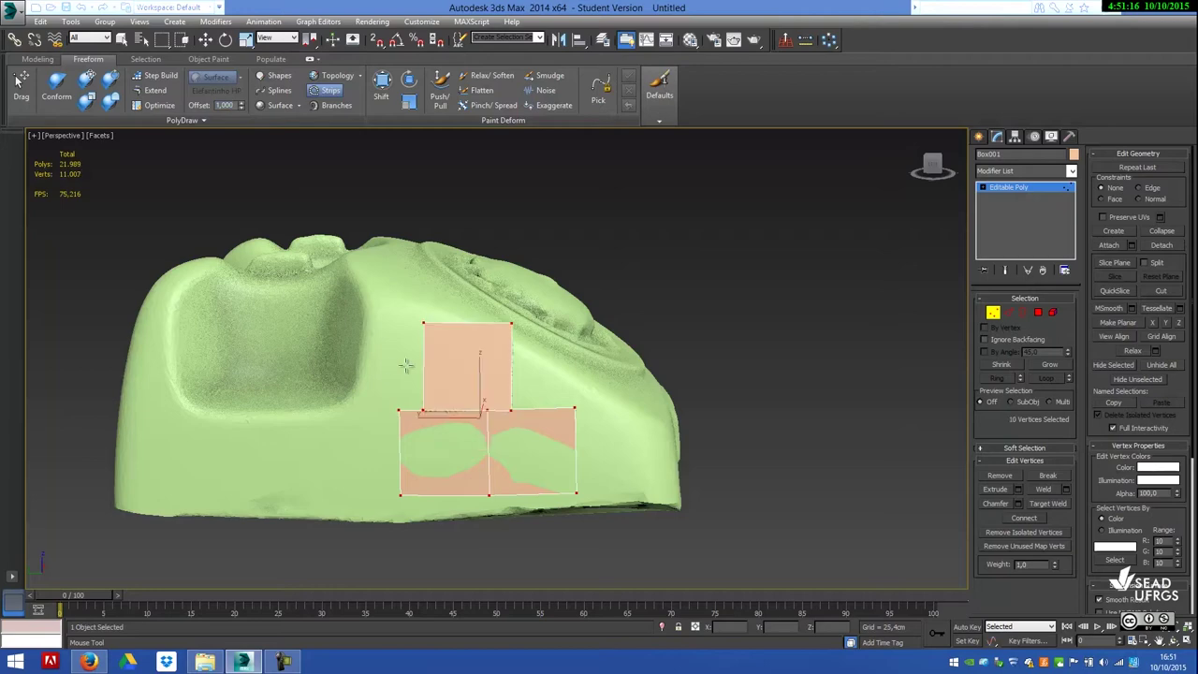
pyautogui.keyDown('alt'); pyautogui.moveTo(428, 346); pyautogui.dragTo(328, 404, button='middle'); pyautogui.keyUp('alt')
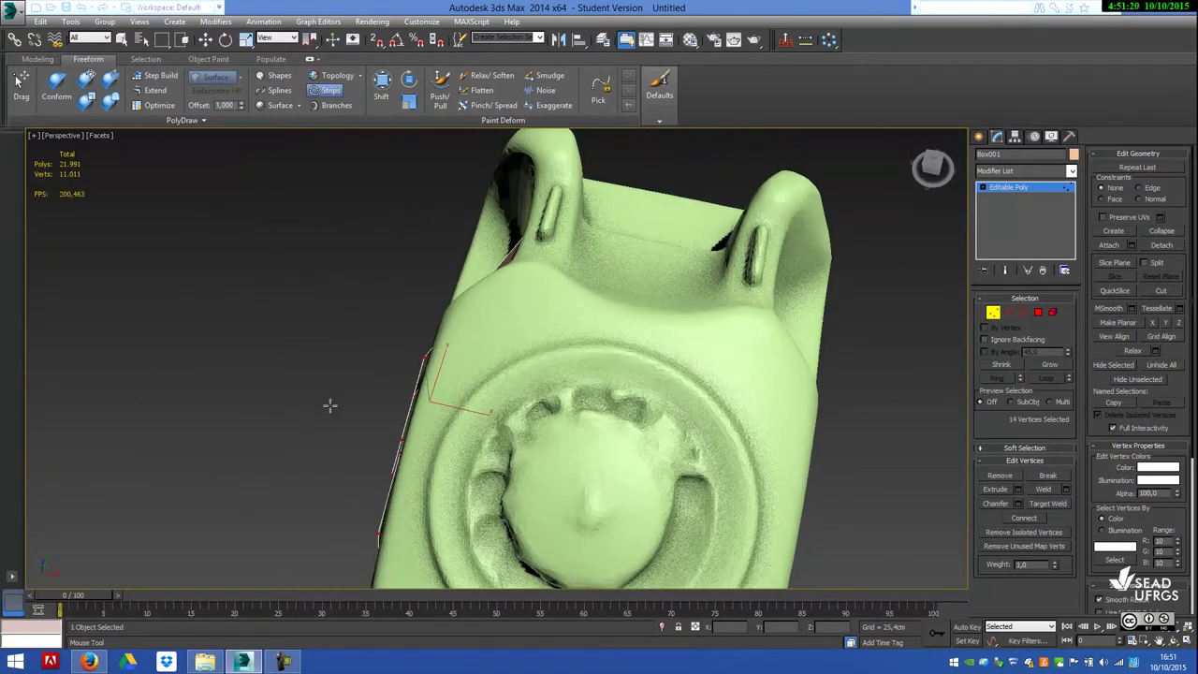
pyautogui.scroll(3, 458, 432)
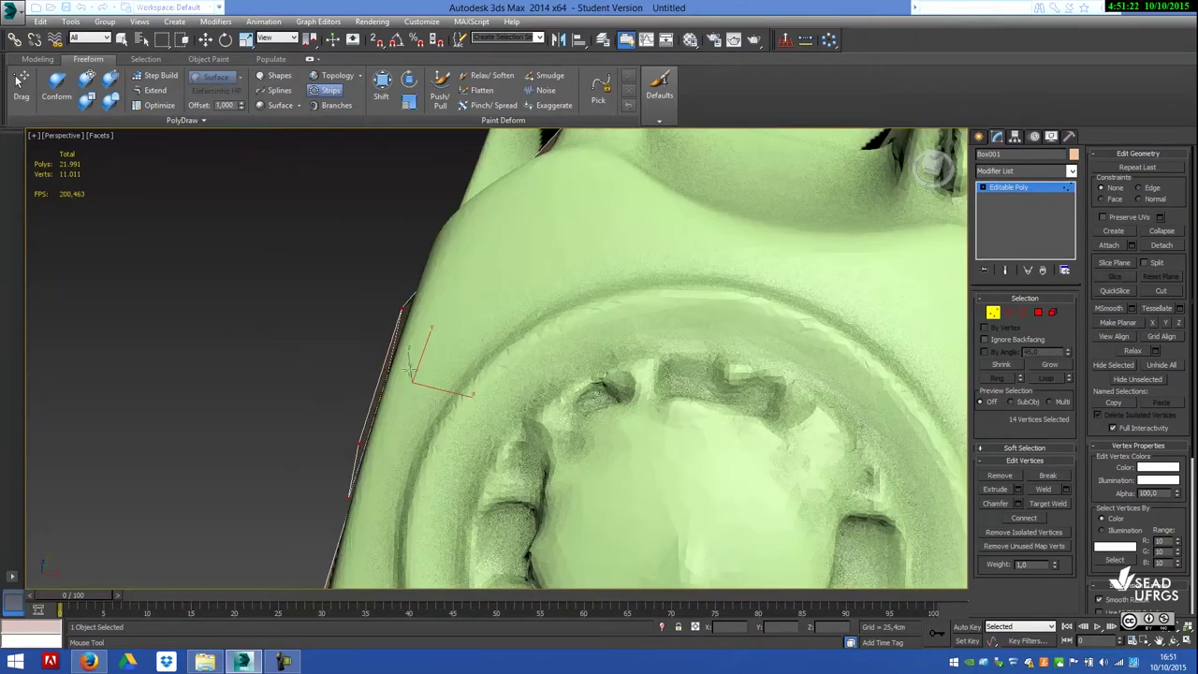
pyautogui.scroll(2, 407, 373)
pyautogui.keyDown('alt'); pyautogui.moveTo(395, 384); pyautogui.dragTo(393, 387, button='middle'); pyautogui.keyUp('alt')
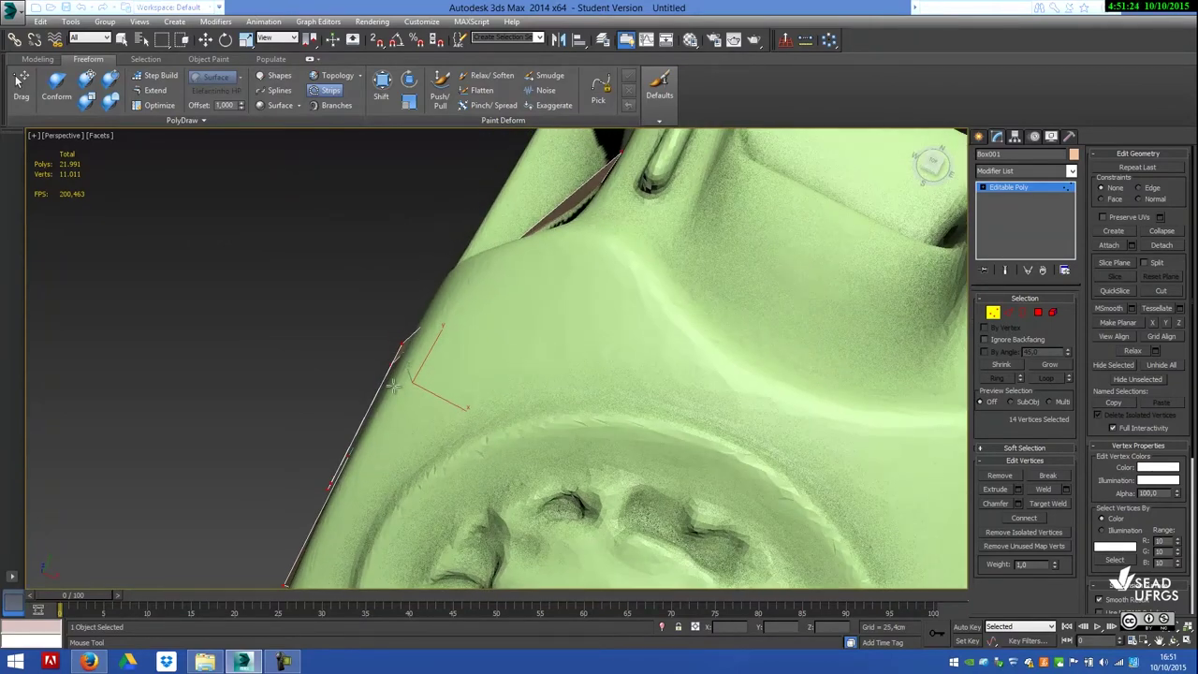
pyautogui.keyDown('alt'); pyautogui.moveTo(420, 464); pyautogui.dragTo(496, 449, button='middle'); pyautogui.keyUp('alt')
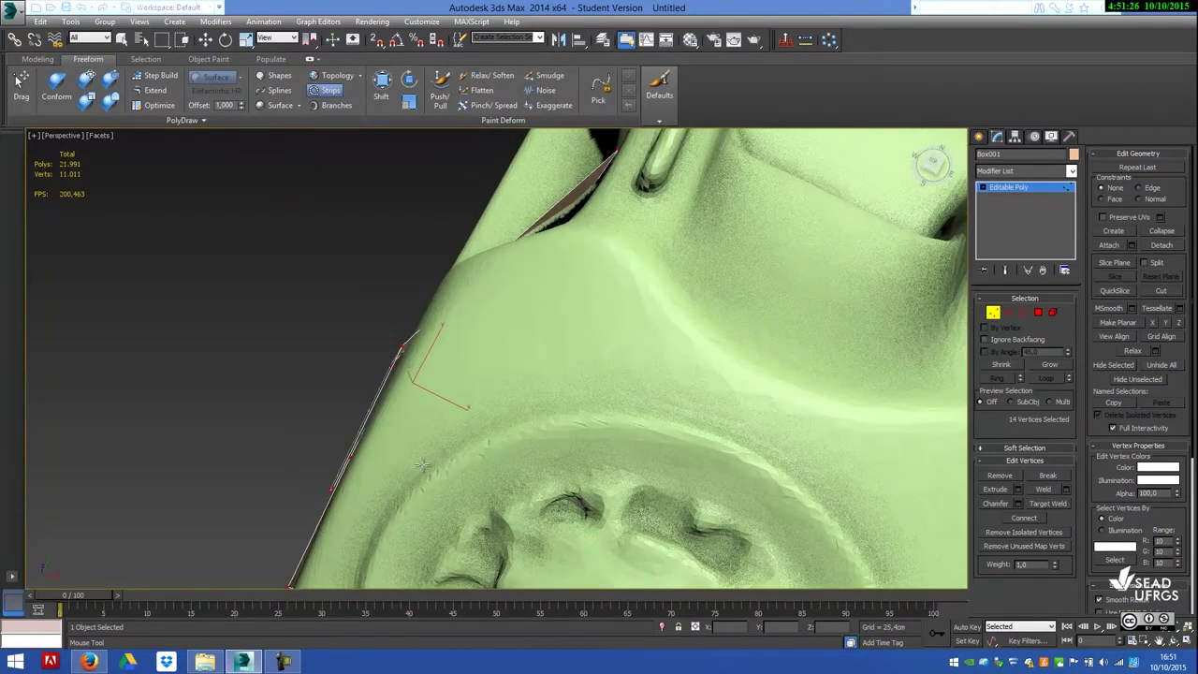
pyautogui.scroll(-4, 496, 449)
pyautogui.scroll(-2, 580, 433)
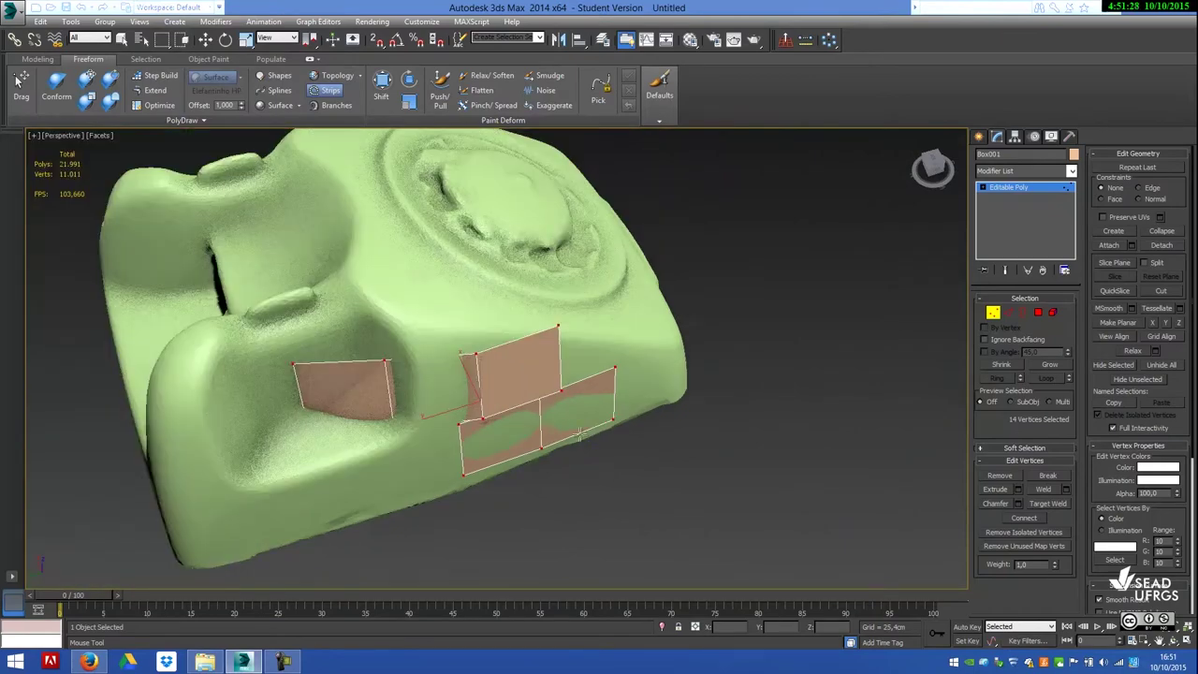
pyautogui.press('Delete')
pyautogui.moveTo(610, 417)
pyautogui.keyDown('alt'); pyautogui.mouseDown(button='middle')
pyautogui.moveTo(522, 397)
pyautogui.moveTo(508, 349)
pyautogui.moveTo(445, 305)
pyautogui.moveTo(783, 380)
pyautogui.moveTo(726, 399)
pyautogui.mouseUp(button='middle'); pyautogui.keyUp('alt')
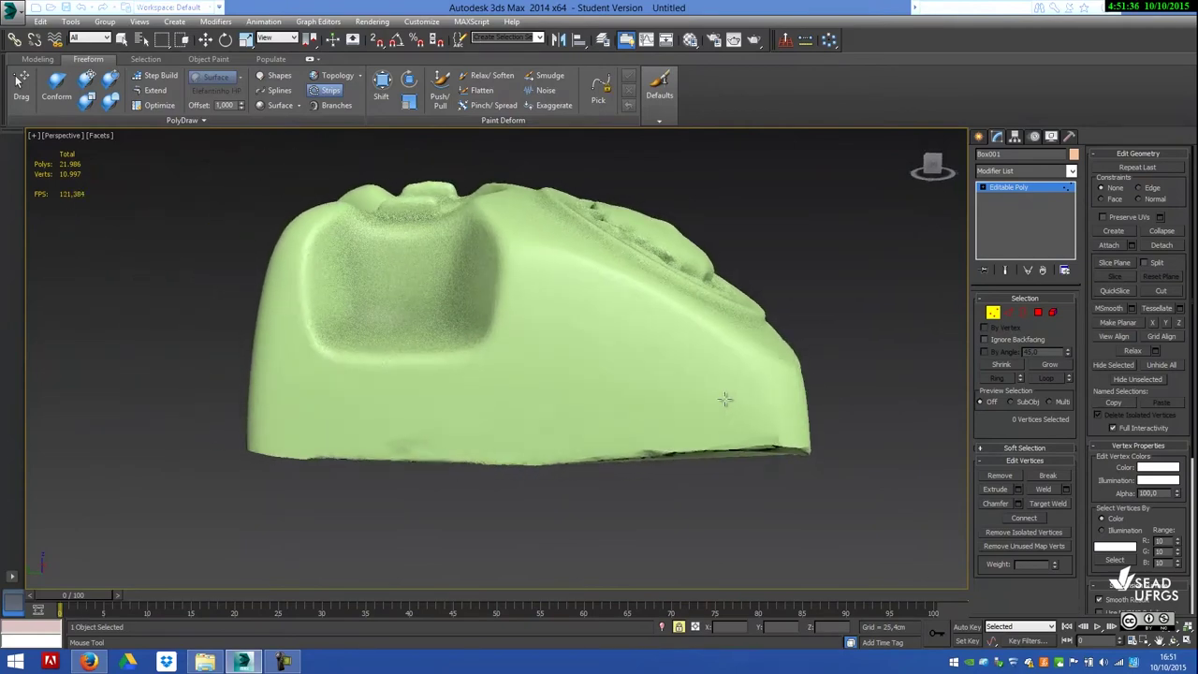
# Draw and undo trial quad strips across the telephone's lower front.
pyautogui.moveTo(750, 409); pyautogui.dragTo(241, 410)
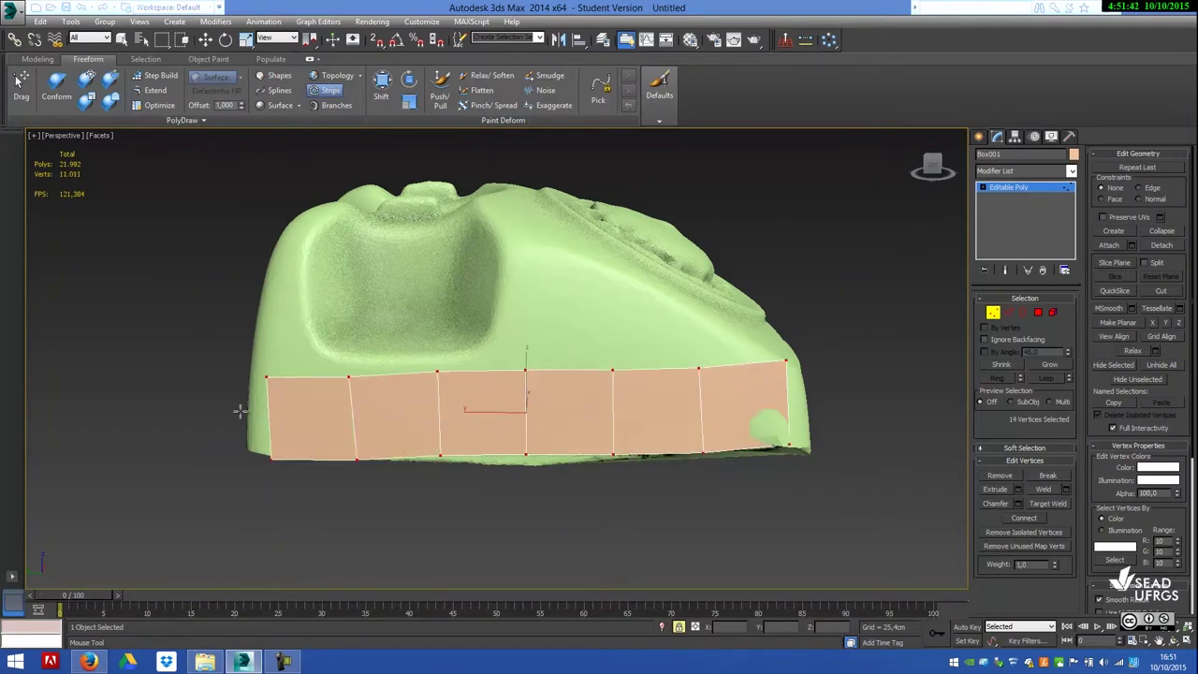
pyautogui.press('Delete')
pyautogui.click(65, 122)
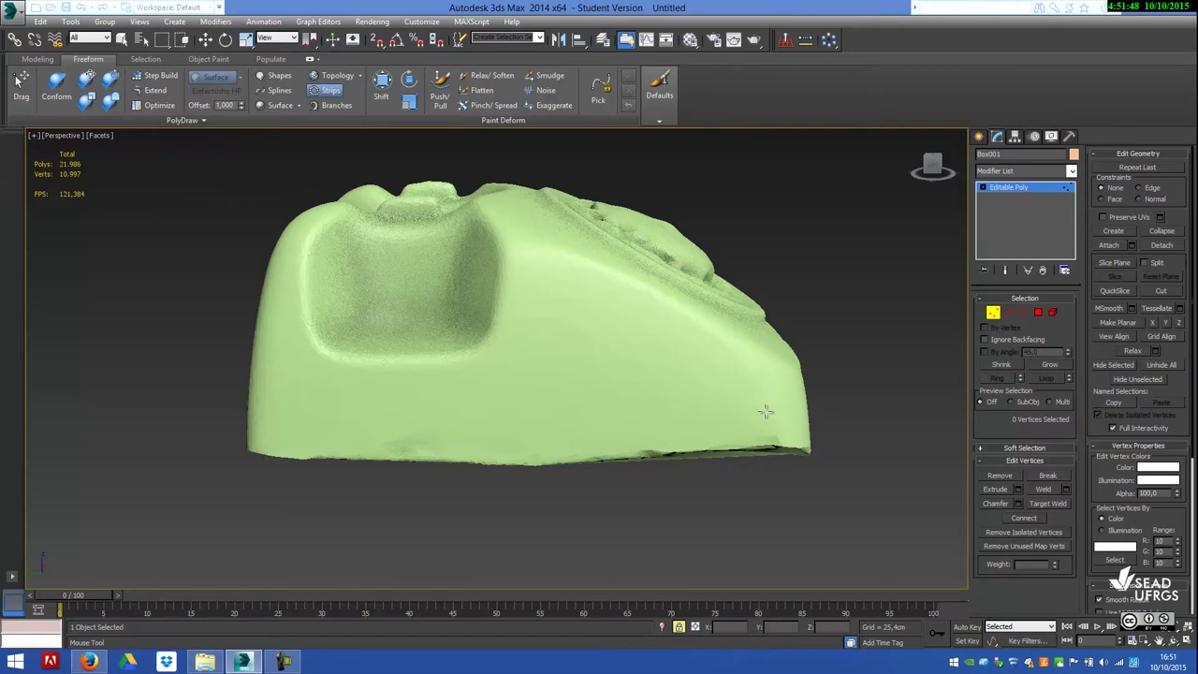
pyautogui.moveTo(775, 412); pyautogui.dragTo(225, 412)
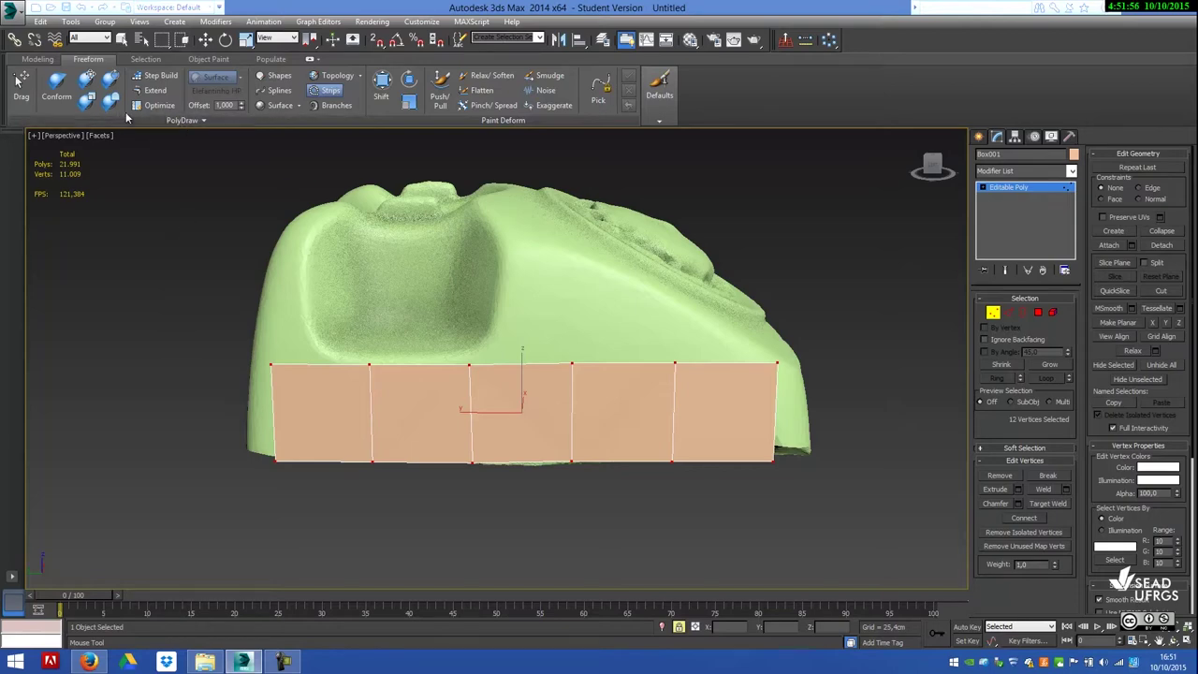
pyautogui.hotkey('ctrl', 'z')
# Reduce the PolyDraw Min Distance and draw the final quad strip across the lower front.
pyautogui.click(83, 123)
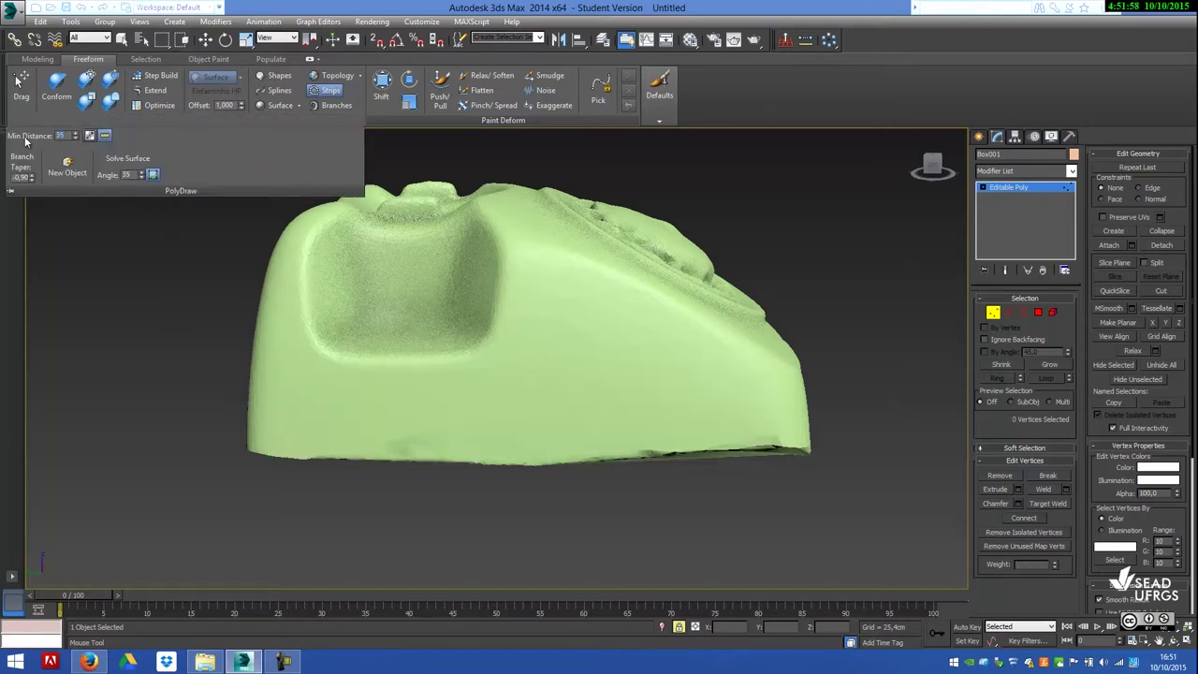
pyautogui.write('40')
pyautogui.moveTo(782, 405); pyautogui.dragTo(309, 419)
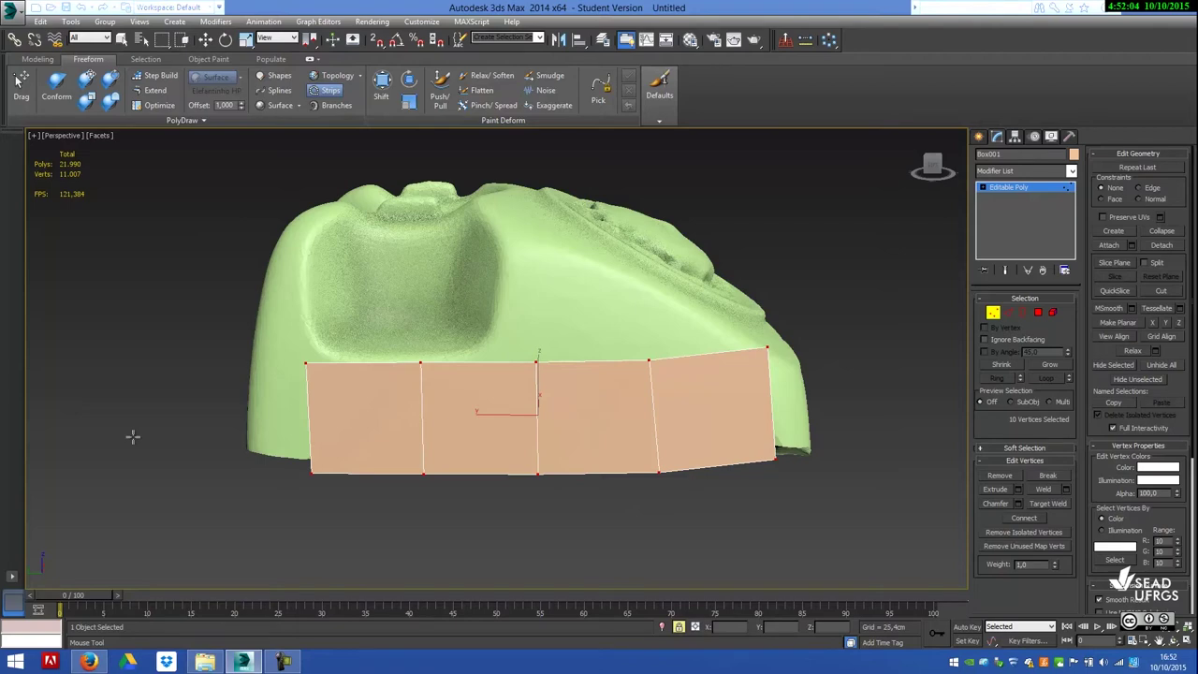
pyautogui.hotkey('ctrl', 'z')
pyautogui.click(134, 122)
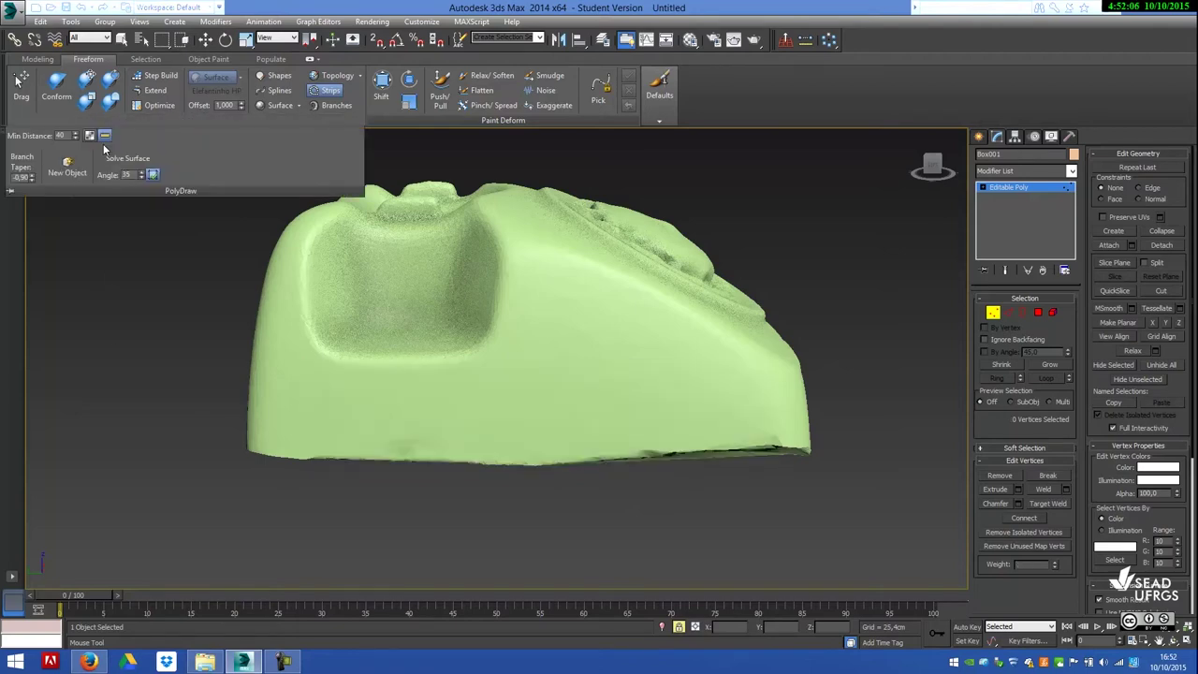
pyautogui.rightClick(74, 136)
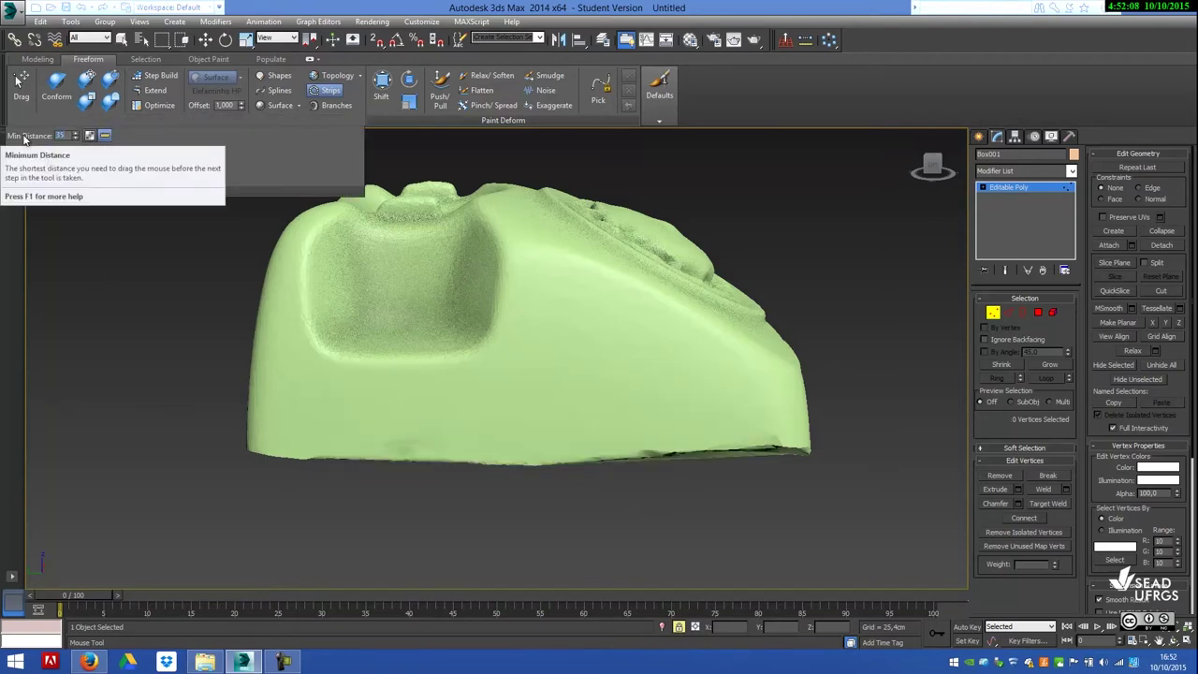
pyautogui.moveTo(746, 405); pyautogui.dragTo(266, 409)
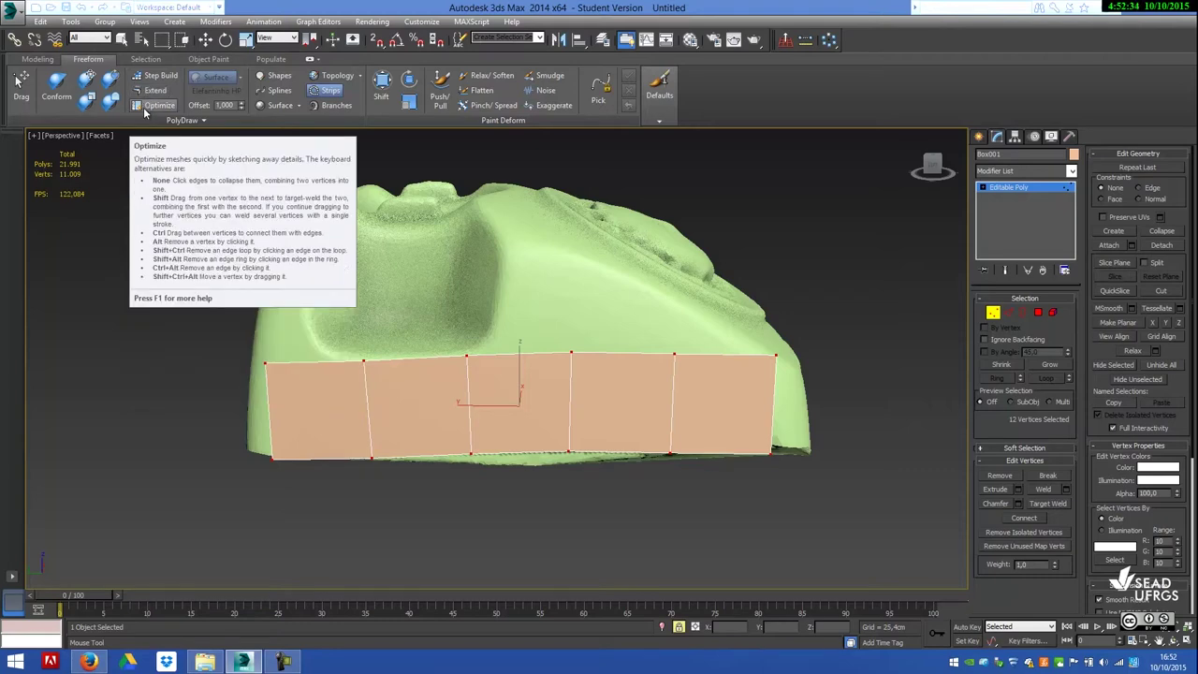
# Extend a second row of polygons upward from the strip's top edge.
pyautogui.click(153, 90)
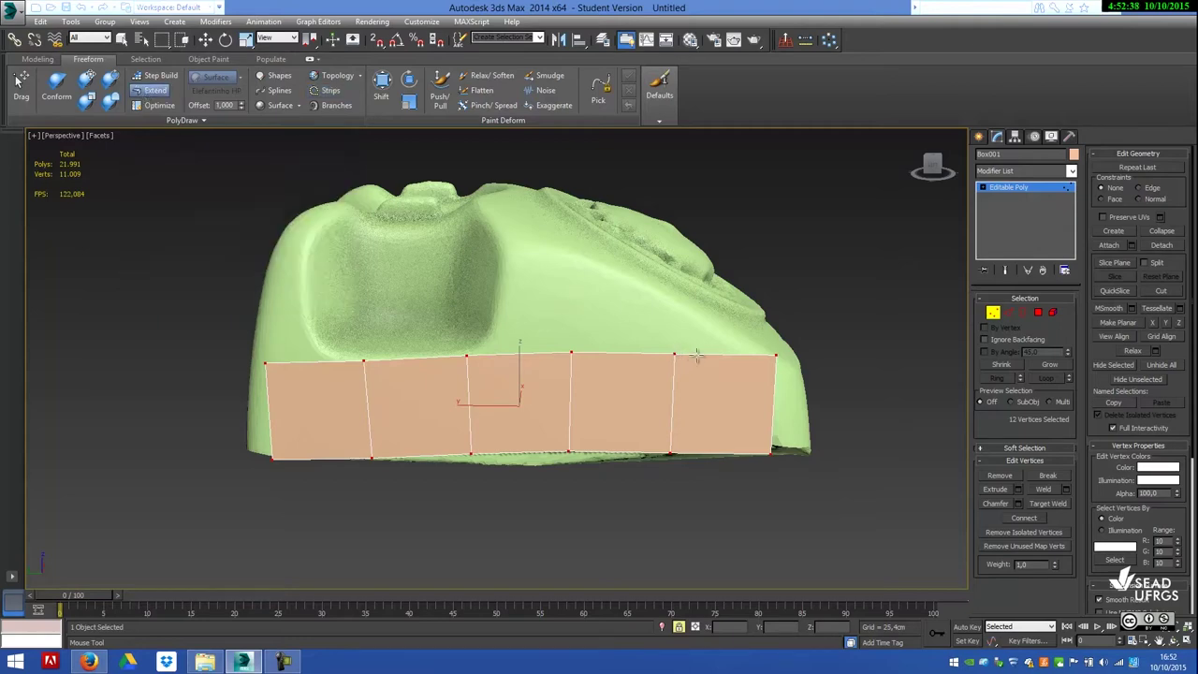
pyautogui.keyDown('shift'); pyautogui.moveTo(697, 356); pyautogui.dragTo(674, 243); pyautogui.keyUp('shift')
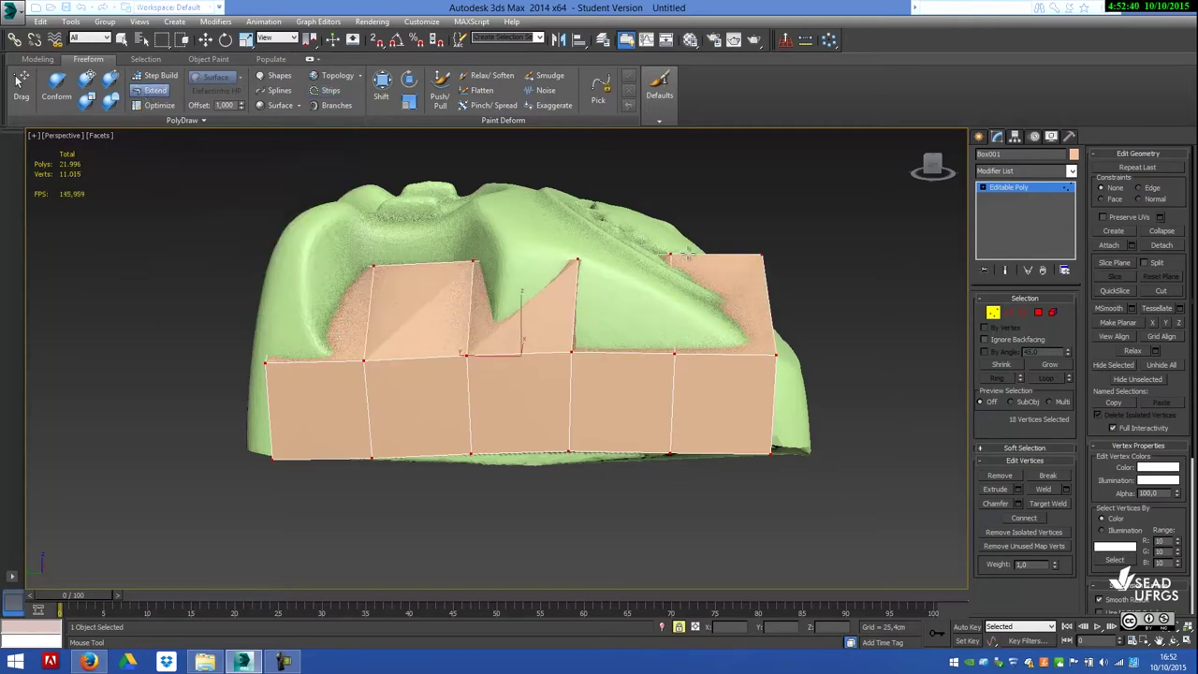
pyautogui.moveTo(673, 243)
pyautogui.mouseDown()
pyautogui.moveTo(751, 246)
pyautogui.moveTo(739, 318)
pyautogui.mouseUp()
# Pull the new row's vertices down to follow the telephone's contour.
pyautogui.click(658, 250)
pyautogui.moveTo(658, 250); pyautogui.dragTo(672, 348)
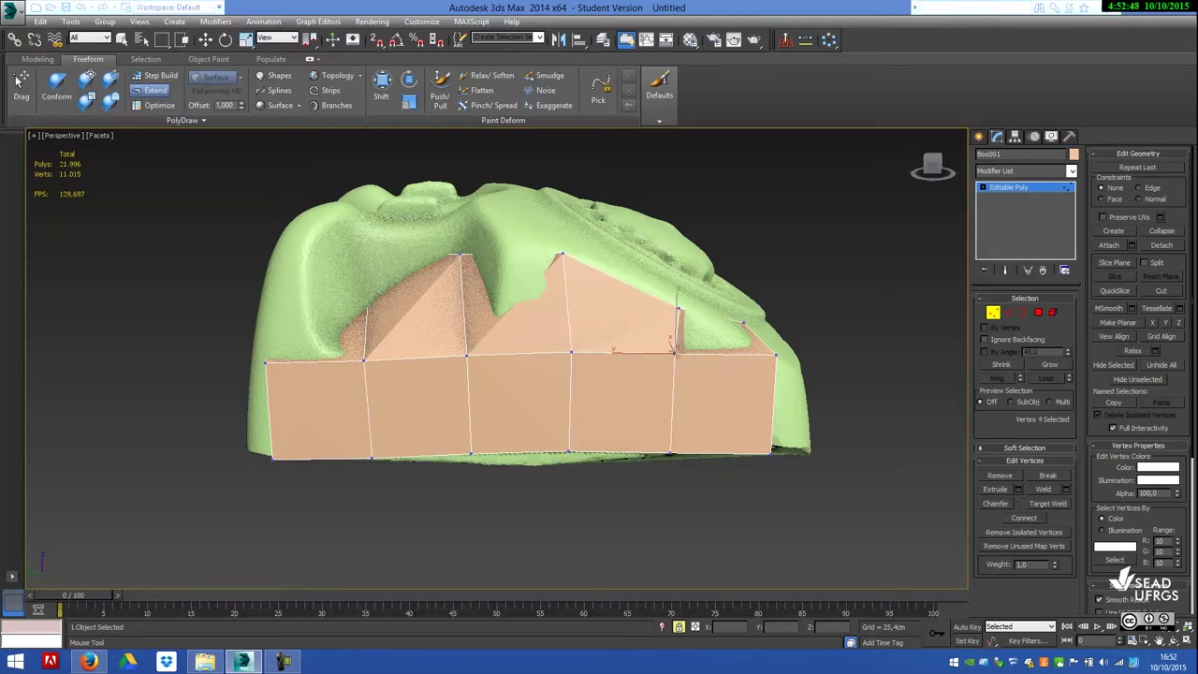
pyautogui.moveTo(672, 348); pyautogui.dragTo(674, 382)
pyautogui.click(768, 358)
pyautogui.moveTo(767, 359)
pyautogui.mouseDown()
pyautogui.moveTo(774, 438)
pyautogui.moveTo(776, 408)
pyautogui.mouseUp()
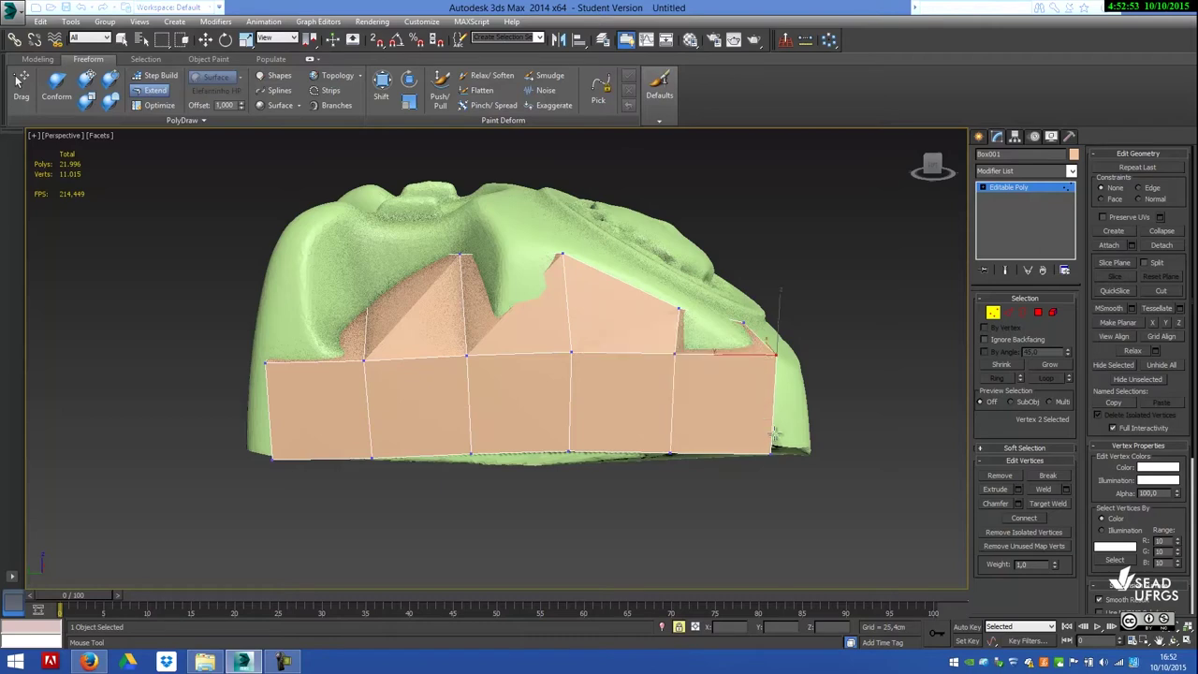
pyautogui.click(140, 91)
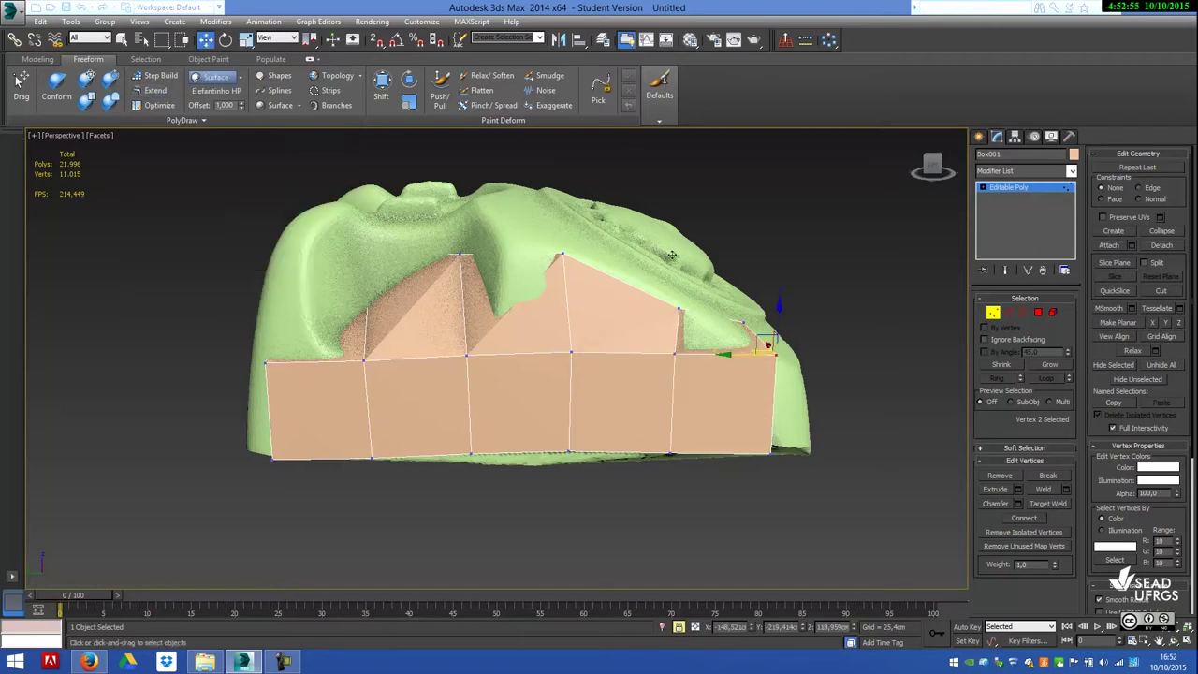
pyautogui.click(1008, 314)
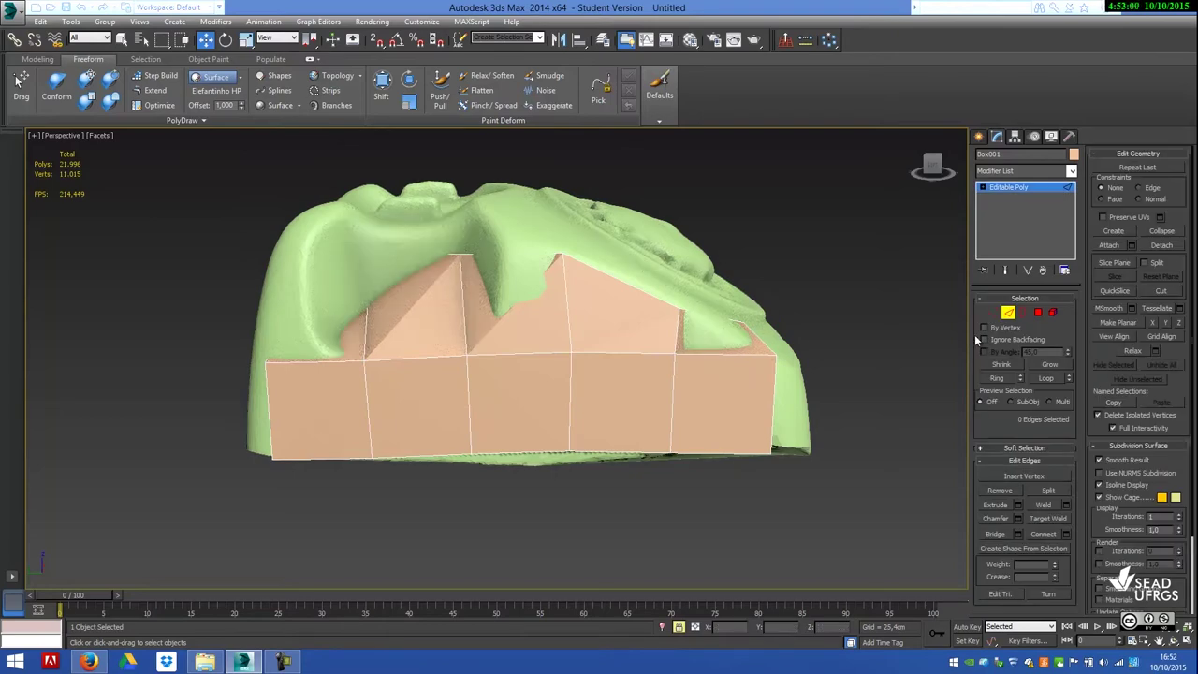
pyautogui.click(1008, 312)
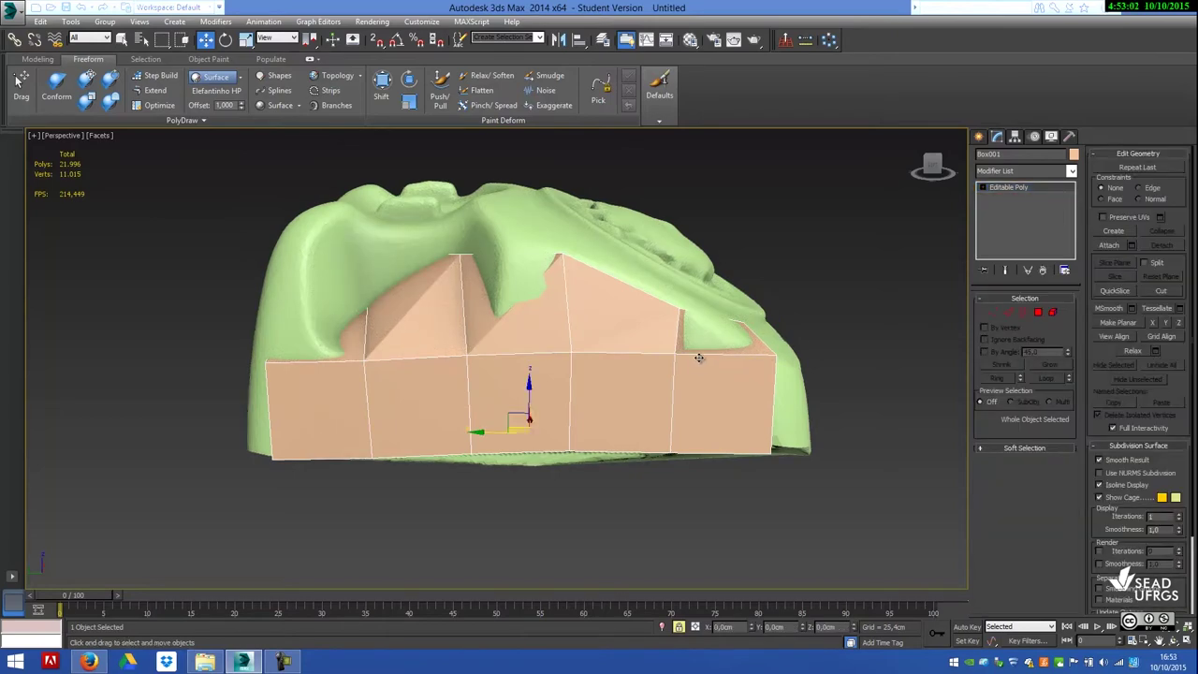
pyautogui.click(1008, 313)
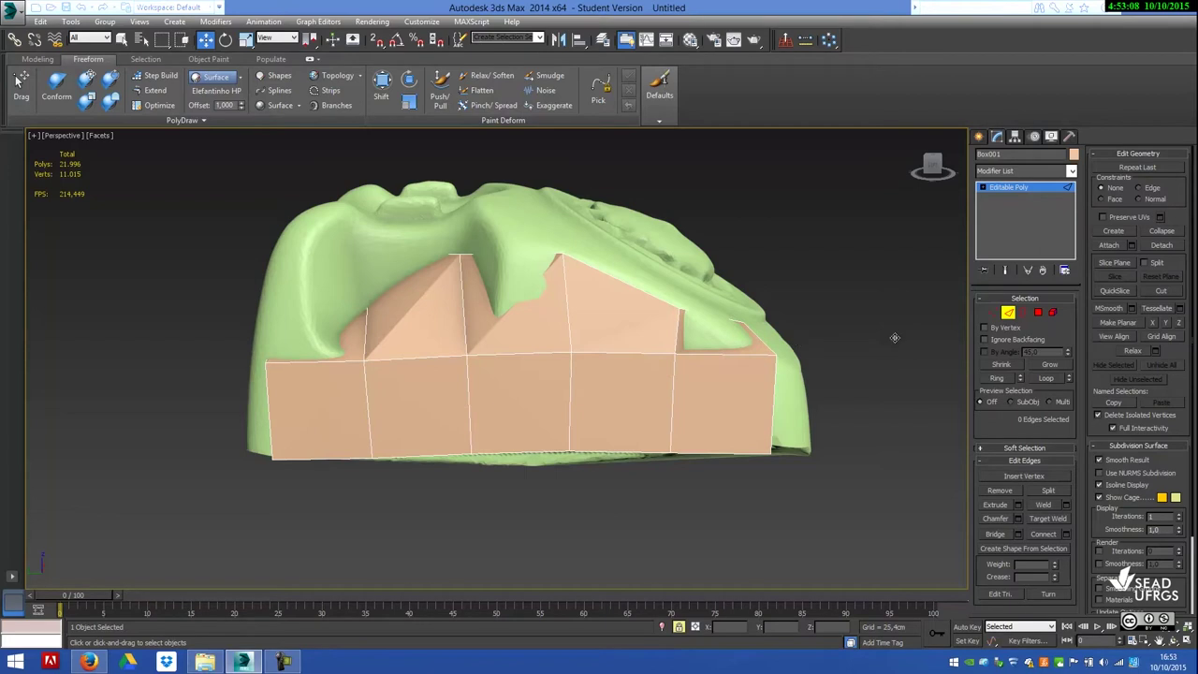
pyautogui.click(983, 187)
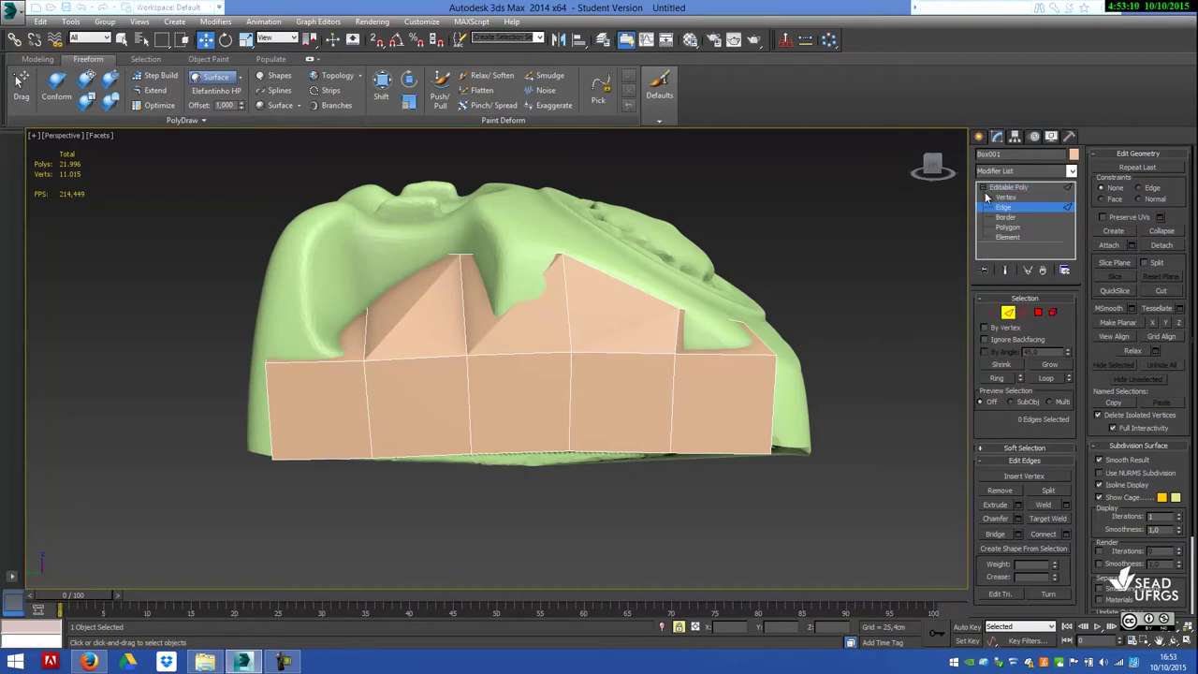
pyautogui.click(1005, 198)
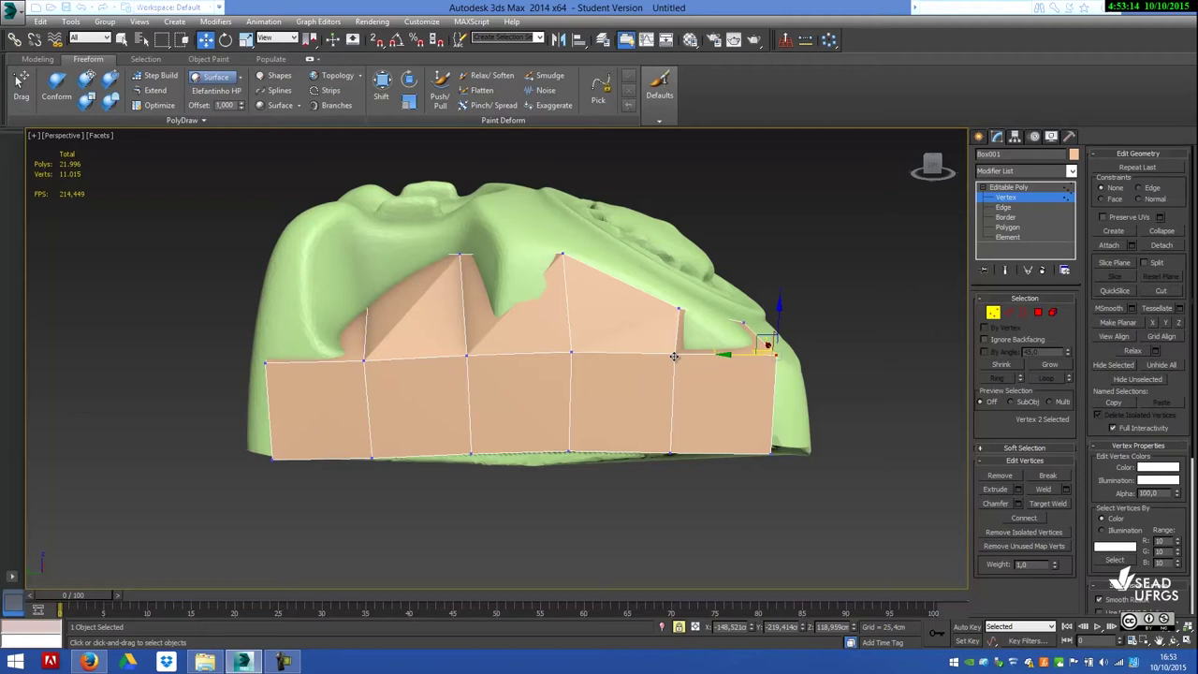
pyautogui.moveTo(767, 351); pyautogui.dragTo(708, 381)
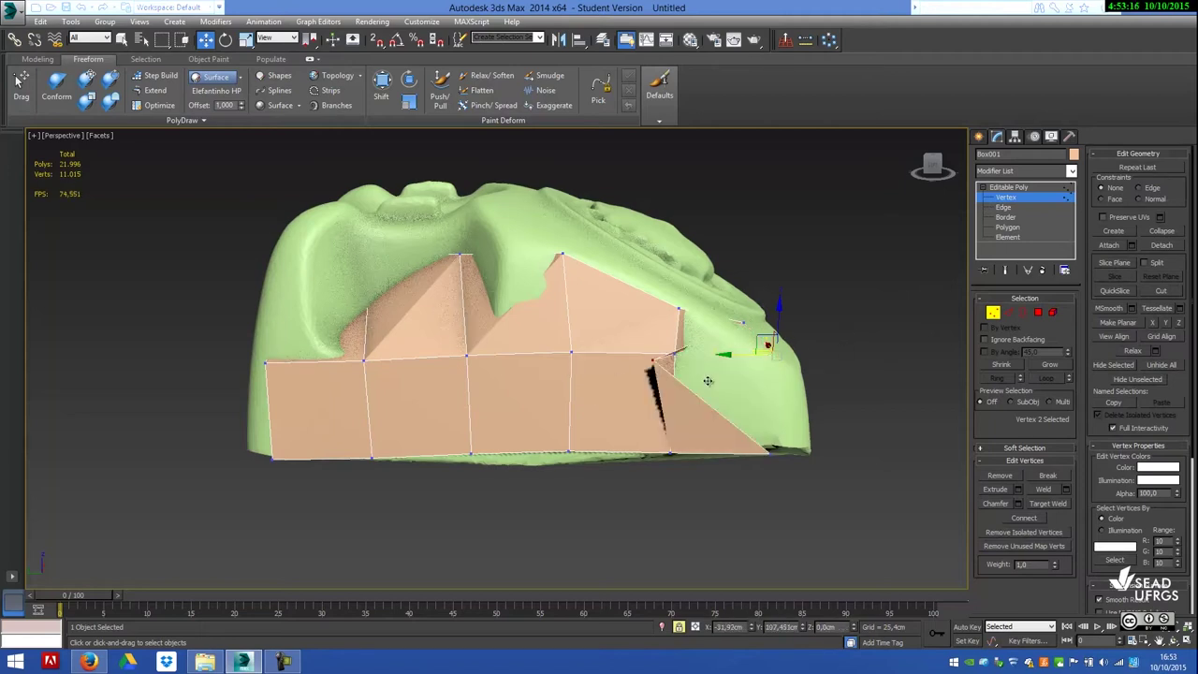
pyautogui.hotkey('ctrl', 'z')
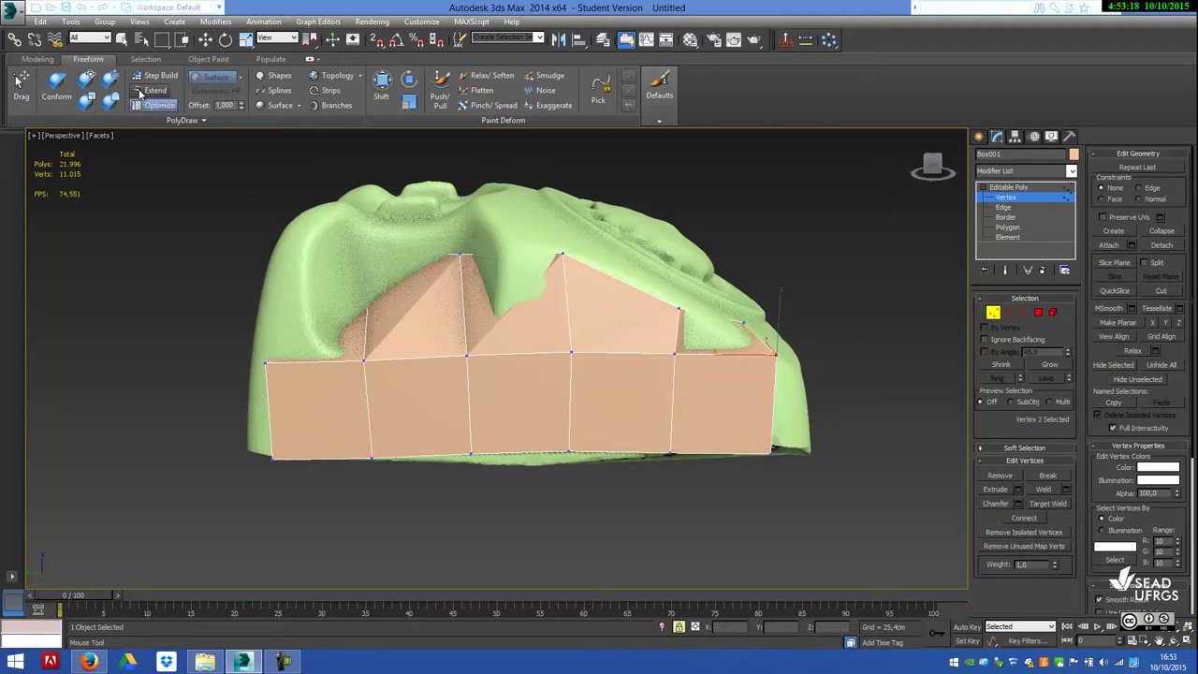
pyautogui.click(151, 105)
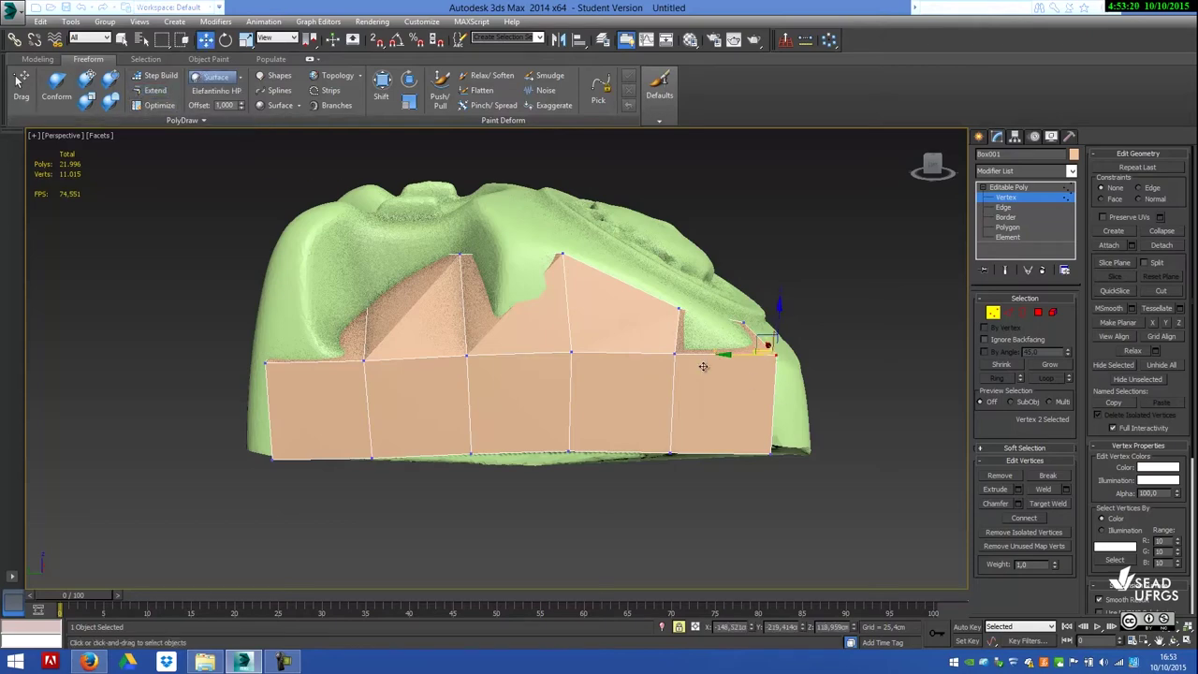
pyautogui.press('q')
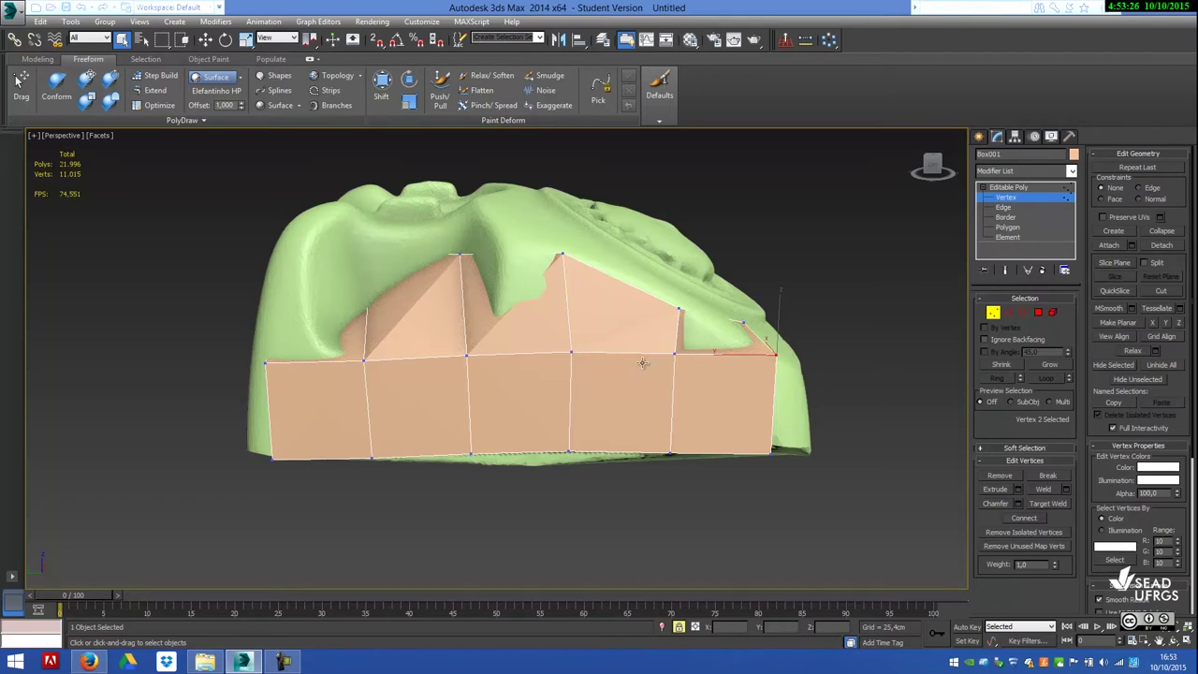
pyautogui.click(241, 79)
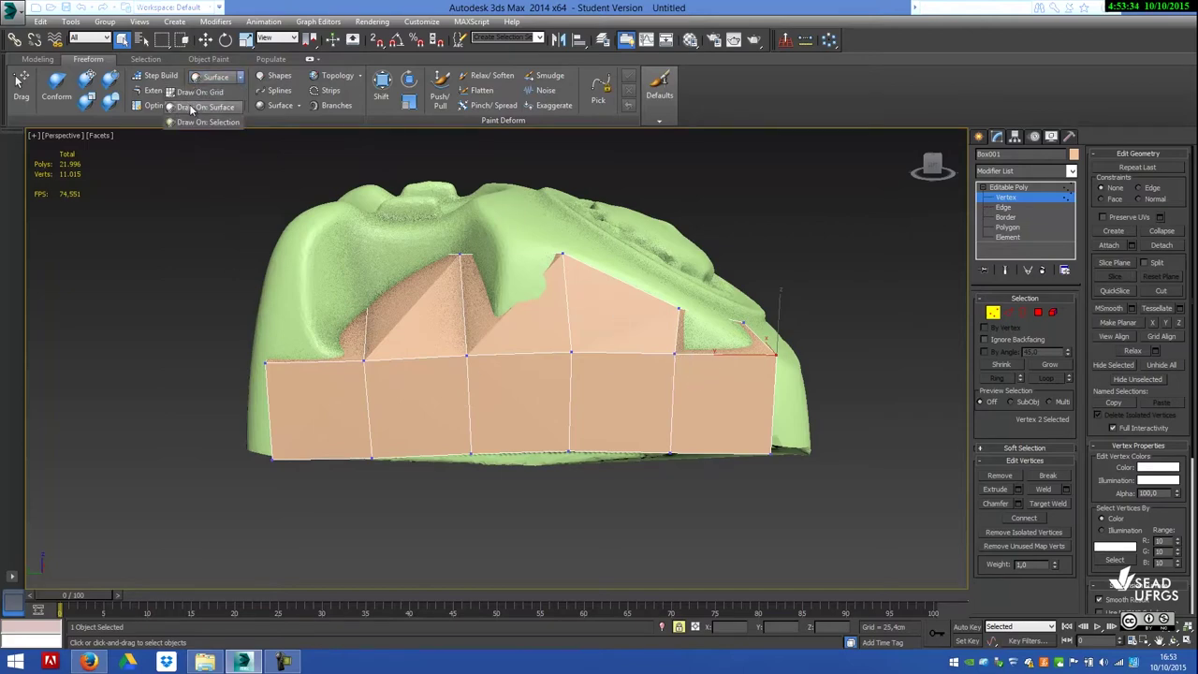
# Set Draw On to Surface and select the cage's middle row of vertices for moving.
pyautogui.click(193, 108)
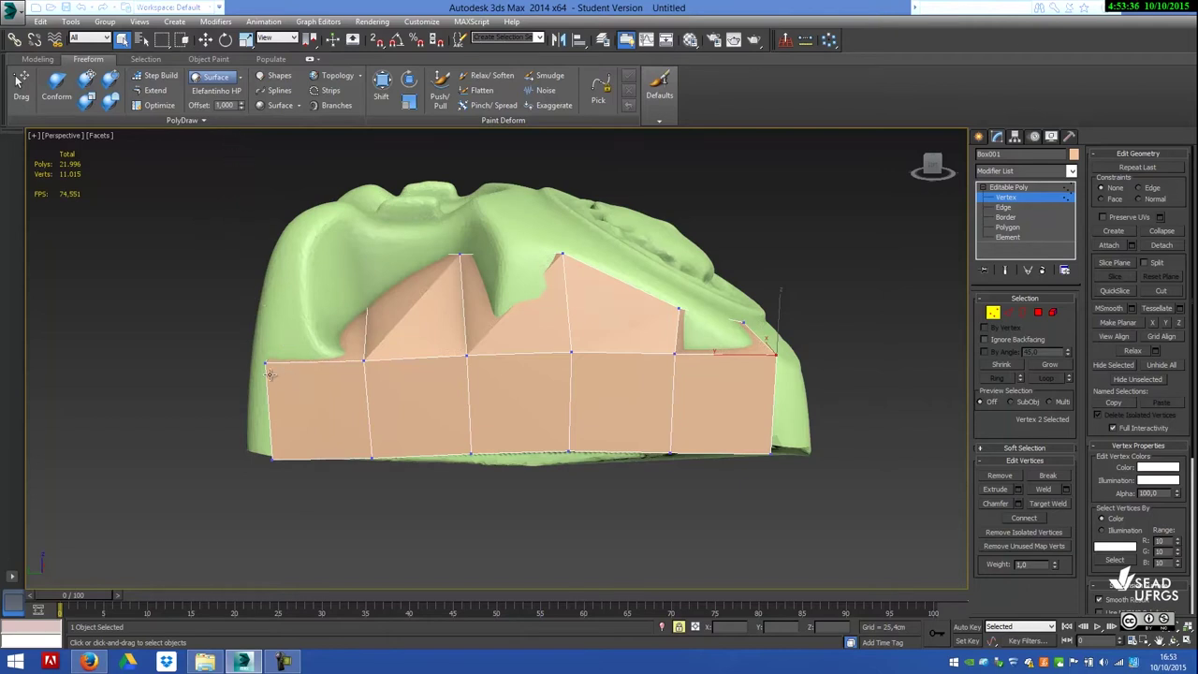
pyautogui.click(570, 352)
pyautogui.press('w')
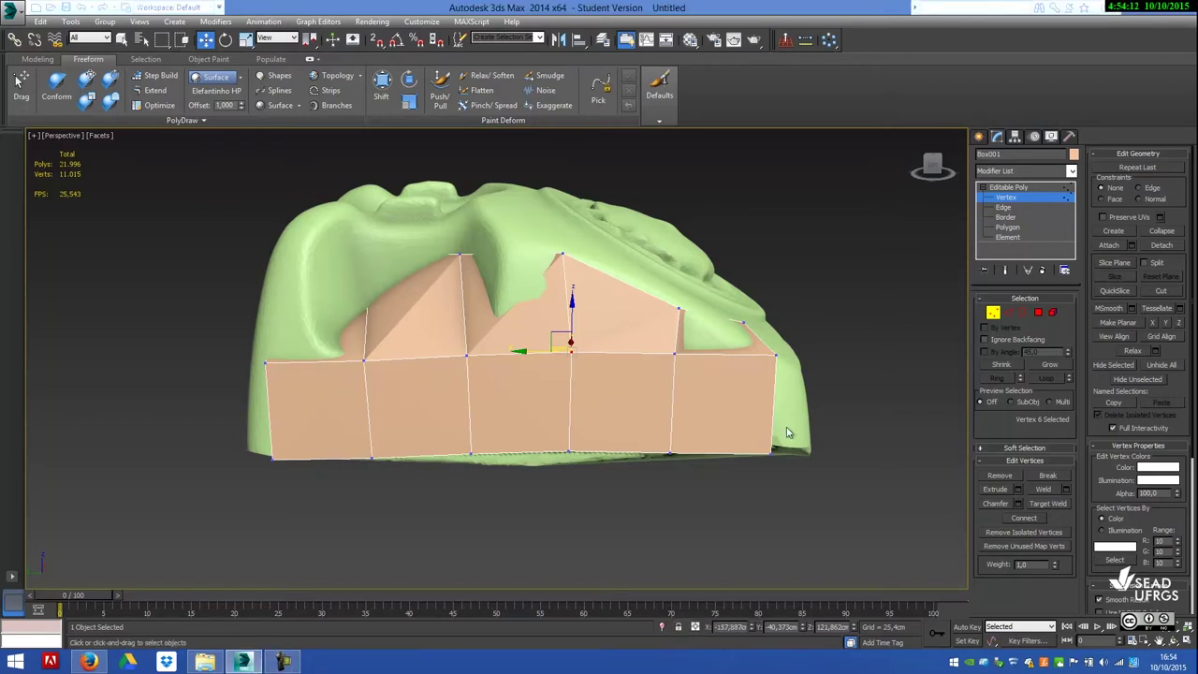
pyautogui.moveTo(834, 396); pyautogui.dragTo(236, 352)
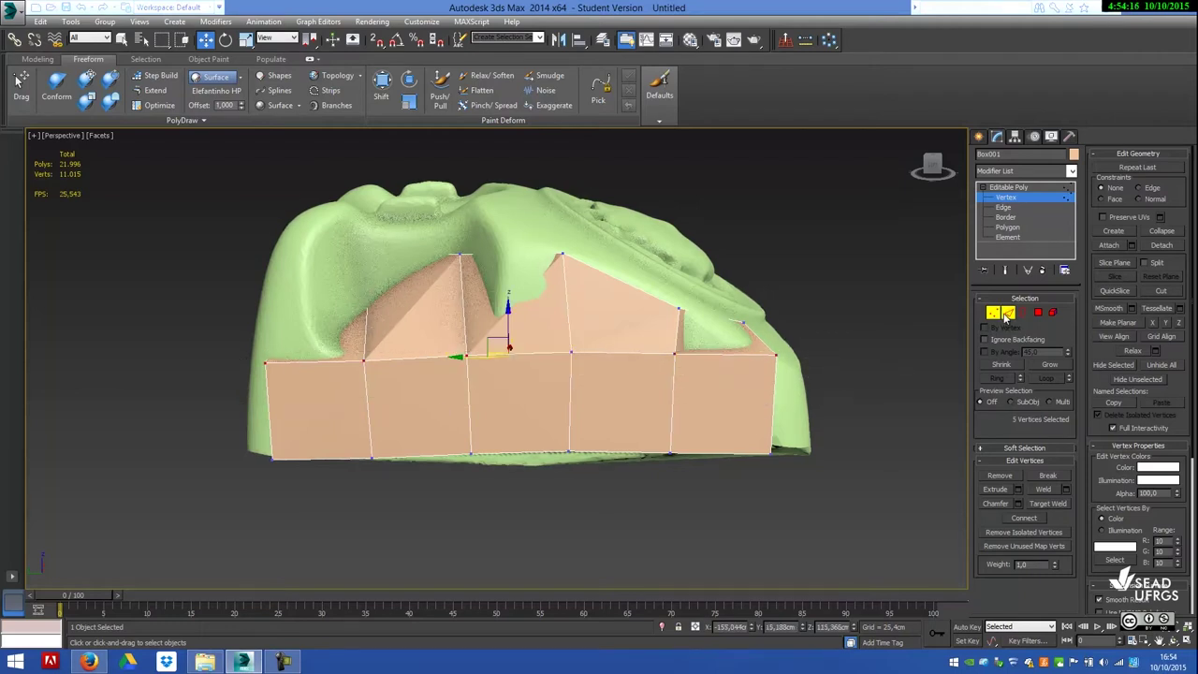
# Select the cage's middle horizontal edge loop and slide it down, redoing the move after an undo.
pyautogui.press('2')
pyautogui.click(739, 356)
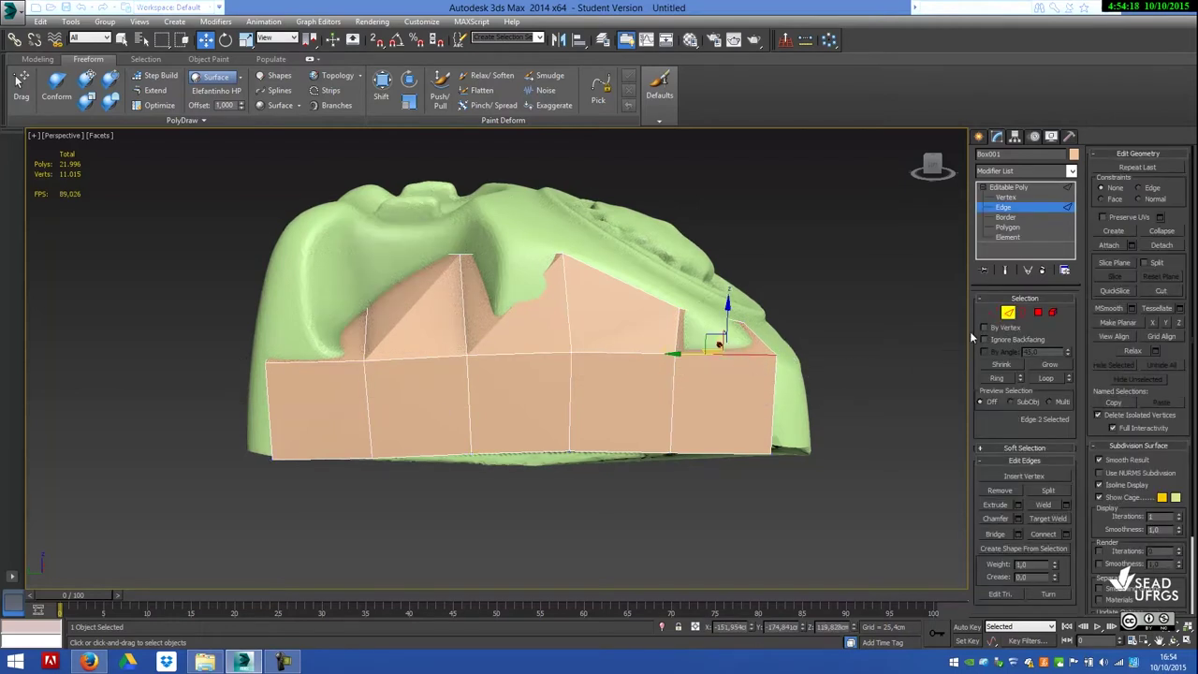
pyautogui.click(1046, 378)
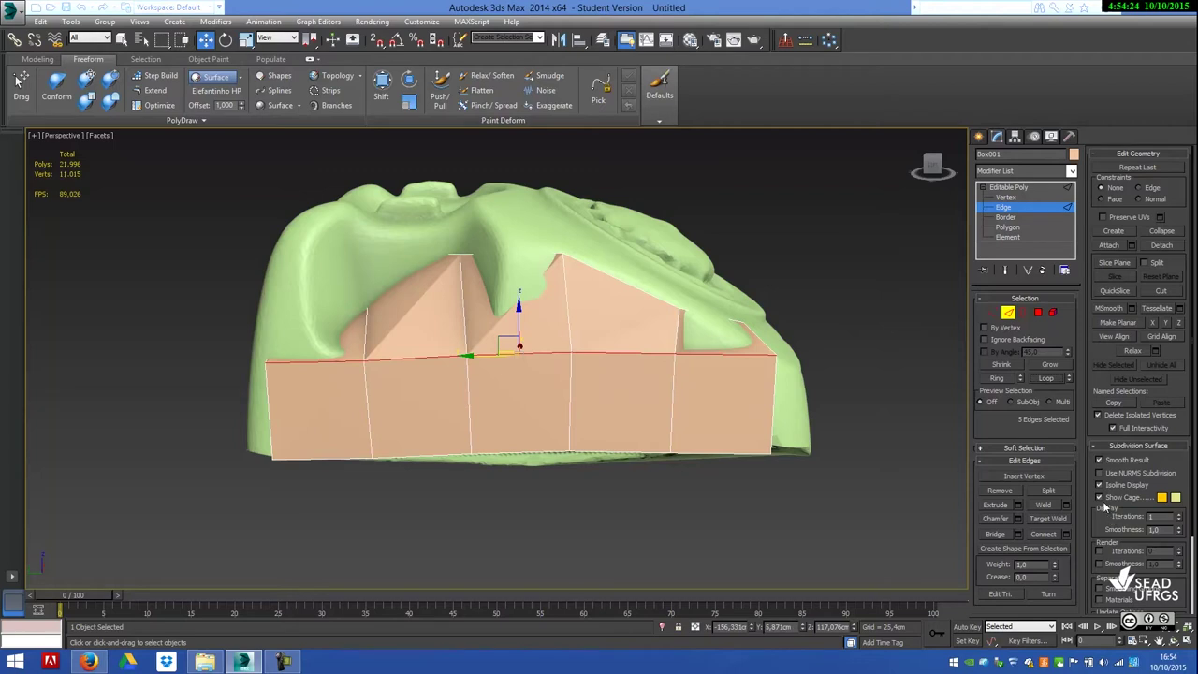
pyautogui.click(1022, 460)
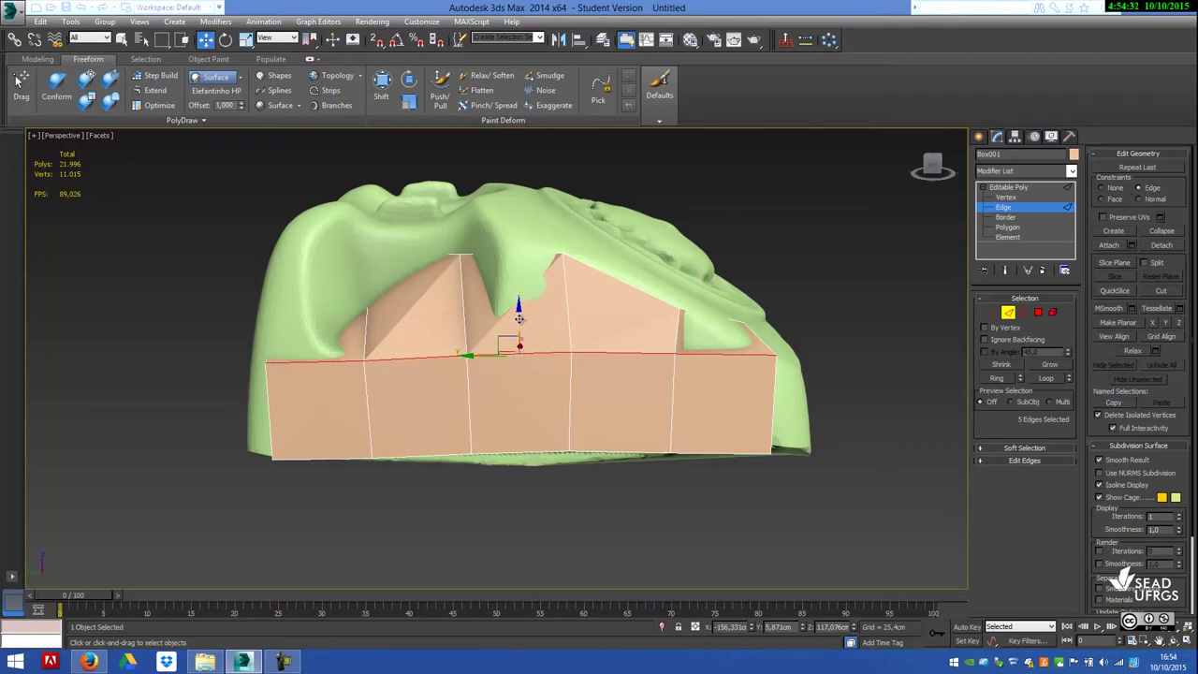
pyautogui.moveTo(530, 354); pyautogui.dragTo(530, 374)
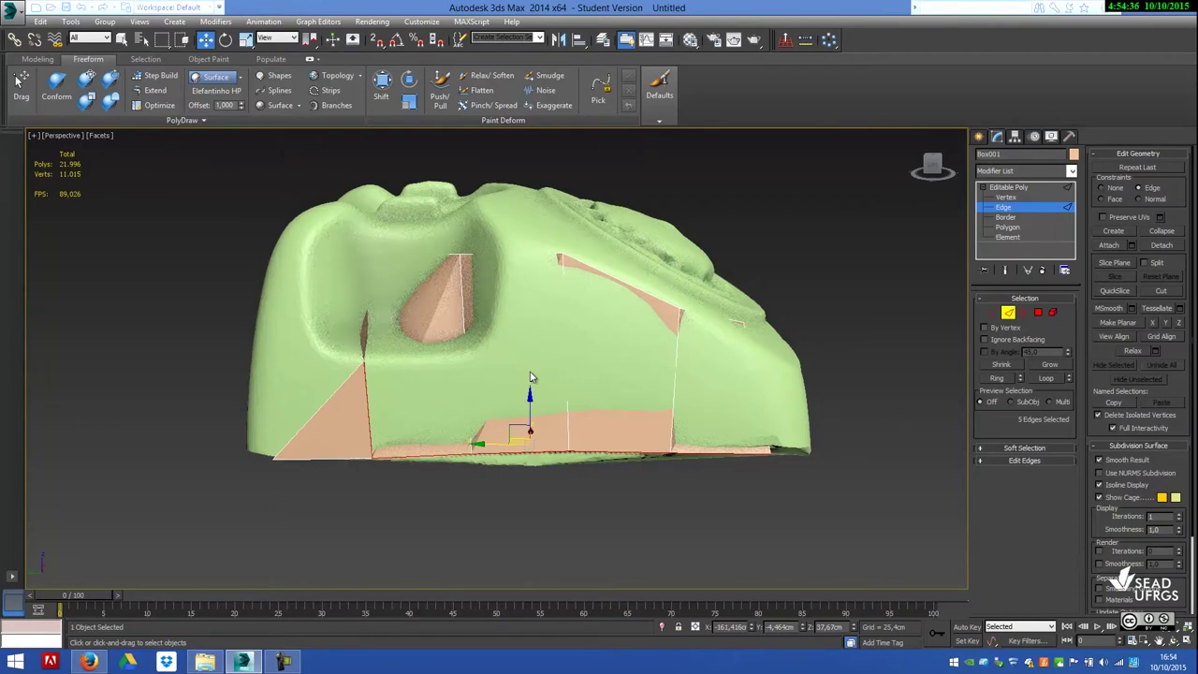
pyautogui.hotkey('ctrl', 'z')
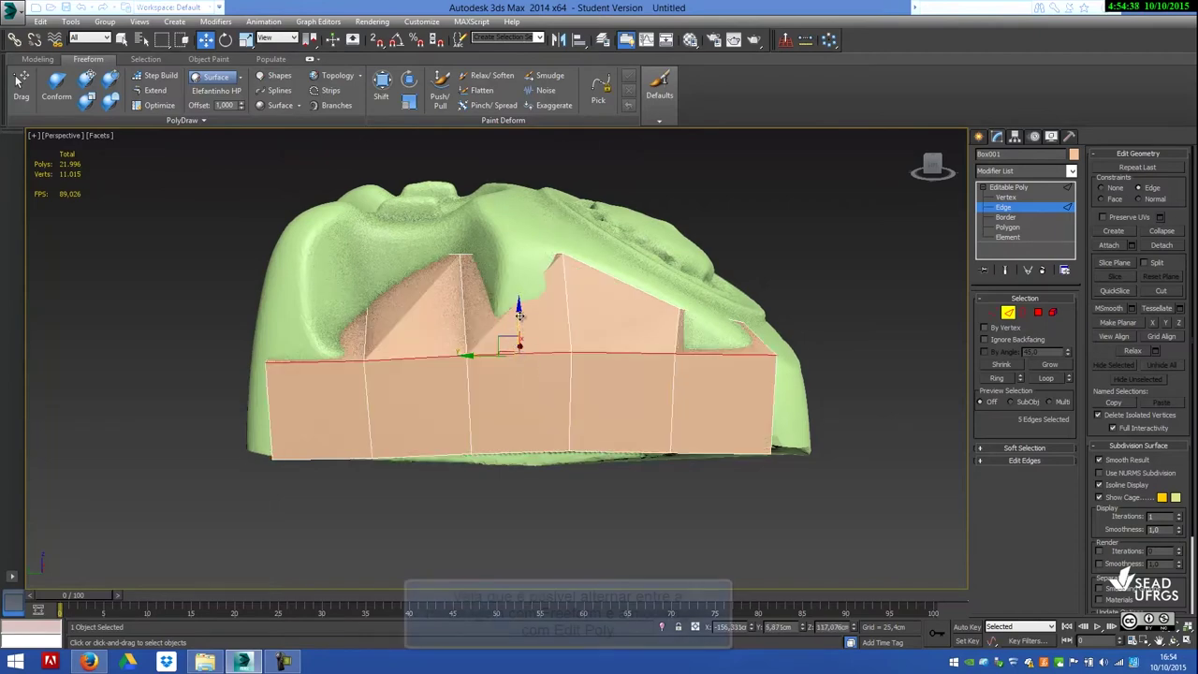
pyautogui.moveTo(520, 329); pyautogui.dragTo(518, 366)
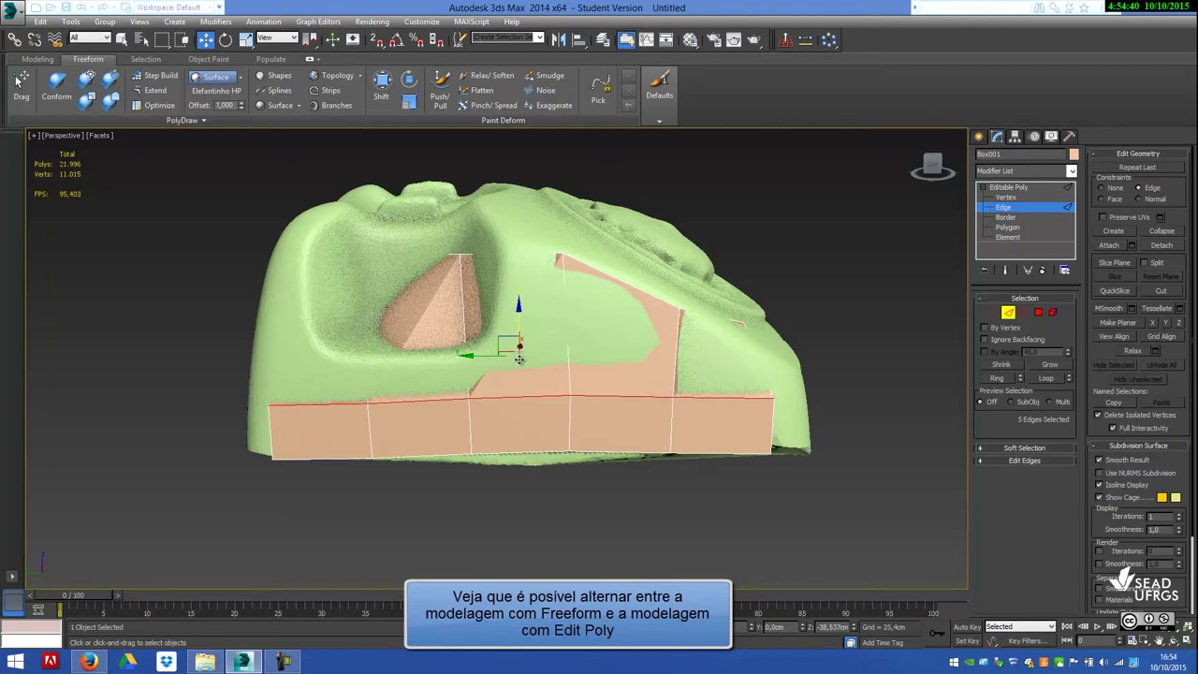
pyautogui.moveTo(517, 366); pyautogui.dragTo(519, 374)
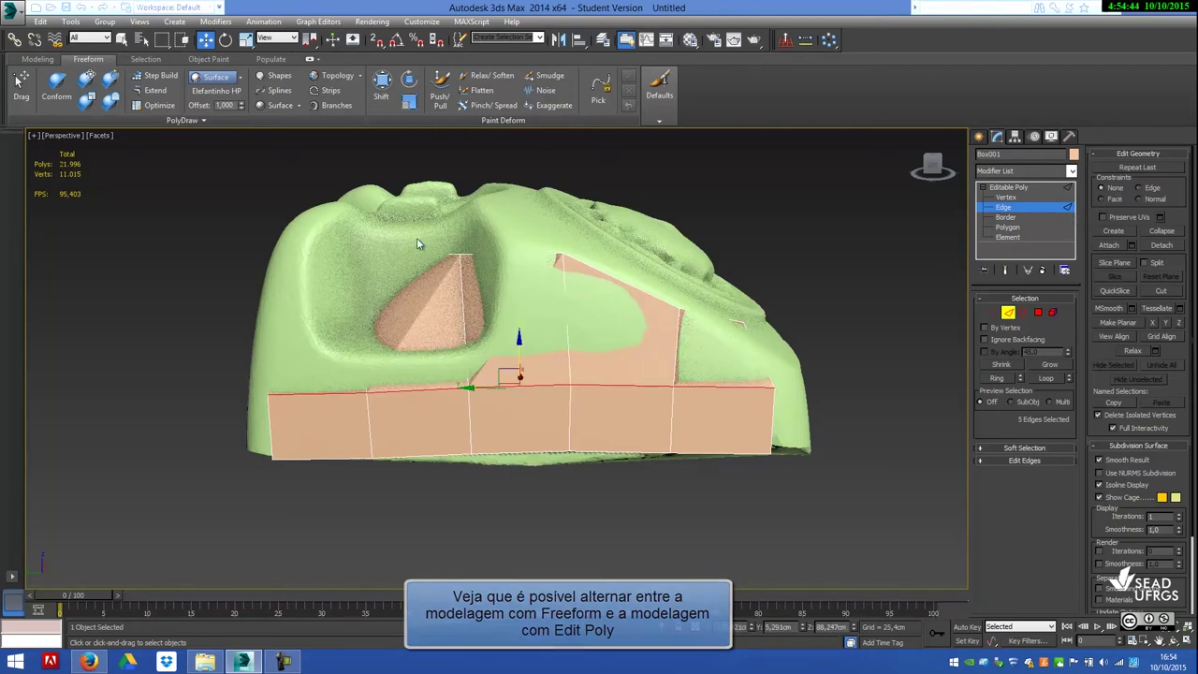
# Extend a new quad from the cage's top-right corner and flatten the nearby vertices onto the scan.
pyautogui.click(150, 90)
pyautogui.click(993, 313)
pyautogui.moveTo(741, 322); pyautogui.dragTo(773, 358)
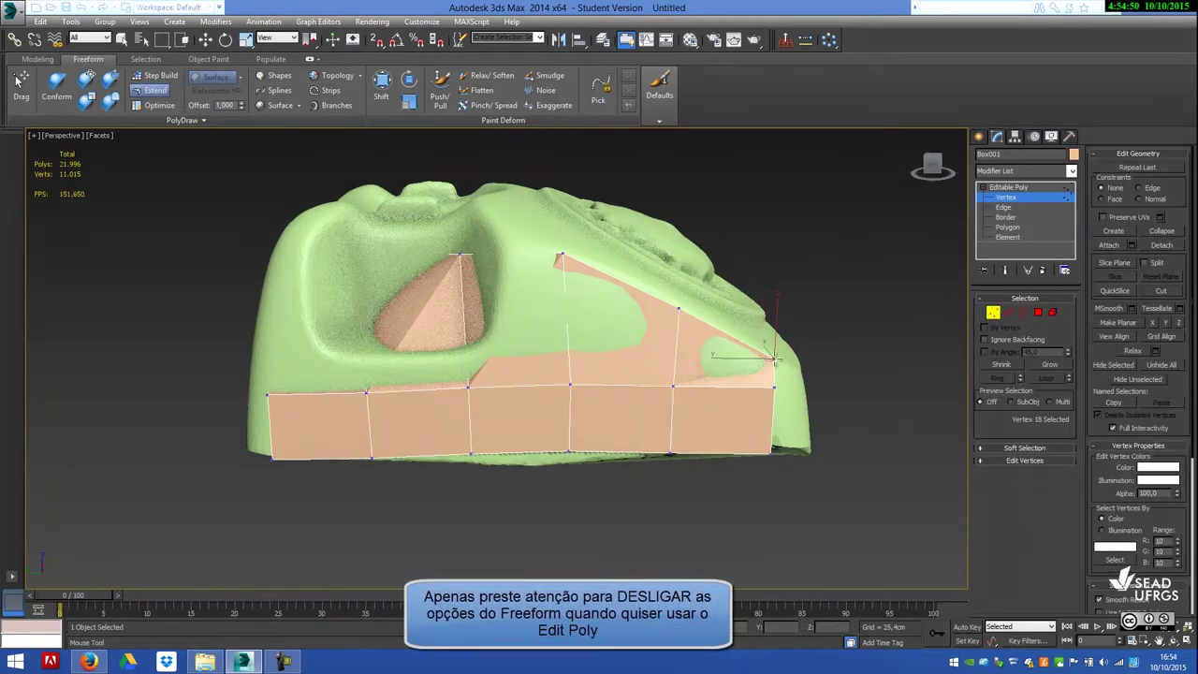
pyautogui.moveTo(773, 358); pyautogui.dragTo(768, 355)
pyautogui.moveTo(684, 306); pyautogui.dragTo(668, 348)
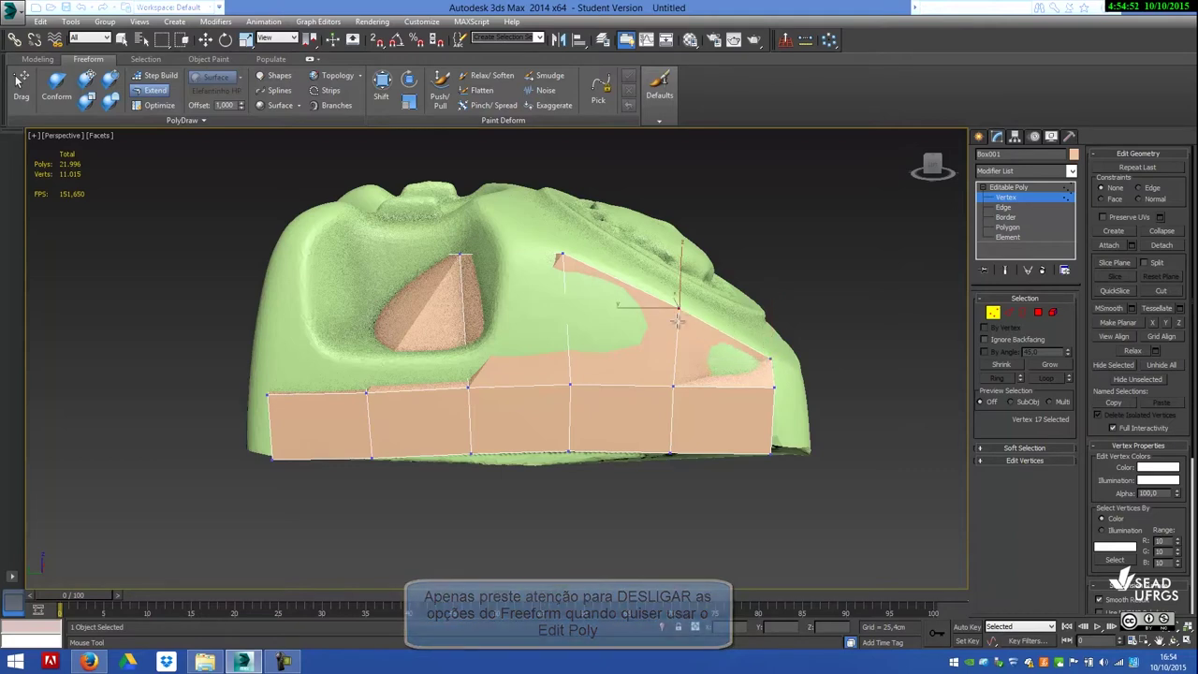
pyautogui.moveTo(559, 258); pyautogui.dragTo(566, 333)
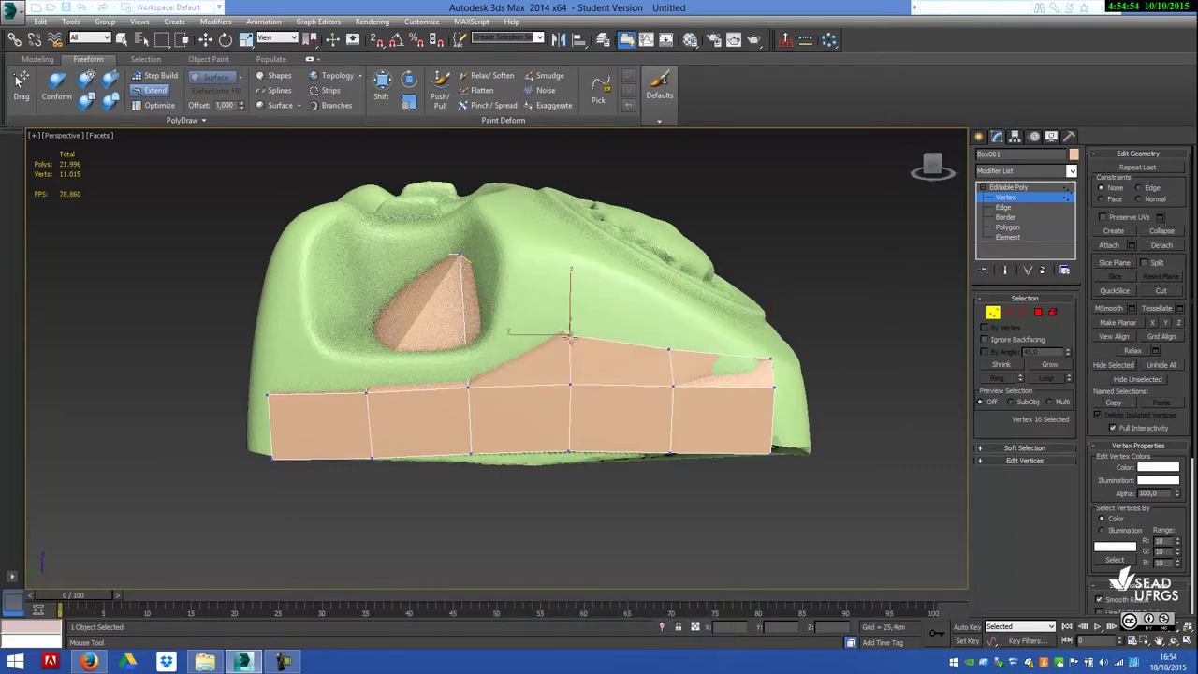
# Sink the raised tip vertex into the scan surface and pull the pocket-edge vertex down.
pyautogui.click(461, 253)
pyautogui.moveTo(460, 253); pyautogui.dragTo(466, 304)
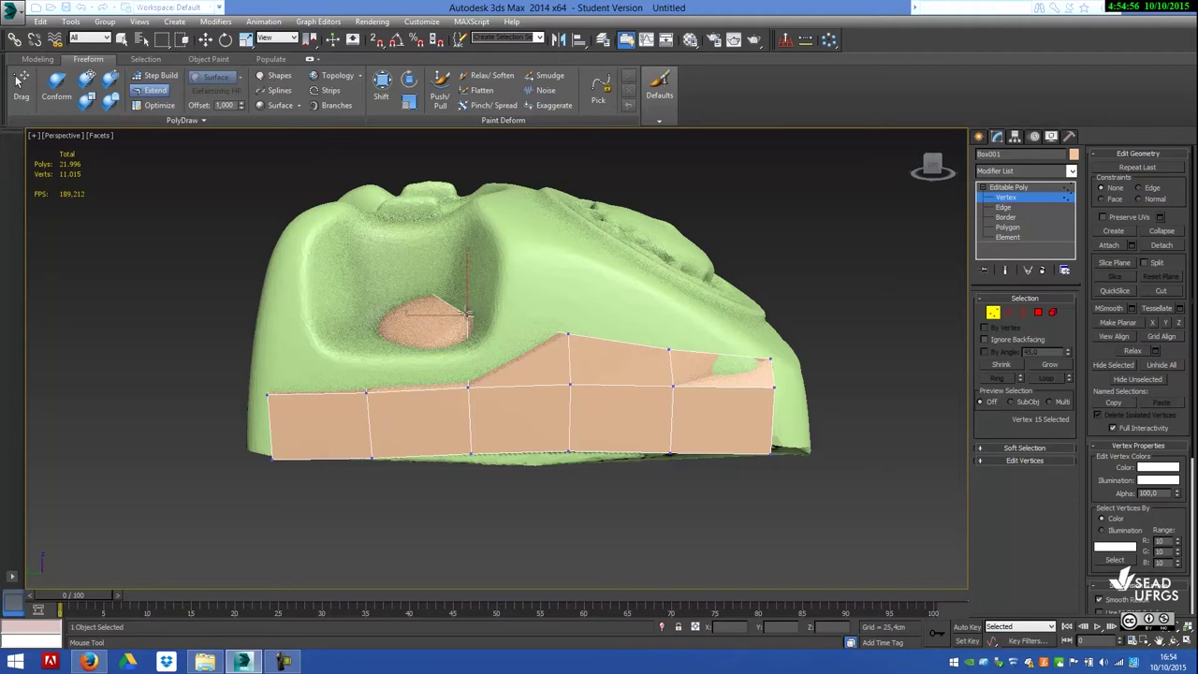
pyautogui.click(369, 251)
pyautogui.moveTo(370, 250); pyautogui.dragTo(345, 305)
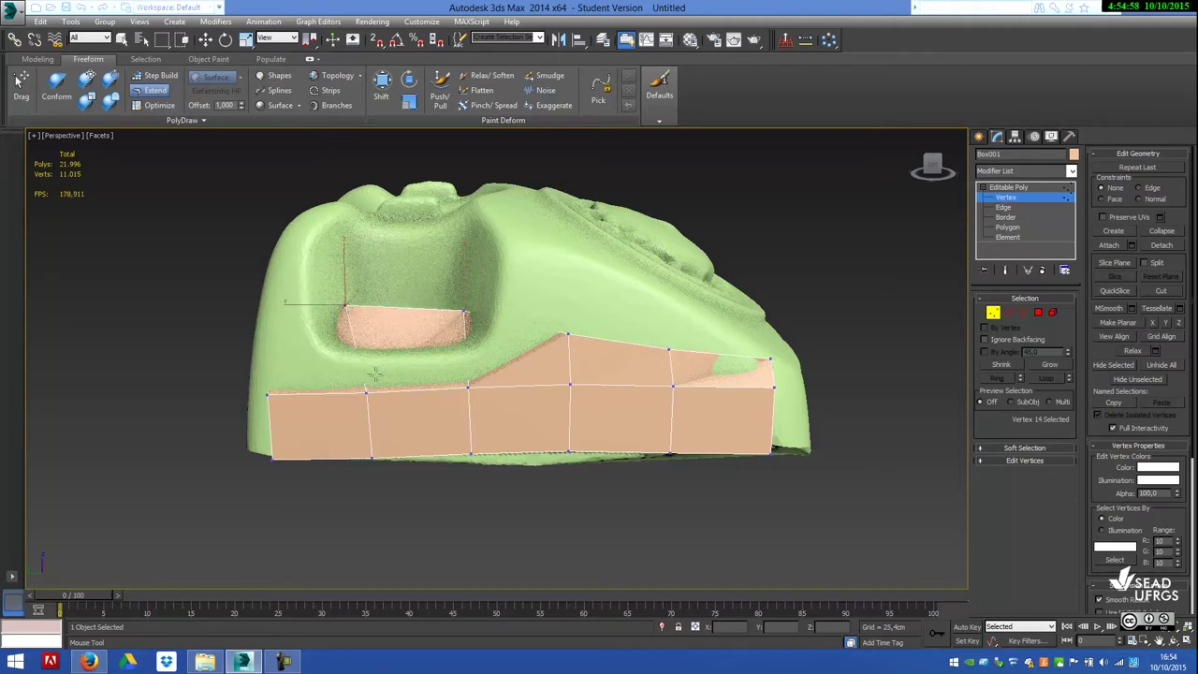
# Raise the six front-edge vertices of the bottom strip onto the scan surface.
pyautogui.moveTo(366, 392); pyautogui.dragTo(349, 368)
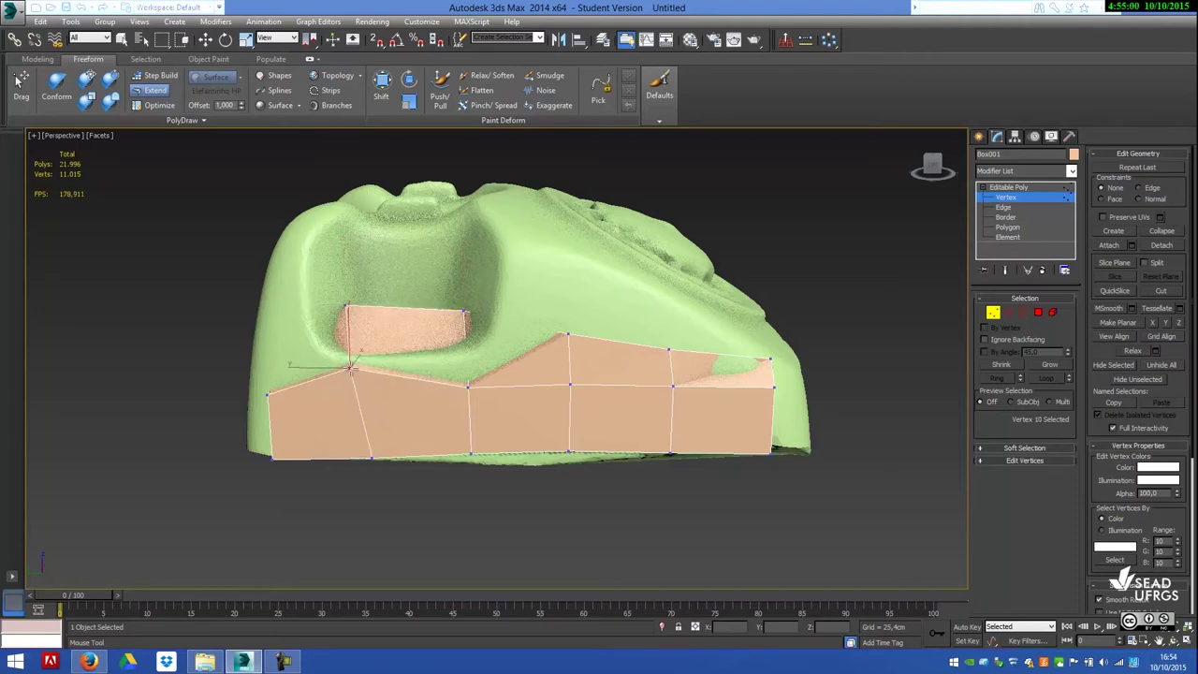
pyautogui.moveTo(468, 386); pyautogui.dragTo(474, 363)
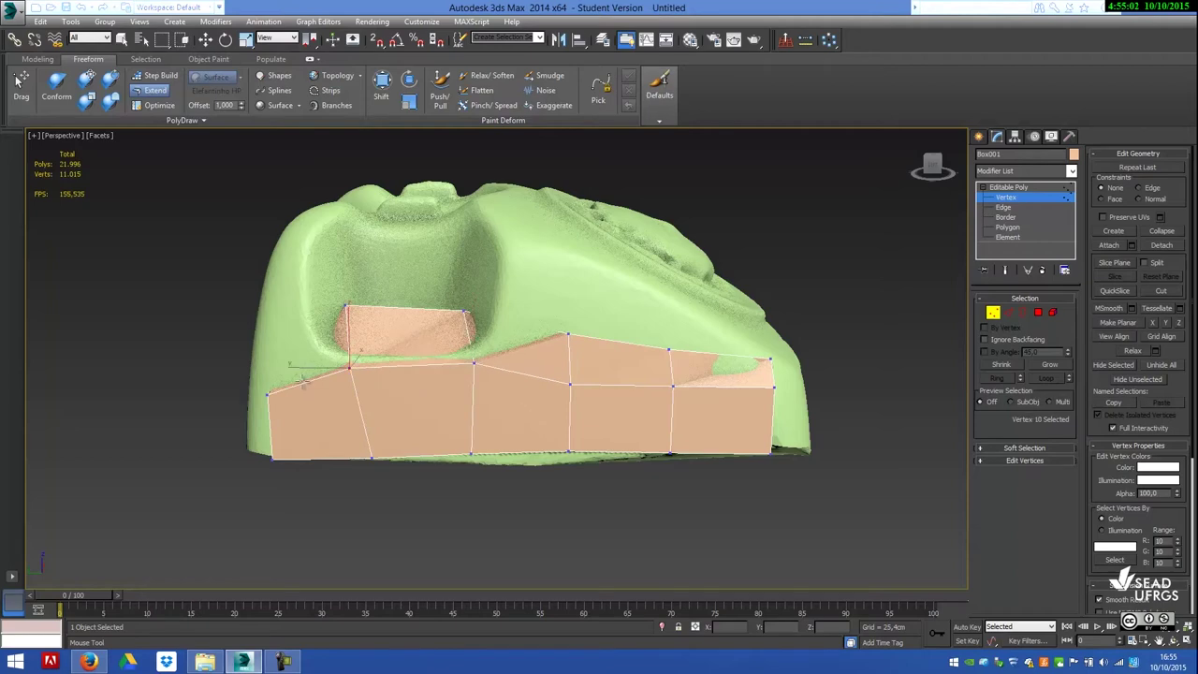
pyautogui.moveTo(267, 394); pyautogui.dragTo(262, 354)
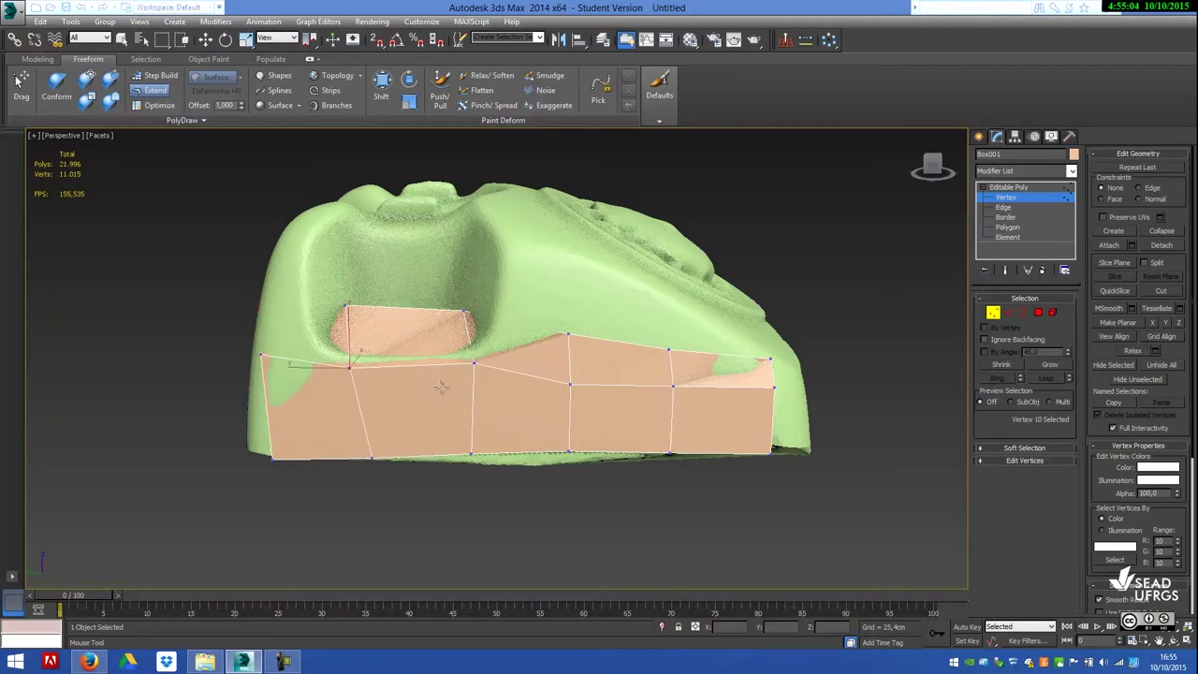
pyautogui.moveTo(570, 384); pyautogui.dragTo(572, 362)
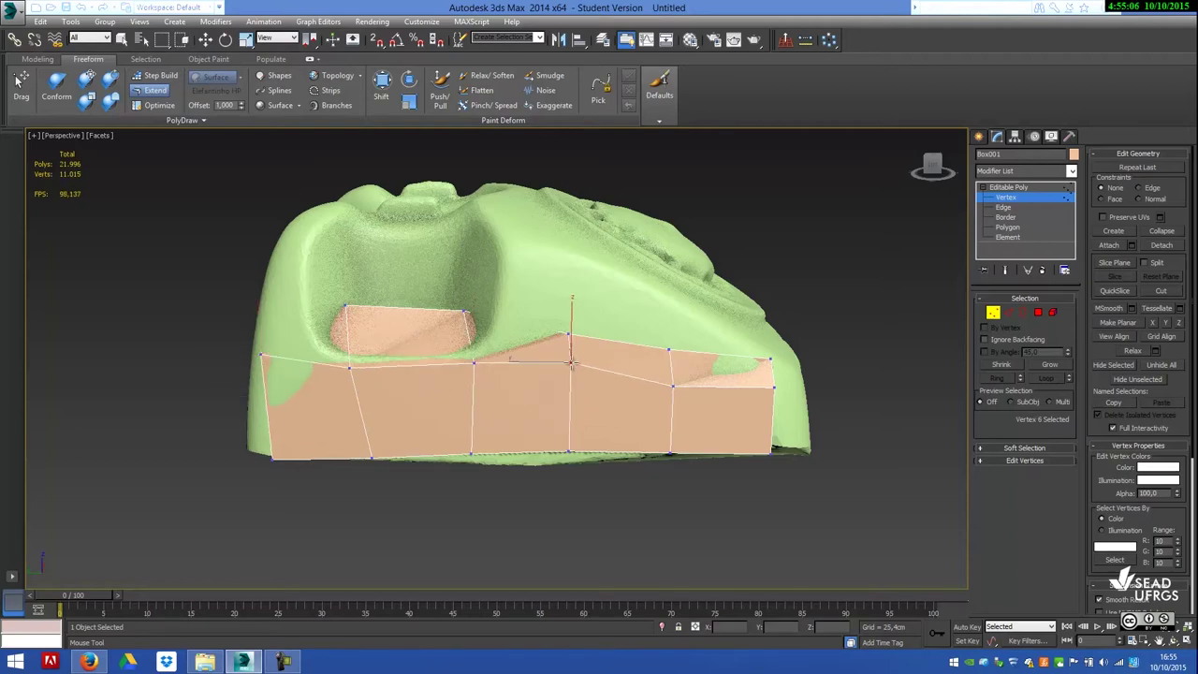
pyautogui.moveTo(672, 384); pyautogui.dragTo(667, 364)
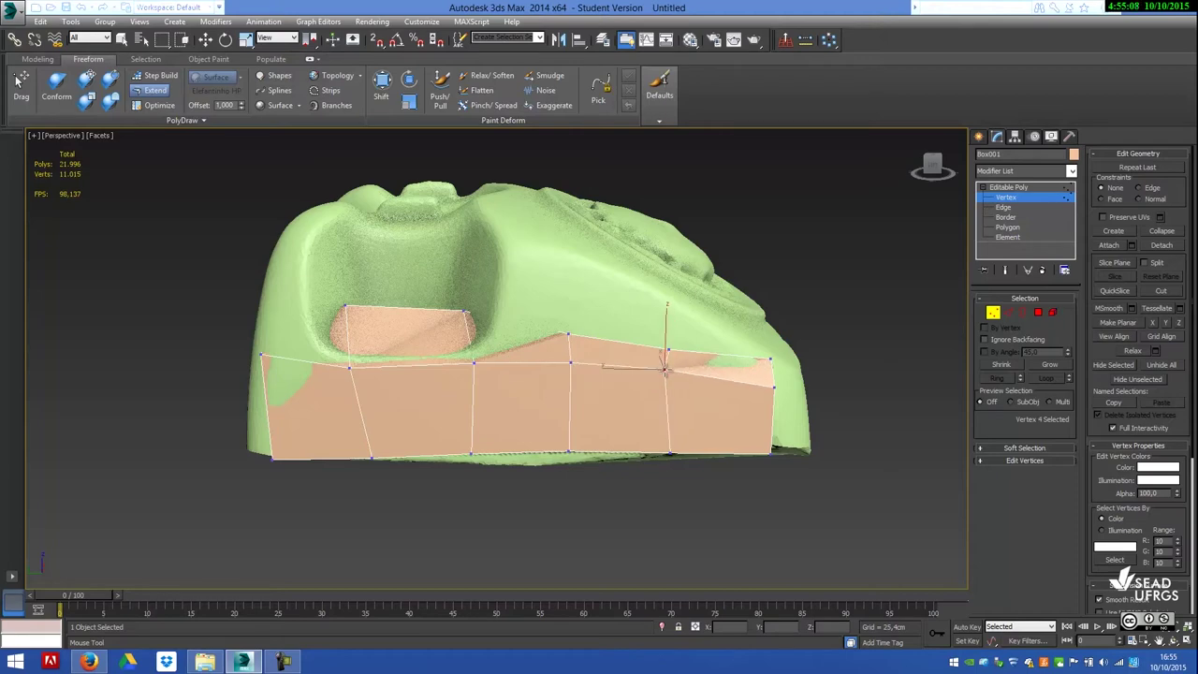
pyautogui.moveTo(773, 387); pyautogui.dragTo(773, 370)
# Adjust the cavity-rim vertices and pull the vertex above the bottom strip up into a peak.
pyautogui.click(465, 310)
pyautogui.moveTo(465, 310); pyautogui.dragTo(439, 303)
pyautogui.click(345, 305)
pyautogui.moveTo(342, 305); pyautogui.dragTo(360, 307)
pyautogui.click(446, 305)
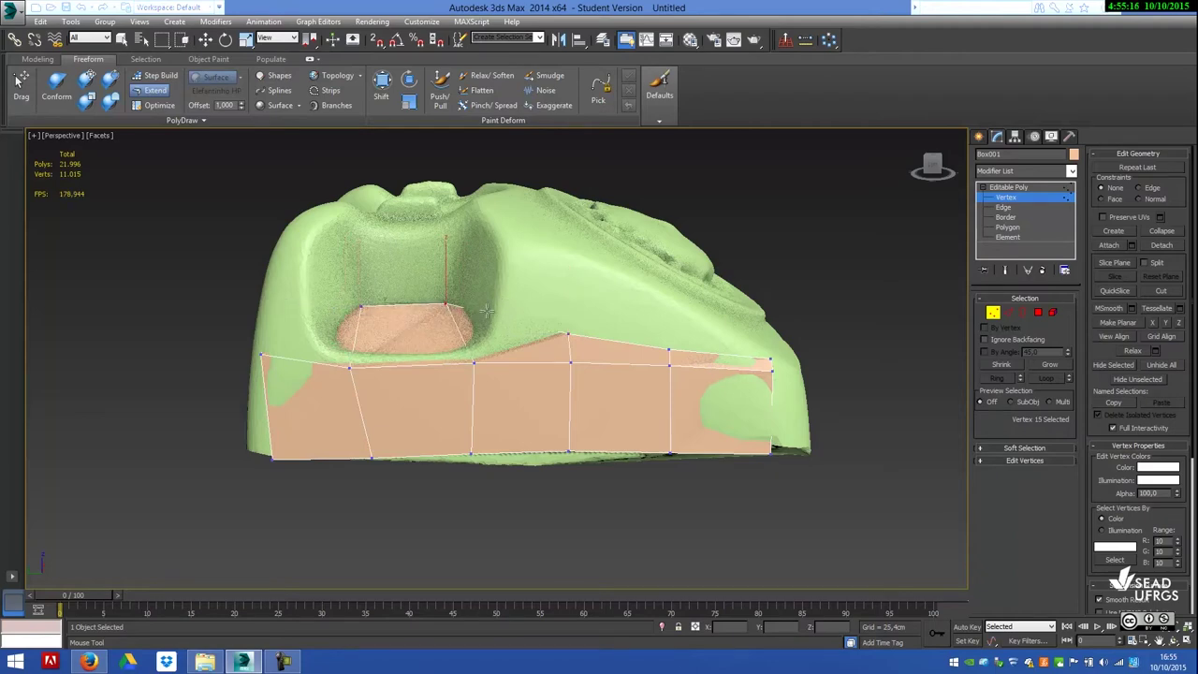
pyautogui.click(568, 333)
pyautogui.moveTo(569, 332); pyautogui.dragTo(564, 272)
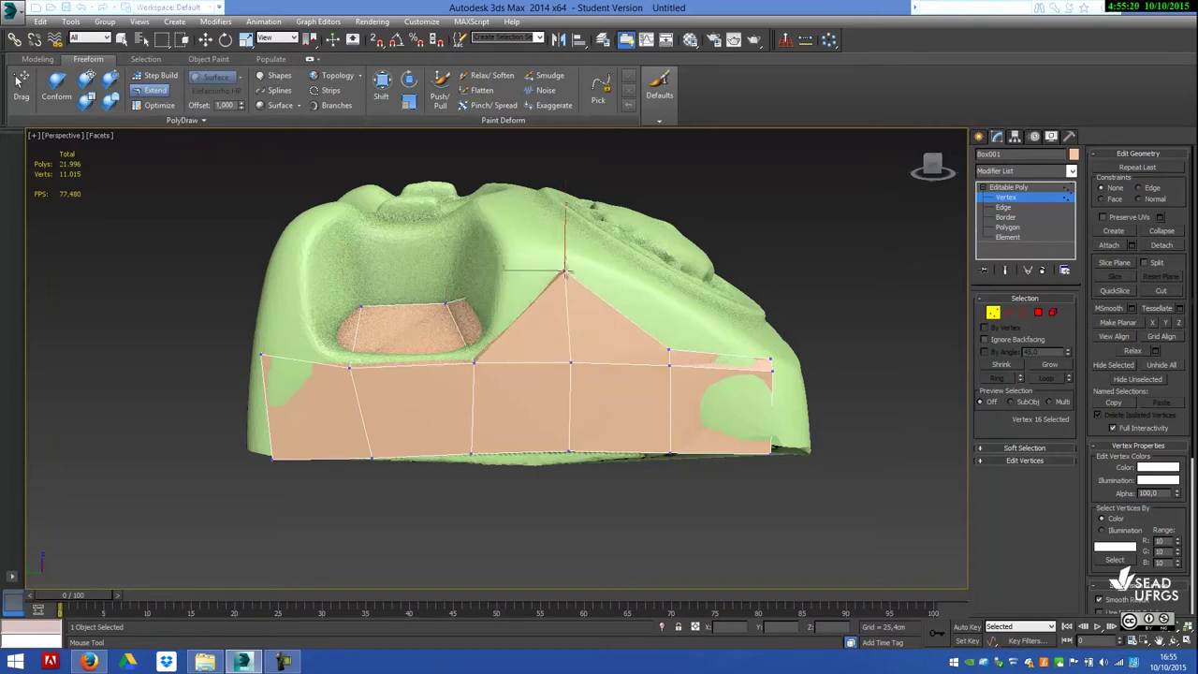
pyautogui.click(154, 104)
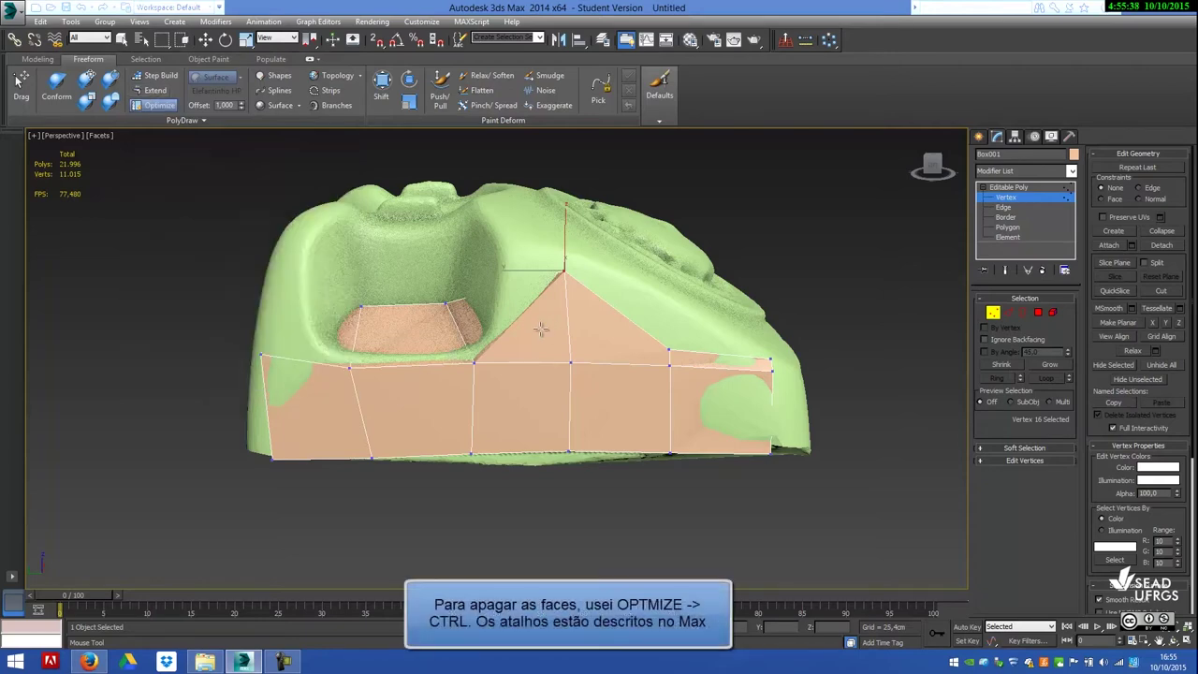
# Delete the two halves of the peaked face and the two sliver faces.
pyautogui.press('ctrl')
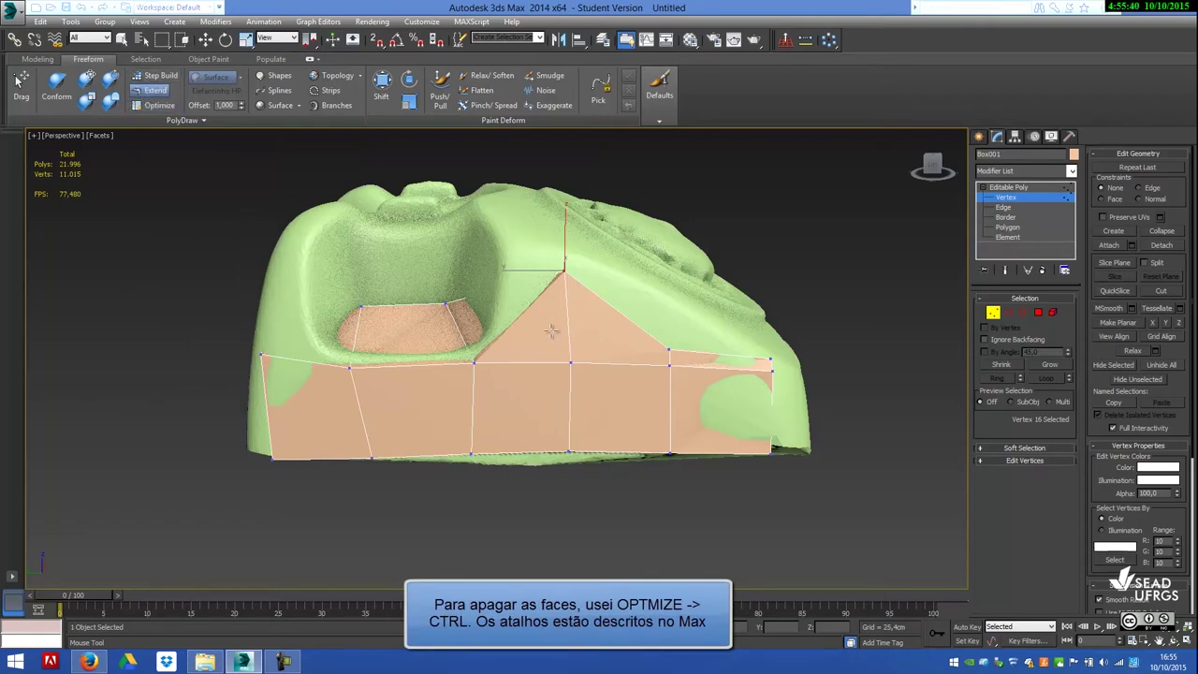
pyautogui.keyDown('ctrl'); pyautogui.click(555, 331); pyautogui.keyUp('ctrl')
pyautogui.keyDown('ctrl'); pyautogui.click(604, 334); pyautogui.keyUp('ctrl')
pyautogui.keyDown('ctrl'); pyautogui.click(692, 363); pyautogui.keyUp('ctrl')
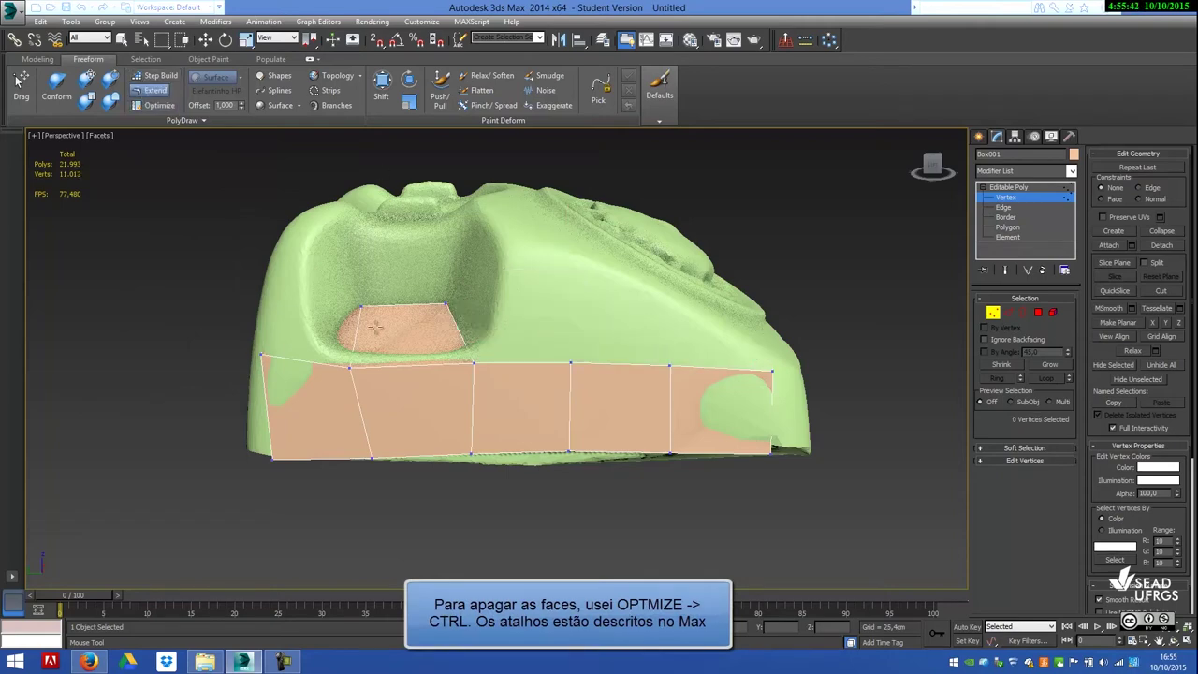
pyautogui.keyDown('ctrl'); pyautogui.click(337, 327); pyautogui.keyUp('ctrl')
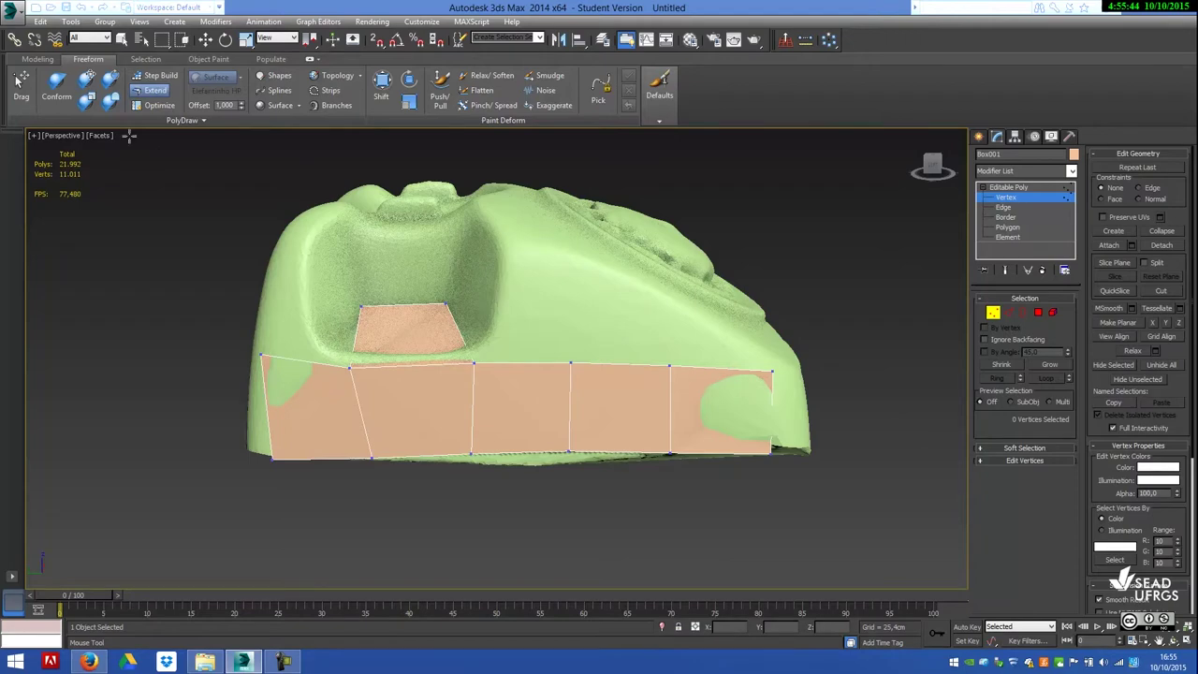
# Extend walls upward from the floor patch's right and left edges.
pyautogui.click(158, 92)
pyautogui.keyDown('shift'); pyautogui.moveTo(458, 326); pyautogui.dragTo(485, 248); pyautogui.keyUp('shift')
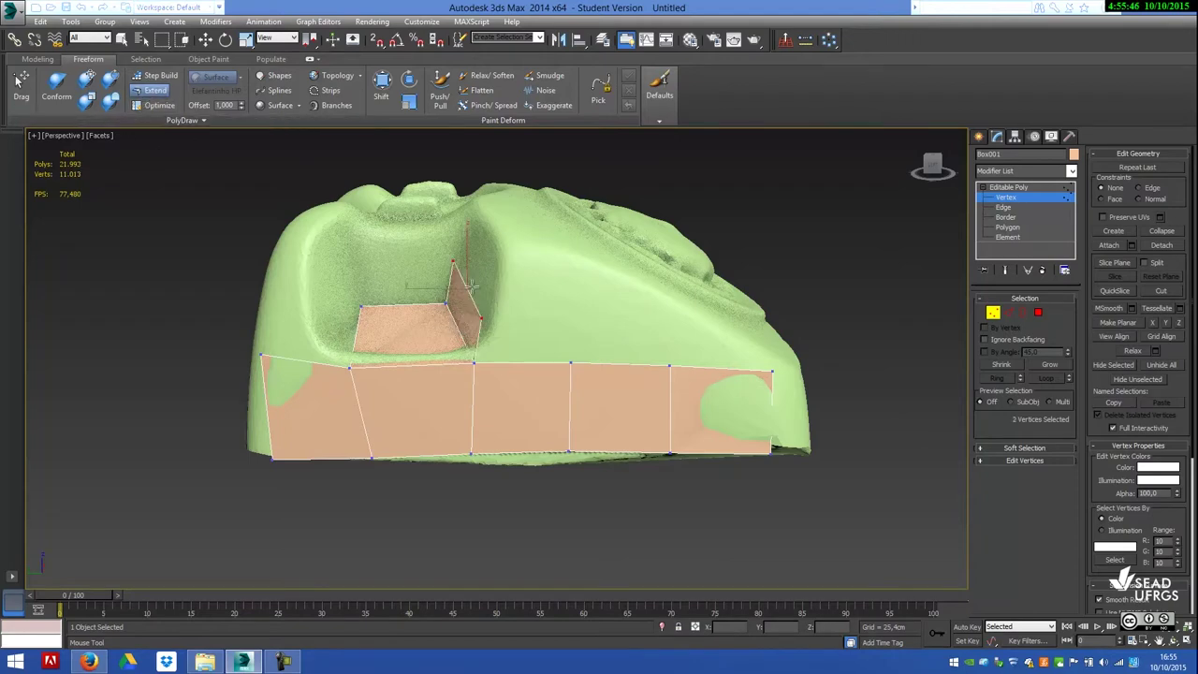
pyautogui.keyDown('shift'); pyautogui.moveTo(362, 323); pyautogui.dragTo(317, 246); pyautogui.keyUp('shift')
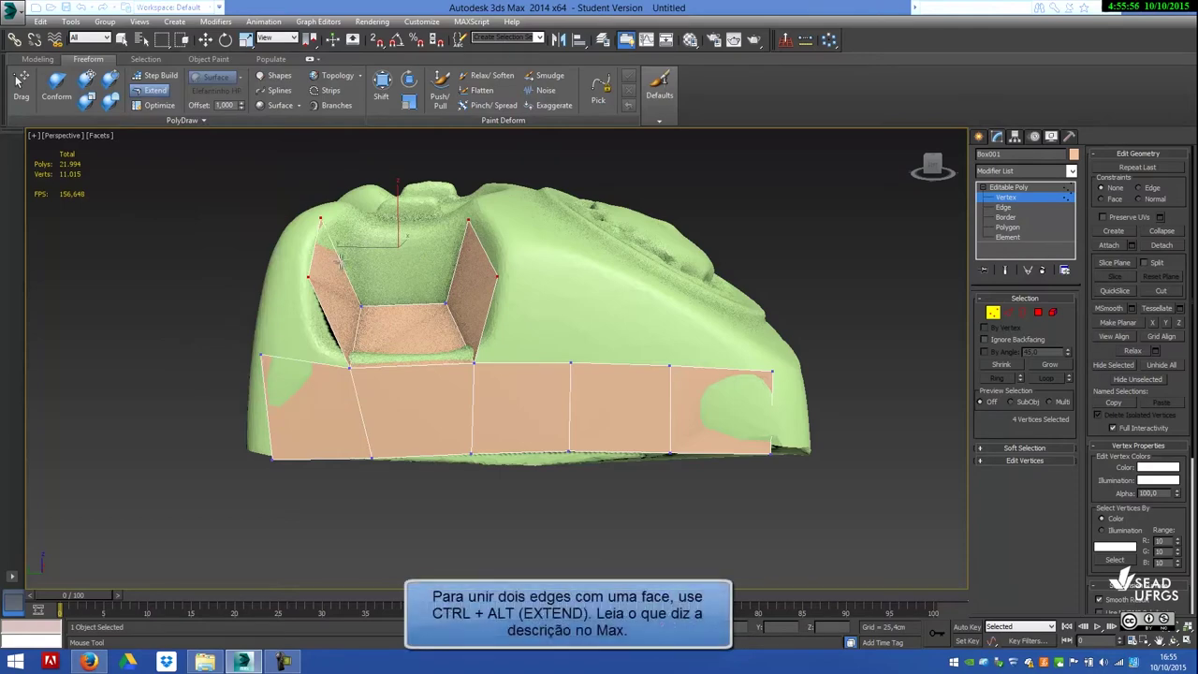
# Fill the back-top opening with a new face, discarding the unwanted bridge polygons.
pyautogui.keyDown('ctrl'); pyautogui.keyDown('alt'); pyautogui.moveTo(341, 262); pyautogui.dragTo(459, 264); pyautogui.keyUp('alt'); pyautogui.keyUp('ctrl')
pyautogui.hotkey('ctrl', 'z')
pyautogui.keyDown('ctrl'); pyautogui.keyDown('alt'); pyautogui.moveTo(421, 259); pyautogui.dragTo(453, 259); pyautogui.keyUp('alt'); pyautogui.keyUp('ctrl')
pyautogui.click(360, 304)
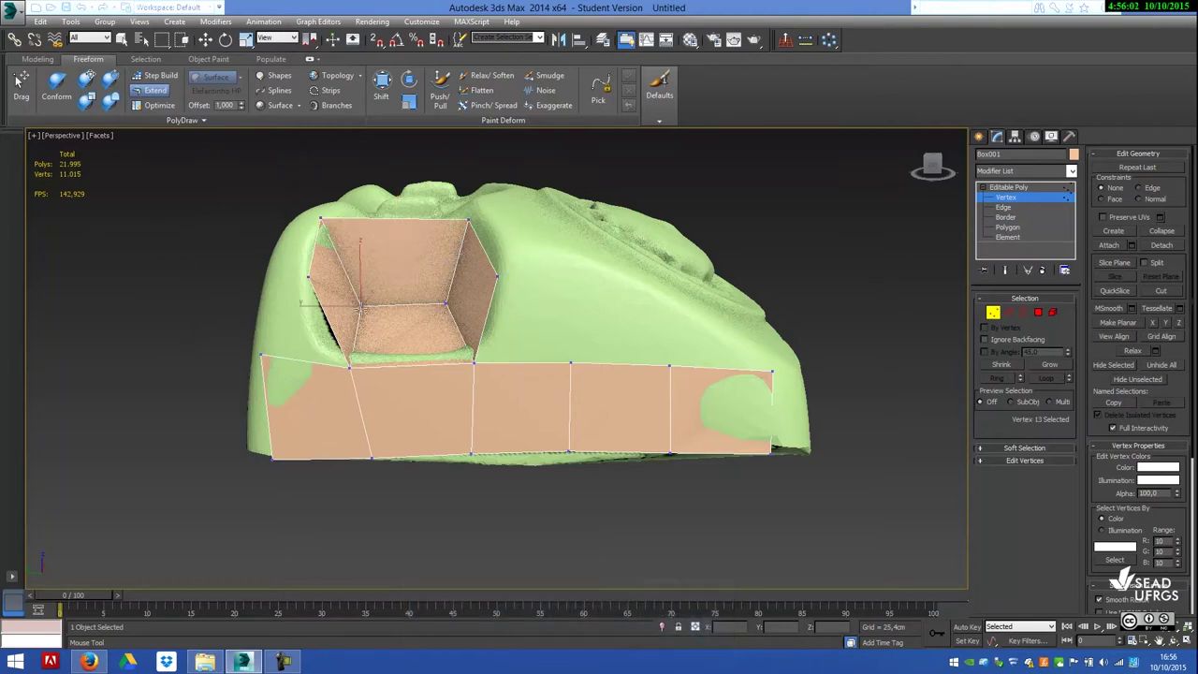
pyautogui.moveTo(361, 305); pyautogui.dragTo(351, 272)
pyautogui.hotkey('ctrl', 'z')
# Move the opening's corner and top vertices outward to match the scanned hollow's edges.
pyautogui.moveTo(349, 364); pyautogui.dragTo(322, 353)
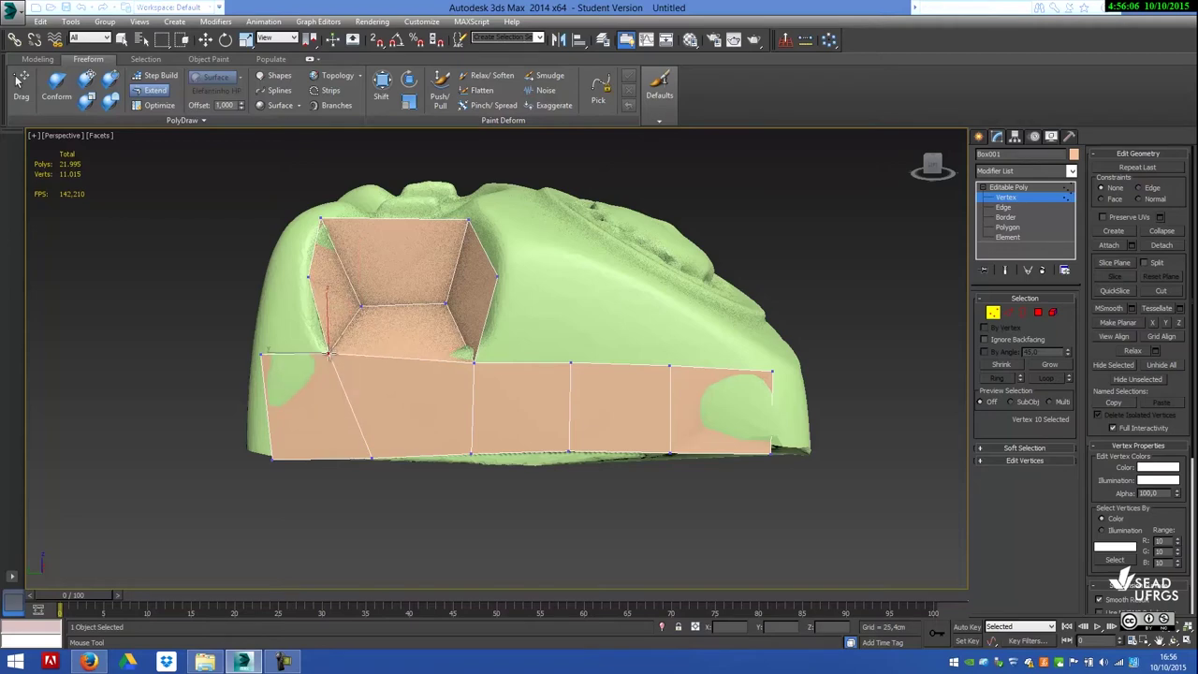
pyautogui.moveTo(321, 353); pyautogui.dragTo(331, 357)
pyautogui.click(360, 304)
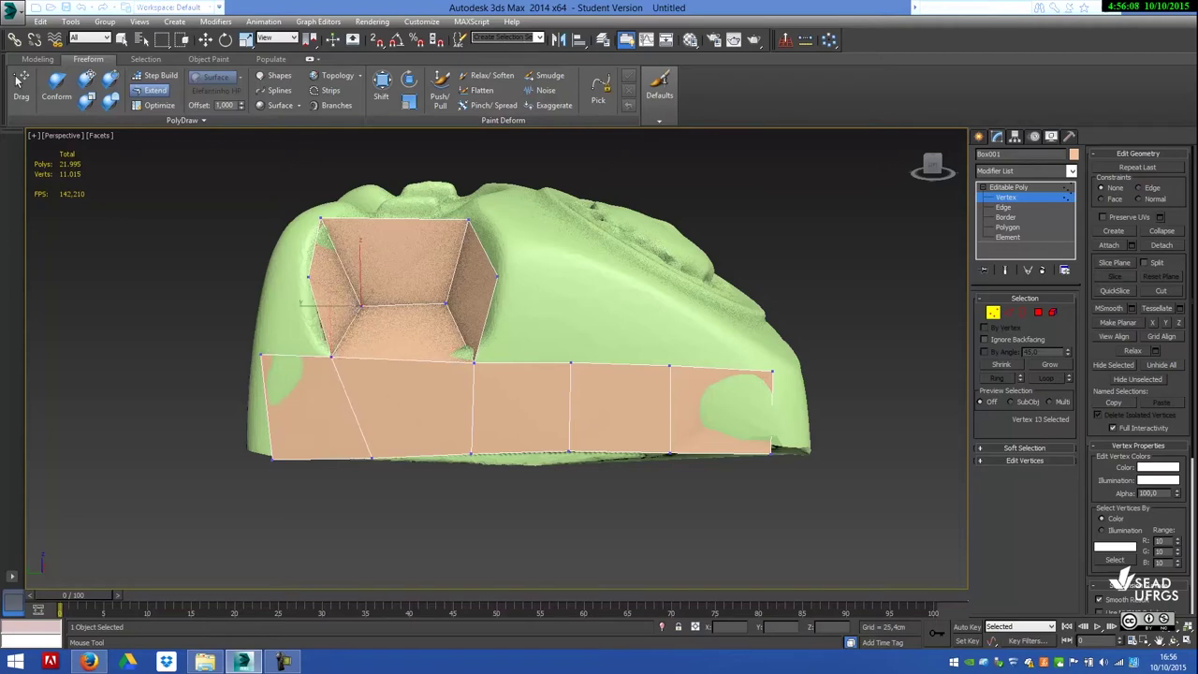
pyautogui.moveTo(359, 306); pyautogui.dragTo(352, 313)
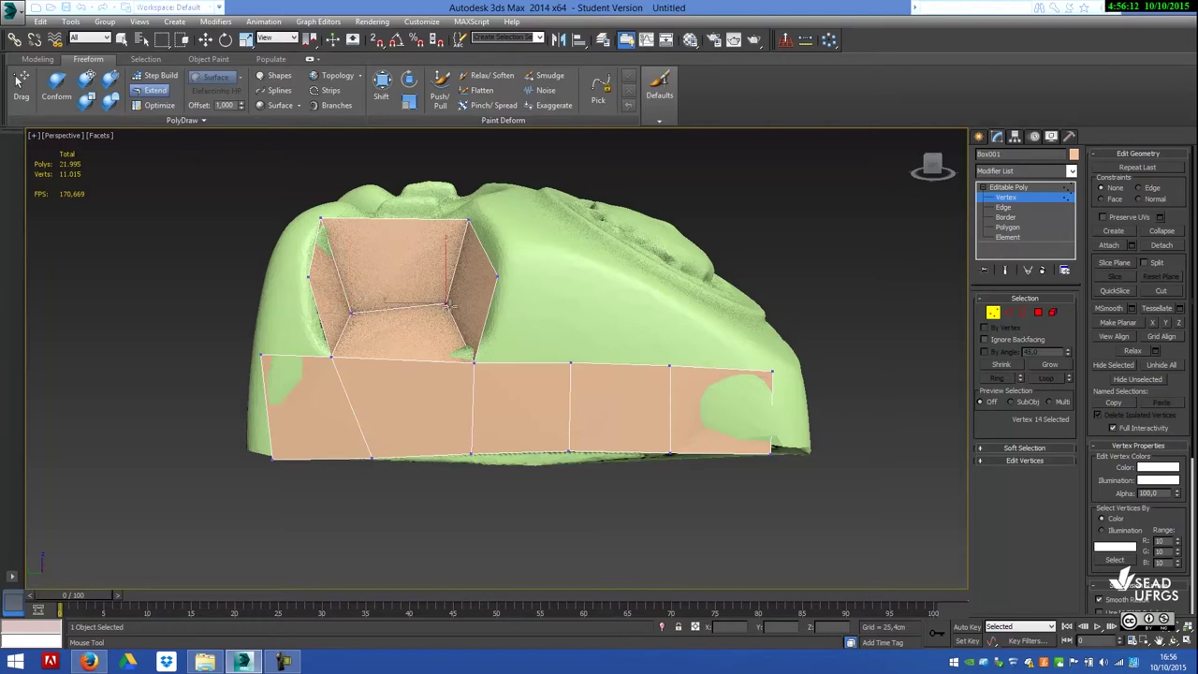
pyautogui.moveTo(445, 305); pyautogui.dragTo(469, 305)
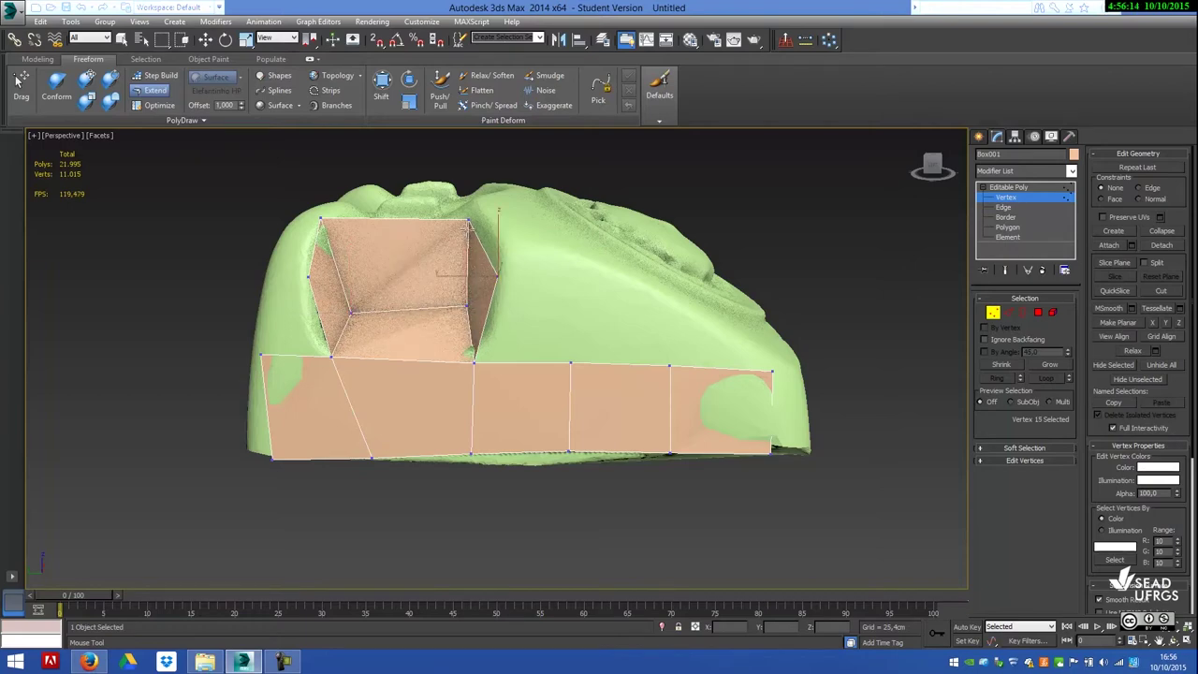
pyautogui.moveTo(468, 220); pyautogui.dragTo(480, 221)
pyautogui.moveTo(321, 219); pyautogui.dragTo(339, 218)
pyautogui.click(308, 274)
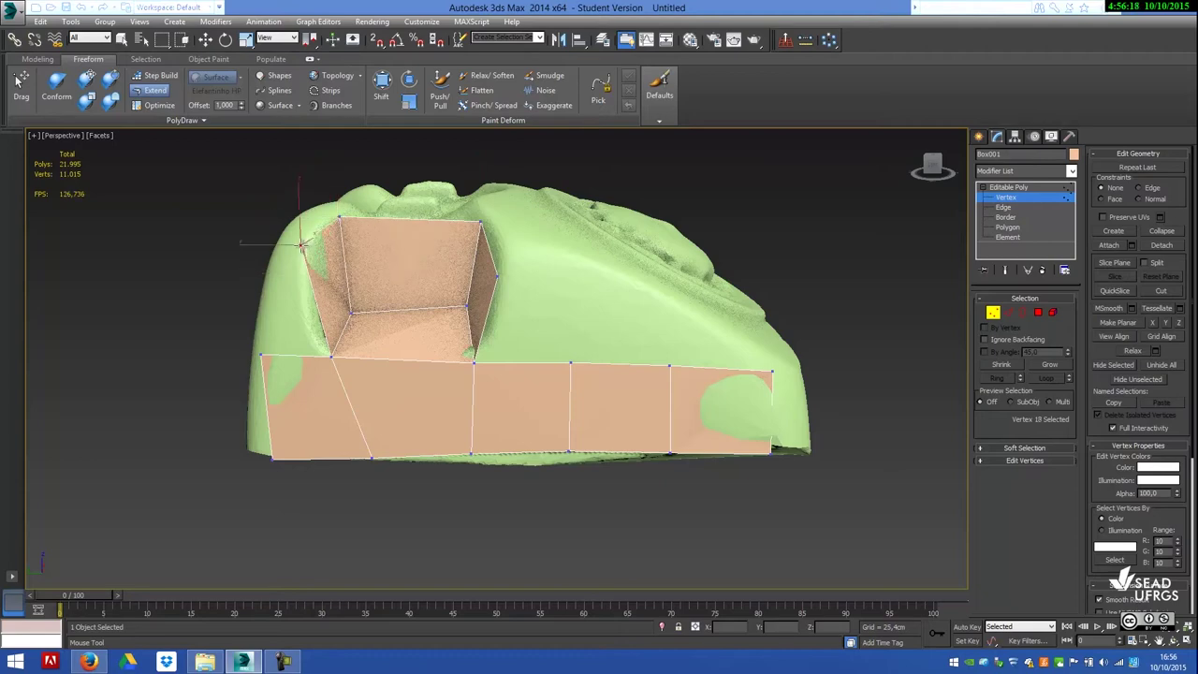
pyautogui.click(498, 276)
pyautogui.moveTo(498, 276)
pyautogui.keyDown('alt'); pyautogui.mouseDown(button='middle')
pyautogui.moveTo(626, 344)
pyautogui.moveTo(567, 415)
pyautogui.mouseUp(button='middle'); pyautogui.keyUp('alt')
pyautogui.keyDown('alt'); pyautogui.moveTo(508, 354); pyautogui.dragTo(561, 319, button='middle'); pyautogui.keyUp('alt')
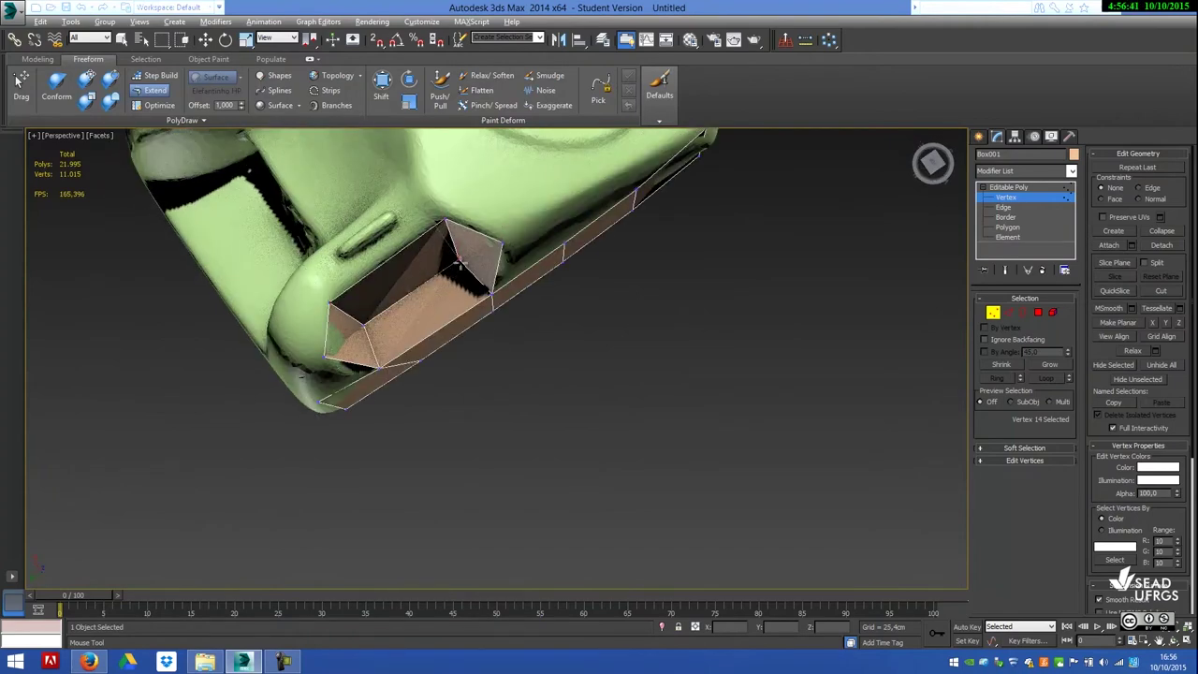
# Undo the collapse to restore the recessed box after inspecting the opening.
pyautogui.keyDown('alt'); pyautogui.moveTo(521, 316); pyautogui.dragTo(445, 248, button='middle'); pyautogui.keyUp('alt')
pyautogui.keyDown('alt'); pyautogui.moveTo(439, 292); pyautogui.dragTo(449, 280, button='middle'); pyautogui.keyUp('alt')
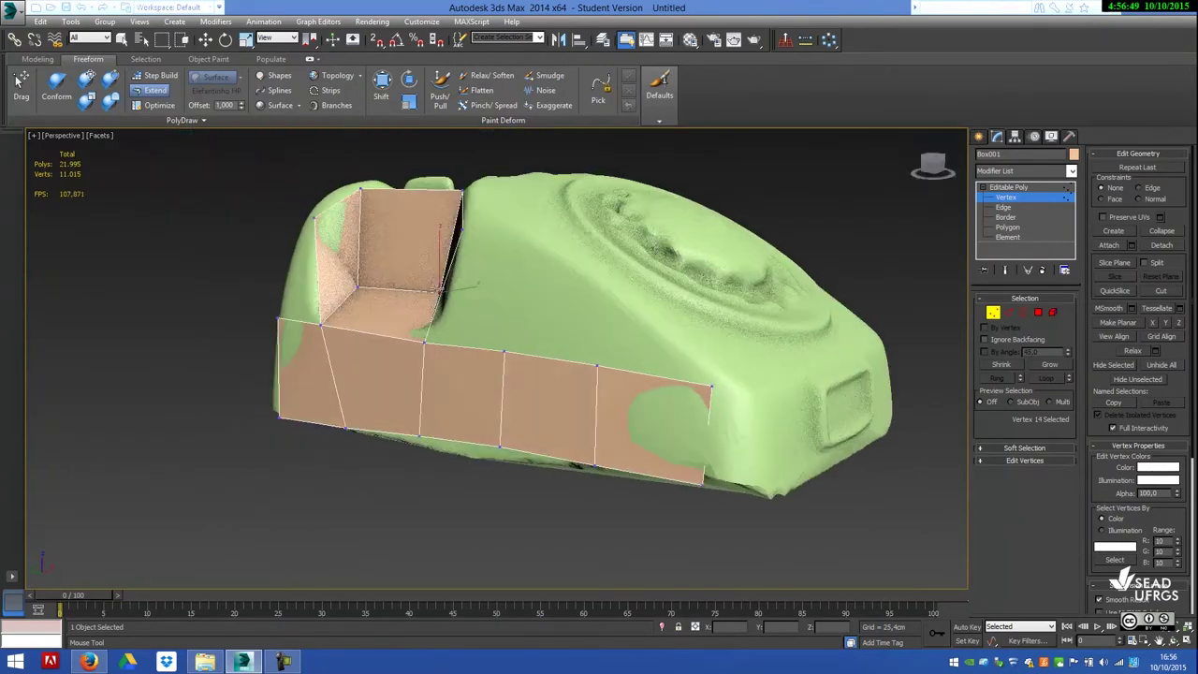
pyautogui.moveTo(323, 230); pyautogui.dragTo(502, 425)
pyautogui.moveTo(449, 280)
pyautogui.keyDown('alt'); pyautogui.mouseDown(button='middle')
pyautogui.moveTo(439, 303)
pyautogui.moveTo(490, 288)
pyautogui.moveTo(468, 234)
pyautogui.mouseUp(button='middle'); pyautogui.keyUp('alt')
pyautogui.hotkey('ctrl', 'z')
pyautogui.hotkey('ctrl', 'z')
# Extend a small face at the top rim, snap its corner to the box, and widen it leftward.
pyautogui.moveTo(421, 201); pyautogui.dragTo(482, 239)
pyautogui.keyDown('alt'); pyautogui.moveTo(482, 239); pyautogui.dragTo(471, 243, button='middle'); pyautogui.keyUp('alt')
pyautogui.moveTo(423, 238); pyautogui.dragTo(423, 219)
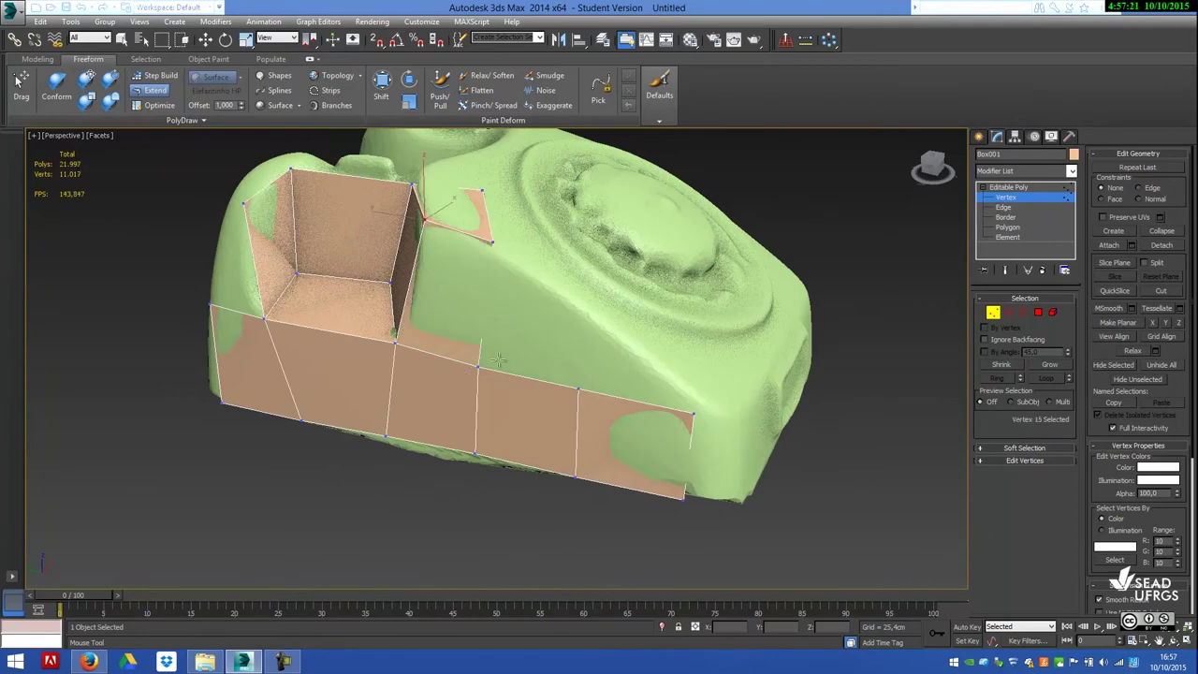
pyautogui.keyDown('alt'); pyautogui.moveTo(499, 358); pyautogui.dragTo(377, 325, button='middle'); pyautogui.keyUp('alt')
pyautogui.moveTo(379, 323); pyautogui.dragTo(372, 342)
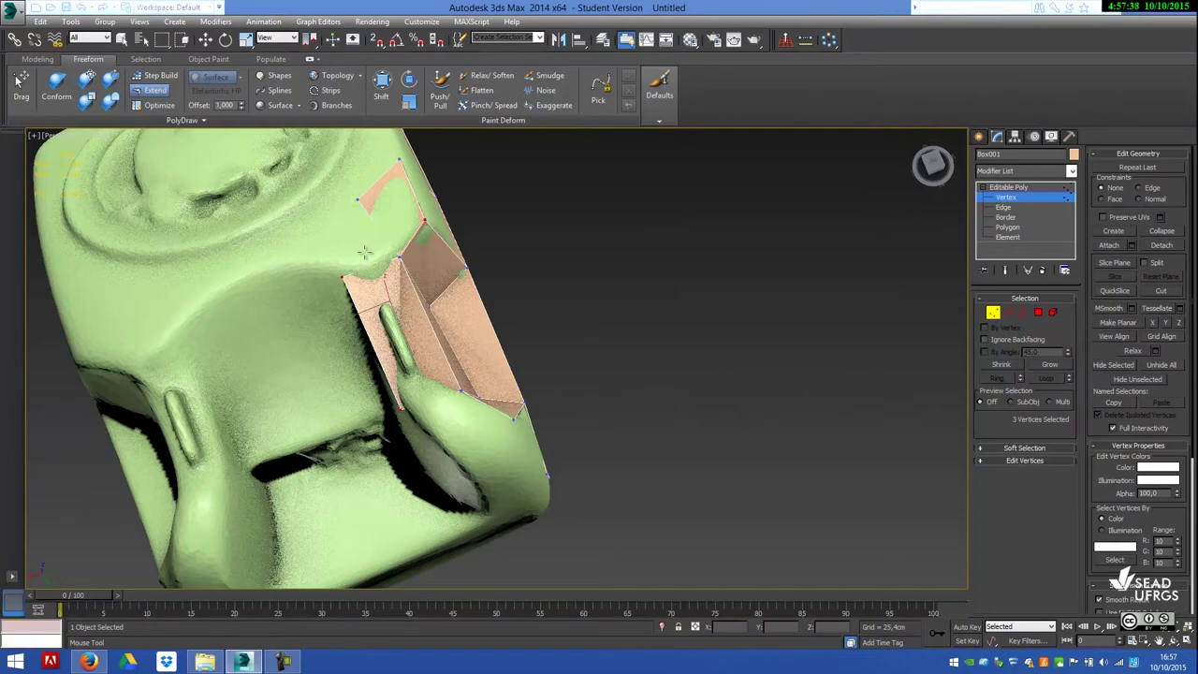
# Extend a strip of faces along the top rim and off the top patch, undoing the stray extension.
pyautogui.click(154, 105)
pyautogui.moveTo(357, 204); pyautogui.dragTo(283, 225)
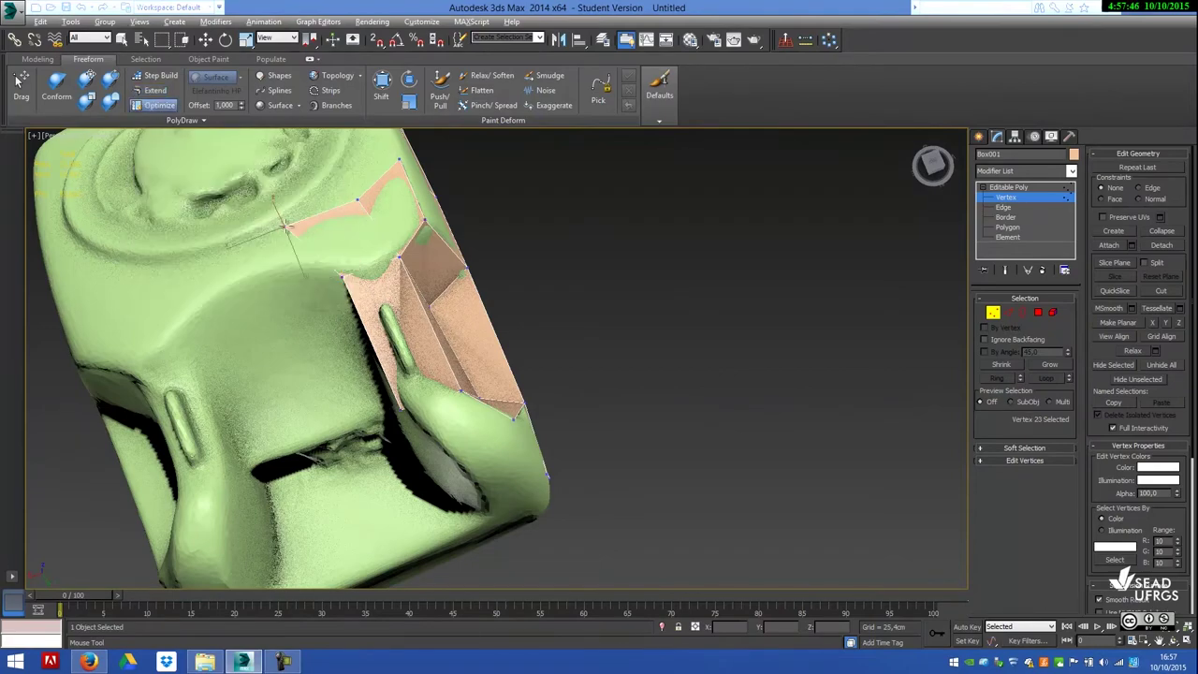
pyautogui.keyDown('alt'); pyautogui.moveTo(283, 224); pyautogui.dragTo(397, 376, button='middle'); pyautogui.keyUp('alt')
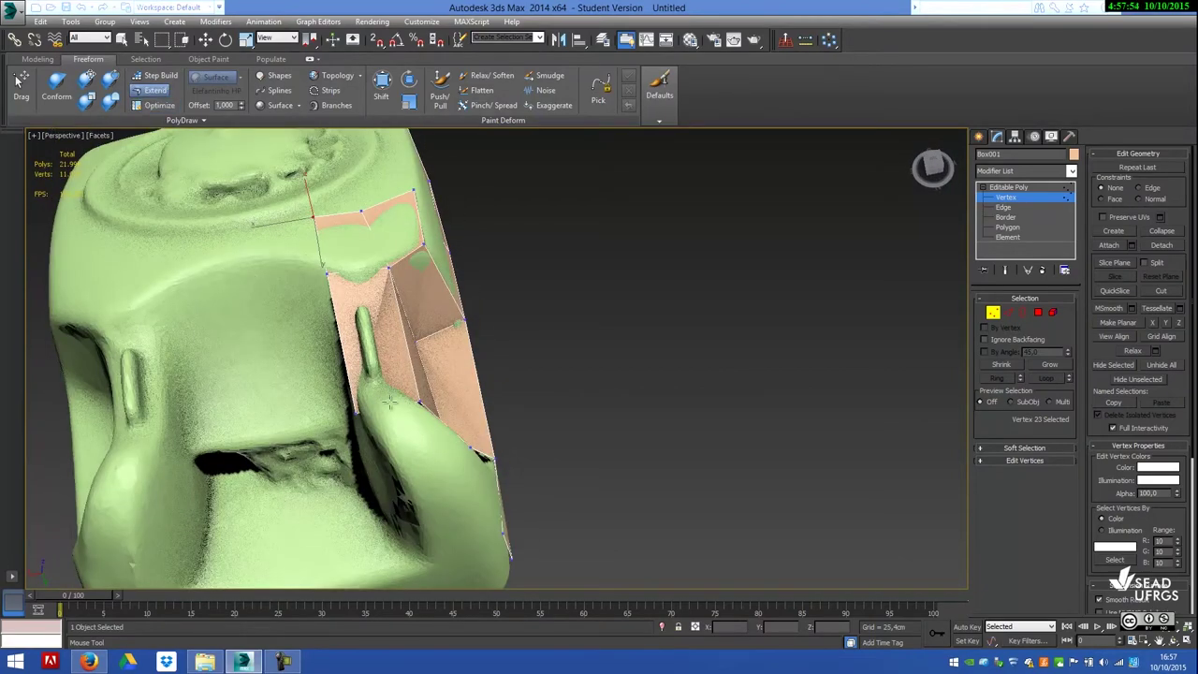
pyautogui.moveTo(458, 463)
pyautogui.keyDown('alt'); pyautogui.mouseDown(button='middle')
pyautogui.moveTo(383, 453)
pyautogui.moveTo(397, 483)
pyautogui.moveTo(449, 332)
pyautogui.mouseUp(button='middle'); pyautogui.keyUp('alt')
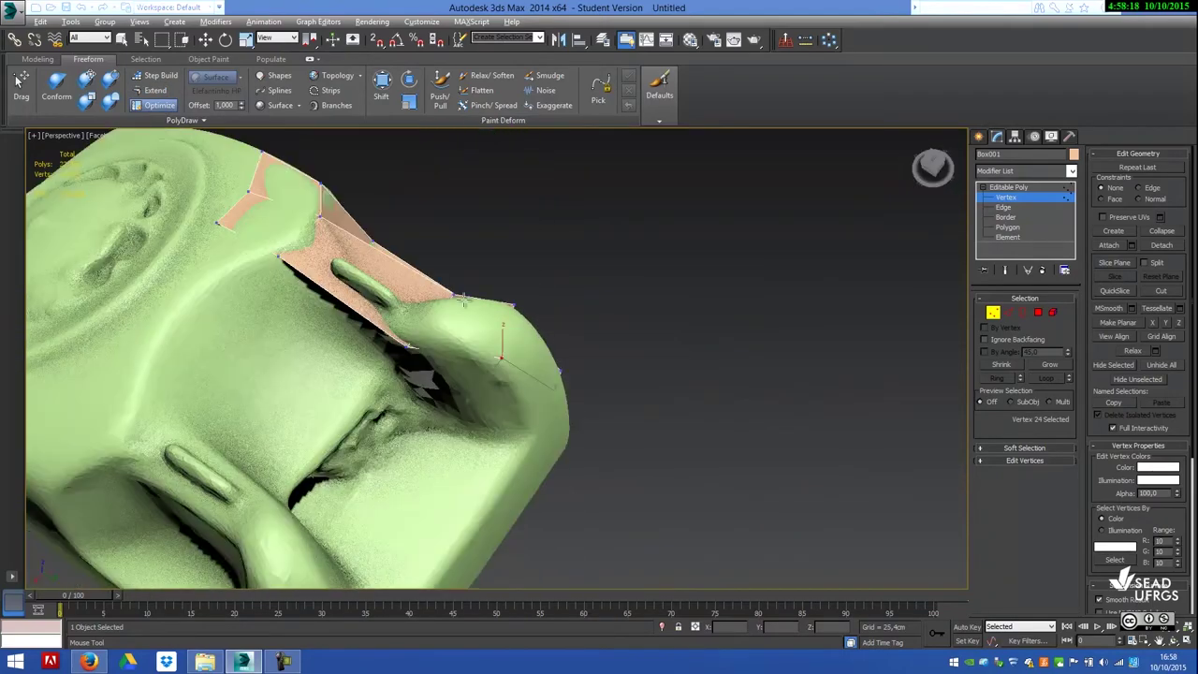
pyautogui.moveTo(449, 333)
pyautogui.keyDown('alt'); pyautogui.mouseDown(button='middle')
pyautogui.moveTo(395, 341)
pyautogui.moveTo(477, 349)
pyautogui.moveTo(440, 280)
pyautogui.mouseUp(button='middle'); pyautogui.keyUp('alt')
pyautogui.keyDown('shift'); pyautogui.moveTo(439, 280); pyautogui.dragTo(458, 375); pyautogui.keyUp('shift')
pyautogui.keyDown('alt'); pyautogui.moveTo(459, 374); pyautogui.dragTo(436, 351, button='middle'); pyautogui.keyUp('alt')
pyautogui.moveTo(436, 409)
pyautogui.keyDown('shift'); pyautogui.mouseDown()
pyautogui.moveTo(449, 440)
pyautogui.moveTo(440, 468)
pyautogui.mouseUp(); pyautogui.keyUp('shift')
pyautogui.moveTo(440, 468)
pyautogui.keyDown('alt'); pyautogui.mouseDown(button='middle')
pyautogui.moveTo(437, 505)
pyautogui.moveTo(427, 432)
pyautogui.moveTo(468, 412)
pyautogui.mouseUp(button='middle'); pyautogui.keyUp('alt')
pyautogui.hotkey('ctrl', 'z')
# In the layer manager, rename the cage object and hide the Elefantinho HP scan.
pyautogui.click(601, 39)
pyautogui.moveTo(458, 100); pyautogui.dragTo(859, 198)
pyautogui.click(1006, 155)
pyautogui.write('Befal')
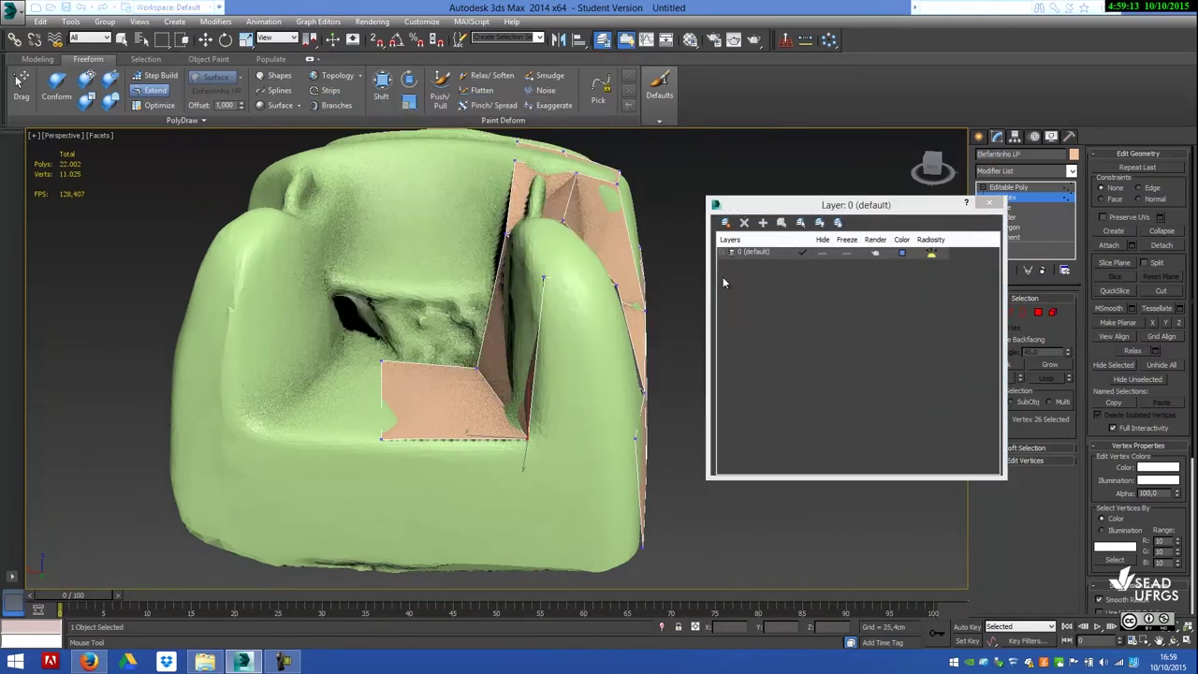
pyautogui.click(730, 252)
pyautogui.click(822, 275)
# Toggle the Elefantinho HP scan on and off while orbiting to inspect the low-poly cage.
pyautogui.moveTo(561, 328)
pyautogui.keyDown('alt'); pyautogui.mouseDown(button='middle')
pyautogui.moveTo(468, 283)
pyautogui.moveTo(384, 344)
pyautogui.moveTo(171, 406)
pyautogui.moveTo(296, 449)
pyautogui.moveTo(336, 374)
pyautogui.mouseUp(button='middle'); pyautogui.keyUp('alt')
pyautogui.click(822, 275)
pyautogui.click(632, 341)
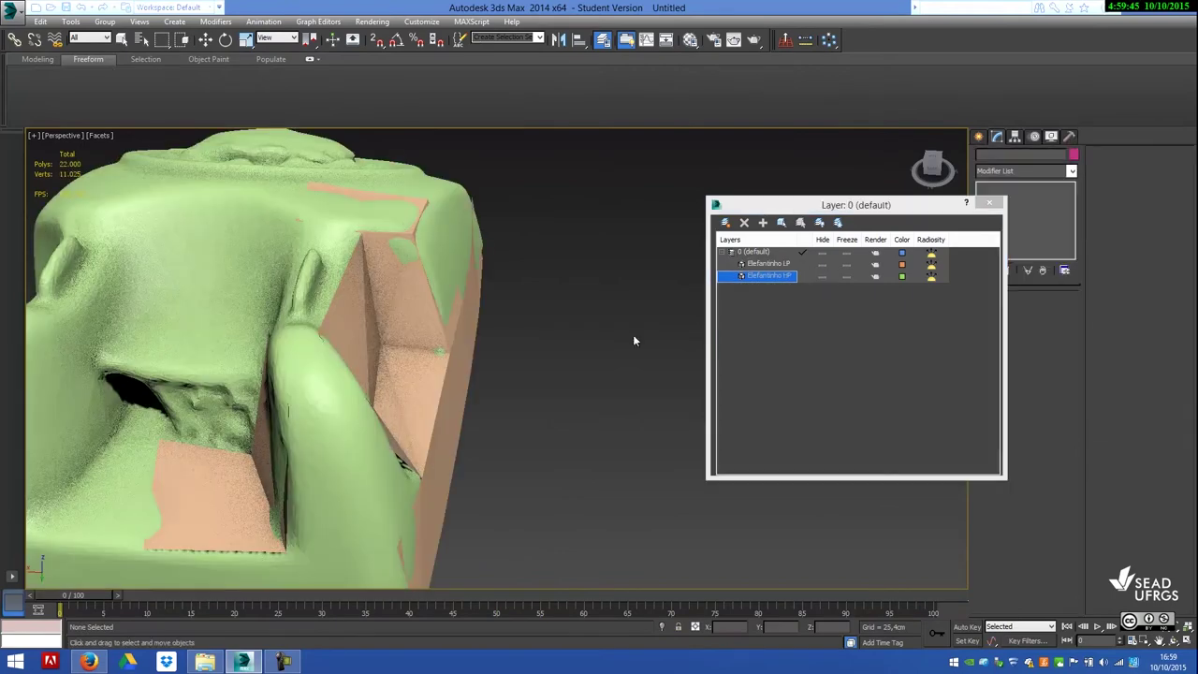
pyautogui.click(412, 356)
pyautogui.keyDown('alt'); pyautogui.moveTo(412, 356); pyautogui.dragTo(216, 376, button='middle'); pyautogui.keyUp('alt')
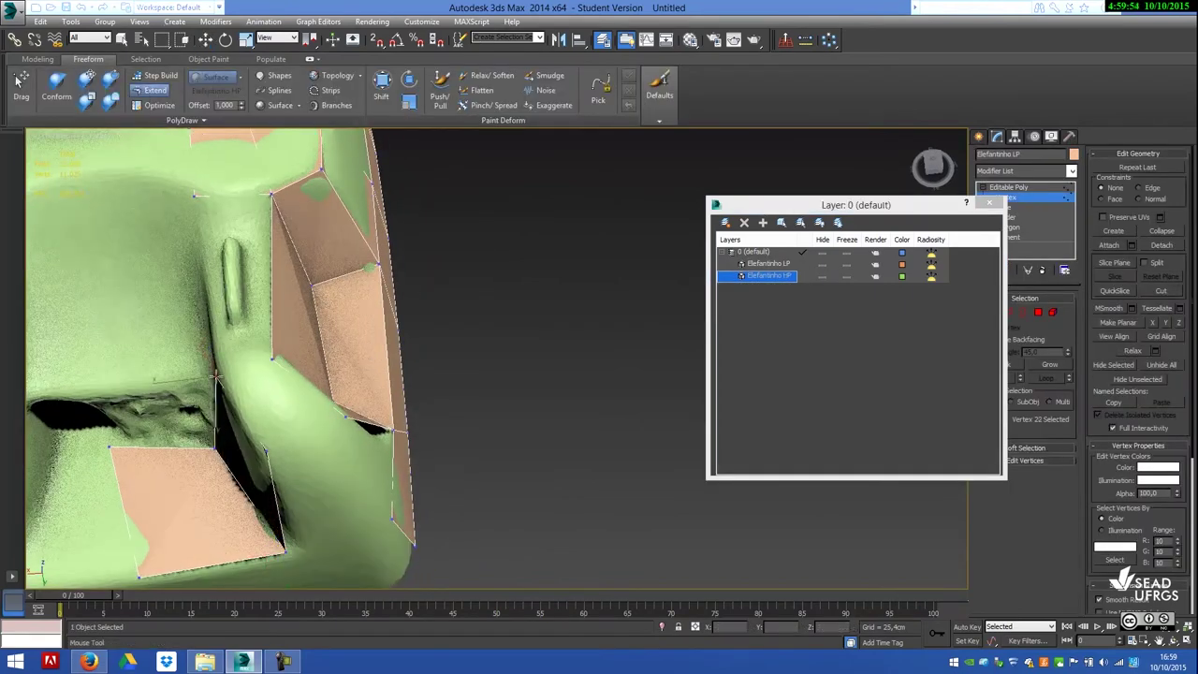
pyautogui.moveTo(239, 412)
pyautogui.keyDown('alt'); pyautogui.mouseDown(button='middle')
pyautogui.moveTo(314, 378)
pyautogui.moveTo(340, 399)
pyautogui.moveTo(299, 375)
pyautogui.moveTo(270, 240)
pyautogui.moveTo(332, 230)
pyautogui.moveTo(255, 318)
pyautogui.moveTo(290, 308)
pyautogui.mouseUp(button='middle'); pyautogui.keyUp('alt')
pyautogui.click(823, 274)
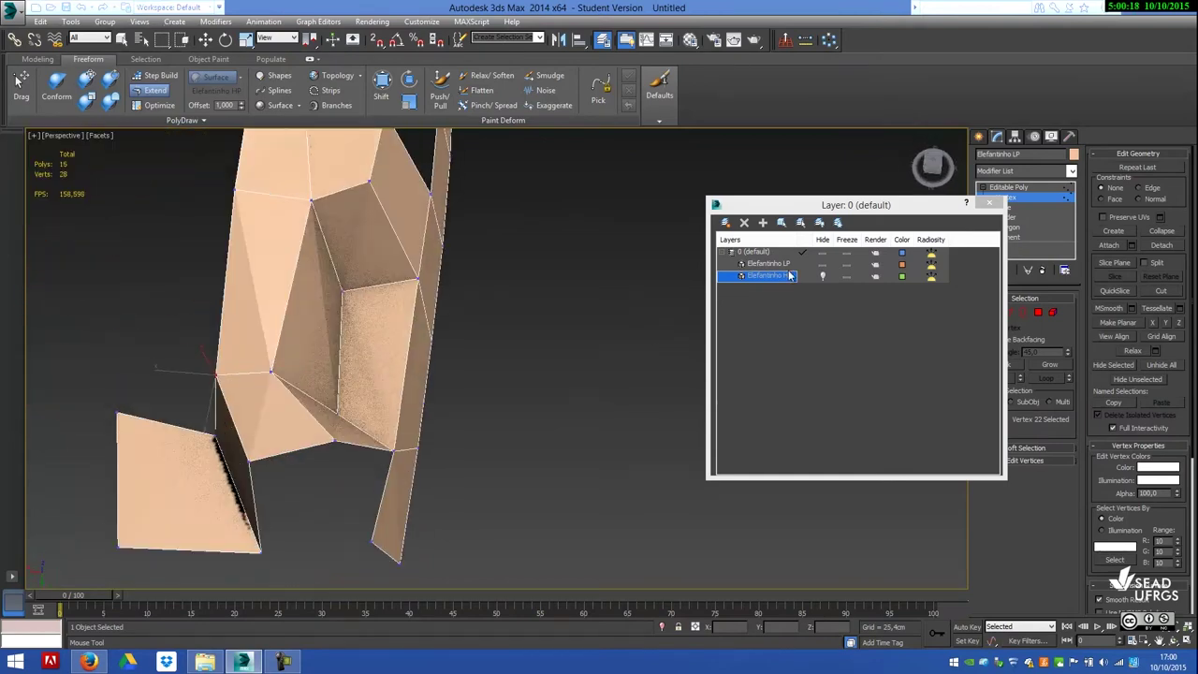
pyautogui.click(824, 274)
pyautogui.moveTo(309, 374)
pyautogui.keyDown('alt'); pyautogui.mouseDown(button='middle')
pyautogui.moveTo(271, 365)
pyautogui.moveTo(281, 421)
pyautogui.moveTo(268, 486)
pyautogui.mouseUp(button='middle'); pyautogui.keyUp('alt')
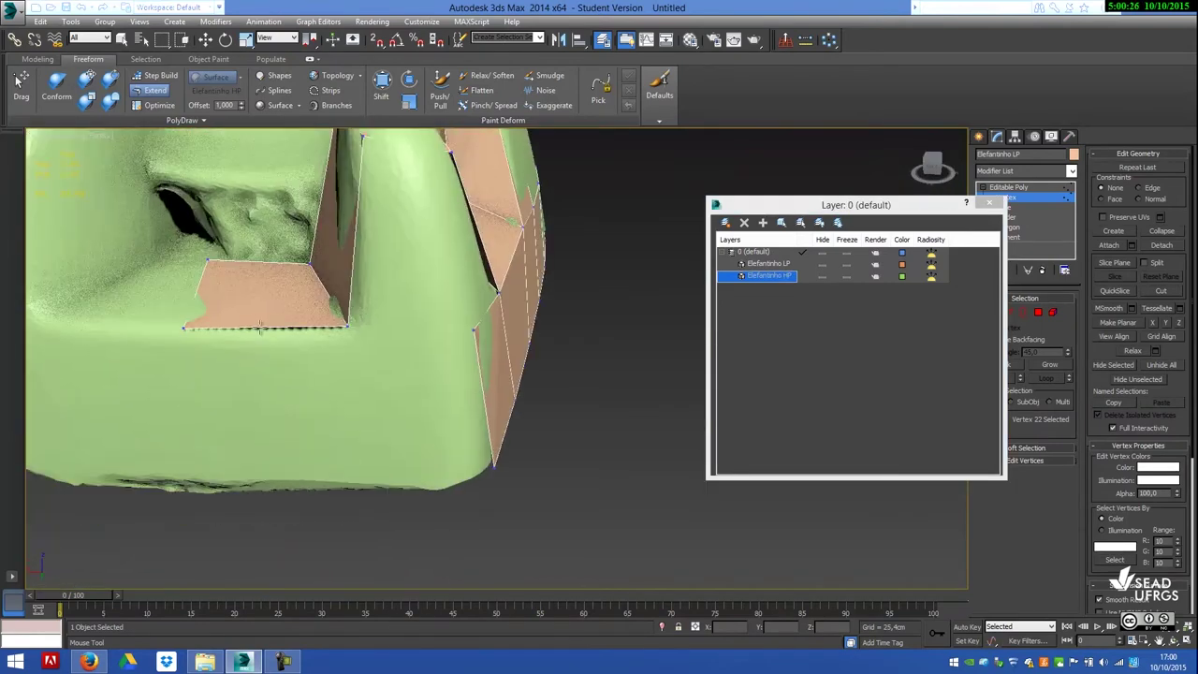
pyautogui.moveTo(365, 487)
pyautogui.keyDown('alt'); pyautogui.mouseDown(button='middle')
pyautogui.moveTo(374, 401)
pyautogui.moveTo(405, 411)
pyautogui.mouseUp(button='middle'); pyautogui.keyUp('alt')
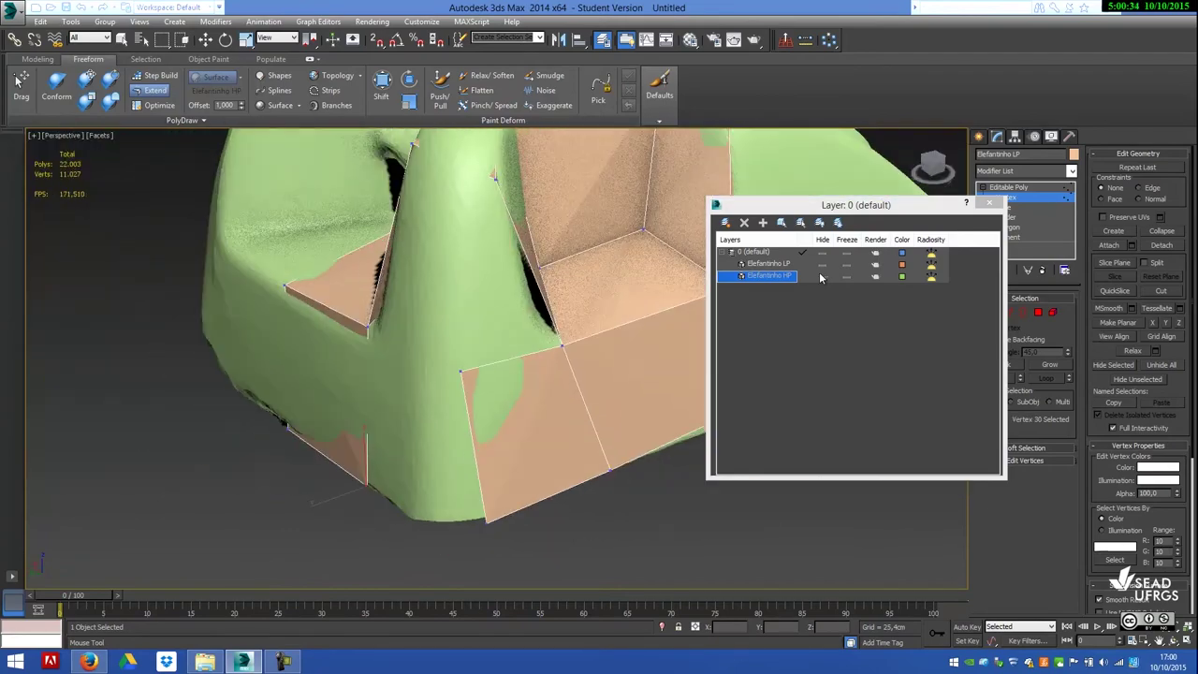
pyautogui.click(823, 275)
pyautogui.moveTo(494, 321)
pyautogui.keyDown('alt'); pyautogui.mouseDown(button='middle')
pyautogui.moveTo(487, 311)
pyautogui.moveTo(504, 311)
pyautogui.mouseUp(button='middle'); pyautogui.keyUp('alt')
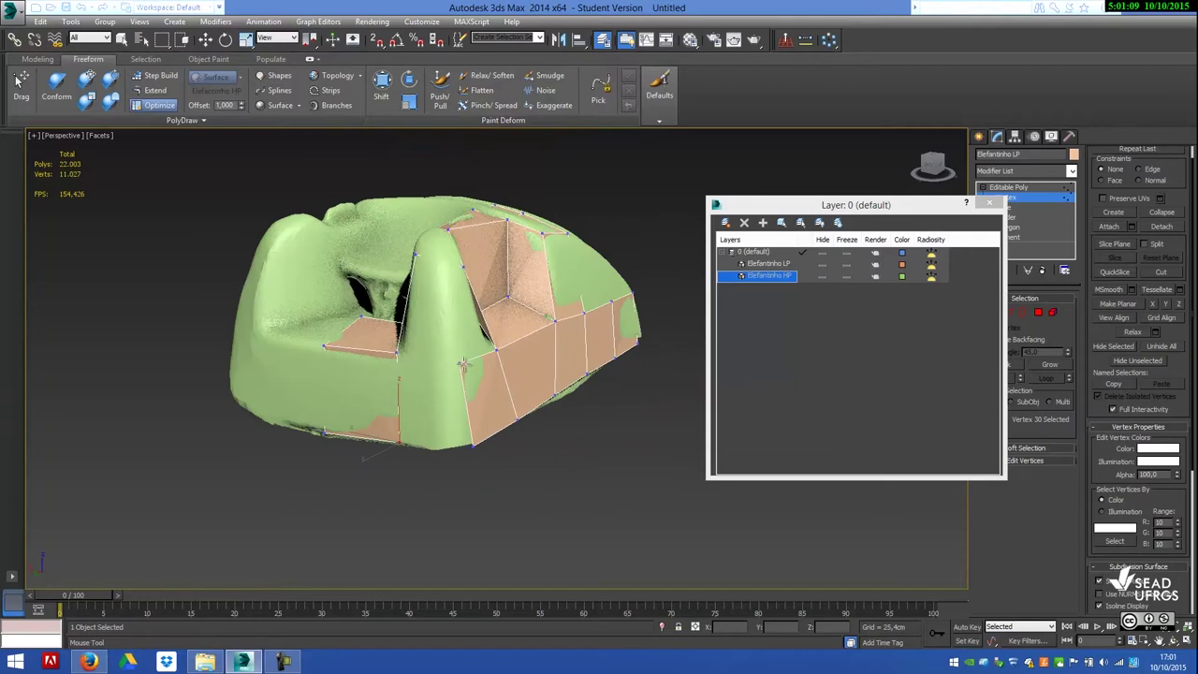
# Remove the extra edges and the bottom vertex to merge the cage faces.
pyautogui.click(462, 365)
pyautogui.click(471, 447)
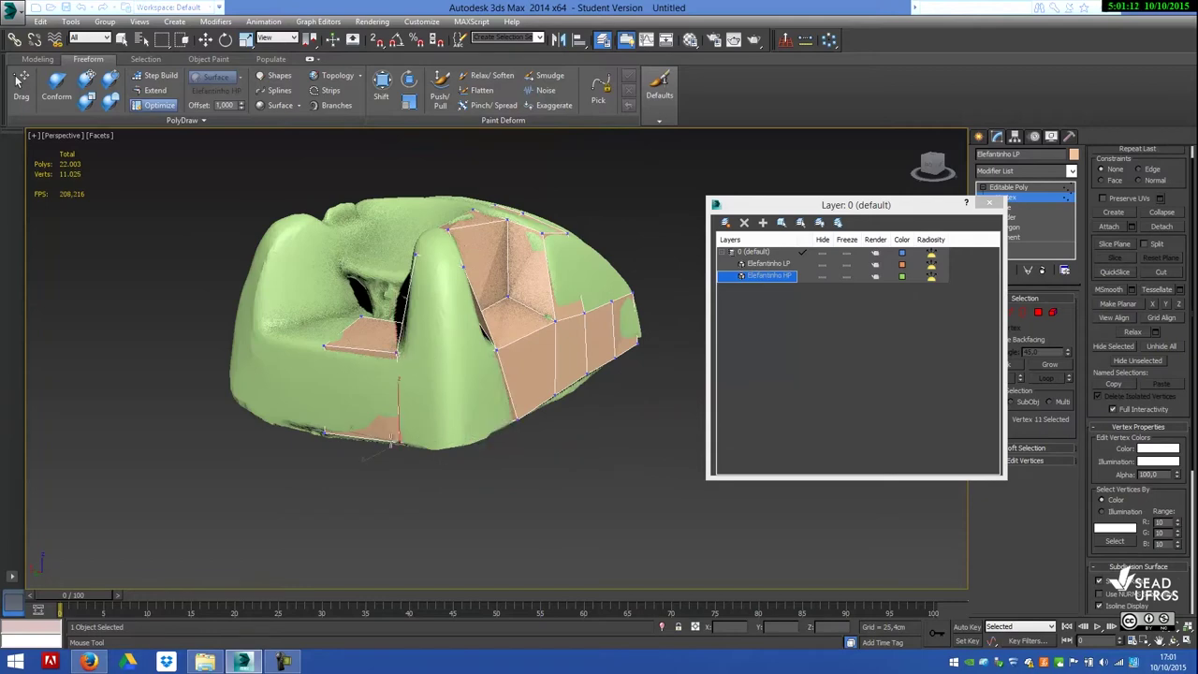
pyautogui.click(823, 280)
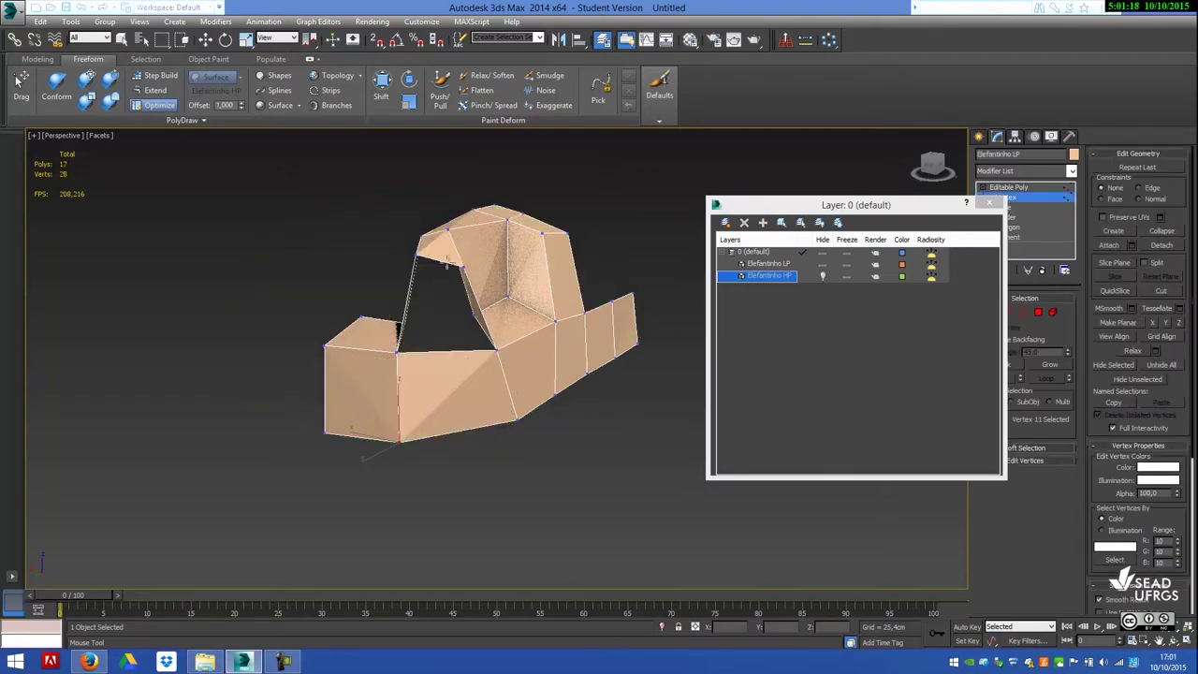
# Build a polygon across the gap between the cage's upper and lower parts and check it.
pyautogui.click(151, 90)
pyautogui.moveTo(430, 262); pyautogui.dragTo(425, 348)
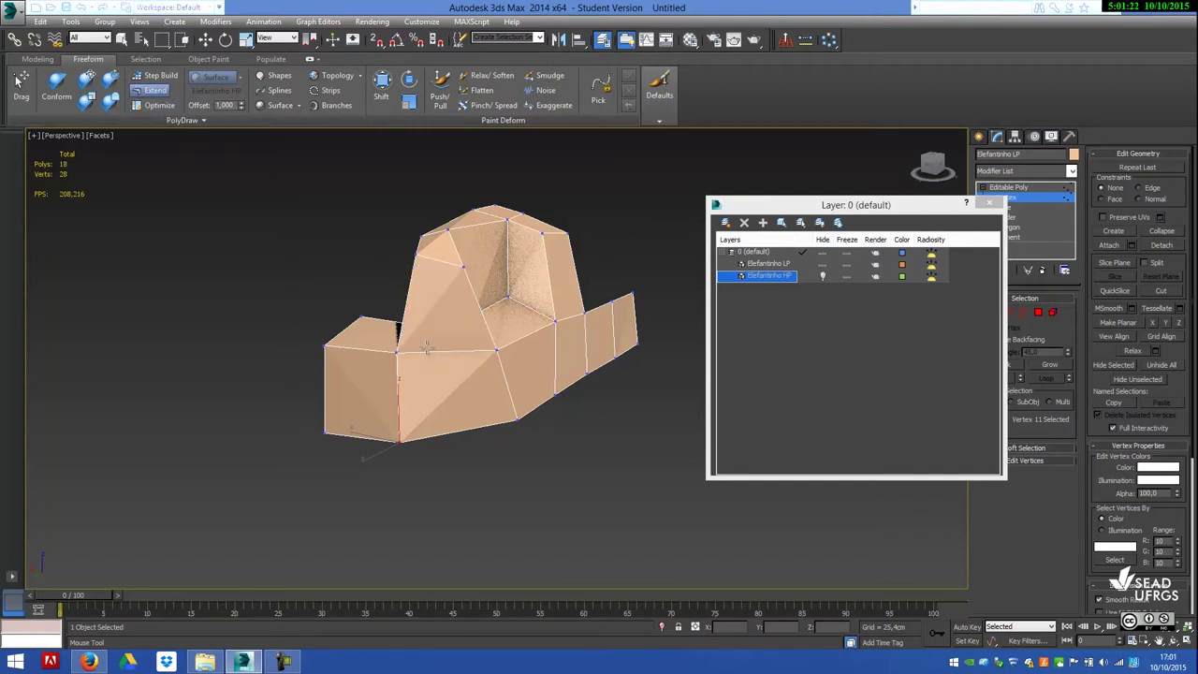
pyautogui.moveTo(478, 373)
pyautogui.keyDown('alt'); pyautogui.mouseDown(button='middle')
pyautogui.moveTo(369, 417)
pyautogui.moveTo(506, 372)
pyautogui.mouseUp(button='middle'); pyautogui.keyUp('alt')
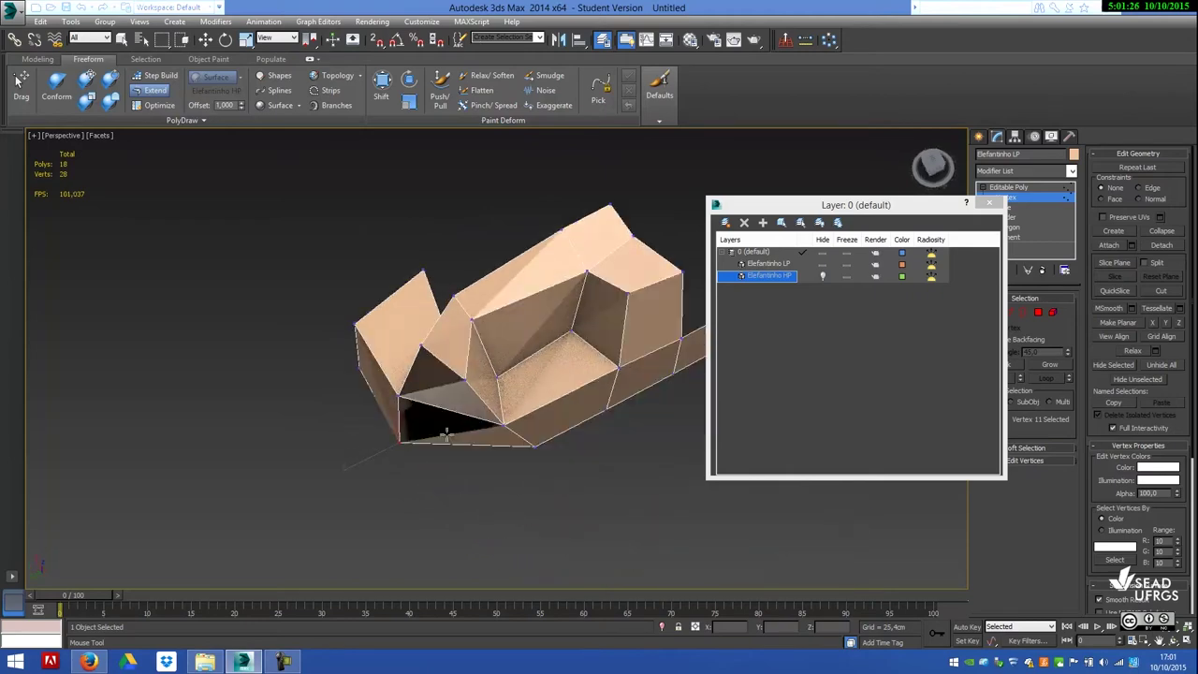
pyautogui.keyDown('alt'); pyautogui.moveTo(458, 382); pyautogui.dragTo(408, 378, button='middle'); pyautogui.keyUp('alt')
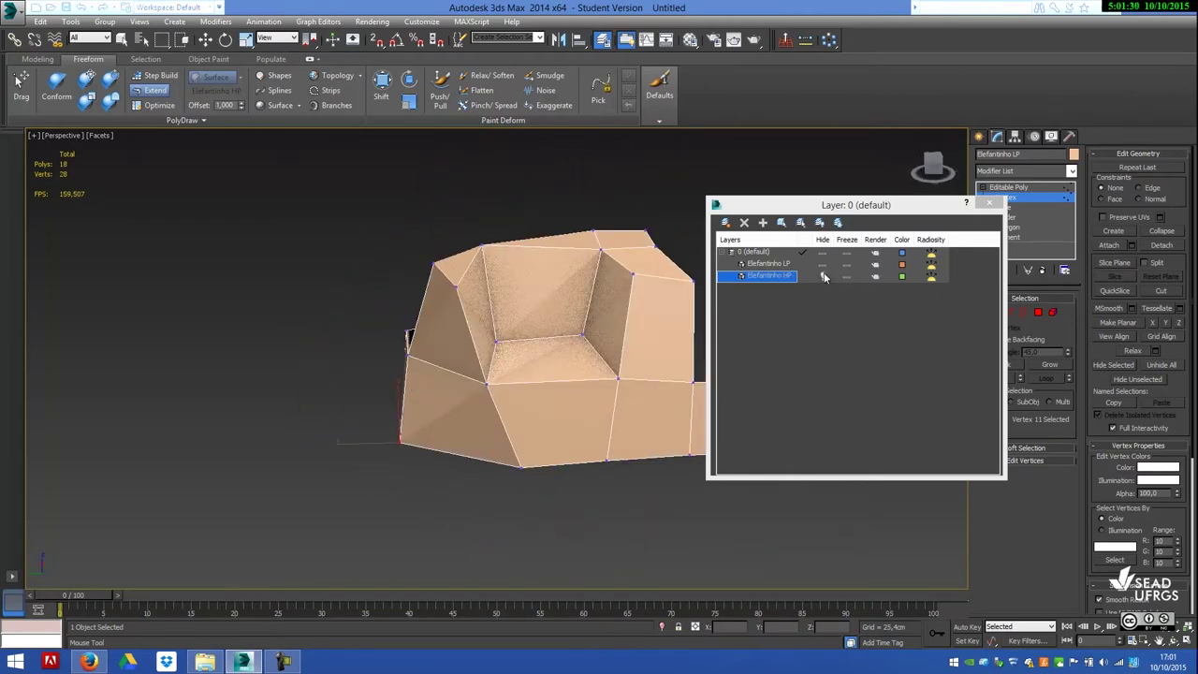
pyautogui.moveTo(975, 407)
pyautogui.mouseDown()
pyautogui.moveTo(898, 422)
pyautogui.moveTo(873, 520)
pyautogui.mouseUp()
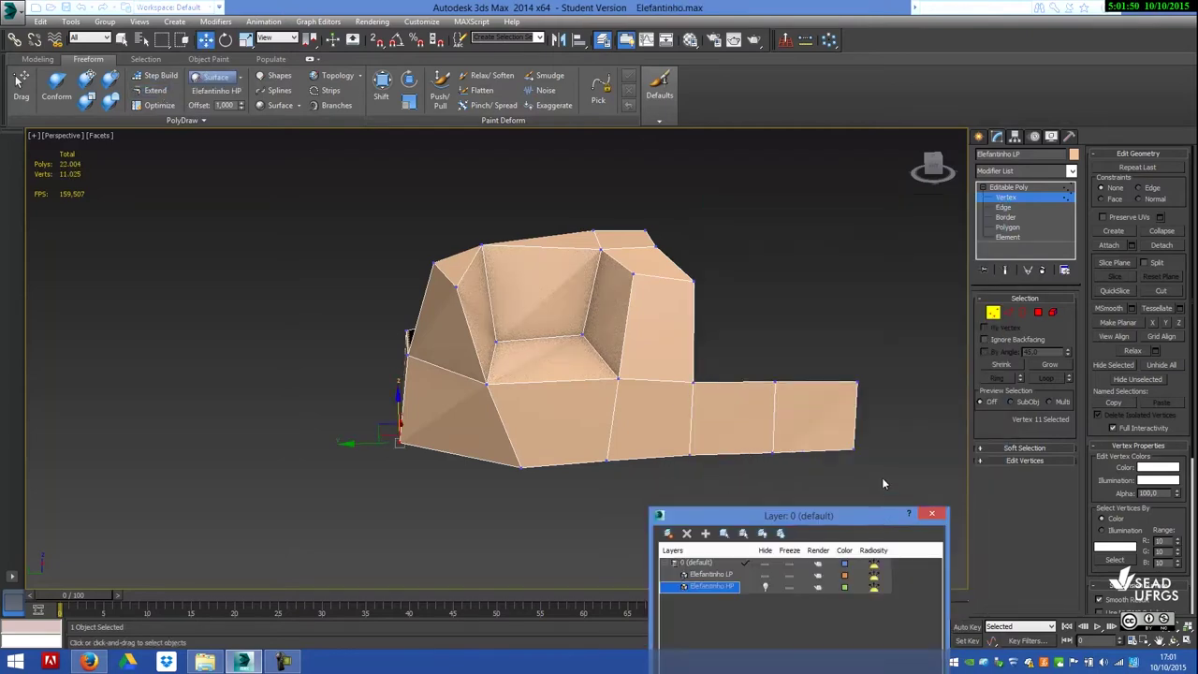
# Select the edge ring running along the mesh, preview a Connect loop, and undo it.
pyautogui.click(1007, 313)
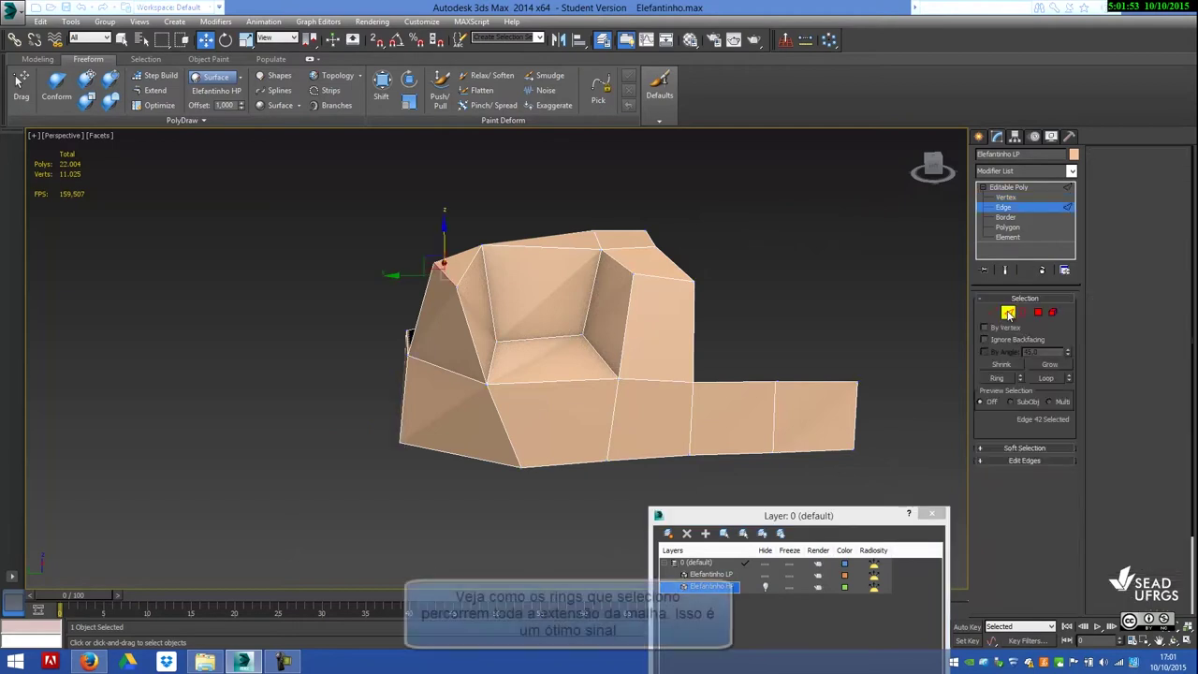
pyautogui.click(856, 409)
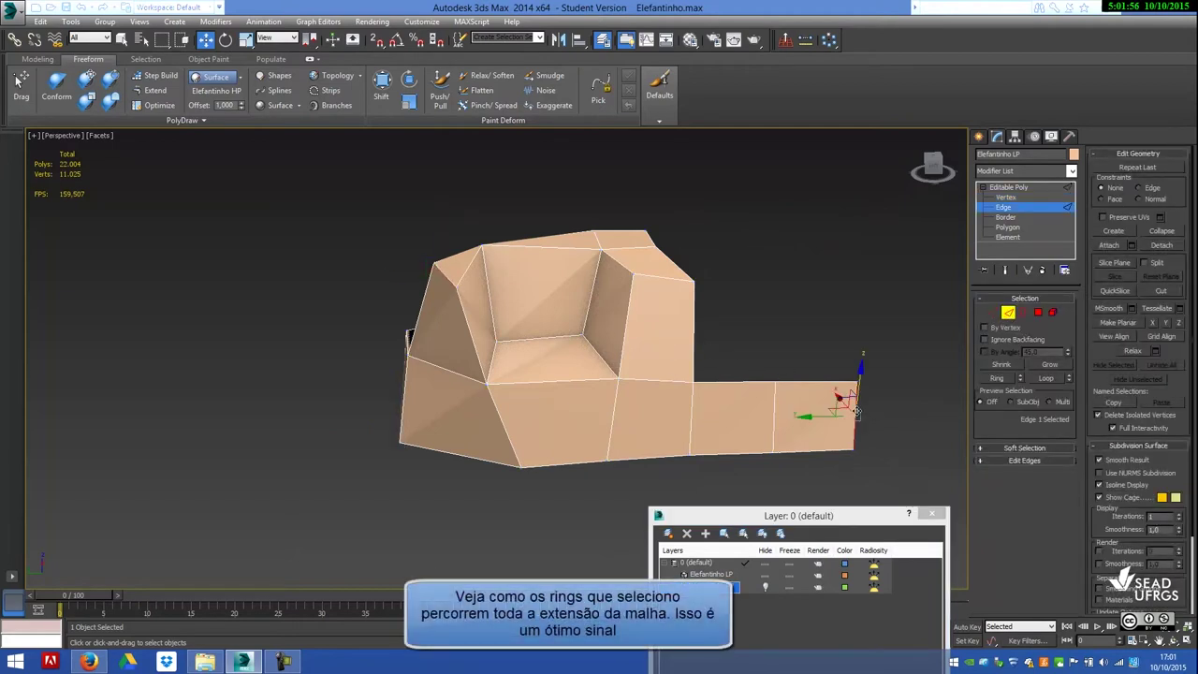
pyautogui.keyDown('shift'); pyautogui.click(774, 416); pyautogui.keyUp('shift')
pyautogui.press('q')
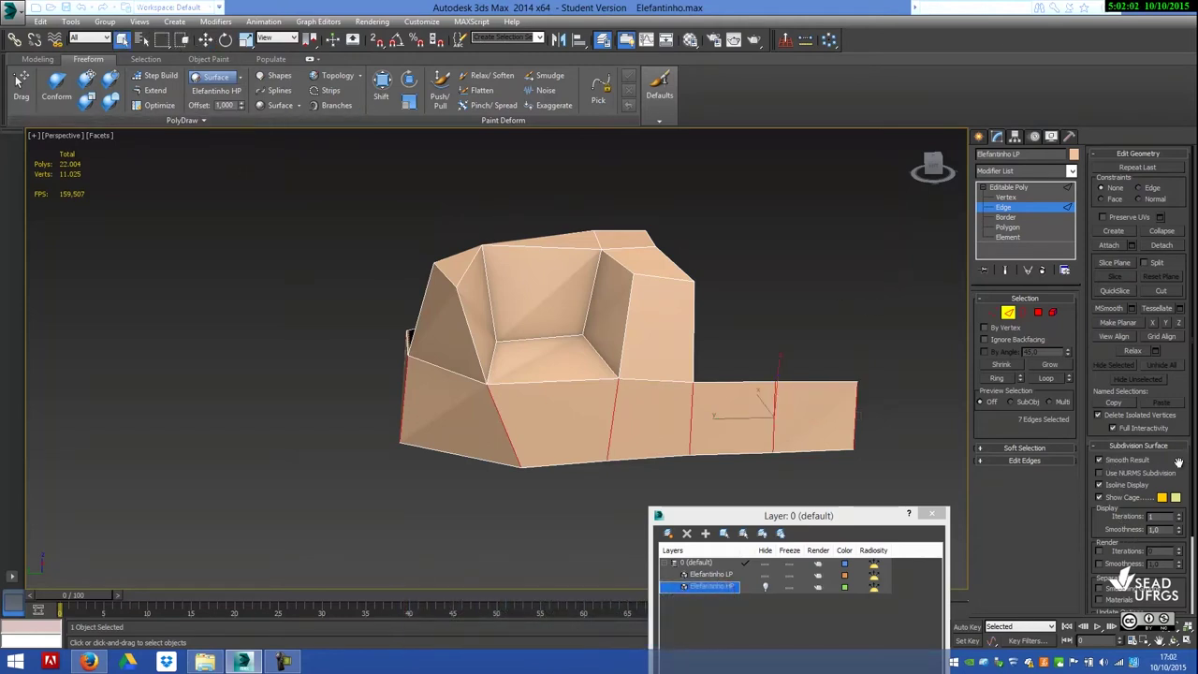
pyautogui.scroll(-1, 1178, 462)
pyautogui.scroll(1, 1156, 323)
pyautogui.click(1021, 459)
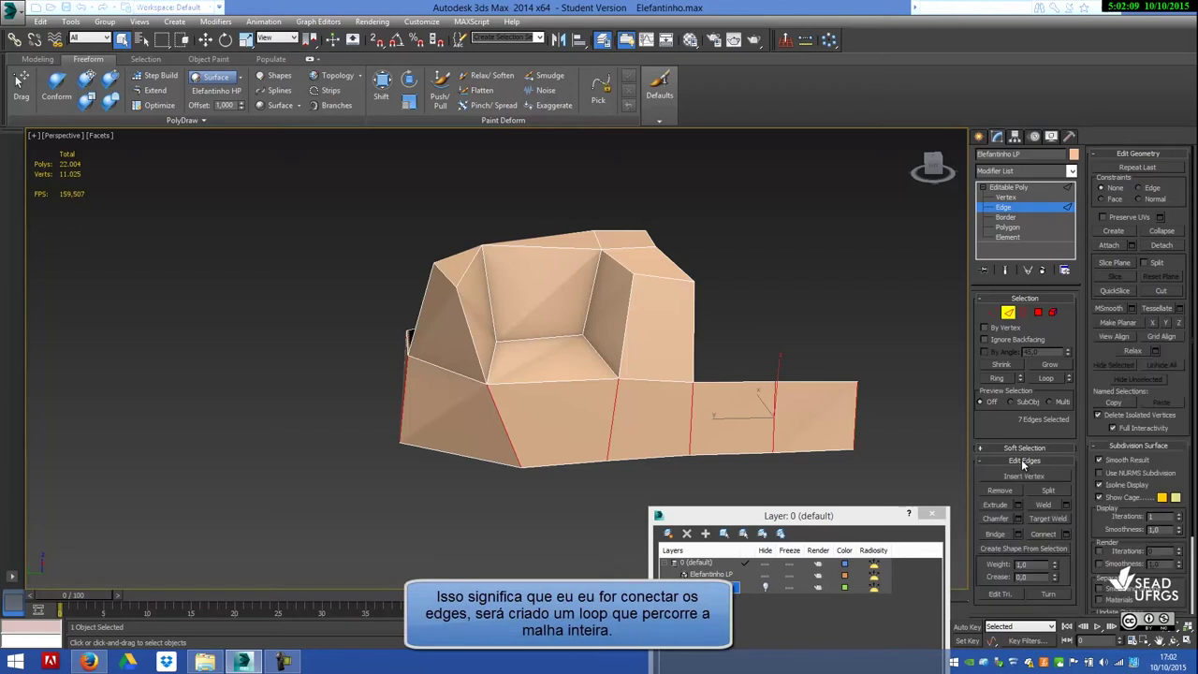
pyautogui.click(1047, 534)
pyautogui.moveTo(550, 502)
pyautogui.keyDown('alt'); pyautogui.mouseDown(button='middle')
pyautogui.moveTo(646, 478)
pyautogui.moveTo(562, 494)
pyautogui.mouseUp(button='middle'); pyautogui.keyUp('alt')
pyautogui.hotkey('ctrl', 'z')
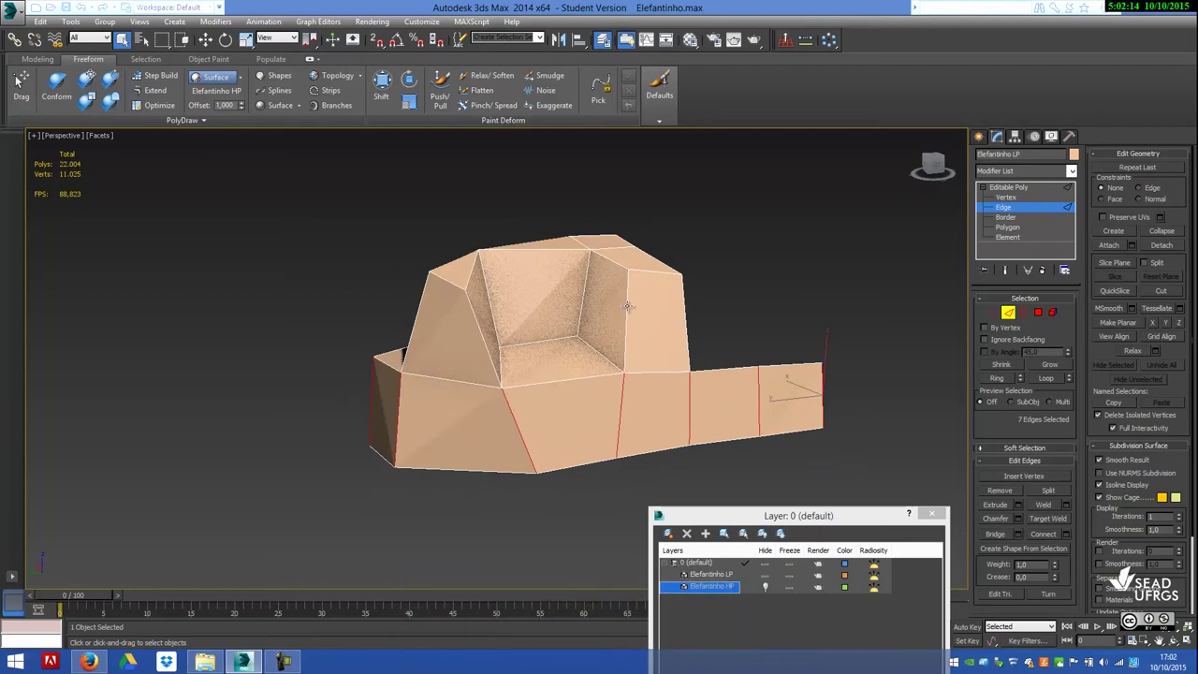
# Select the edge loop near the open corner, preview connecting it, and undo.
pyautogui.click(477, 391)
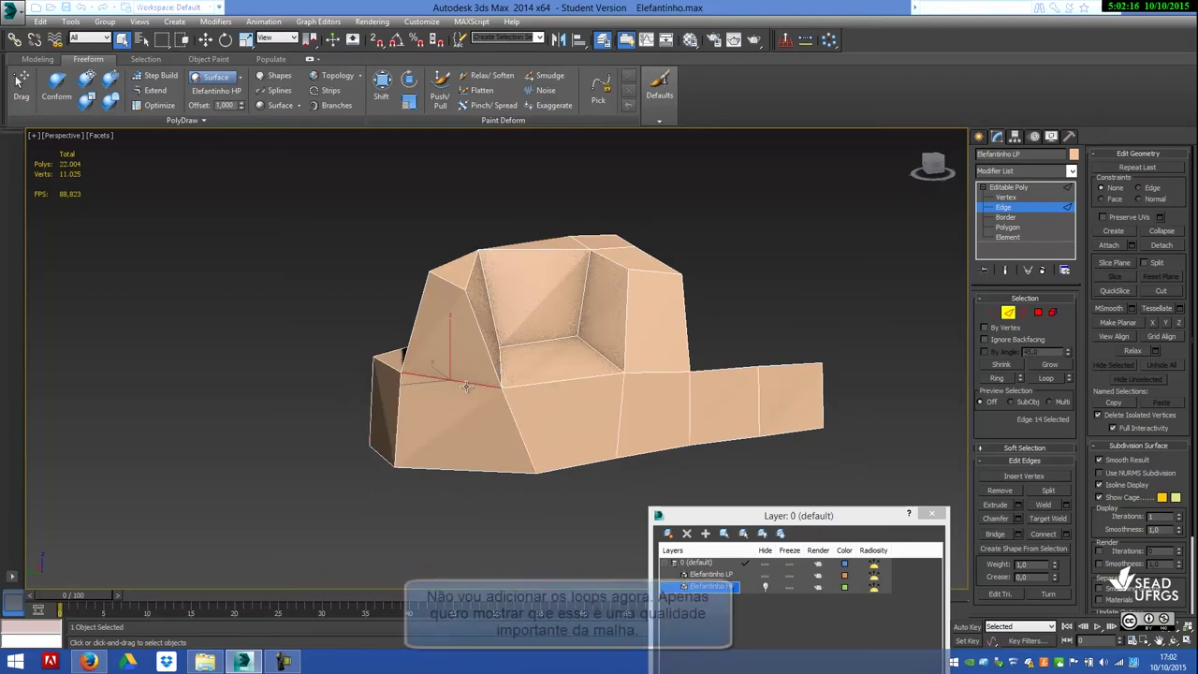
pyautogui.doubleClick(466, 471)
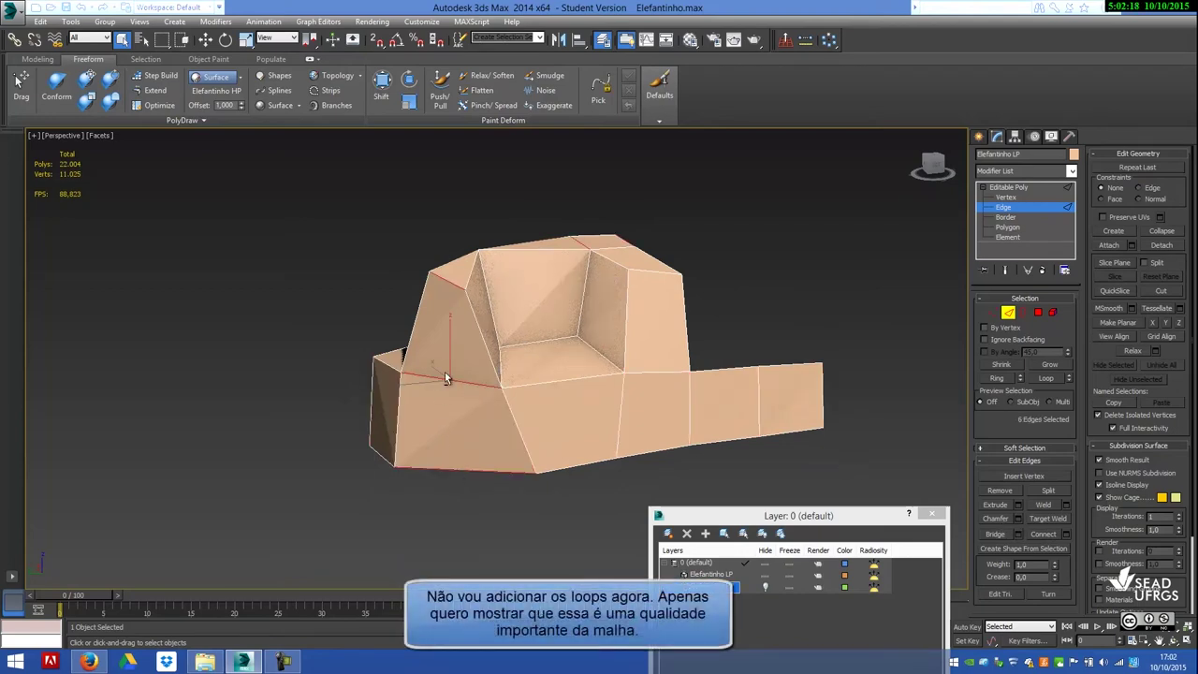
pyautogui.keyDown('alt'); pyautogui.moveTo(442, 376); pyautogui.dragTo(456, 433, button='middle'); pyautogui.keyUp('alt')
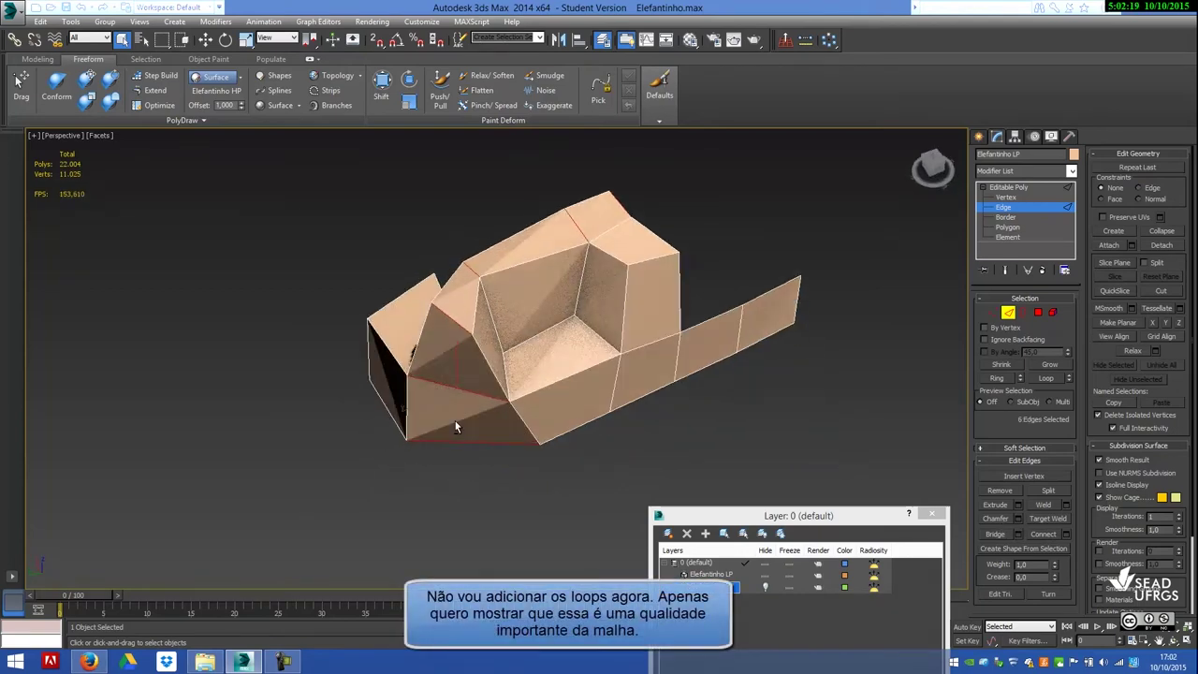
pyautogui.click(1040, 533)
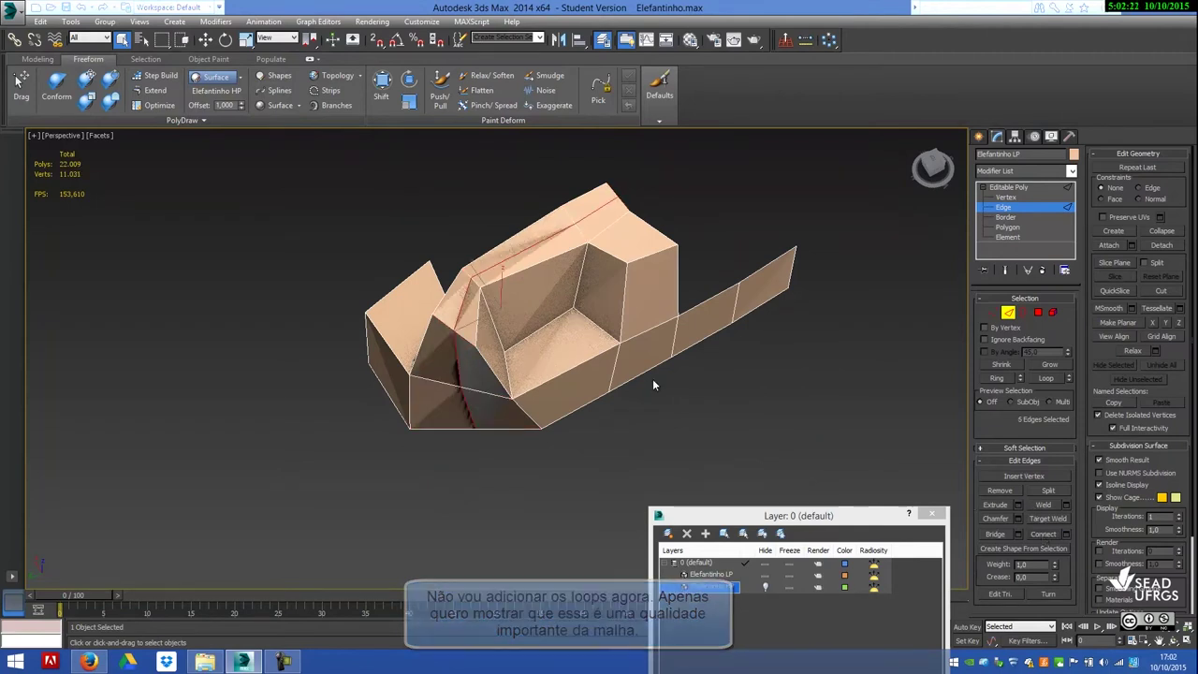
pyautogui.hotkey('ctrl', 'z')
# Select the ring of vertical inner edges, preview a Connect loop, and undo.
pyautogui.click(634, 299)
pyautogui.keyDown('shift'); pyautogui.click(623, 302); pyautogui.keyUp('shift')
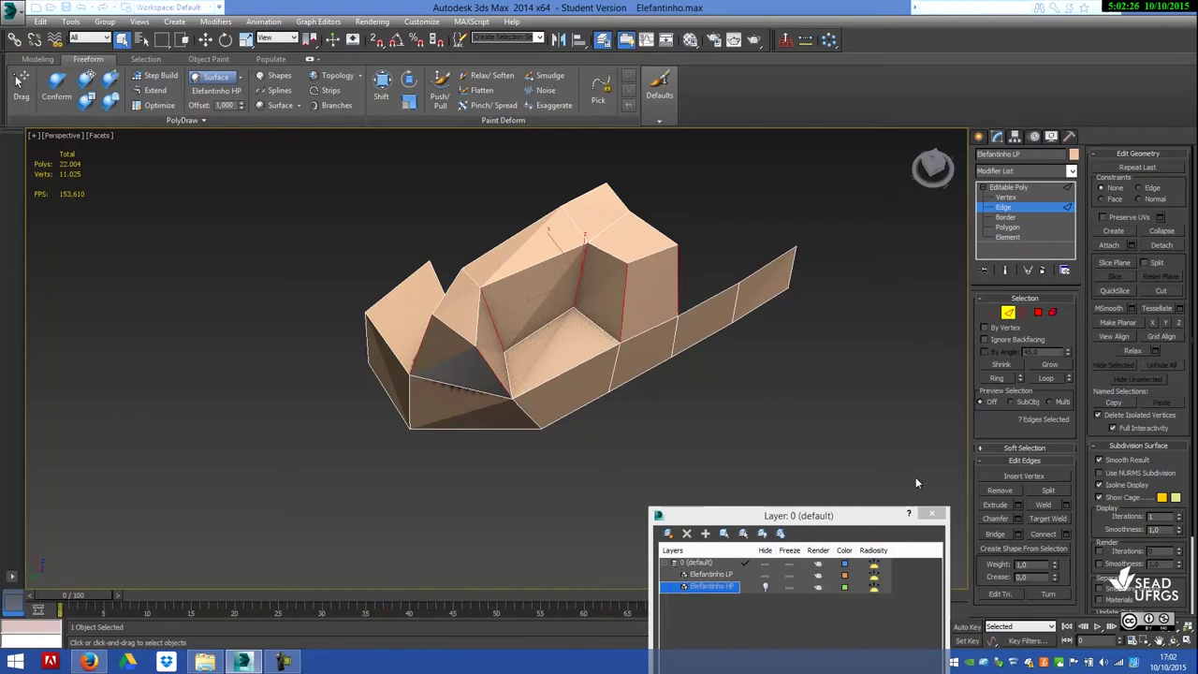
pyautogui.click(1043, 534)
pyautogui.moveTo(500, 418)
pyautogui.keyDown('alt'); pyautogui.mouseDown(button='middle')
pyautogui.moveTo(577, 369)
pyautogui.moveTo(542, 373)
pyautogui.mouseUp(button='middle'); pyautogui.keyUp('alt')
pyautogui.hotkey('ctrl', 'z')
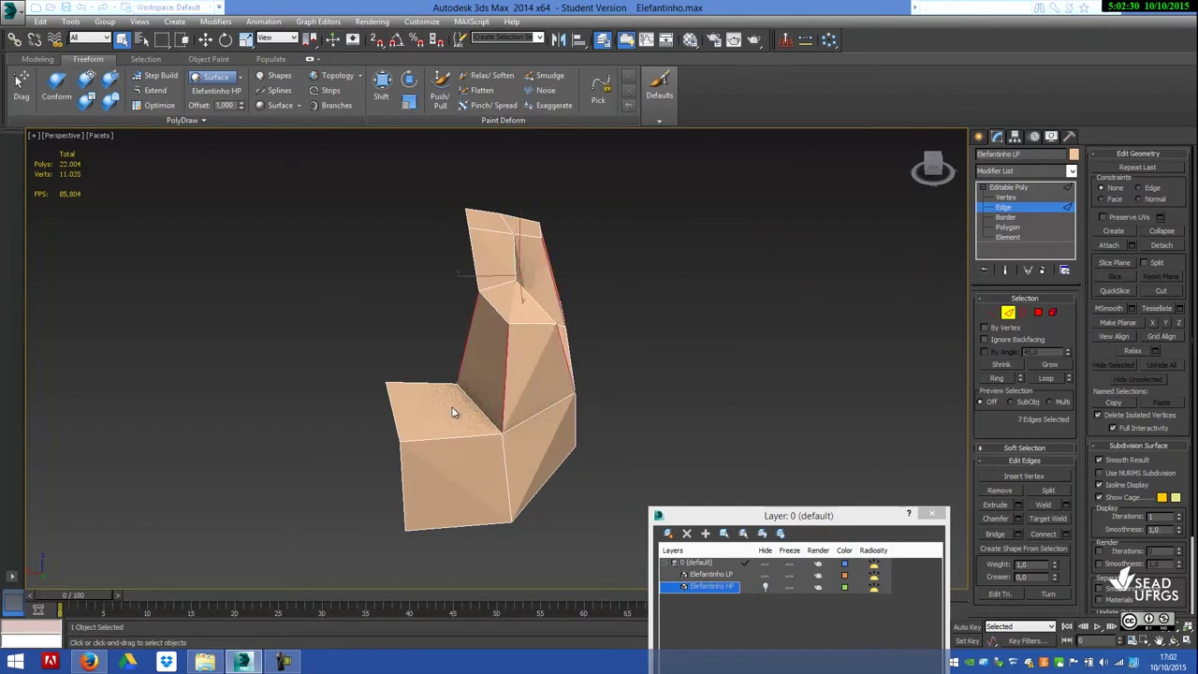
# Select the loop including the left edge, preview connecting it, and undo.
pyautogui.doubleClick(389, 411)
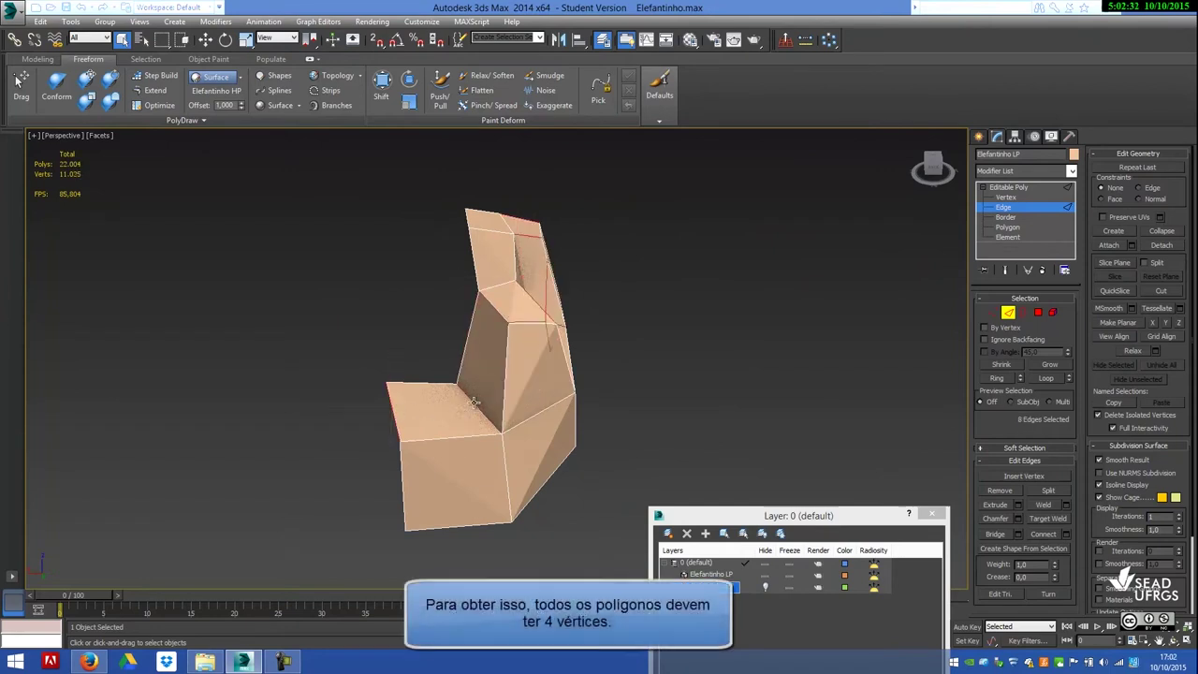
pyautogui.keyDown('alt'); pyautogui.moveTo(526, 409); pyautogui.dragTo(351, 398, button='middle'); pyautogui.keyUp('alt')
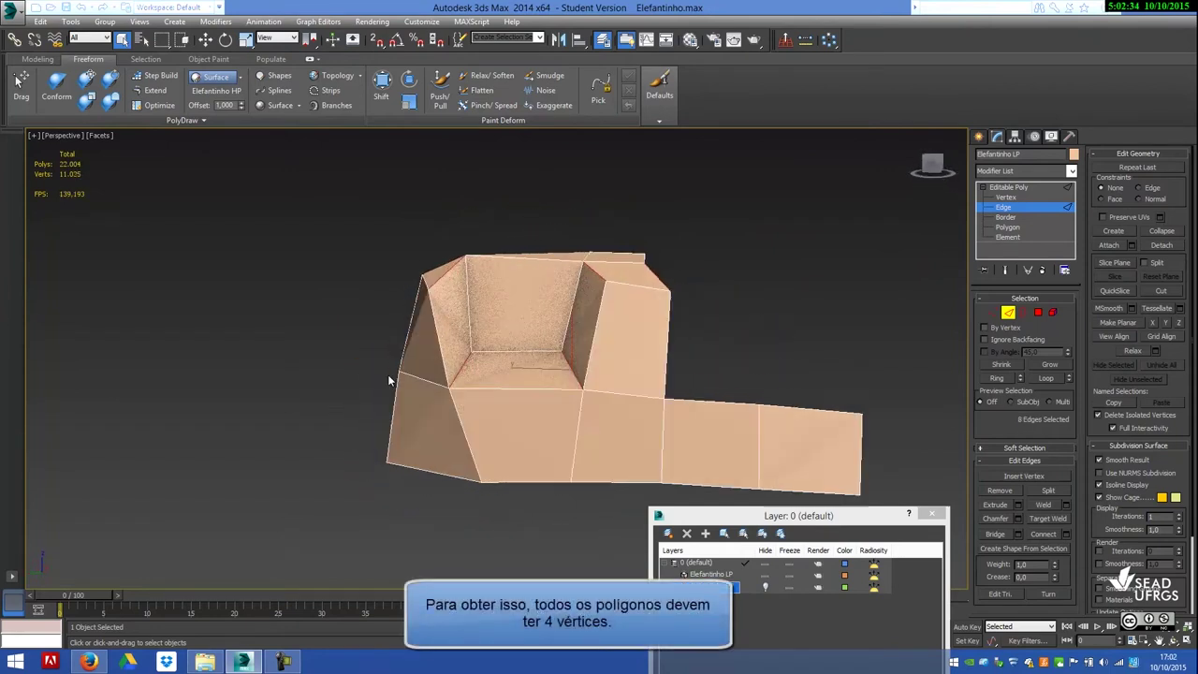
pyautogui.click(1044, 535)
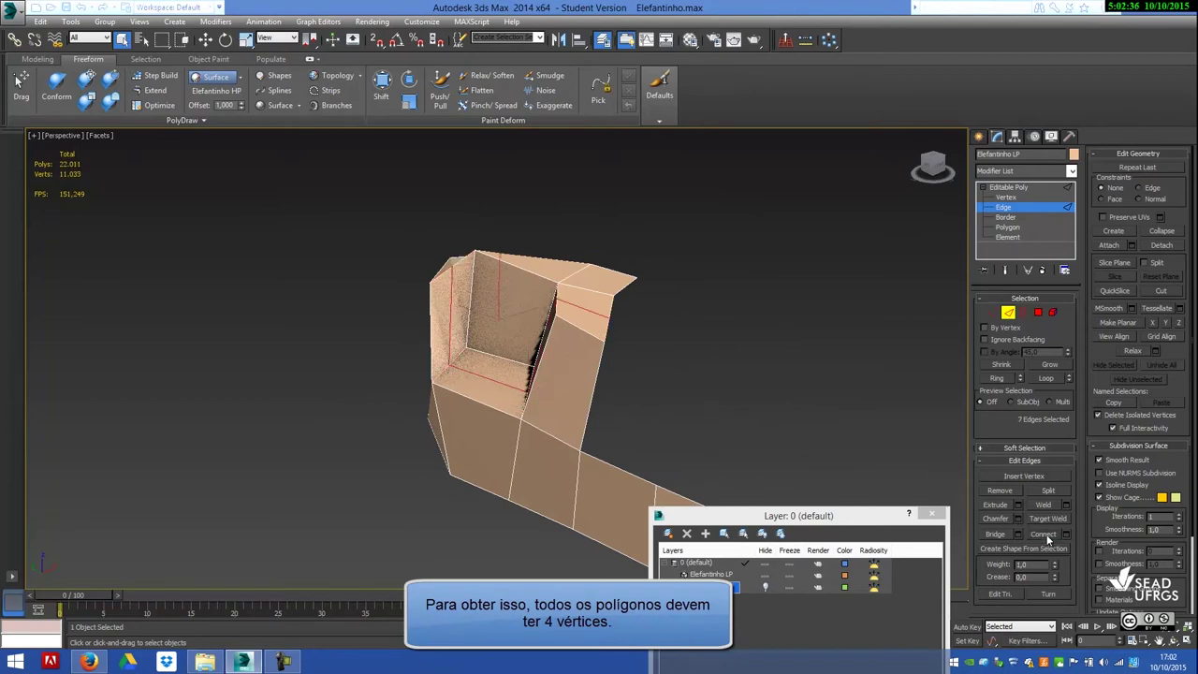
pyautogui.moveTo(592, 416)
pyautogui.keyDown('alt'); pyautogui.mouseDown(button='middle')
pyautogui.moveTo(633, 425)
pyautogui.moveTo(714, 363)
pyautogui.moveTo(734, 409)
pyautogui.moveTo(704, 415)
pyautogui.mouseUp(button='middle'); pyautogui.keyUp('alt')
pyautogui.hotkey('ctrl', 'z')
# Unhide the Elefantinho HP scan in the layer window so it surrounds the cage.
pyautogui.keyDown('alt'); pyautogui.moveTo(597, 434); pyautogui.dragTo(465, 406, button='middle'); pyautogui.keyUp('alt')
pyautogui.hotkey('shift', 'z')
pyautogui.moveTo(787, 509); pyautogui.dragTo(825, 466)
pyautogui.click(803, 540)
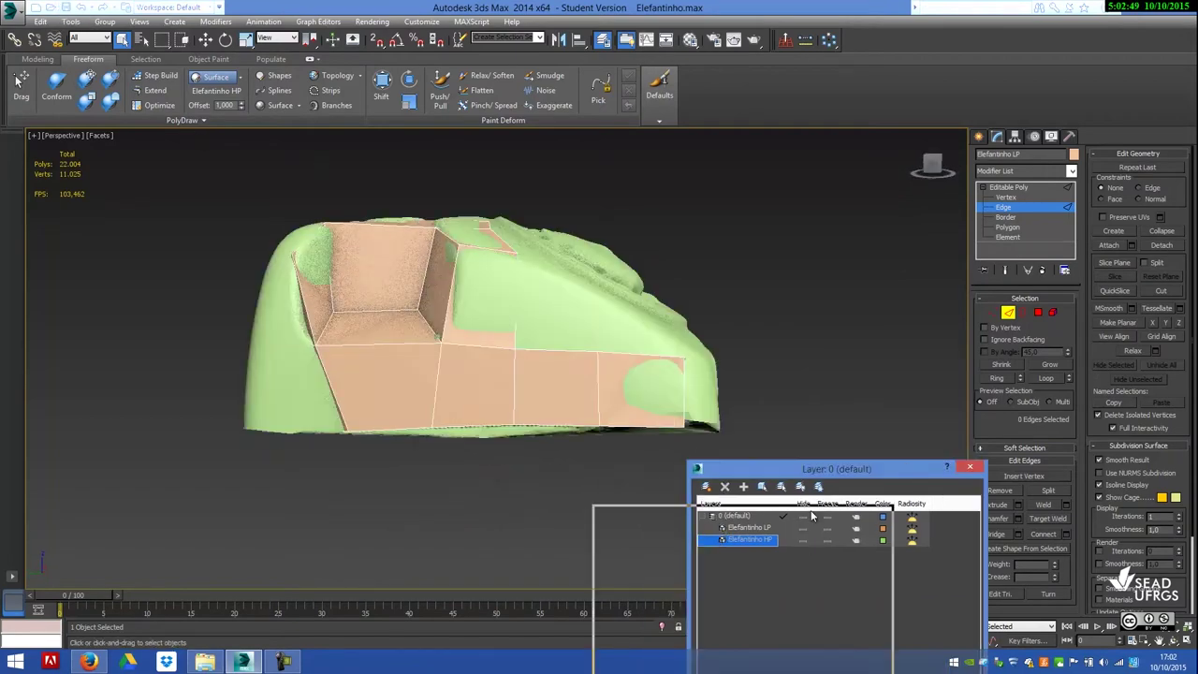
# Remove stray vertices near the lower-right panel and extend new vertices and edges toward the dial.
pyautogui.moveTo(811, 515); pyautogui.dragTo(711, 553)
pyautogui.keyDown('alt'); pyautogui.moveTo(599, 393); pyautogui.dragTo(513, 319, button='middle'); pyautogui.keyUp('alt')
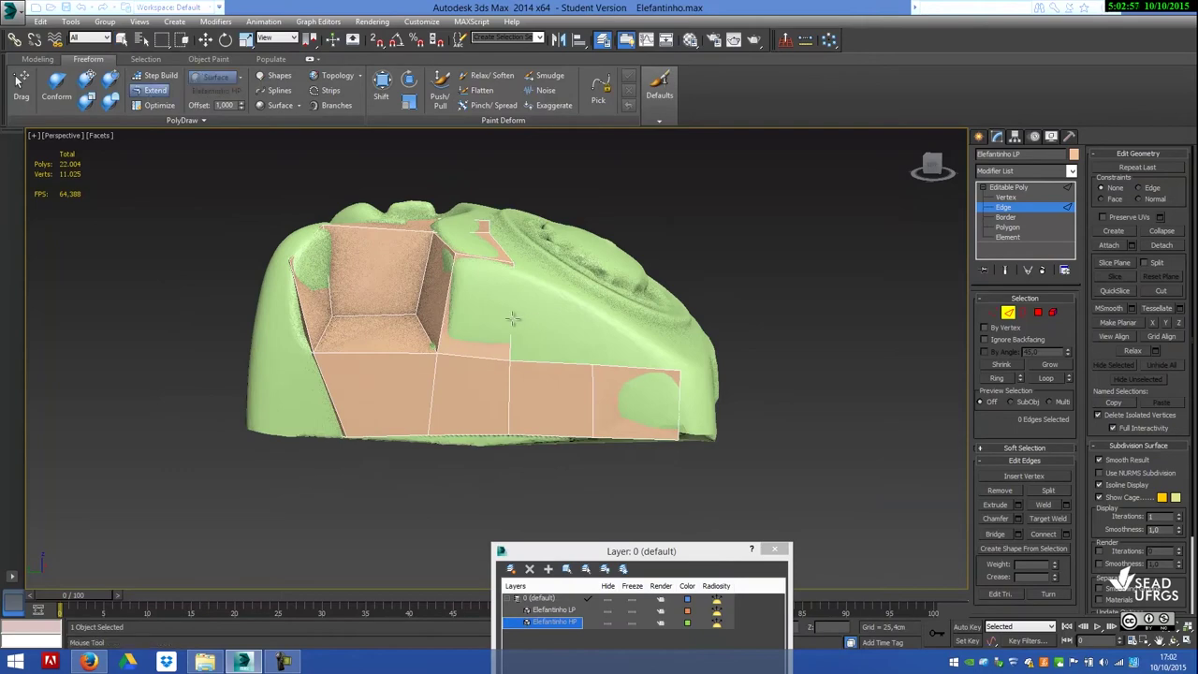
pyautogui.click(152, 105)
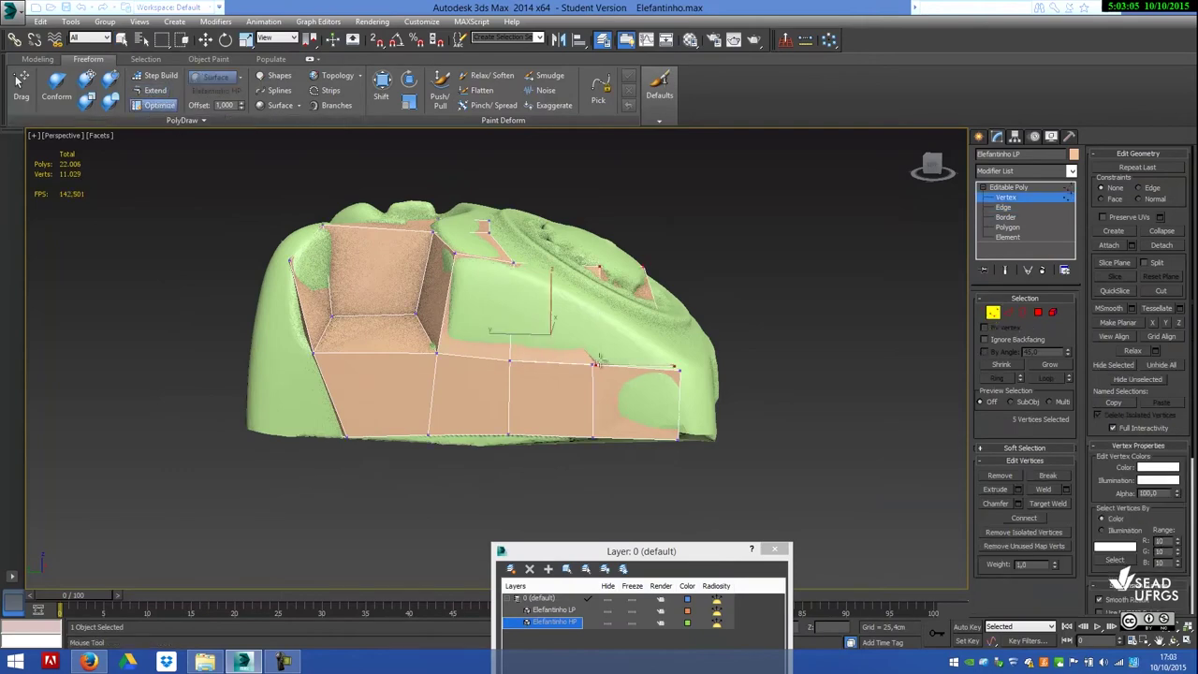
pyautogui.click(594, 355)
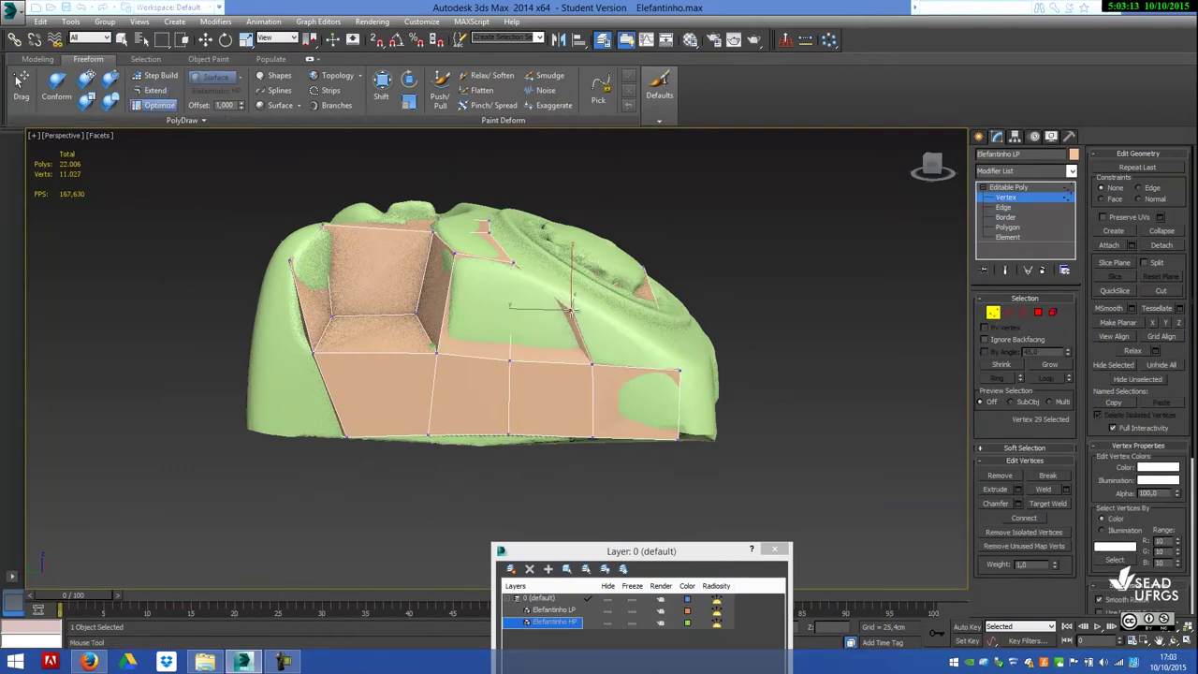
pyautogui.click(662, 327)
pyautogui.keyDown('alt'); pyautogui.moveTo(662, 328); pyautogui.dragTo(616, 192, button='middle'); pyautogui.keyUp('alt')
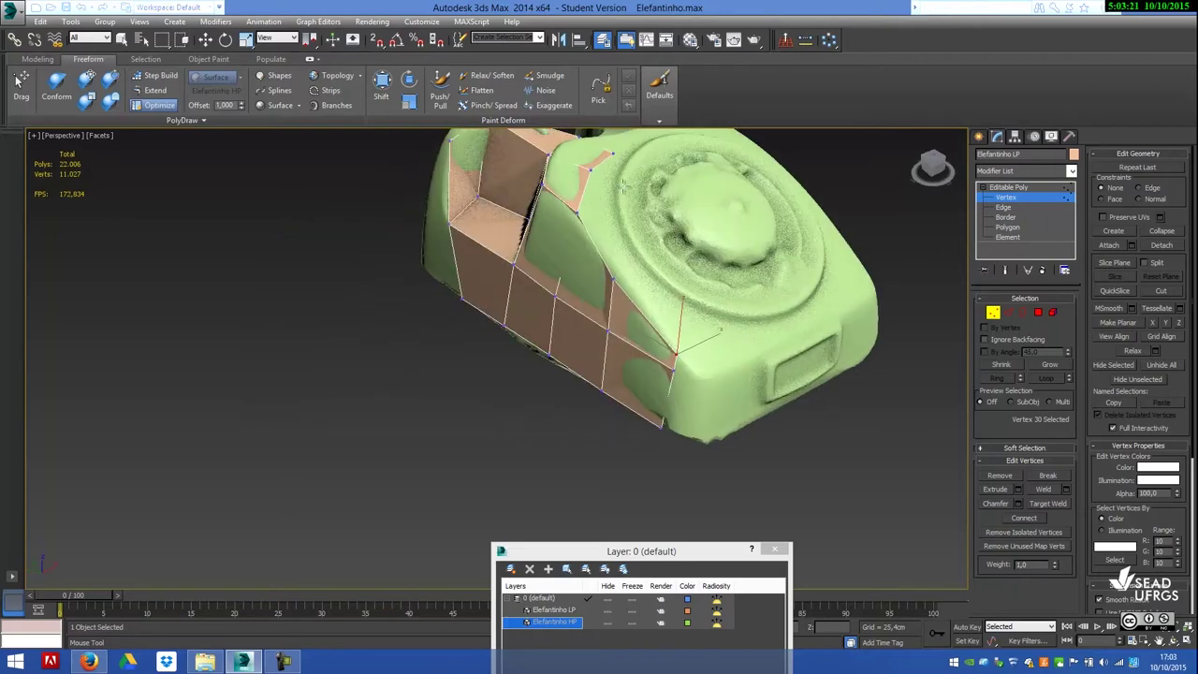
pyautogui.moveTo(616, 192); pyautogui.dragTo(637, 183)
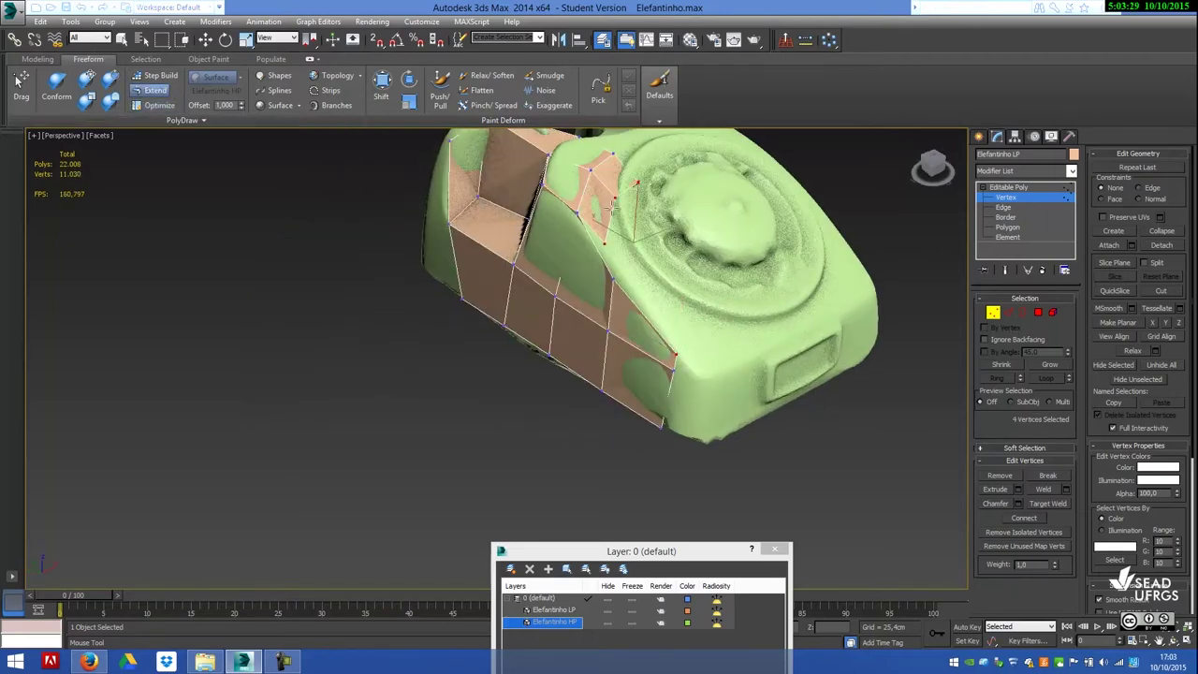
pyautogui.click(147, 109)
pyautogui.click(603, 243)
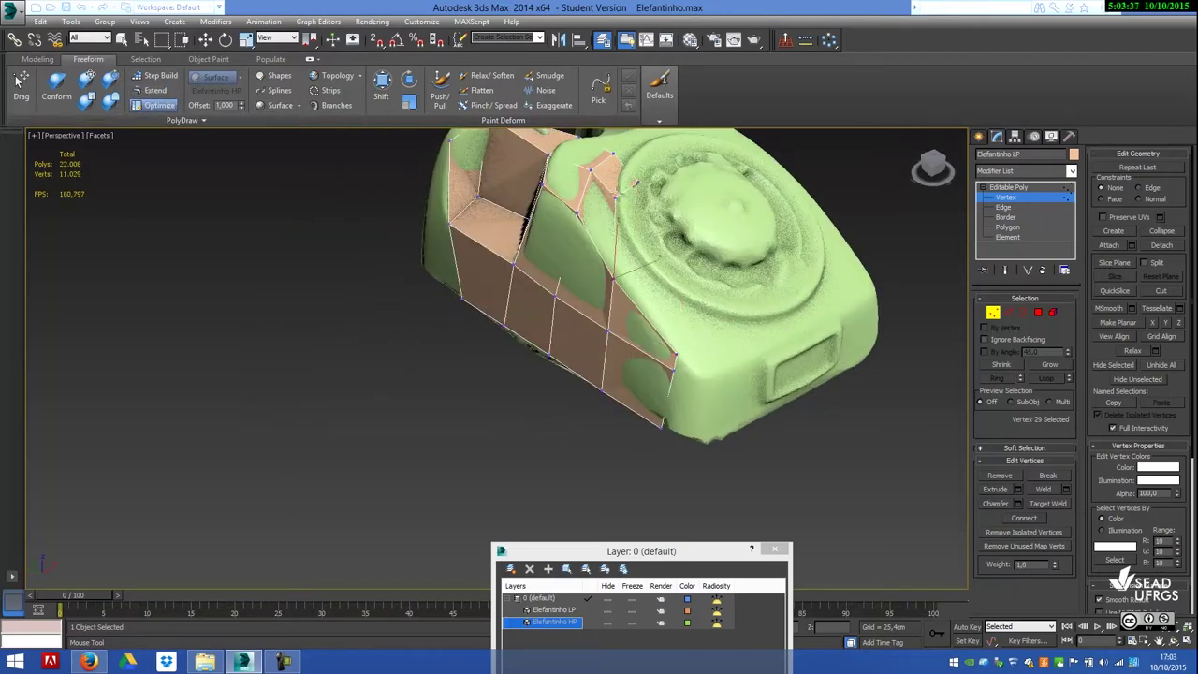
# Extend a new quad on the cage's front-left and fit its vertices onto the scan surface.
pyautogui.keyDown('alt'); pyautogui.moveTo(634, 180); pyautogui.dragTo(629, 292, button='middle'); pyautogui.keyUp('alt')
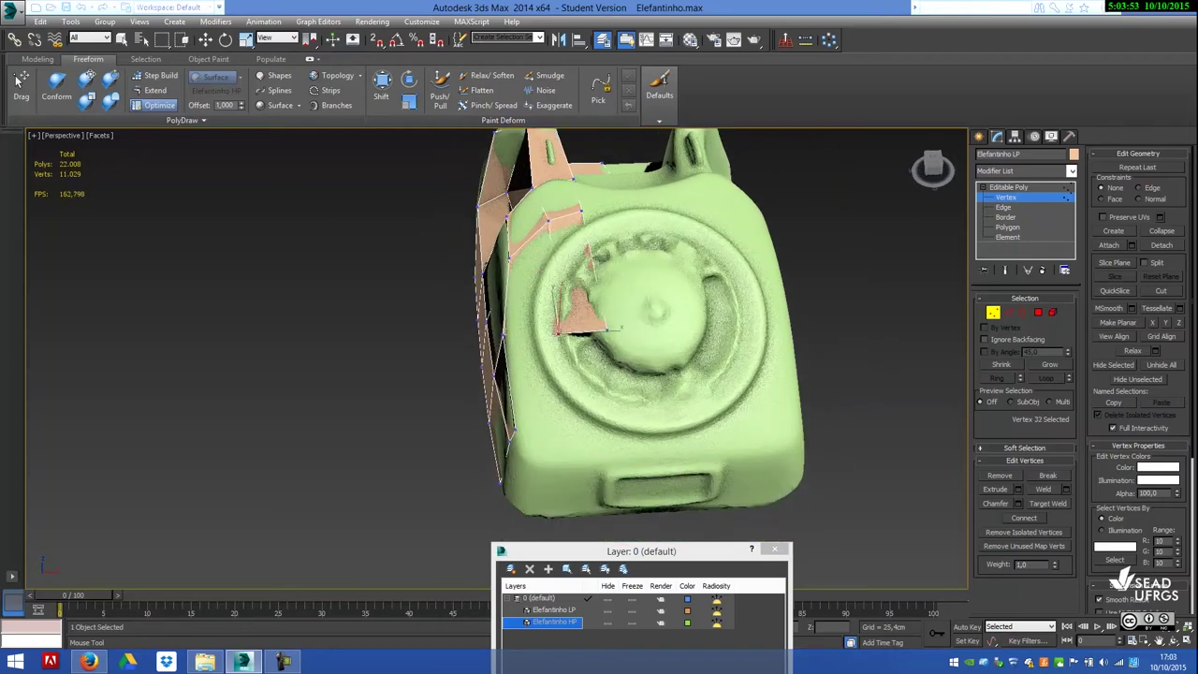
pyautogui.moveTo(631, 292)
pyautogui.keyDown('alt'); pyautogui.mouseDown(button='middle')
pyautogui.moveTo(648, 309)
pyautogui.moveTo(572, 429)
pyautogui.mouseUp(button='middle'); pyautogui.keyUp('alt')
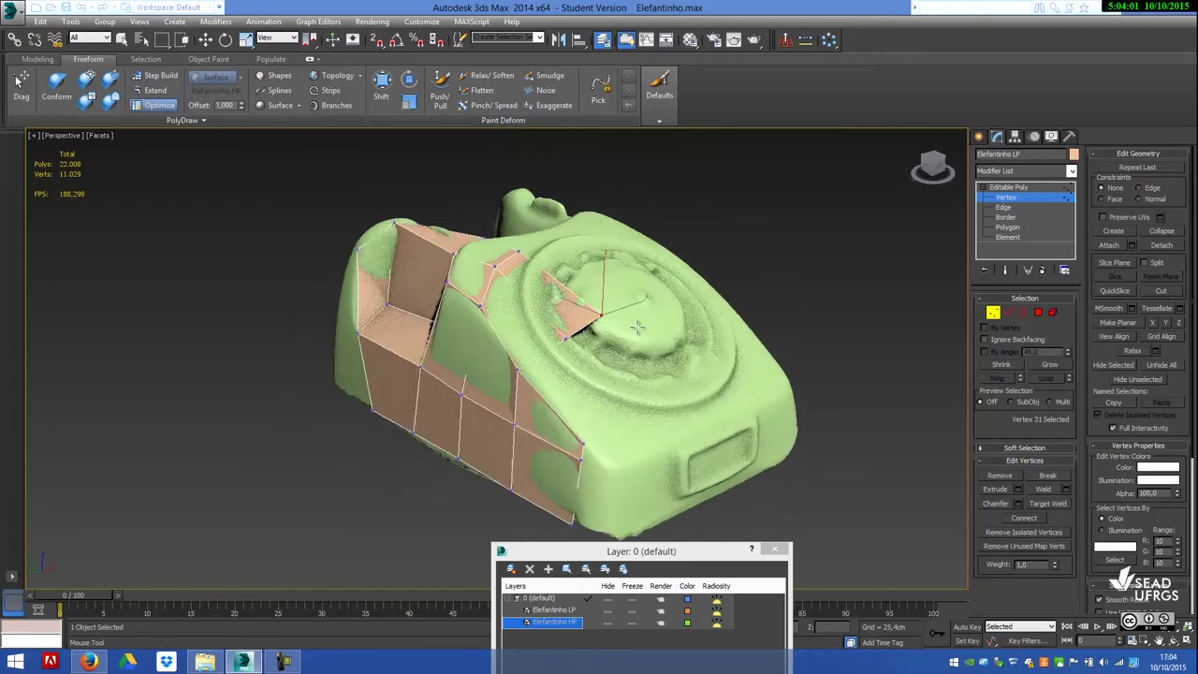
pyautogui.keyDown('alt'); pyautogui.moveTo(521, 318); pyautogui.dragTo(562, 322, button='middle'); pyautogui.keyUp('alt')
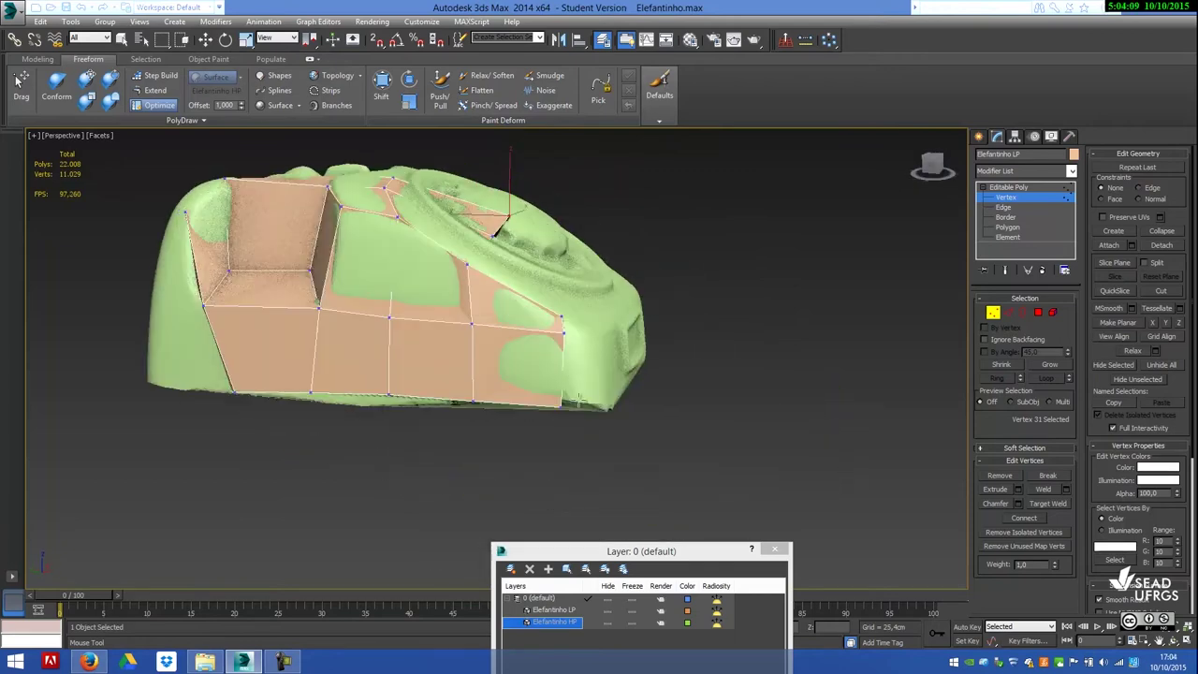
pyautogui.click(582, 332)
pyautogui.moveTo(586, 379)
pyautogui.keyDown('alt'); pyautogui.mouseDown(button='middle')
pyautogui.moveTo(655, 387)
pyautogui.moveTo(594, 363)
pyautogui.mouseUp(button='middle'); pyautogui.keyUp('alt')
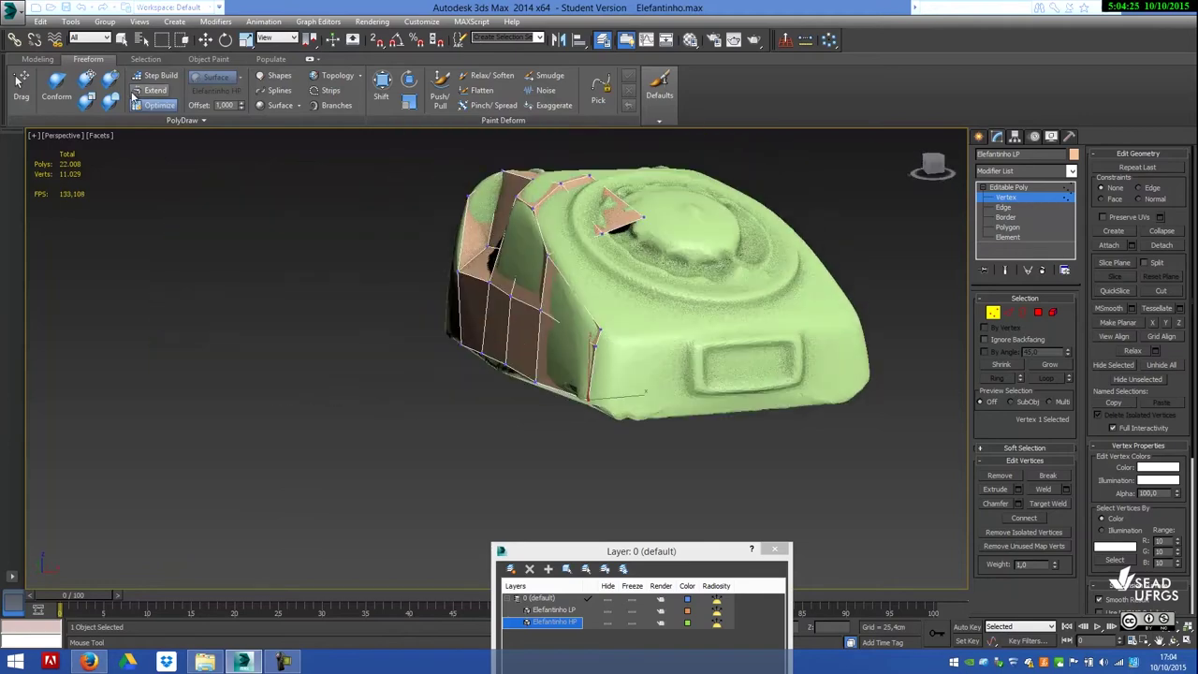
pyautogui.moveTo(623, 309); pyautogui.dragTo(692, 412)
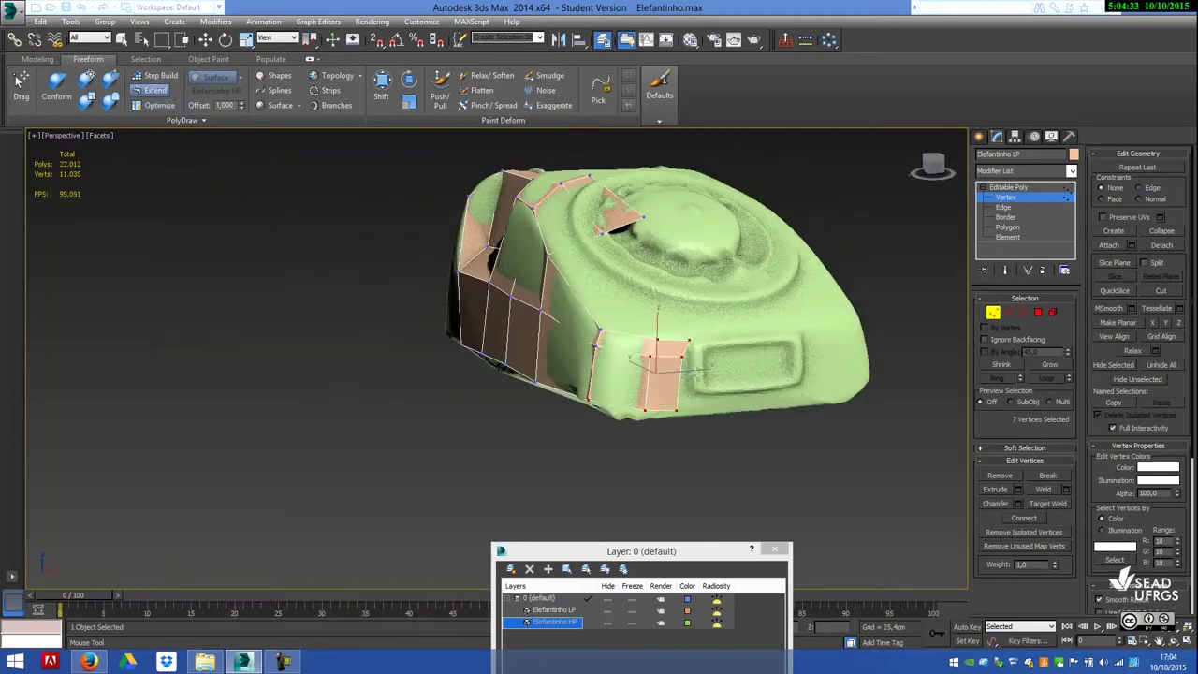
pyautogui.keyDown('alt'); pyautogui.moveTo(654, 371); pyautogui.dragTo(655, 355, button='middle'); pyautogui.keyUp('alt')
pyautogui.moveTo(655, 356); pyautogui.dragTo(686, 350)
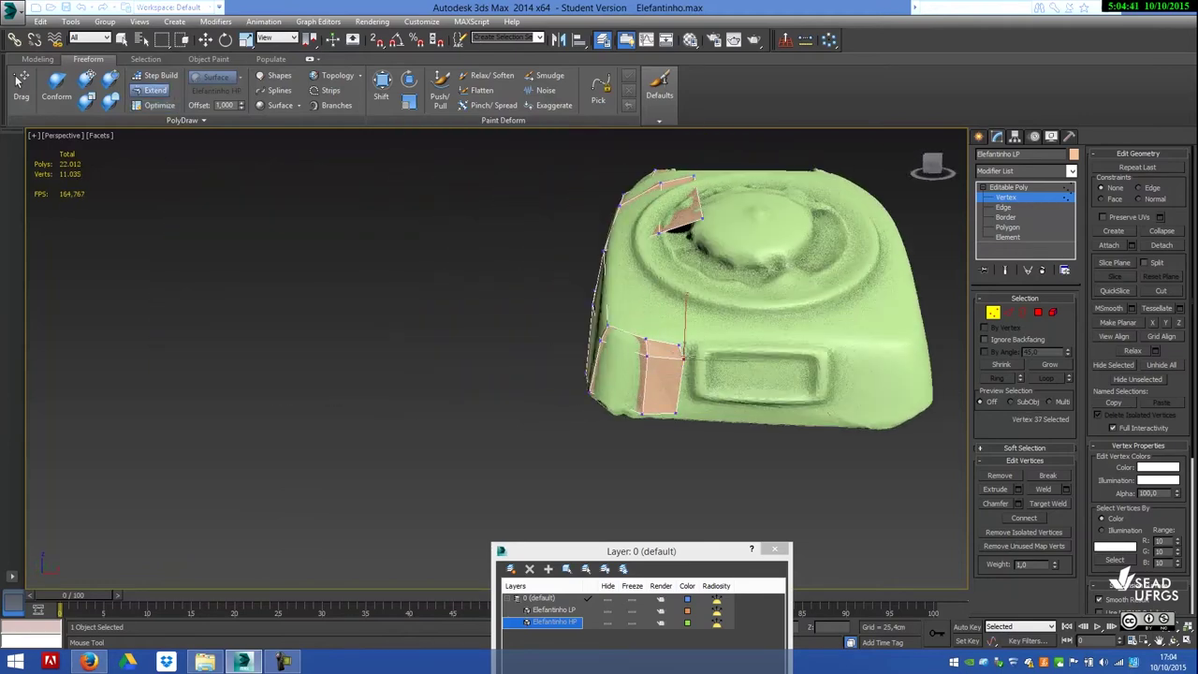
pyautogui.moveTo(686, 350); pyautogui.dragTo(677, 359)
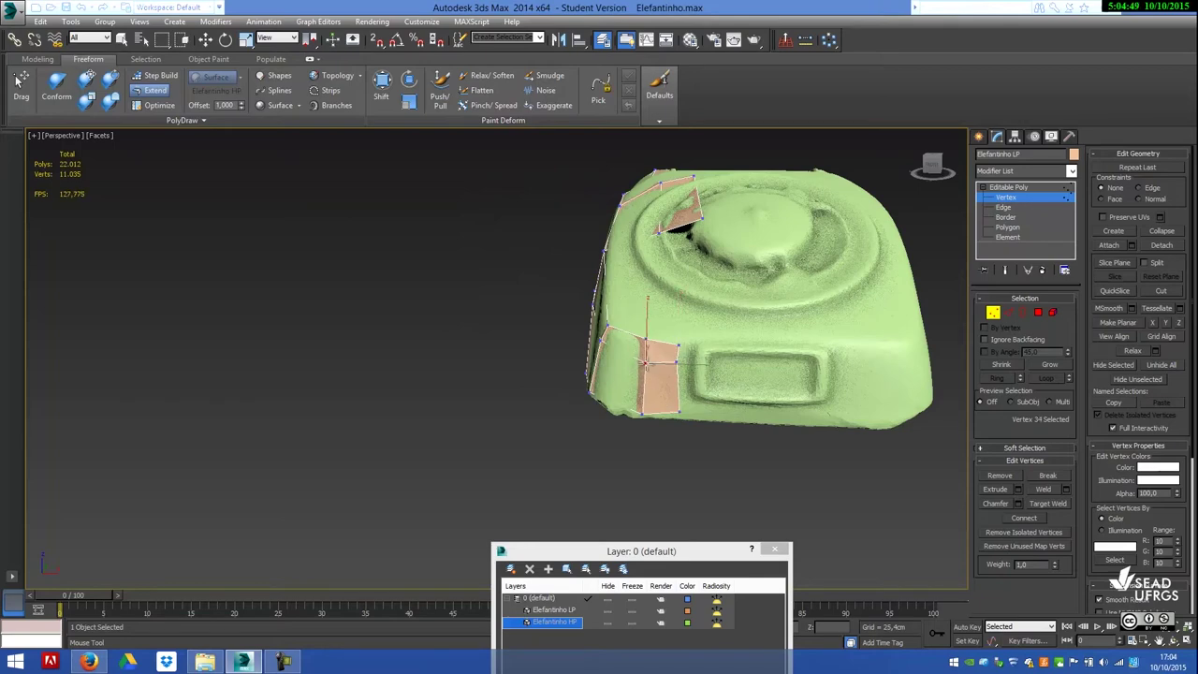
# Reshape the triangle near the dial and extend a new quad up from the cavity floor.
pyautogui.keyDown('alt'); pyautogui.moveTo(677, 359); pyautogui.dragTo(588, 393, button='middle'); pyautogui.keyUp('alt')
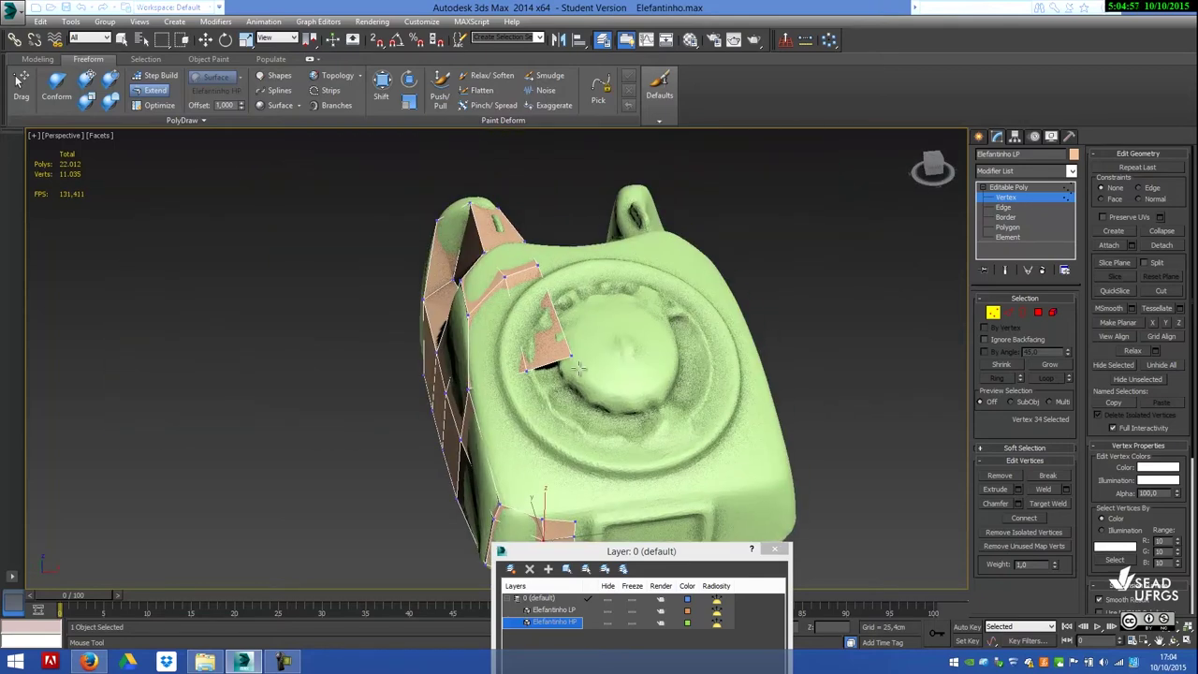
pyautogui.moveTo(526, 368); pyautogui.dragTo(522, 362)
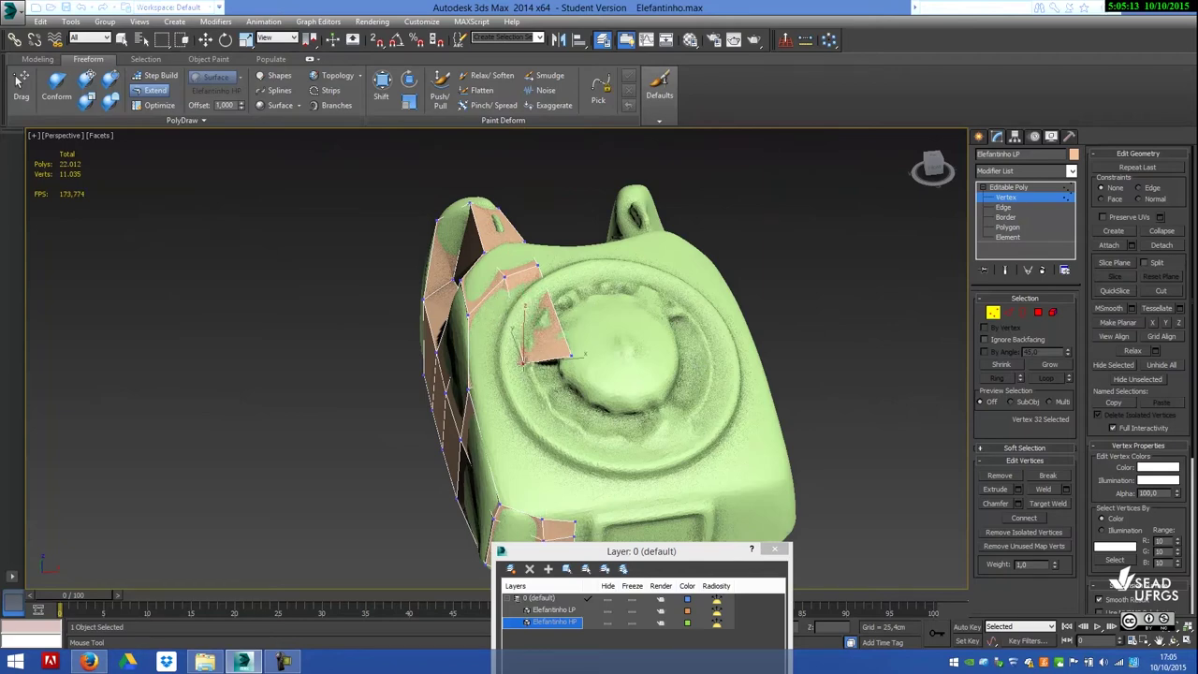
pyautogui.keyDown('alt'); pyautogui.moveTo(582, 354); pyautogui.dragTo(789, 393, button='middle'); pyautogui.keyUp('alt')
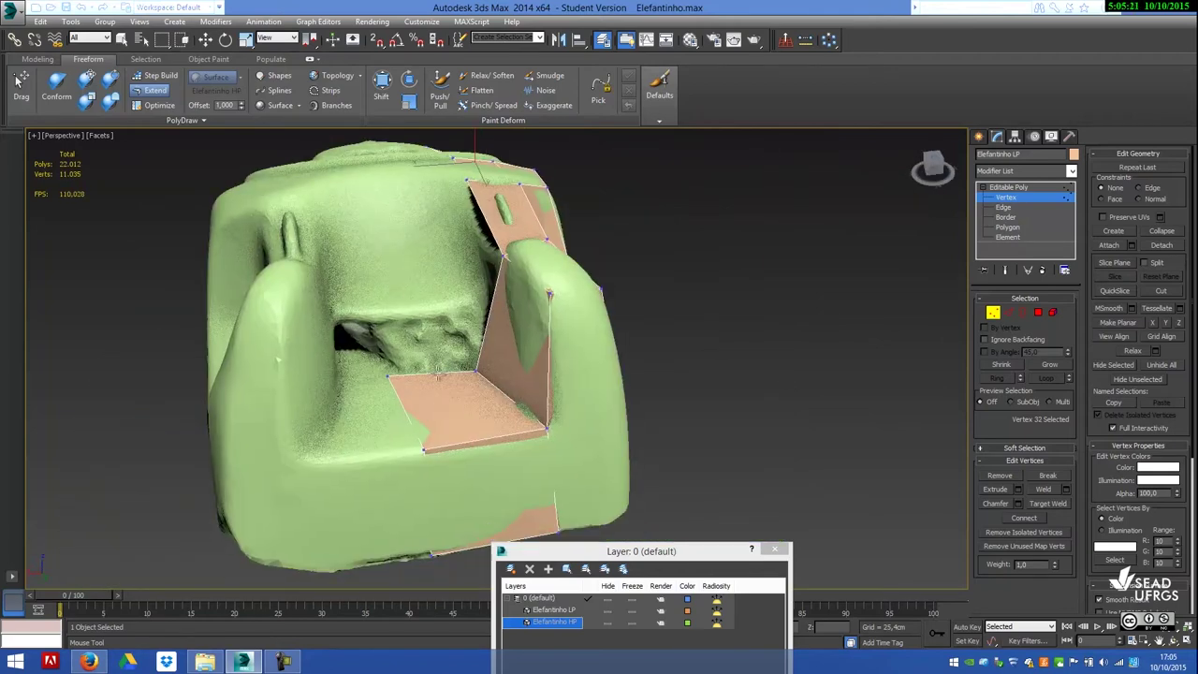
pyautogui.keyDown('shift'); pyautogui.moveTo(438, 373); pyautogui.dragTo(444, 319); pyautogui.keyUp('shift')
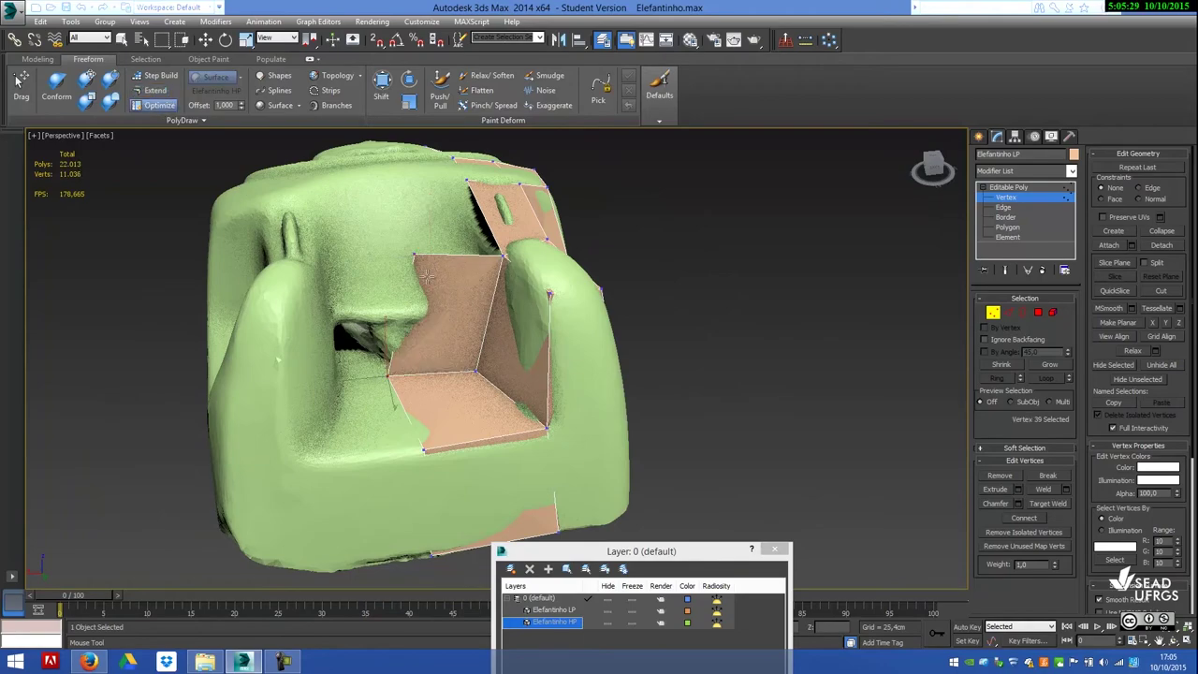
# Review the cage around the front cavity from several angles and save the scene.
pyautogui.keyDown('alt'); pyautogui.moveTo(426, 276); pyautogui.dragTo(555, 325, button='middle'); pyautogui.keyUp('alt')
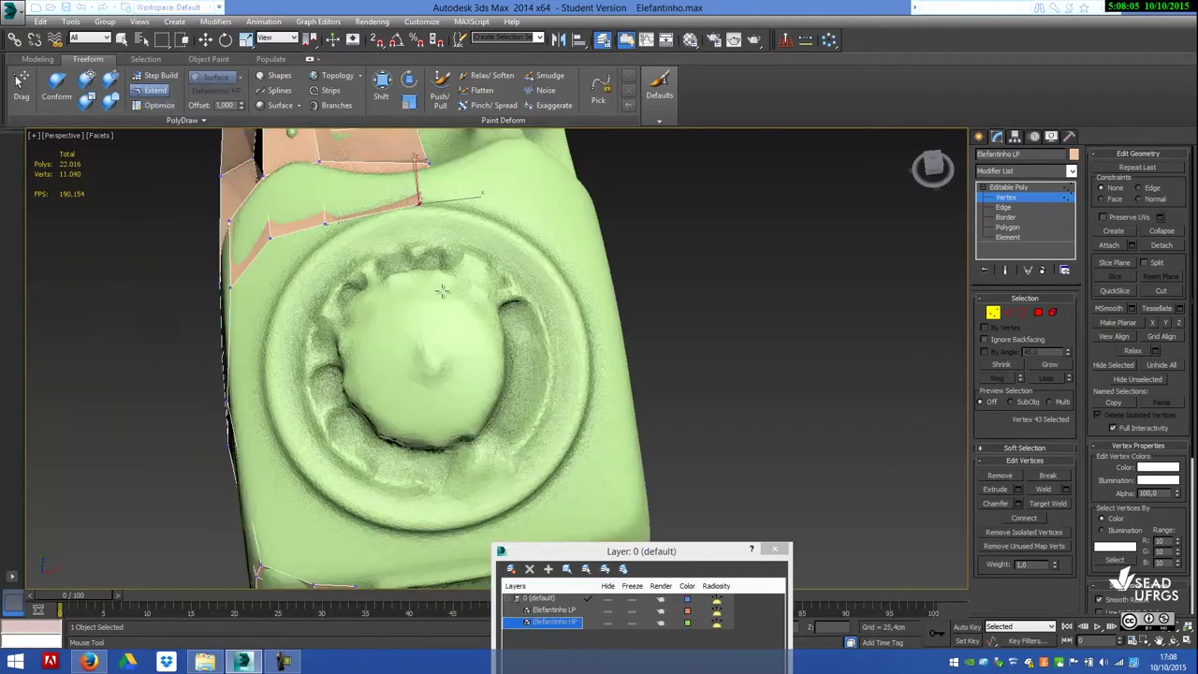
pyautogui.scroll(-2, 441, 291)
pyautogui.scroll(-3, 442, 291)
pyautogui.moveTo(442, 291)
pyautogui.keyDown('alt'); pyautogui.mouseDown(button='middle')
pyautogui.moveTo(493, 311)
pyautogui.moveTo(574, 296)
pyautogui.moveTo(602, 364)
pyautogui.mouseUp(button='middle'); pyautogui.keyUp('alt')
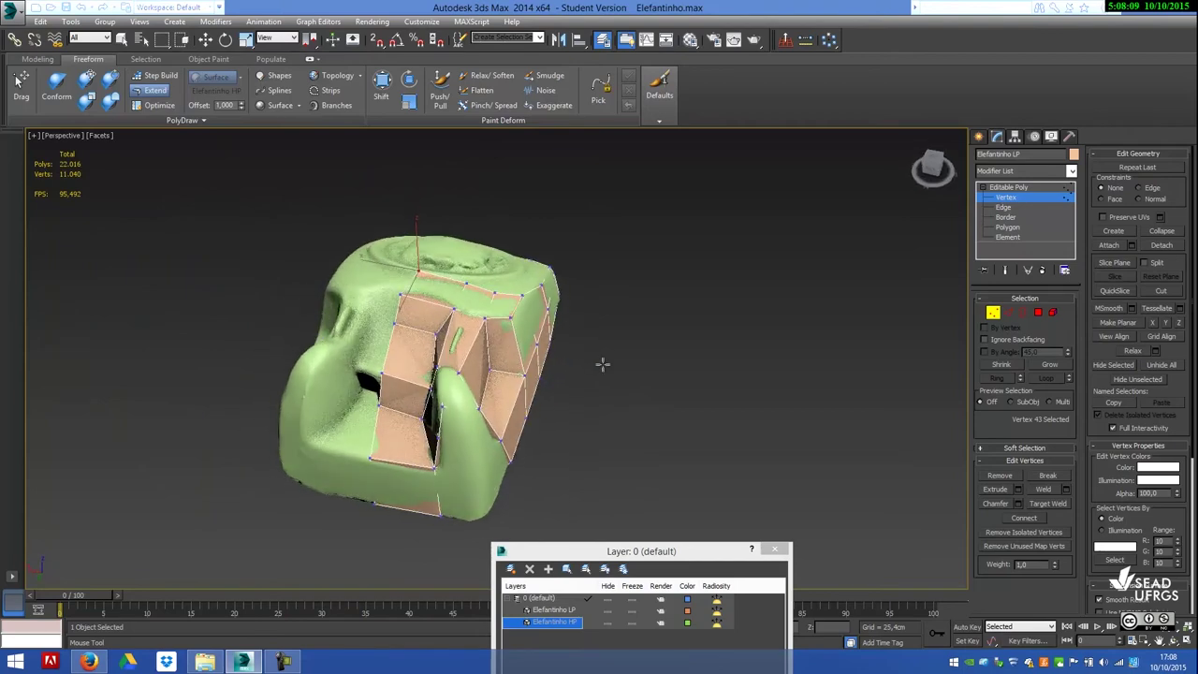
pyautogui.keyDown('alt'); pyautogui.moveTo(526, 393); pyautogui.dragTo(564, 393, button='middle'); pyautogui.keyUp('alt')
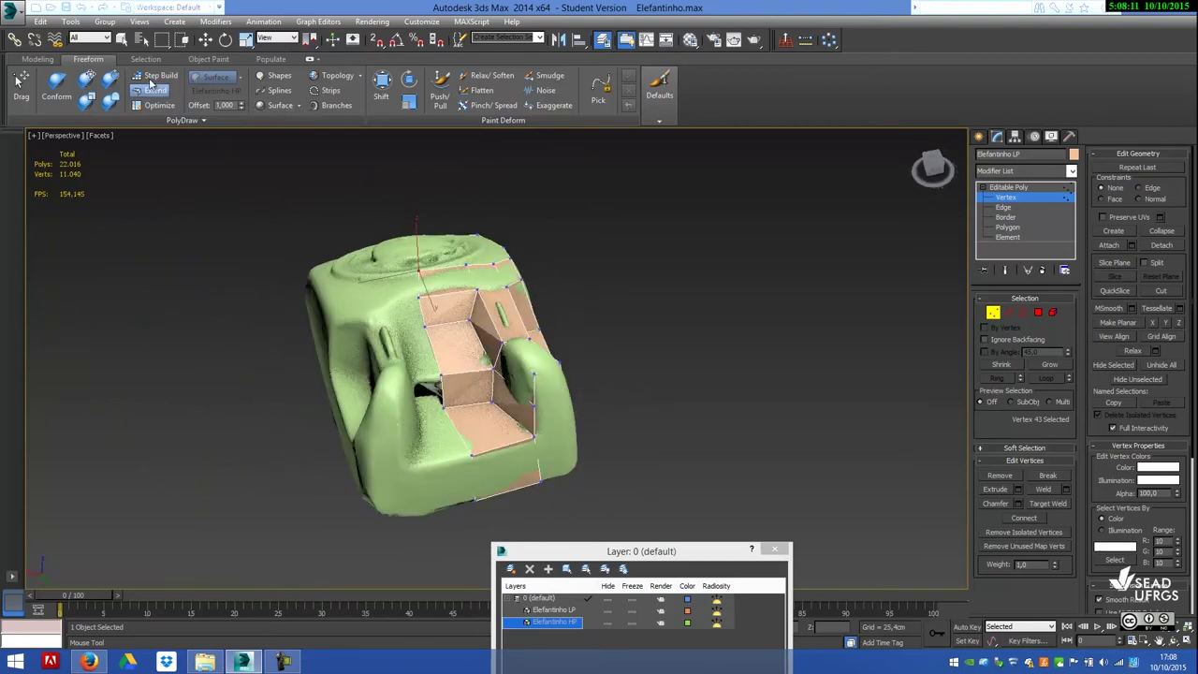
pyautogui.click(65, 7)
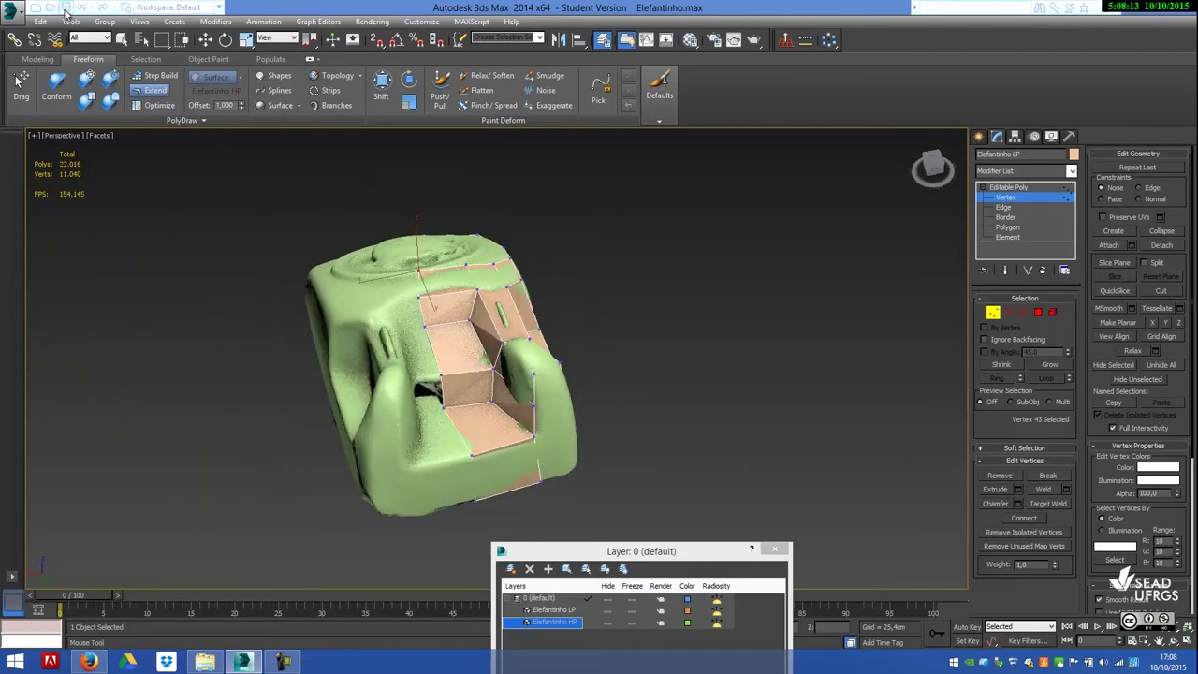
pyautogui.moveTo(645, 550); pyautogui.dragTo(213, 552)
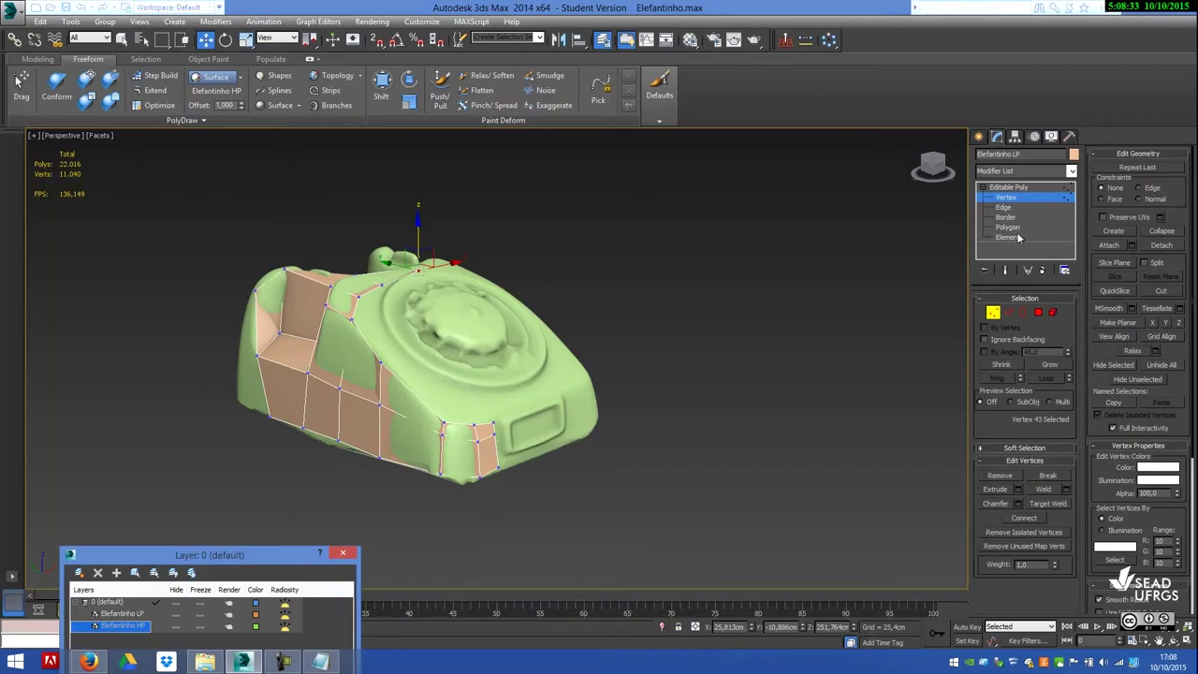
pyautogui.click(992, 313)
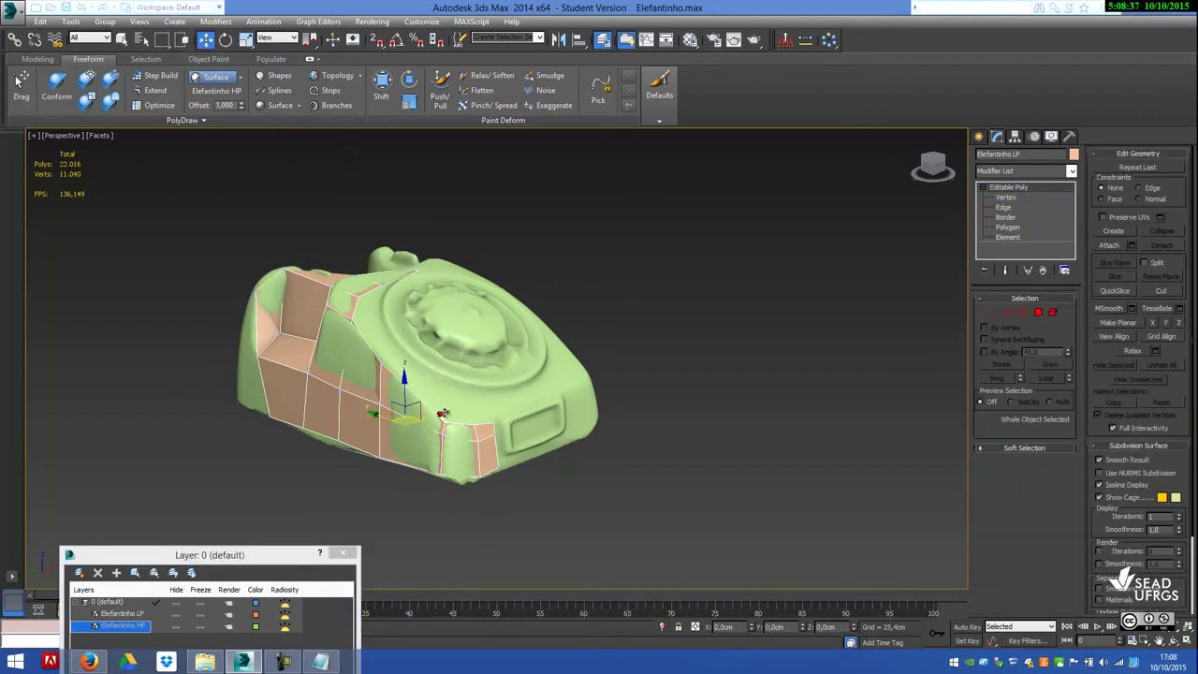
# Shift-clone the Elefantinho LP cage as a named backup copy and hide it.
pyautogui.keyDown('shift'); pyautogui.moveTo(442, 413); pyautogui.dragTo(241, 489); pyautogui.keyUp('shift')
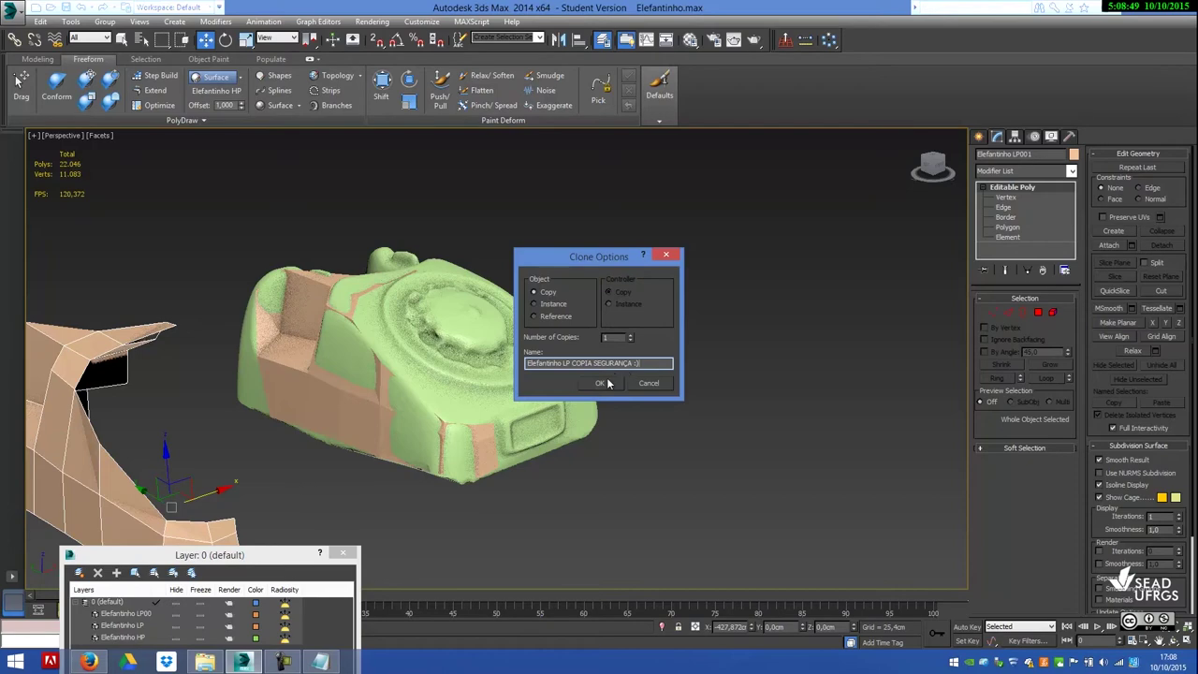
pyautogui.click(601, 383)
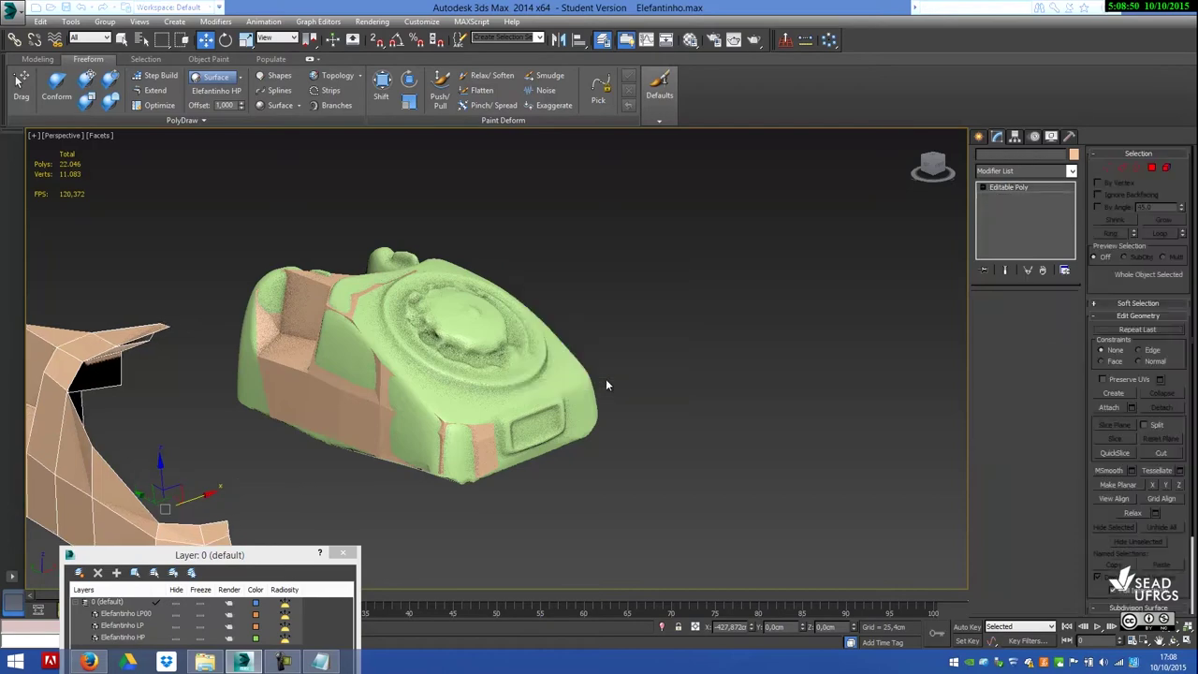
pyautogui.click(177, 614)
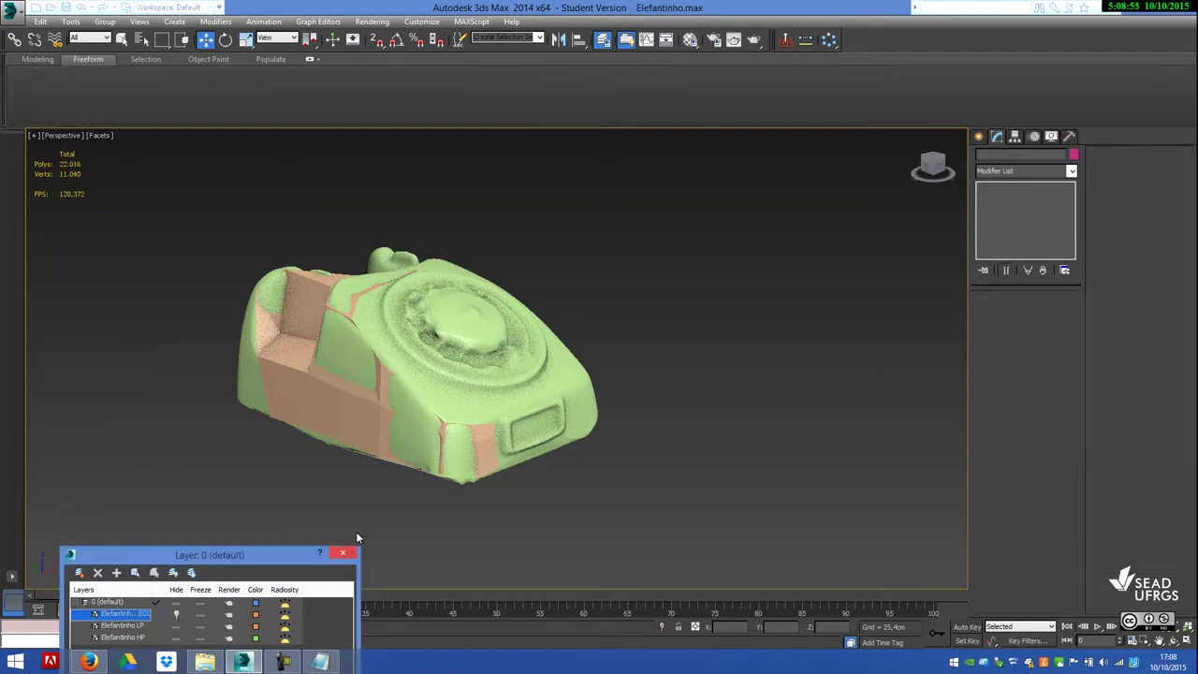
# Reselect the Elefantinho LP cage and hide the Elefantinho HP scan mesh.
pyautogui.click(362, 413)
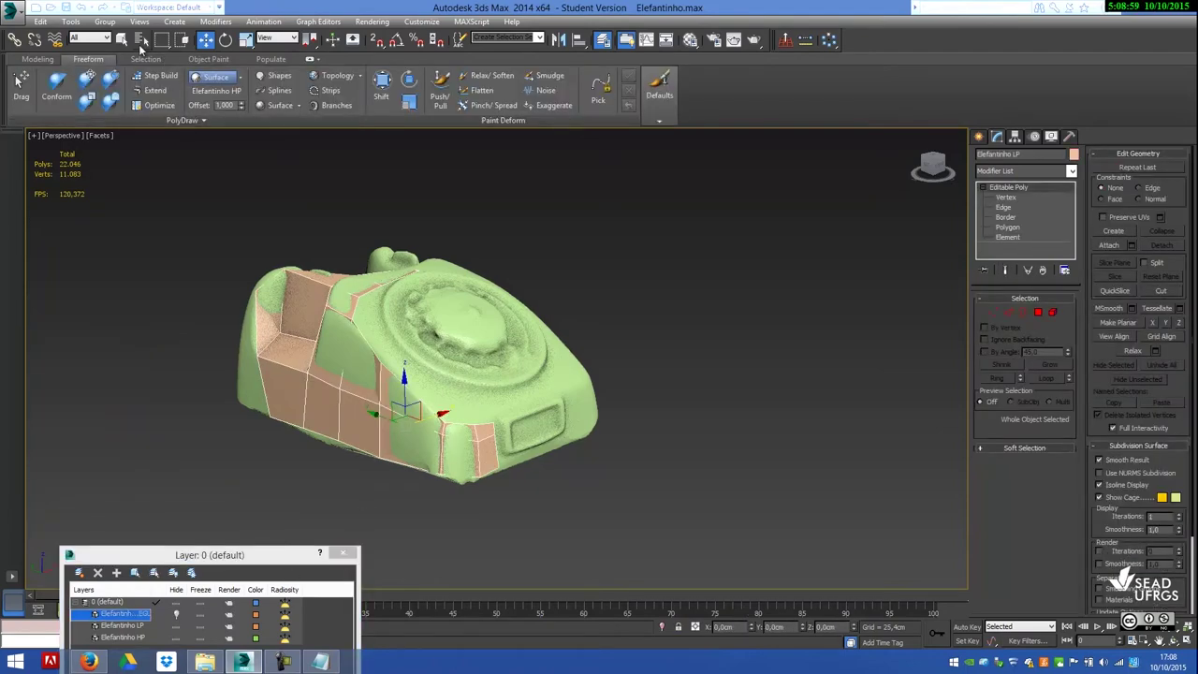
pyautogui.click(122, 39)
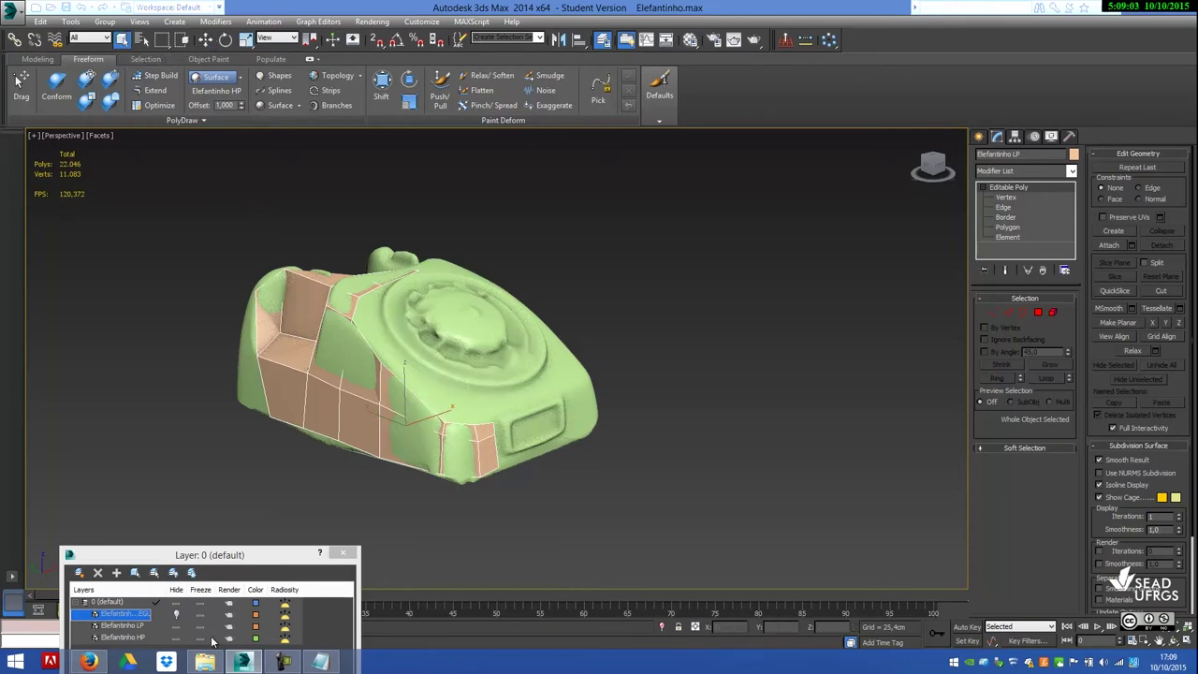
pyautogui.click(177, 638)
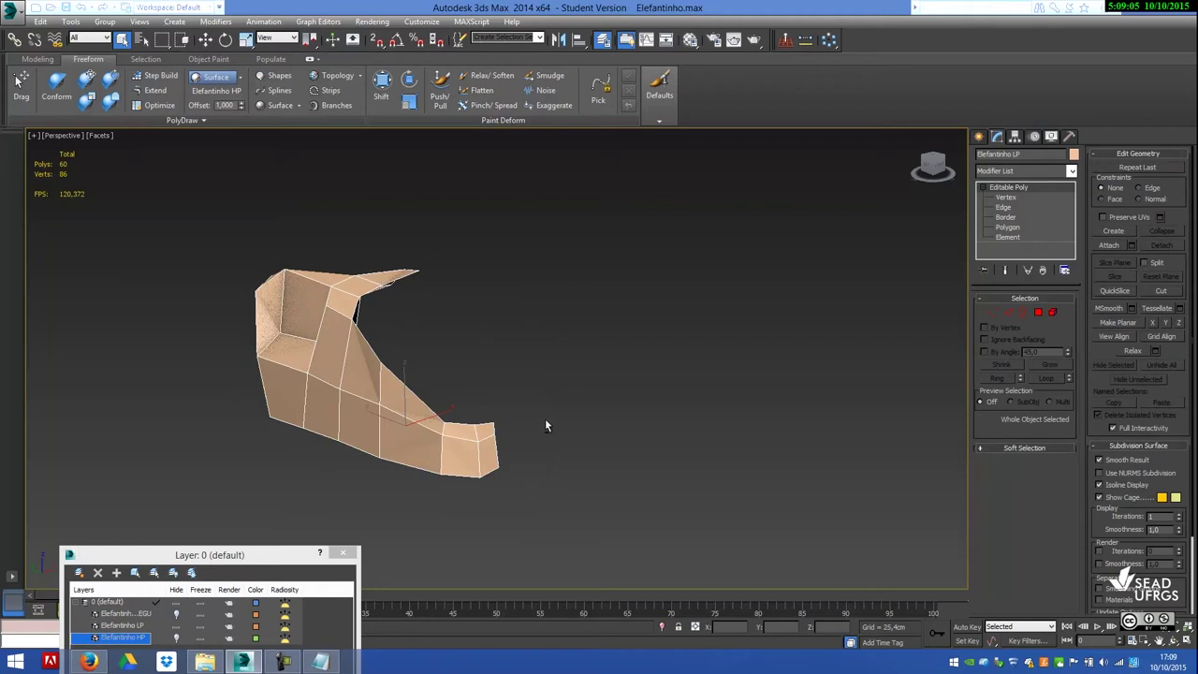
# Box-select ten cage vertices in Vertex mode and switch to side-by-side Top and Front viewports.
pyautogui.keyDown('alt'); pyautogui.moveTo(544, 418); pyautogui.dragTo(490, 496, button='middle'); pyautogui.keyUp('alt')
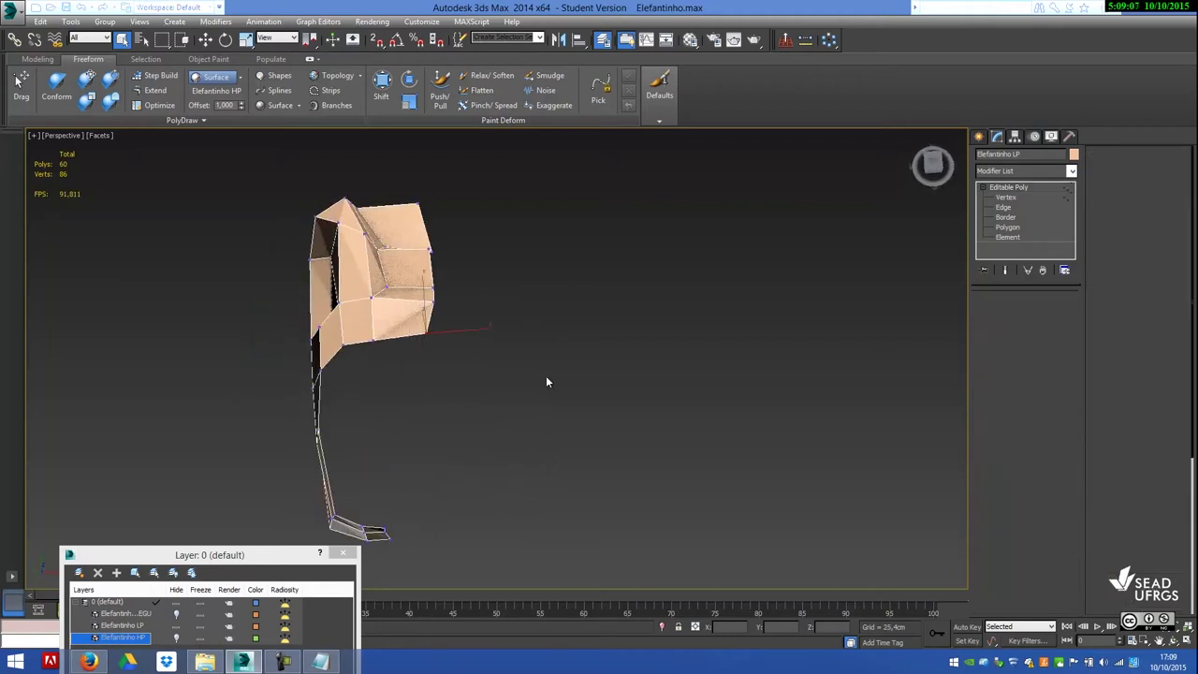
pyautogui.press('1')
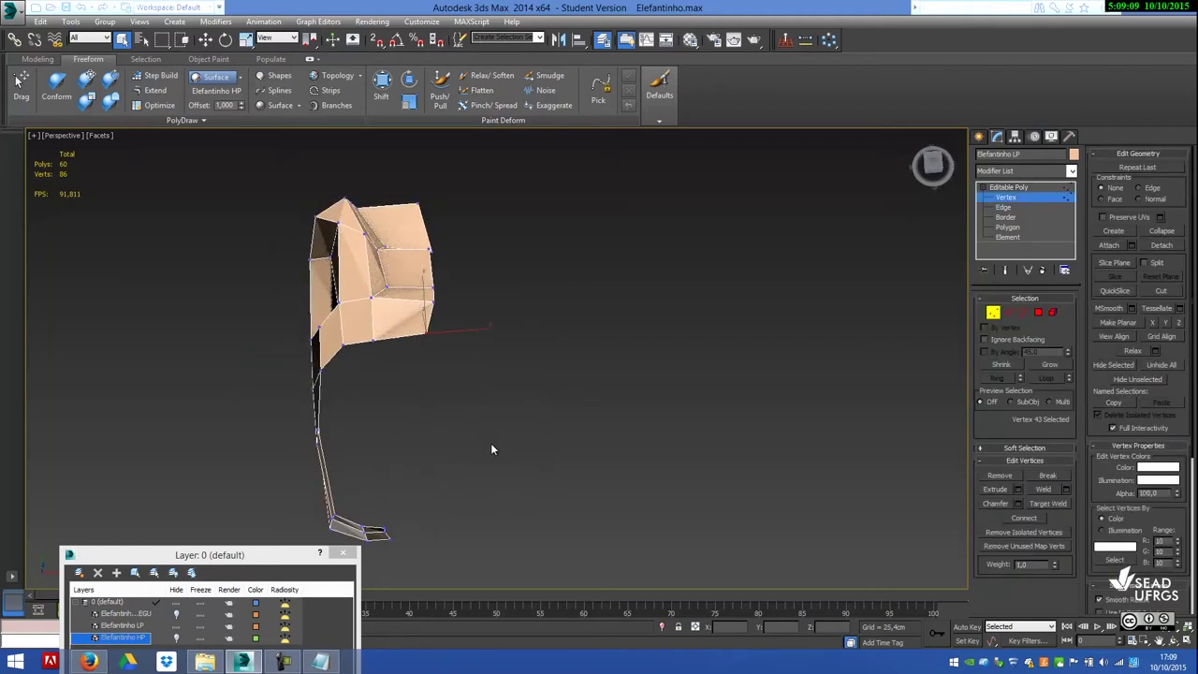
pyautogui.moveTo(442, 488)
pyautogui.keyDown('alt'); pyautogui.mouseDown(button='middle')
pyautogui.moveTo(463, 410)
pyautogui.moveTo(460, 422)
pyautogui.mouseUp(button='middle'); pyautogui.keyUp('alt')
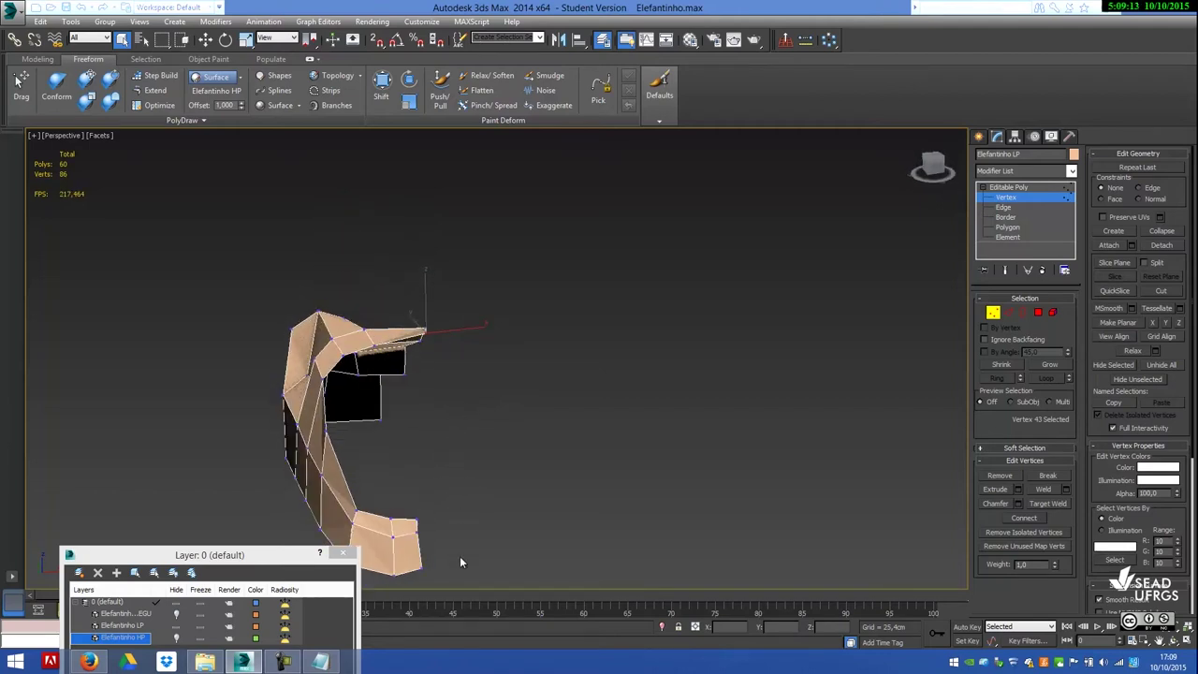
pyautogui.moveTo(417, 515)
pyautogui.mouseDown()
pyautogui.moveTo(409, 505)
pyautogui.moveTo(421, 497)
pyautogui.mouseUp()
pyautogui.moveTo(462, 435)
pyautogui.keyDown('alt'); pyautogui.mouseDown(button='middle')
pyautogui.moveTo(438, 503)
pyautogui.moveTo(487, 459)
pyautogui.mouseUp(button='middle'); pyautogui.keyUp('alt')
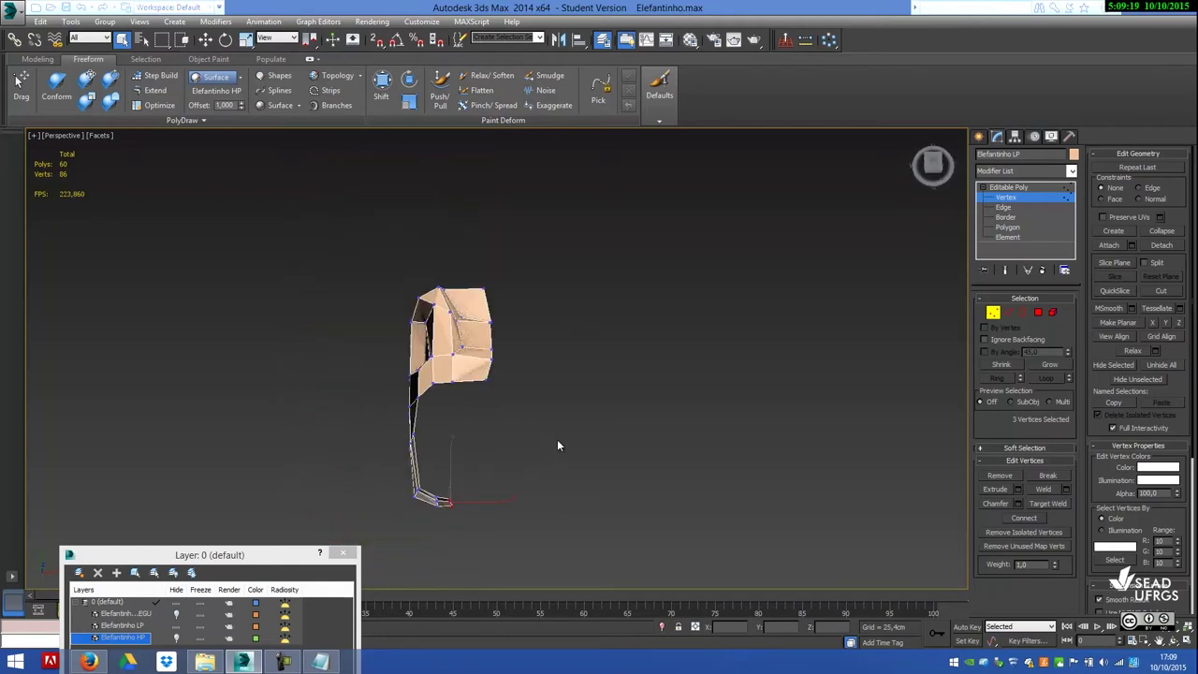
pyautogui.moveTo(583, 463); pyautogui.dragTo(477, 269)
pyautogui.moveTo(575, 399)
pyautogui.keyDown('alt'); pyautogui.mouseDown(button='middle')
pyautogui.moveTo(425, 302)
pyautogui.moveTo(584, 346)
pyautogui.moveTo(577, 353)
pyautogui.mouseUp(button='middle'); pyautogui.keyUp('alt')
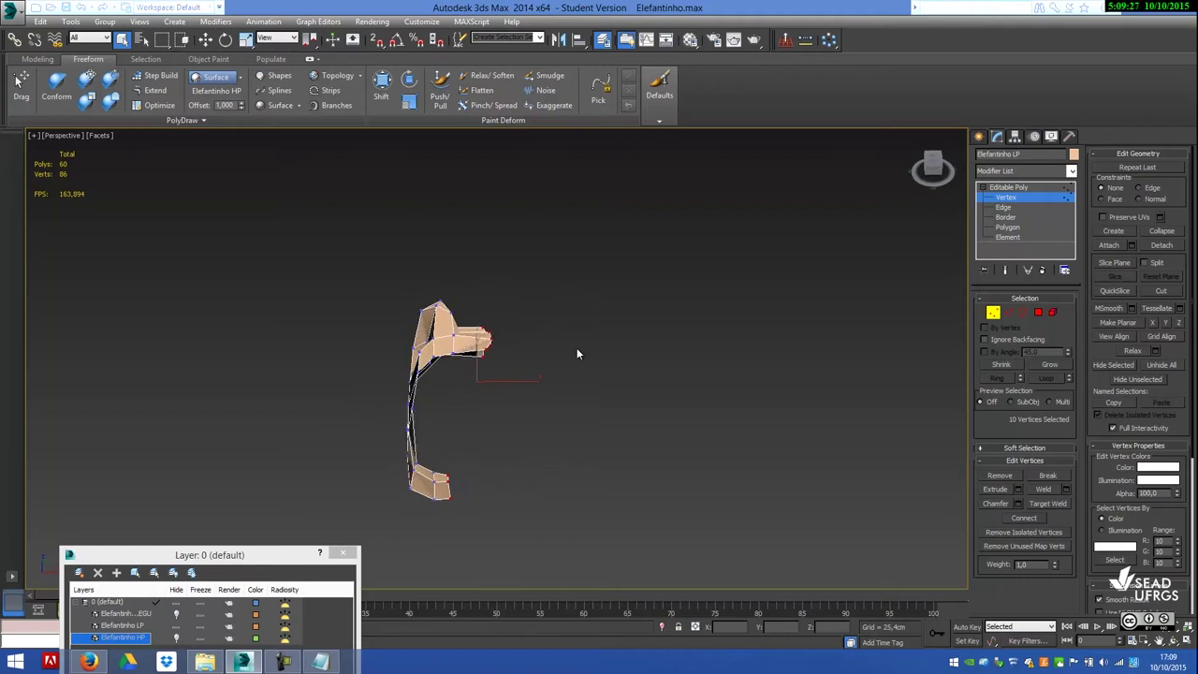
pyautogui.click(14, 576)
pyautogui.click(63, 530)
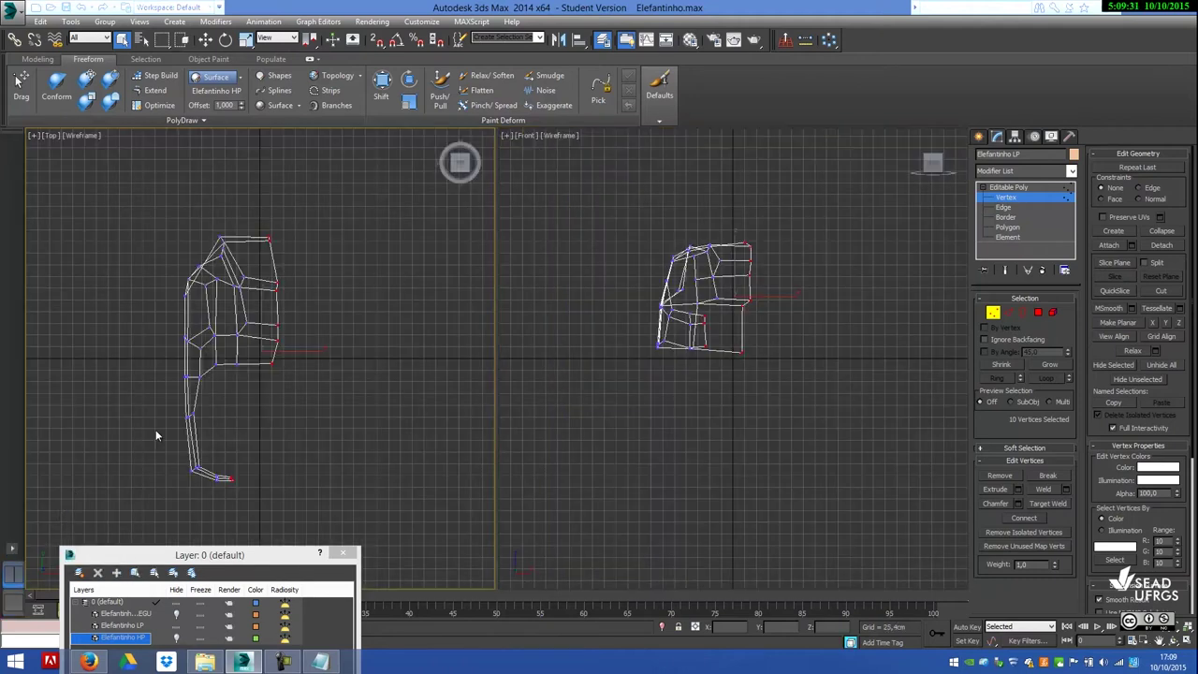
# Hide the grid, set both Top and Front viewports to Facets shading, and orbit them into 3D.
pyautogui.press('g')
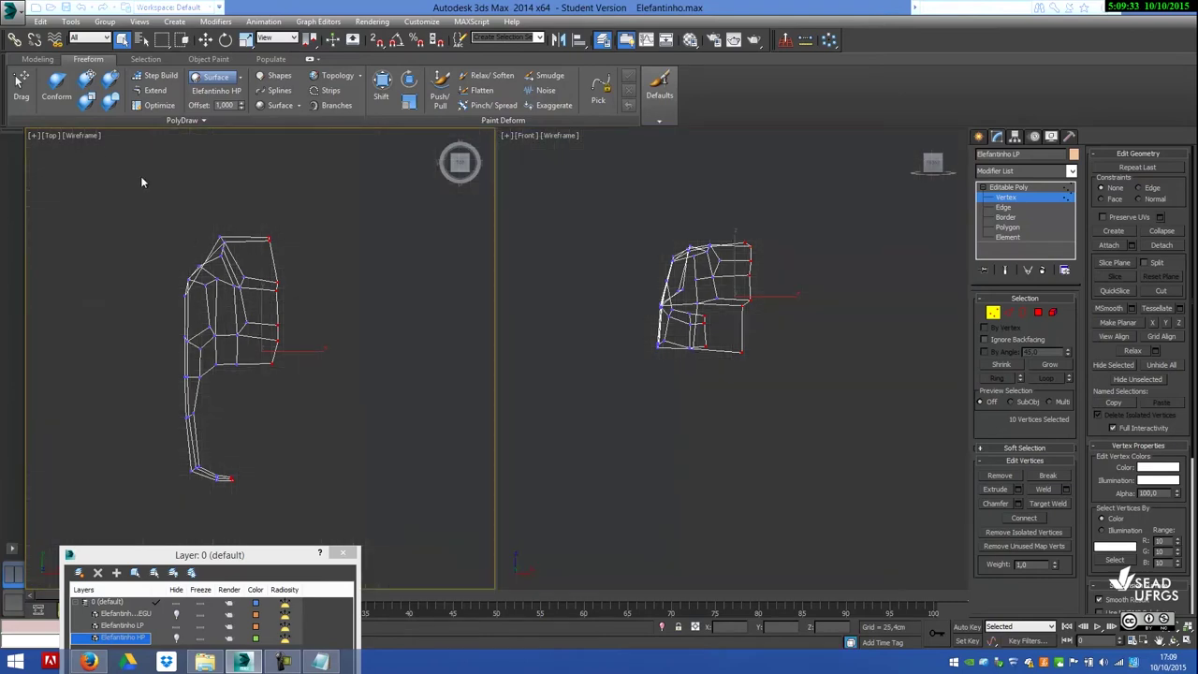
pyautogui.click(80, 136)
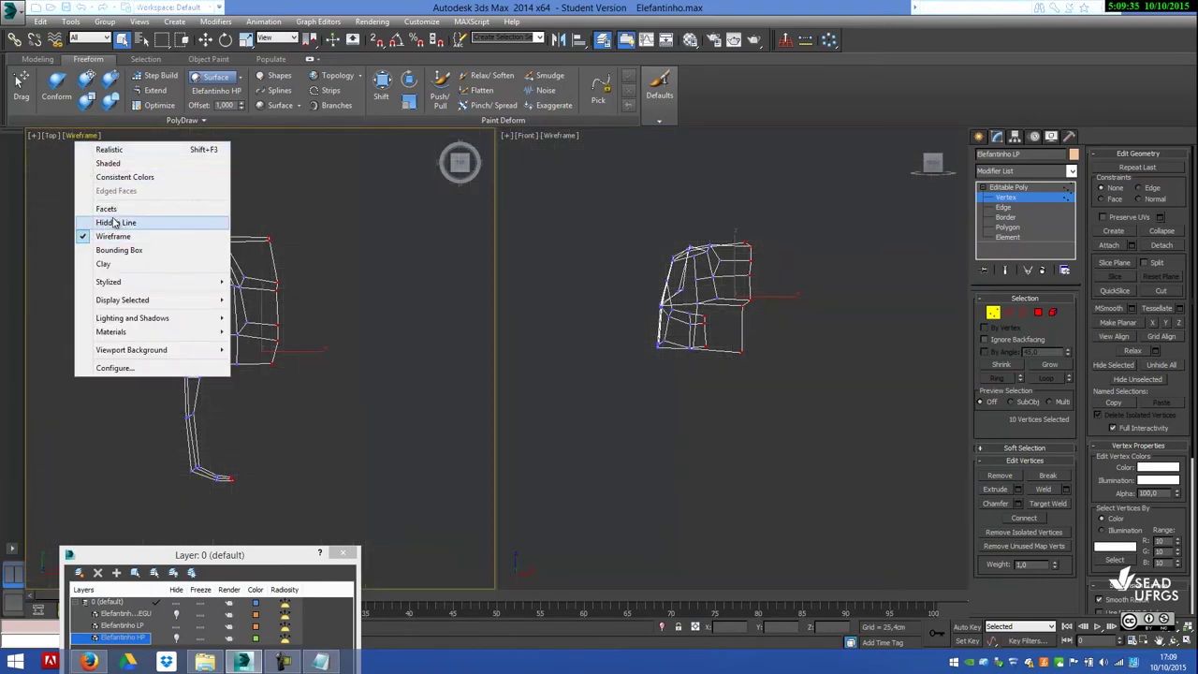
pyautogui.click(106, 209)
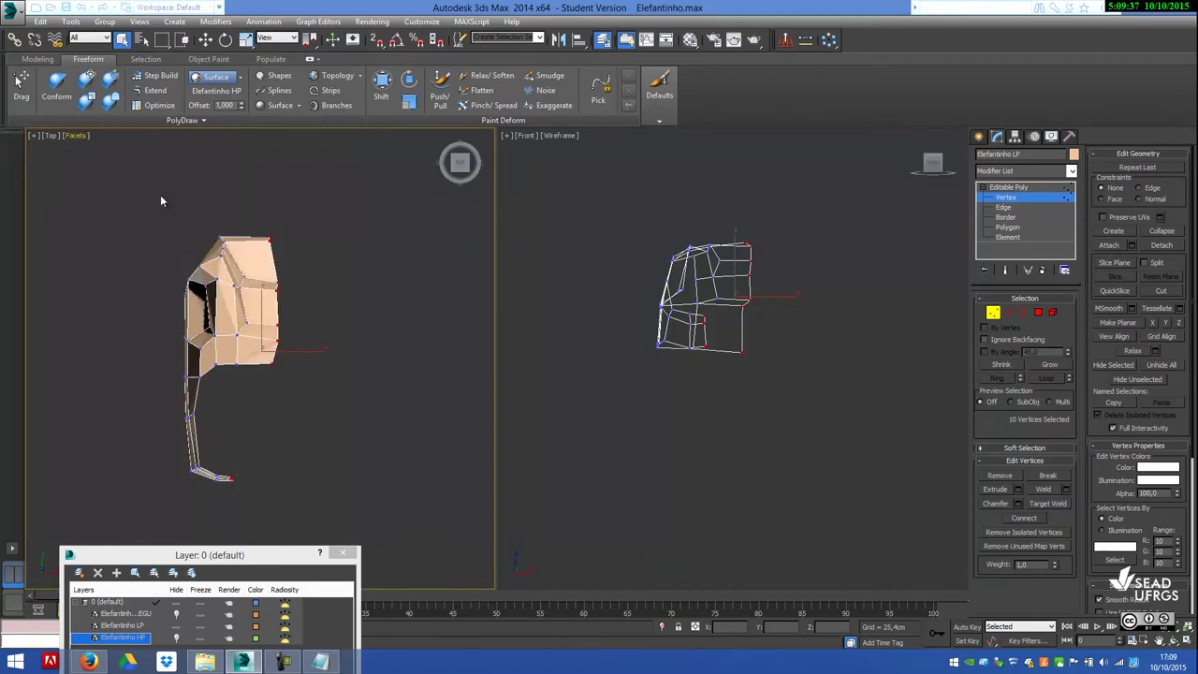
pyautogui.click(559, 136)
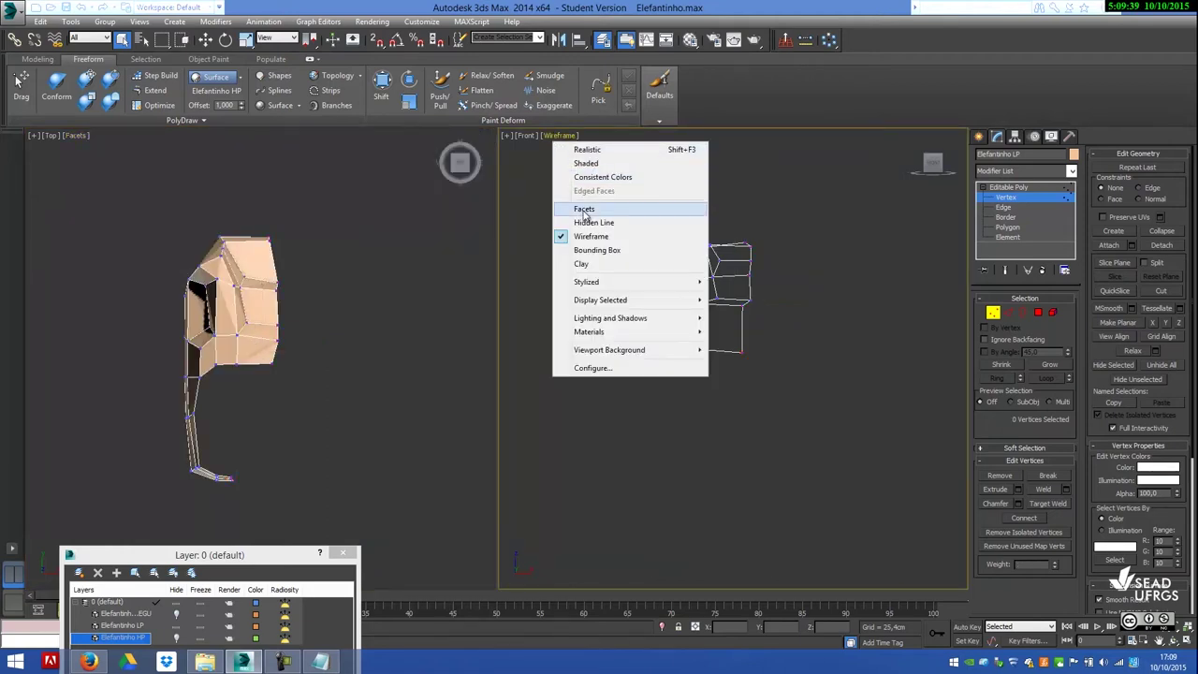
pyautogui.click(584, 209)
pyautogui.moveTo(608, 339)
pyautogui.keyDown('alt'); pyautogui.mouseDown(button='middle')
pyautogui.moveTo(700, 433)
pyautogui.moveTo(681, 433)
pyautogui.mouseUp(button='middle'); pyautogui.keyUp('alt')
pyautogui.moveTo(263, 420)
pyautogui.keyDown('alt'); pyautogui.mouseDown(button='middle')
pyautogui.moveTo(160, 327)
pyautogui.moveTo(138, 383)
pyautogui.moveTo(216, 412)
pyautogui.moveTo(276, 394)
pyautogui.moveTo(215, 339)
pyautogui.mouseUp(button='middle'); pyautogui.keyUp('alt')
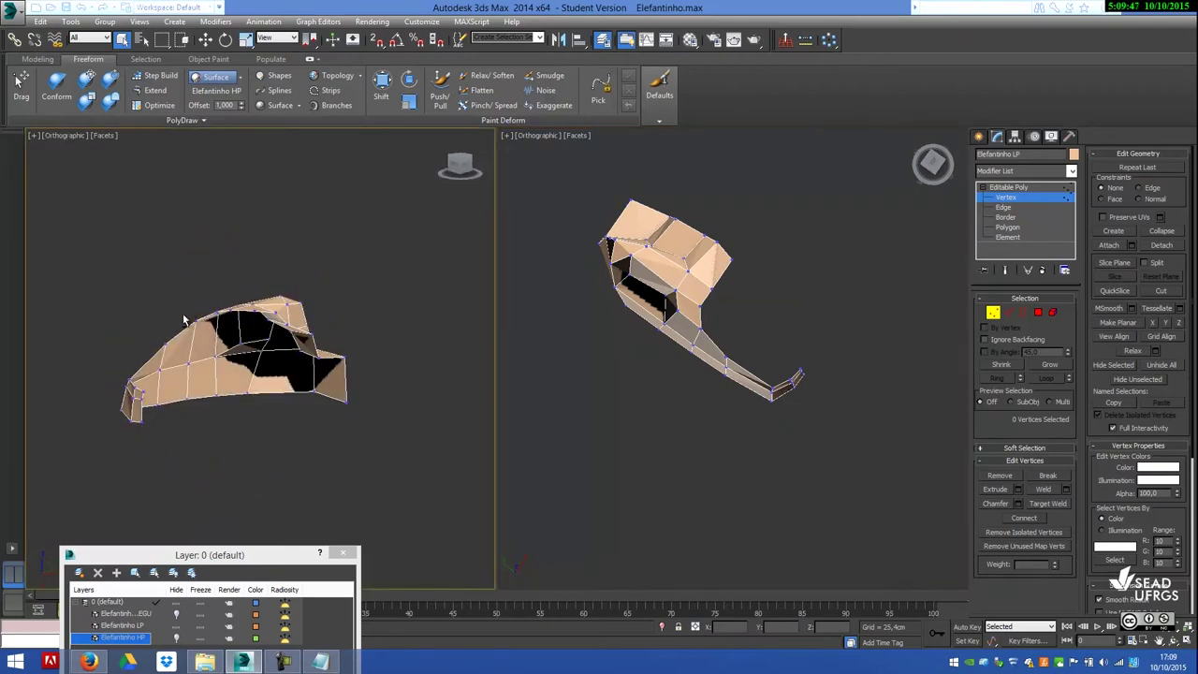
# Box-select vertices at the cage's lower end and top until ten are selected, checking from both views.
pyautogui.keyDown('alt'); pyautogui.moveTo(188, 316); pyautogui.dragTo(183, 325, button='middle'); pyautogui.keyUp('alt')
pyautogui.keyDown('alt'); pyautogui.moveTo(786, 292); pyautogui.dragTo(718, 293, button='middle'); pyautogui.keyUp('alt')
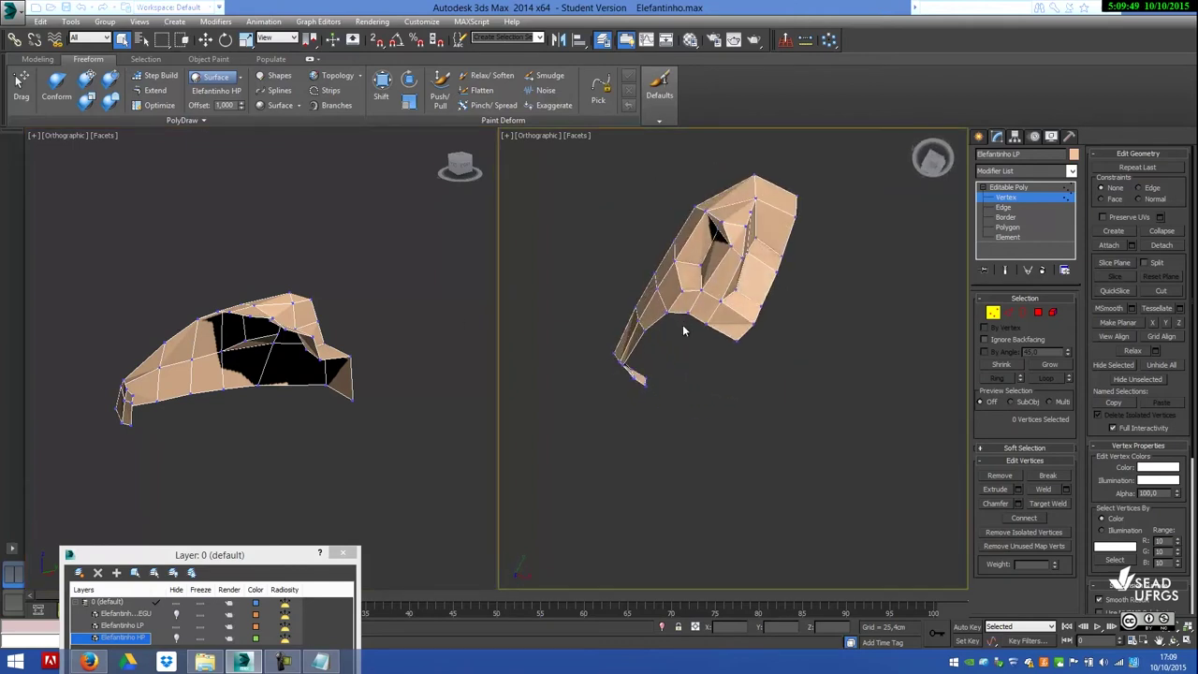
pyautogui.moveTo(721, 442); pyautogui.dragTo(672, 352)
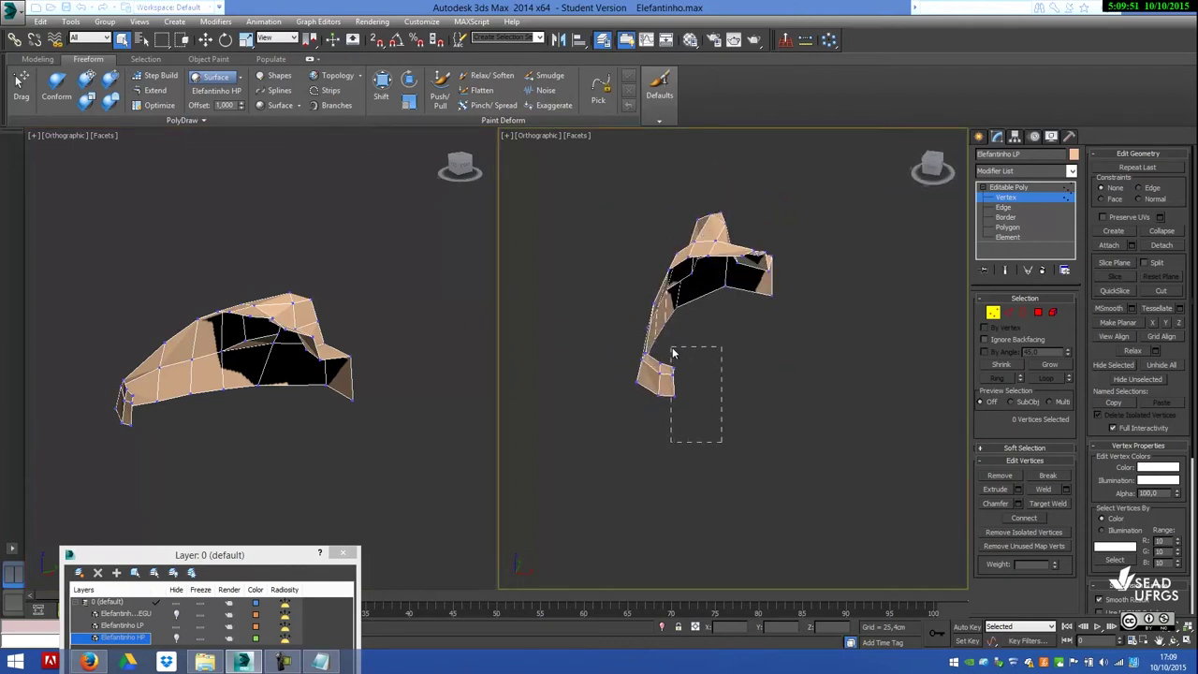
pyautogui.keyDown('alt'); pyautogui.moveTo(722, 342); pyautogui.dragTo(721, 396, button='middle'); pyautogui.keyUp('alt')
pyautogui.moveTo(857, 372); pyautogui.dragTo(744, 141)
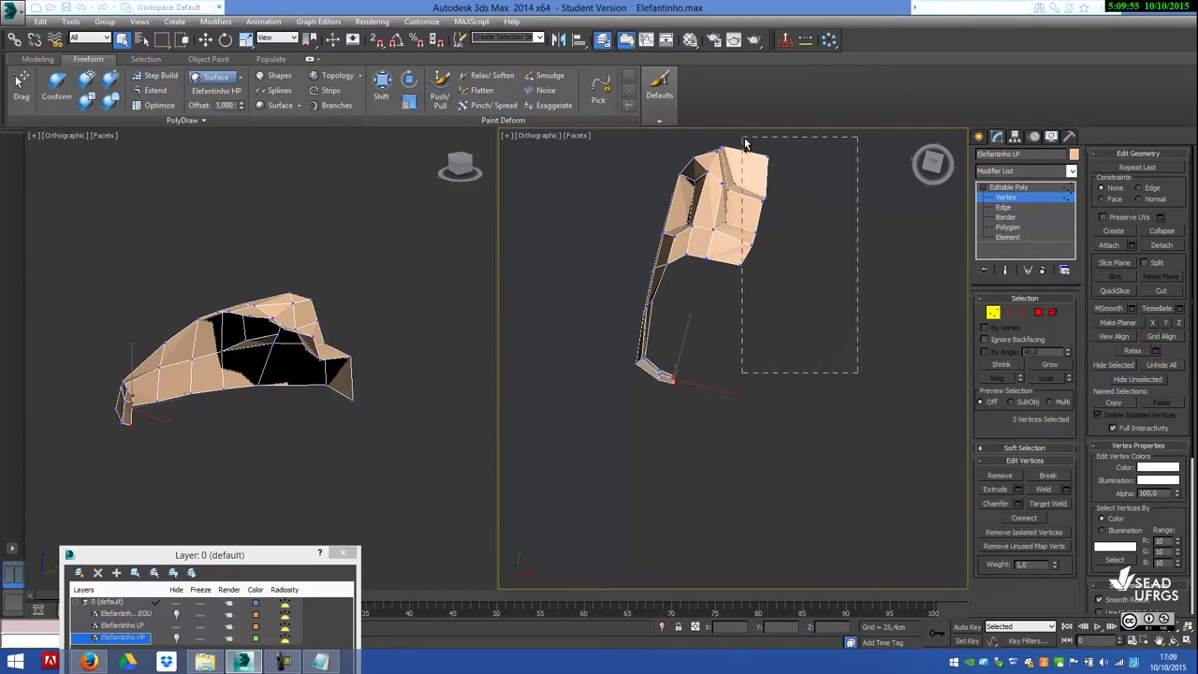
pyautogui.moveTo(732, 260); pyautogui.dragTo(784, 315)
pyautogui.moveTo(792, 309)
pyautogui.keyDown('alt'); pyautogui.mouseDown(button='middle')
pyautogui.moveTo(735, 262)
pyautogui.moveTo(749, 251)
pyautogui.mouseUp(button='middle'); pyautogui.keyUp('alt')
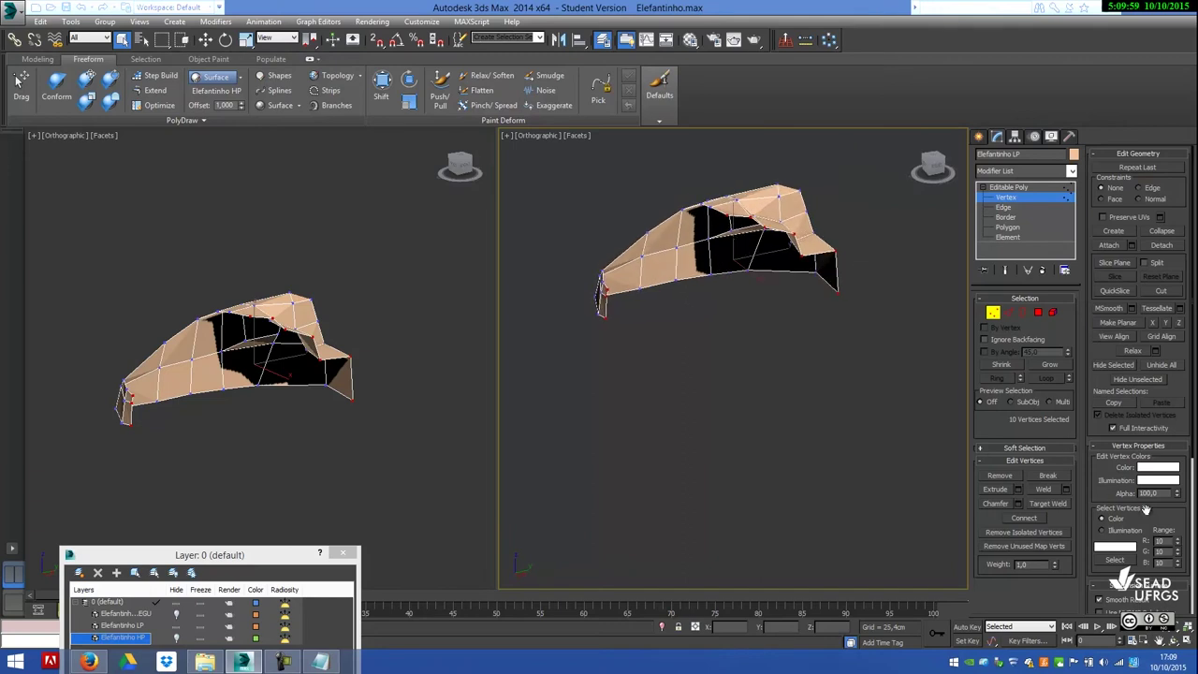
pyautogui.moveTo(220, 382)
pyautogui.keyDown('alt'); pyautogui.mouseDown(button='middle')
pyautogui.moveTo(309, 434)
pyautogui.moveTo(287, 449)
pyautogui.mouseUp(button='middle'); pyautogui.keyUp('alt')
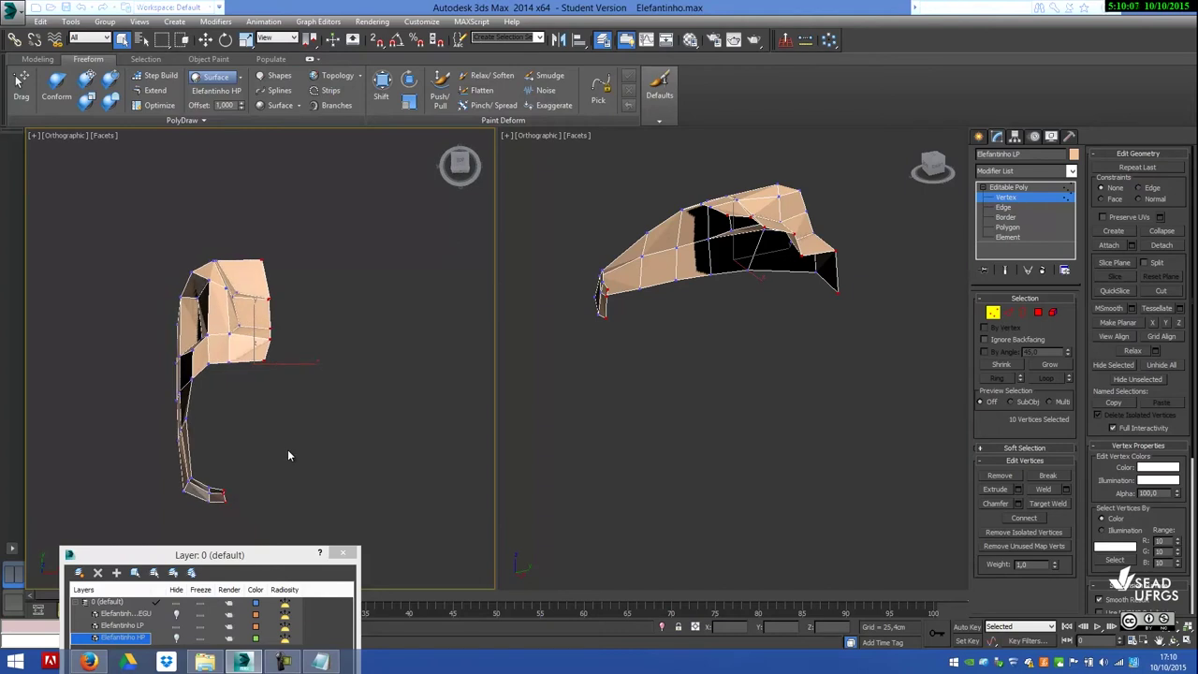
# Flatten the ten selected vertices with Make Planar along Z, Y and X.
pyautogui.click(1179, 323)
pyautogui.click(1179, 323)
pyautogui.click(1164, 325)
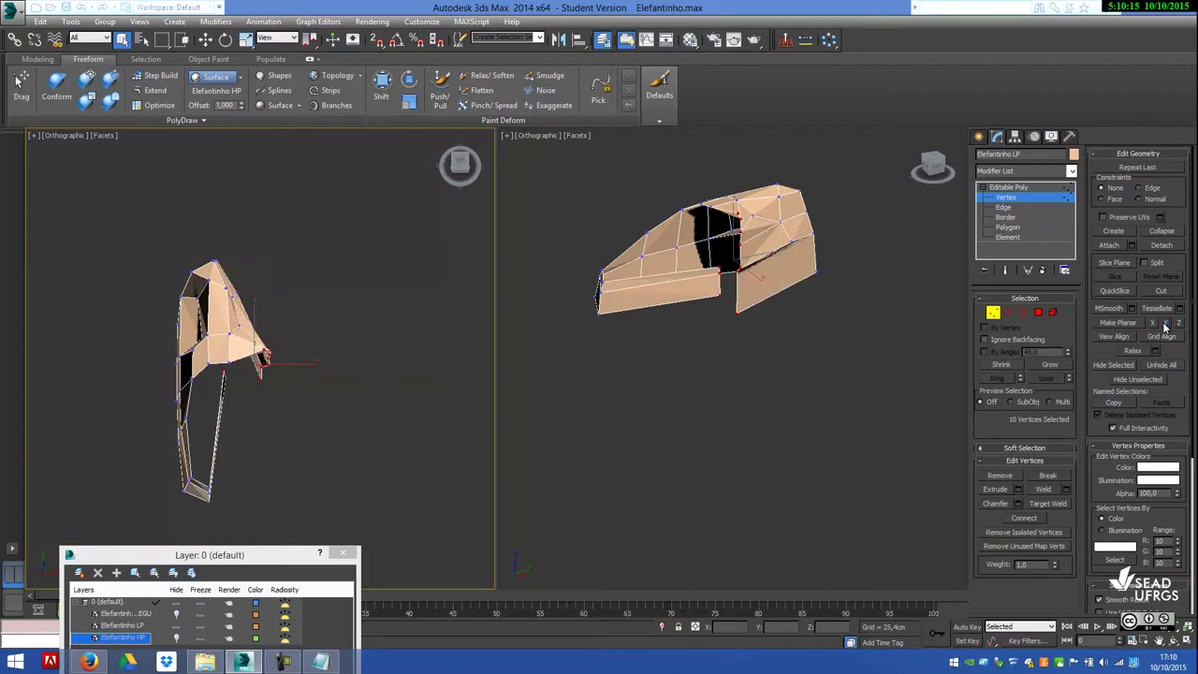
pyautogui.click(1161, 324)
pyautogui.click(1153, 323)
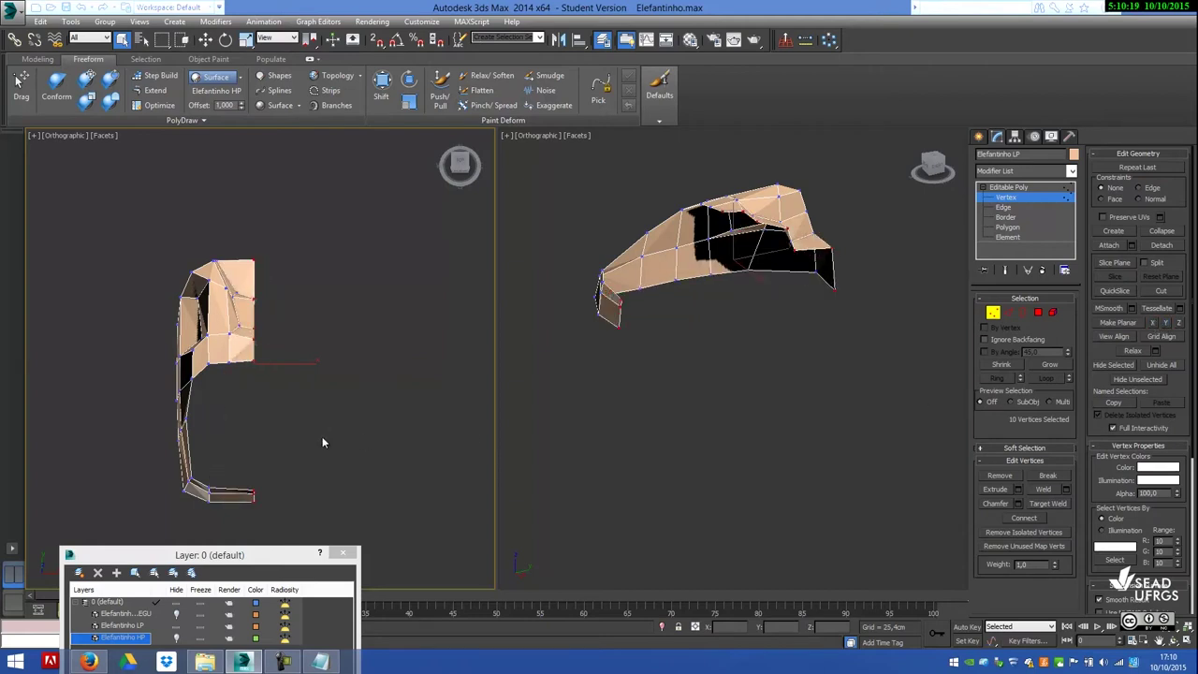
# Select the cage's bottom-rim vertices and flatten them along Y and X, then pick three lower vertices.
pyautogui.moveTo(320, 436)
pyautogui.keyDown('alt'); pyautogui.mouseDown(button='middle')
pyautogui.moveTo(304, 375)
pyautogui.moveTo(341, 377)
pyautogui.moveTo(225, 406)
pyautogui.moveTo(166, 355)
pyautogui.moveTo(248, 331)
pyautogui.moveTo(401, 372)
pyautogui.moveTo(421, 356)
pyautogui.mouseUp(button='middle'); pyautogui.keyUp('alt')
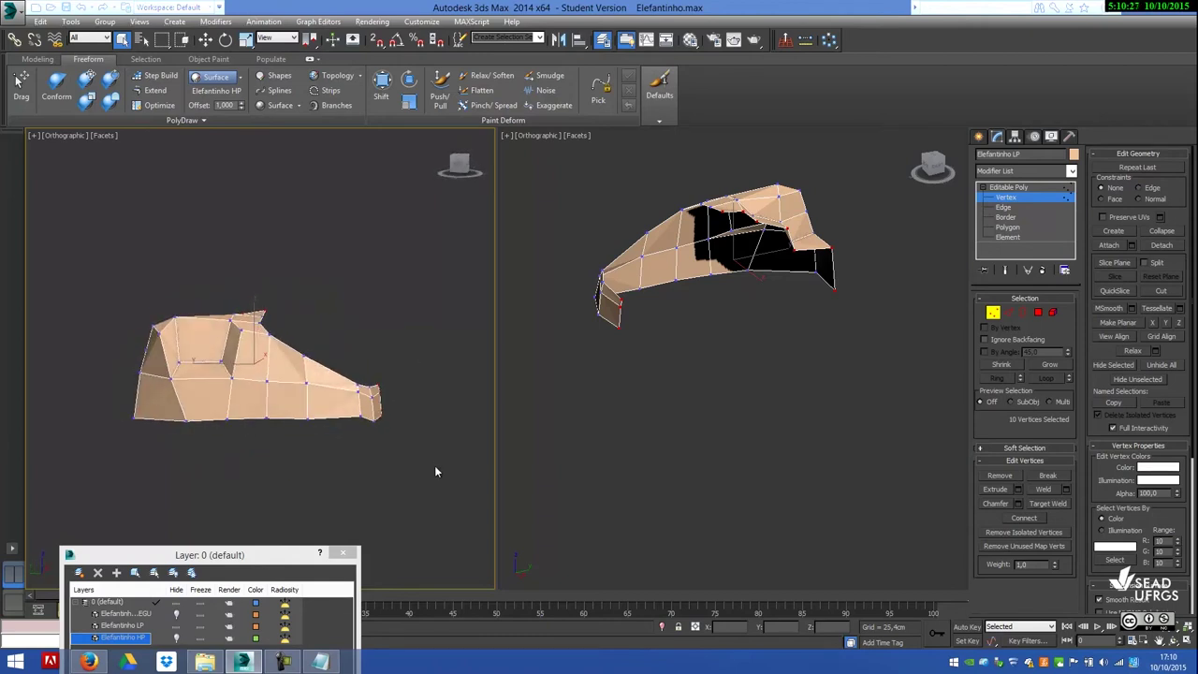
pyautogui.moveTo(96, 450); pyautogui.dragTo(82, 418)
pyautogui.moveTo(400, 447)
pyautogui.keyDown('alt'); pyautogui.mouseDown(button='middle')
pyautogui.moveTo(225, 430)
pyautogui.moveTo(359, 455)
pyautogui.moveTo(421, 451)
pyautogui.mouseUp(button='middle'); pyautogui.keyUp('alt')
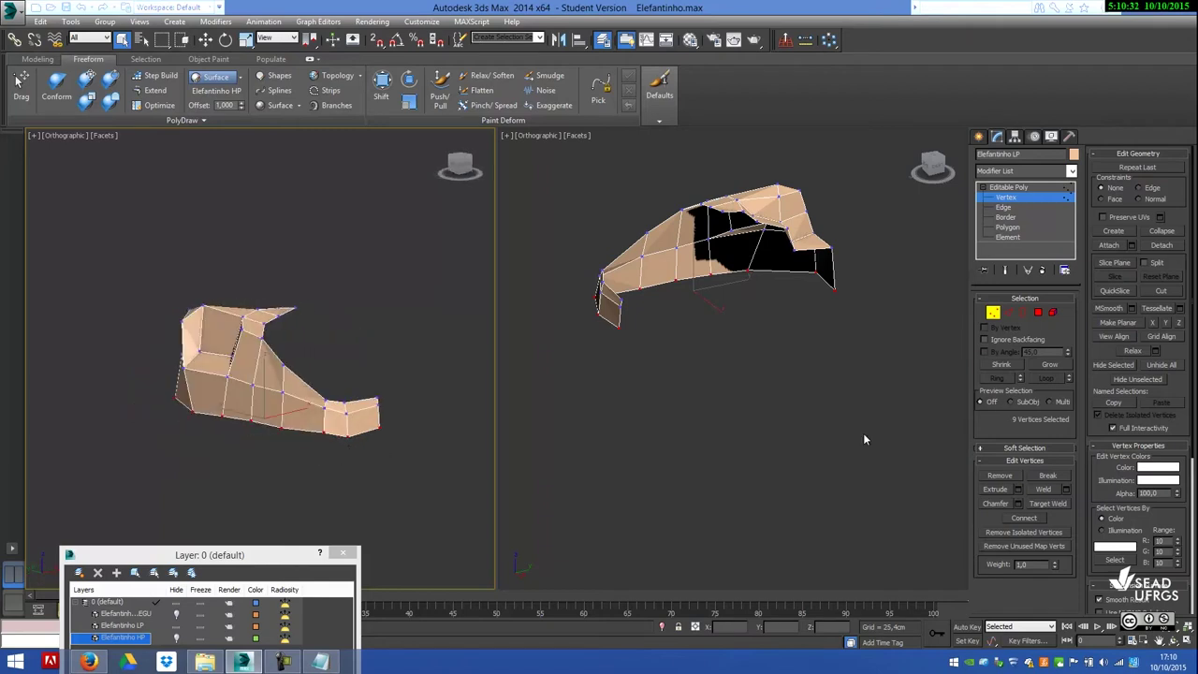
pyautogui.click(1164, 322)
pyautogui.click(1165, 322)
pyautogui.click(1178, 323)
pyautogui.moveTo(421, 449)
pyautogui.keyDown('alt'); pyautogui.mouseDown(button='middle')
pyautogui.moveTo(231, 450)
pyautogui.moveTo(338, 445)
pyautogui.moveTo(249, 463)
pyautogui.moveTo(97, 446)
pyautogui.moveTo(321, 471)
pyautogui.moveTo(162, 479)
pyautogui.moveTo(158, 523)
pyautogui.moveTo(393, 471)
pyautogui.moveTo(364, 387)
pyautogui.moveTo(345, 405)
pyautogui.moveTo(364, 377)
pyautogui.moveTo(350, 396)
pyautogui.moveTo(350, 353)
pyautogui.moveTo(265, 462)
pyautogui.mouseUp(button='middle'); pyautogui.keyUp('alt')
pyautogui.moveTo(265, 462); pyautogui.dragTo(235, 406)
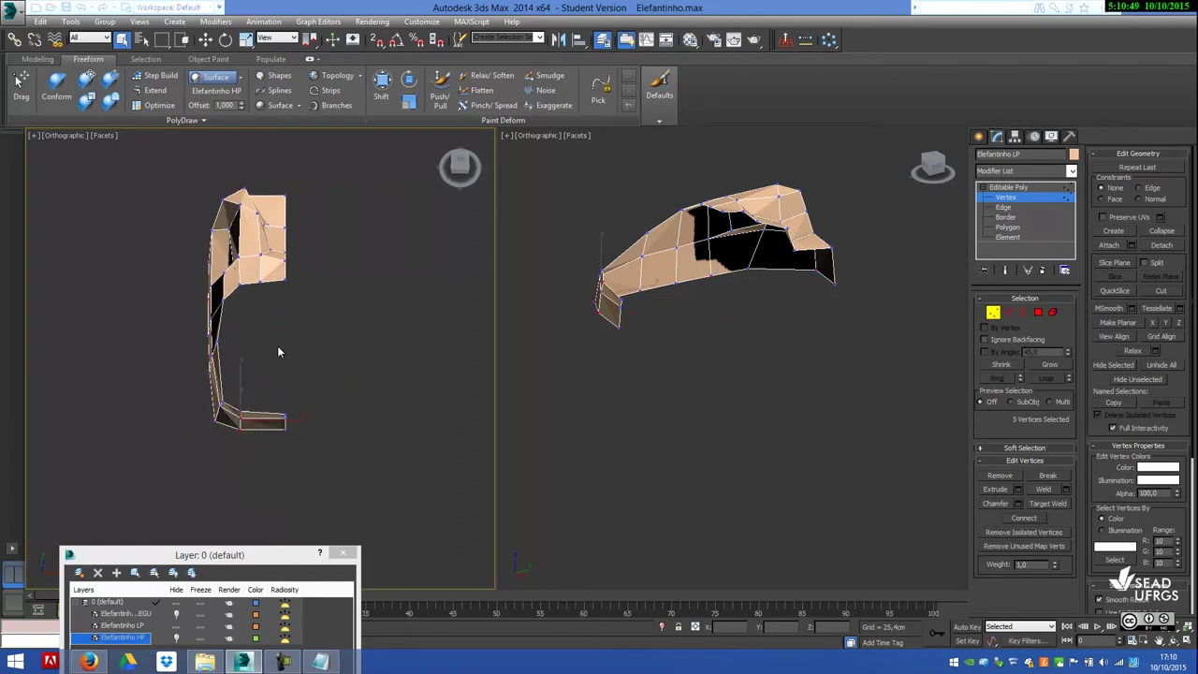
# Add a fourth lower vertex and line the four up with Make Planar X.
pyautogui.keyDown('ctrl'); pyautogui.click(260, 284); pyautogui.keyUp('ctrl')
pyautogui.keyDown('alt'); pyautogui.moveTo(294, 353); pyautogui.dragTo(296, 331, button='middle'); pyautogui.keyUp('alt')
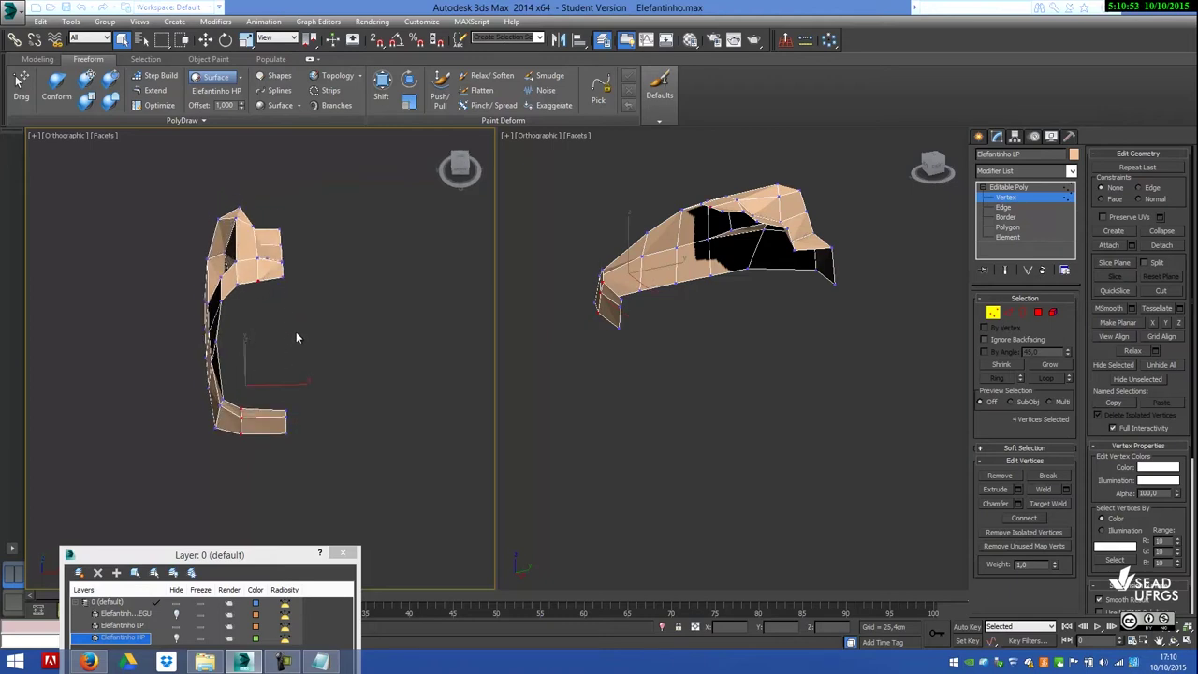
pyautogui.click(1153, 323)
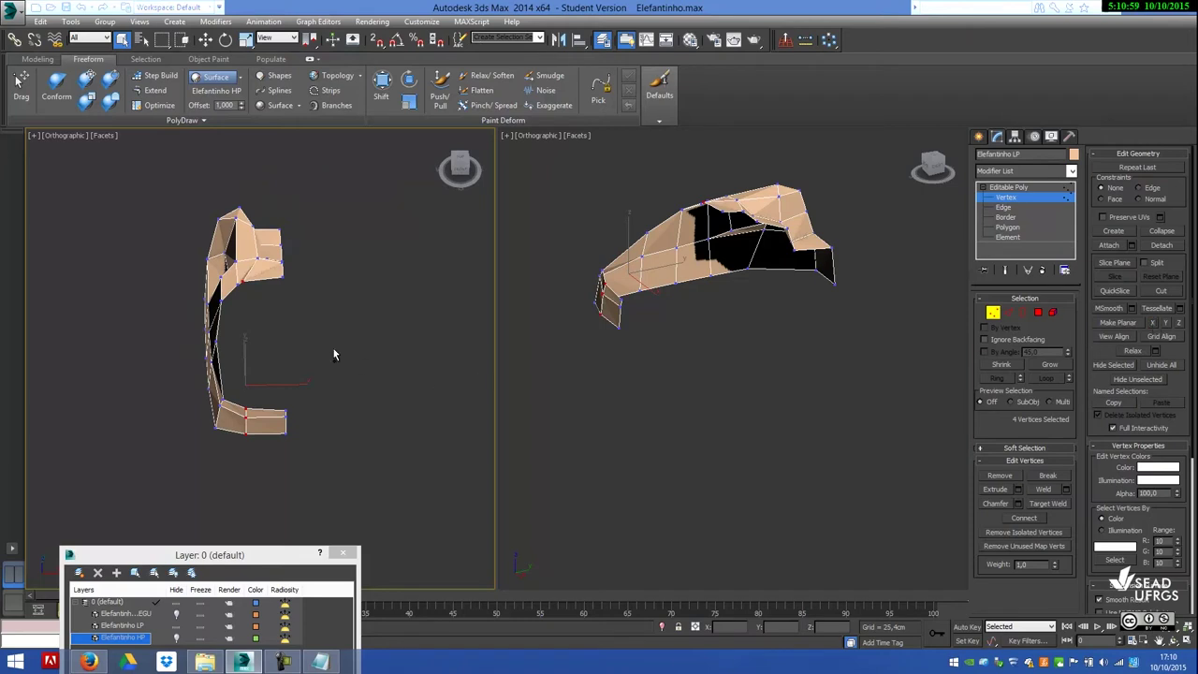
pyautogui.click(282, 278)
pyautogui.hotkey('ctrl', 'z')
pyautogui.click(1154, 323)
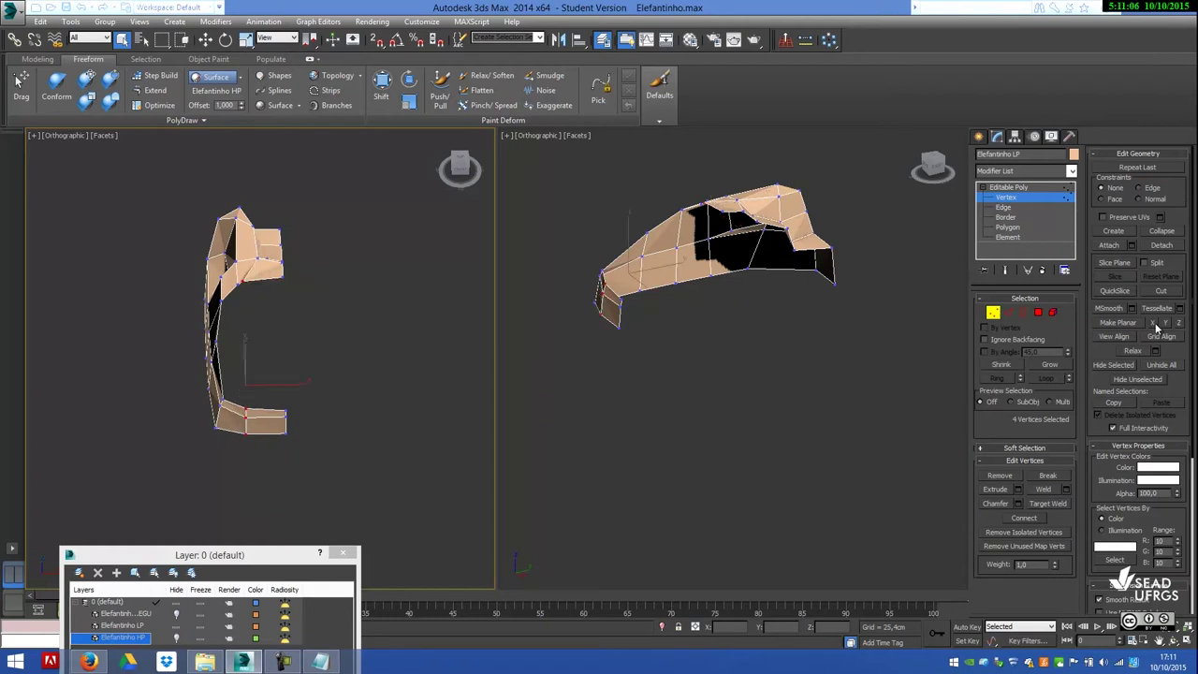
# Slide the bottom vertices right along their edges with Edge constraint, then reset Constraints to None.
pyautogui.click(205, 39)
pyautogui.moveTo(283, 382); pyautogui.dragTo(309, 384)
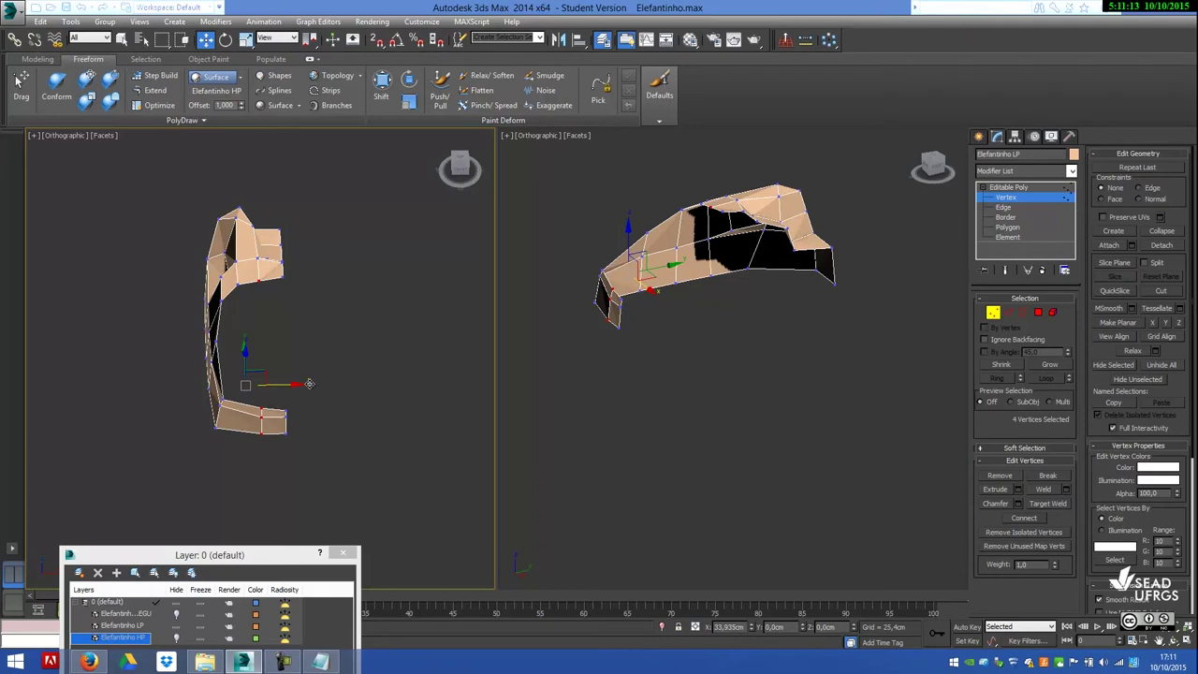
pyautogui.hotkey('ctrl', 'z')
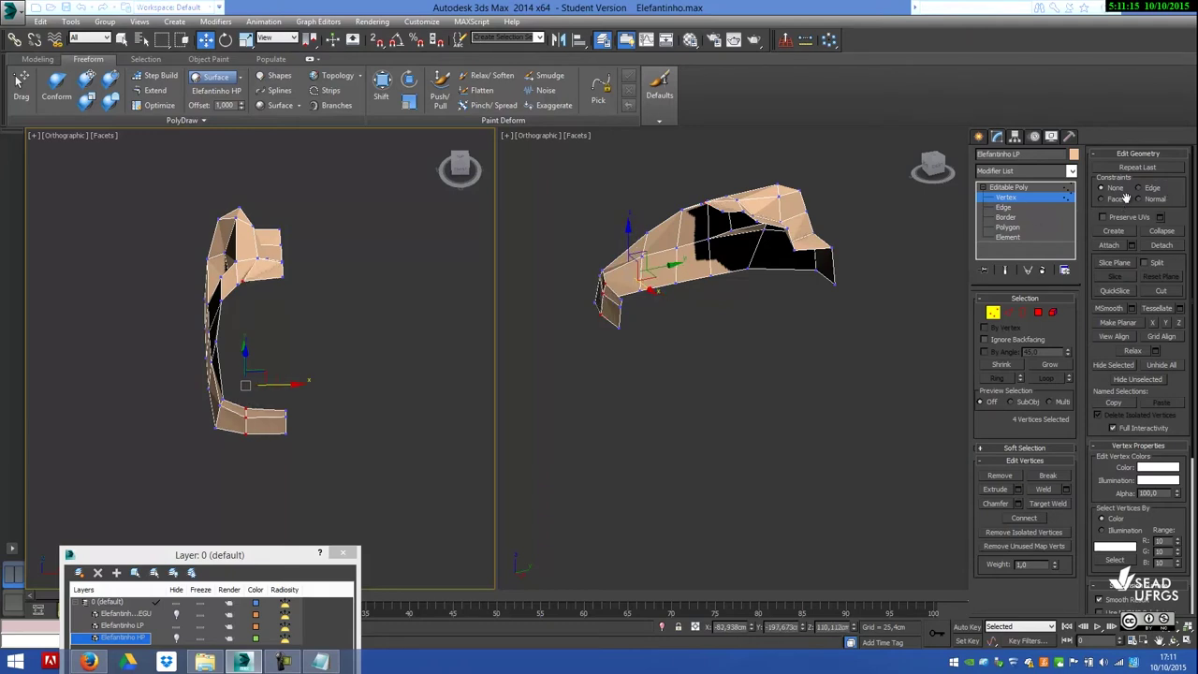
pyautogui.click(1149, 189)
pyautogui.moveTo(286, 385); pyautogui.dragTo(300, 385)
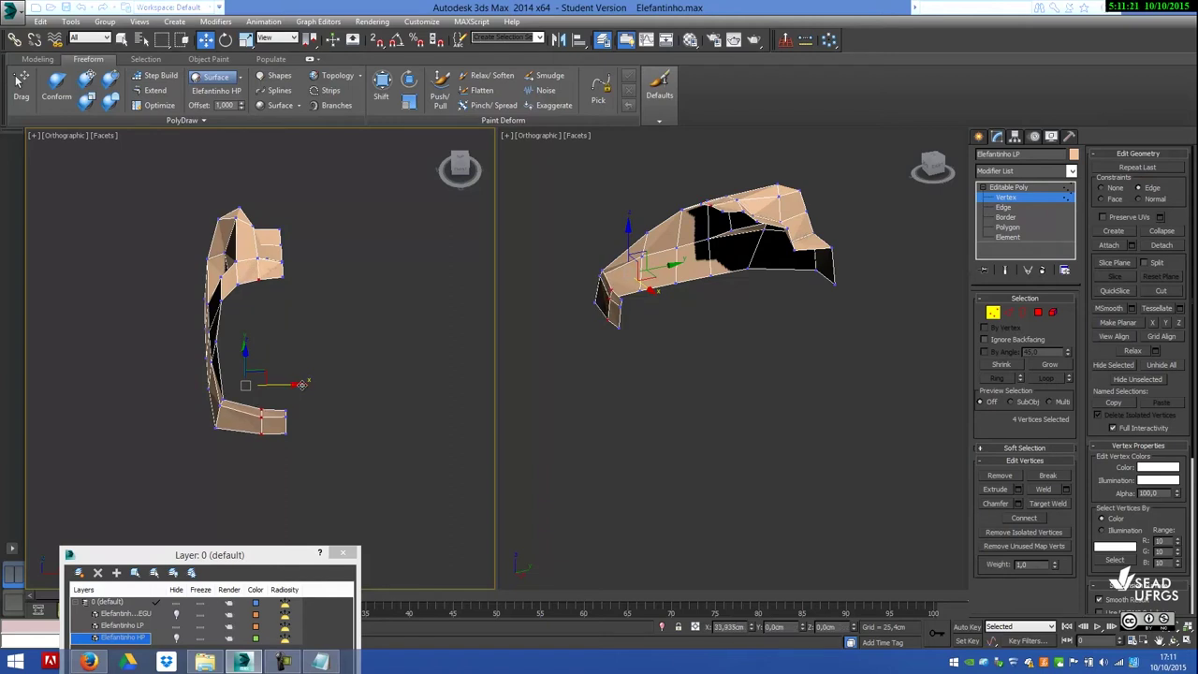
pyautogui.moveTo(300, 385); pyautogui.dragTo(316, 385)
pyautogui.click(1103, 188)
pyautogui.click(351, 453)
pyautogui.moveTo(340, 451)
pyautogui.keyDown('alt'); pyautogui.mouseDown(button='middle')
pyautogui.moveTo(299, 415)
pyautogui.moveTo(203, 422)
pyautogui.moveTo(183, 452)
pyautogui.moveTo(131, 436)
pyautogui.moveTo(118, 396)
pyautogui.moveTo(91, 404)
pyautogui.moveTo(102, 437)
pyautogui.moveTo(310, 406)
pyautogui.moveTo(372, 371)
pyautogui.moveTo(406, 397)
pyautogui.moveTo(458, 393)
pyautogui.moveTo(438, 398)
pyautogui.mouseUp(button='middle'); pyautogui.keyUp('alt')
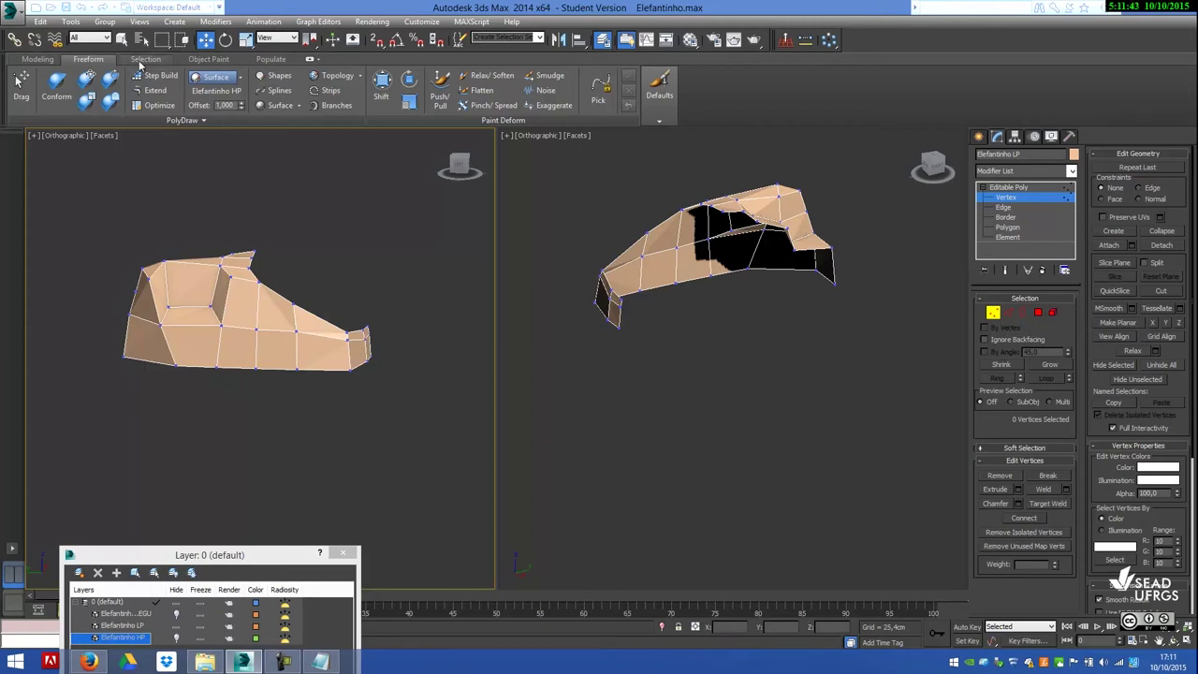
pyautogui.click(39, 59)
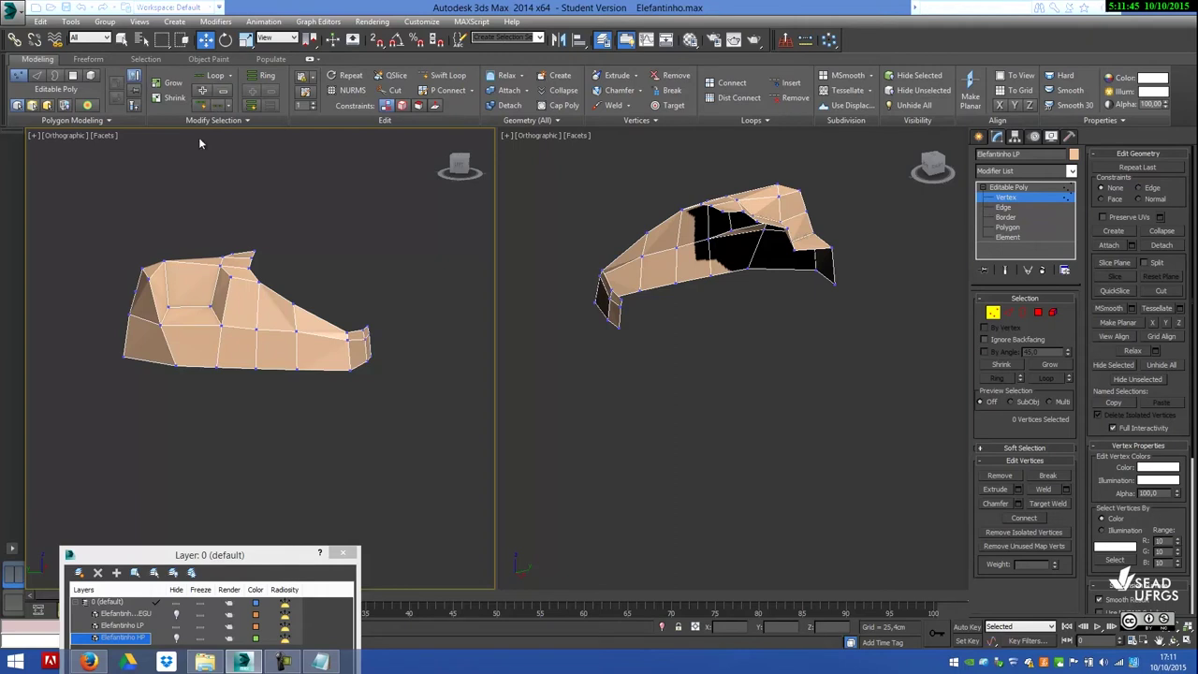
# Ring-select an edge around the cage and Connect the ring with Segments set to 2.
pyautogui.click(1008, 312)
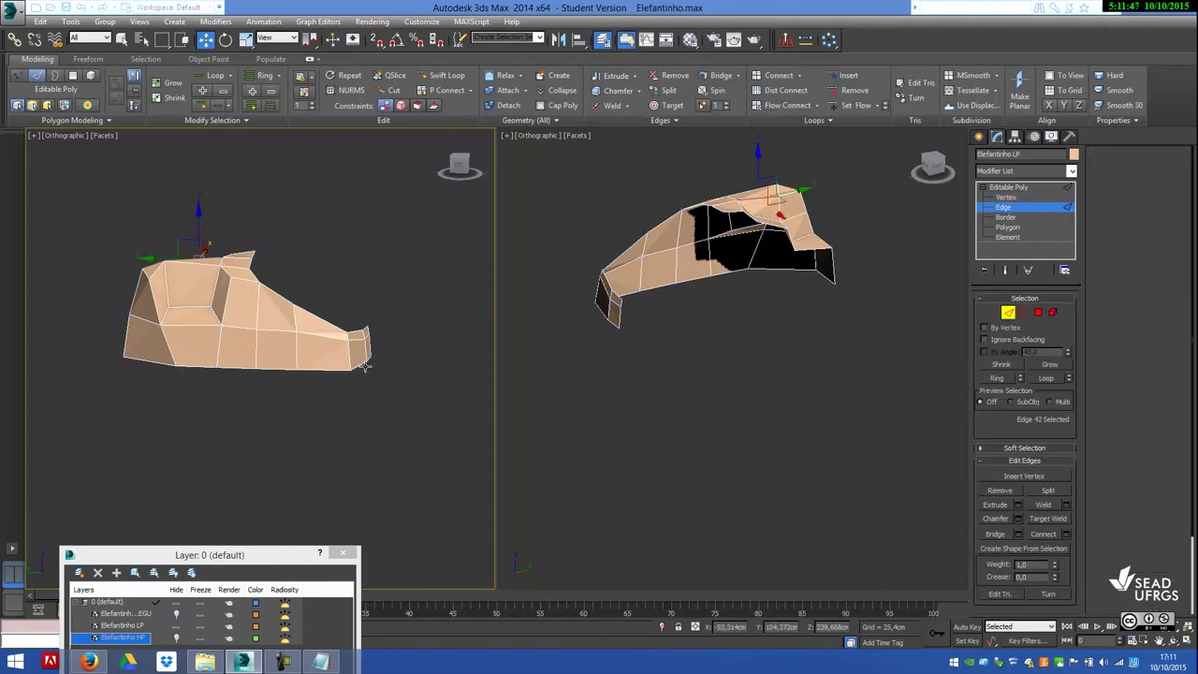
pyautogui.click(295, 350)
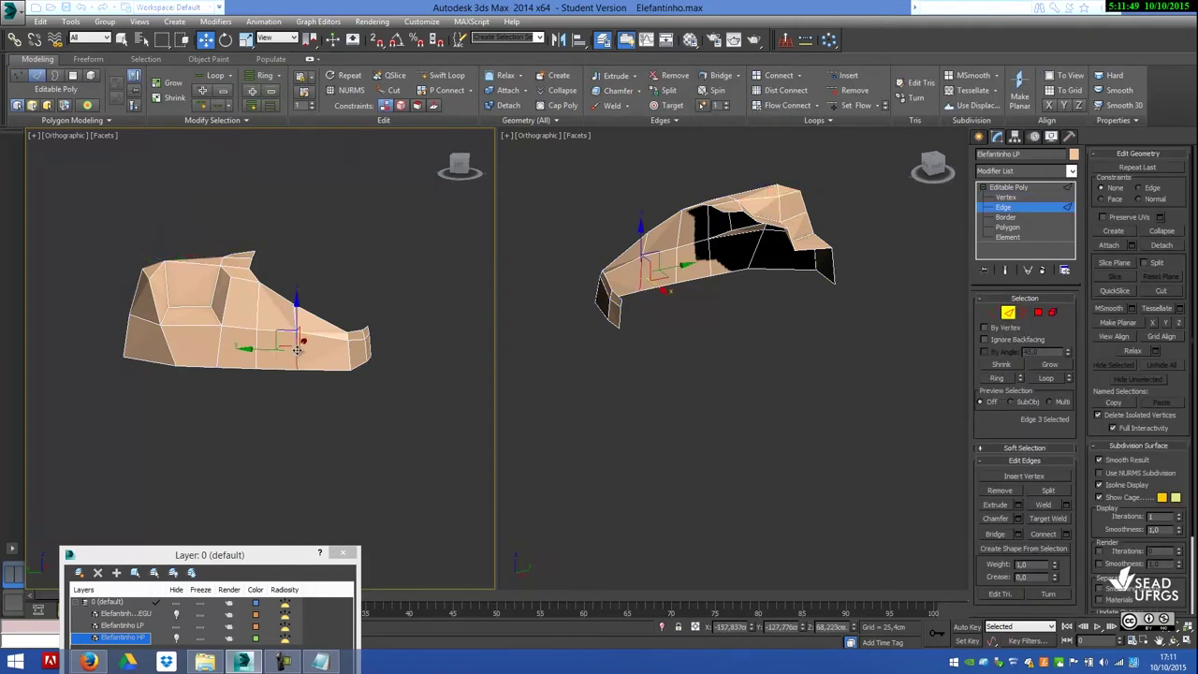
pyautogui.click(122, 39)
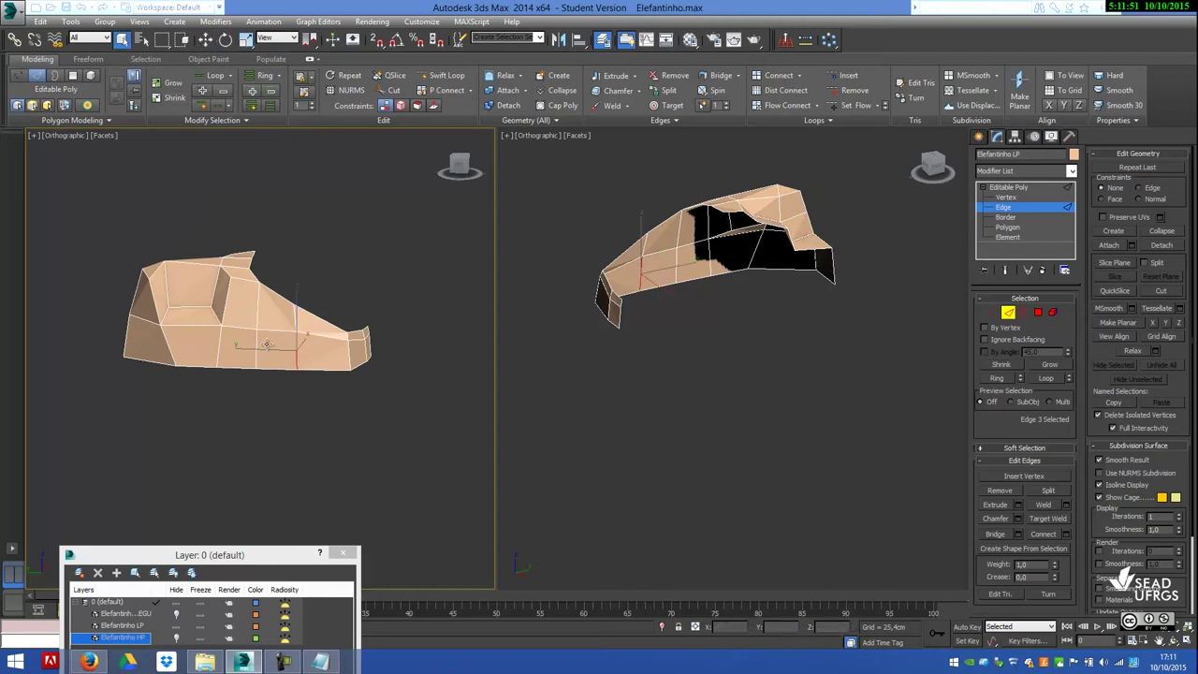
pyautogui.click(253, 78)
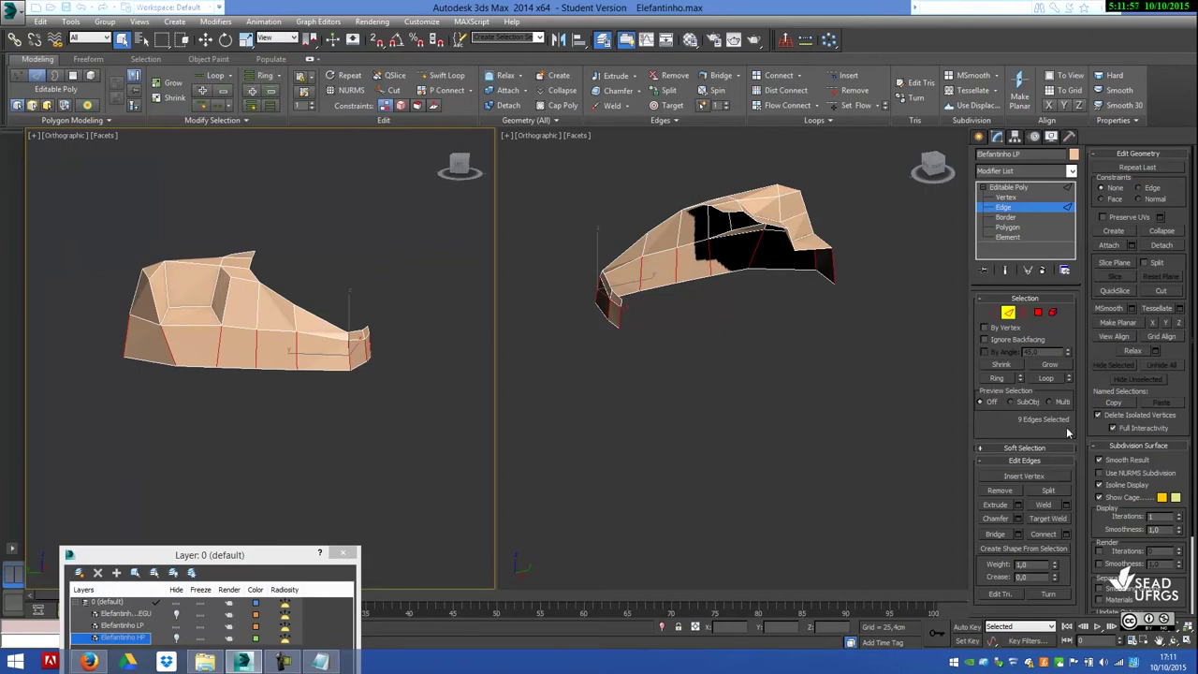
pyautogui.click(1063, 536)
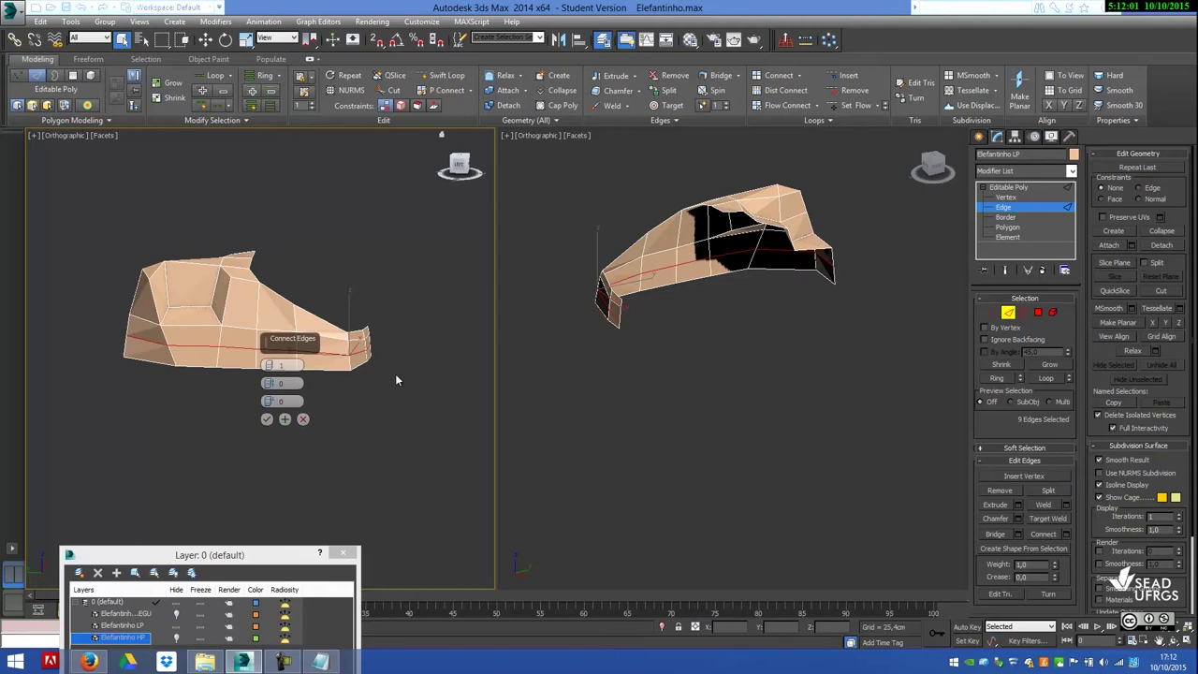
pyautogui.moveTo(268, 365); pyautogui.dragTo(271, 366)
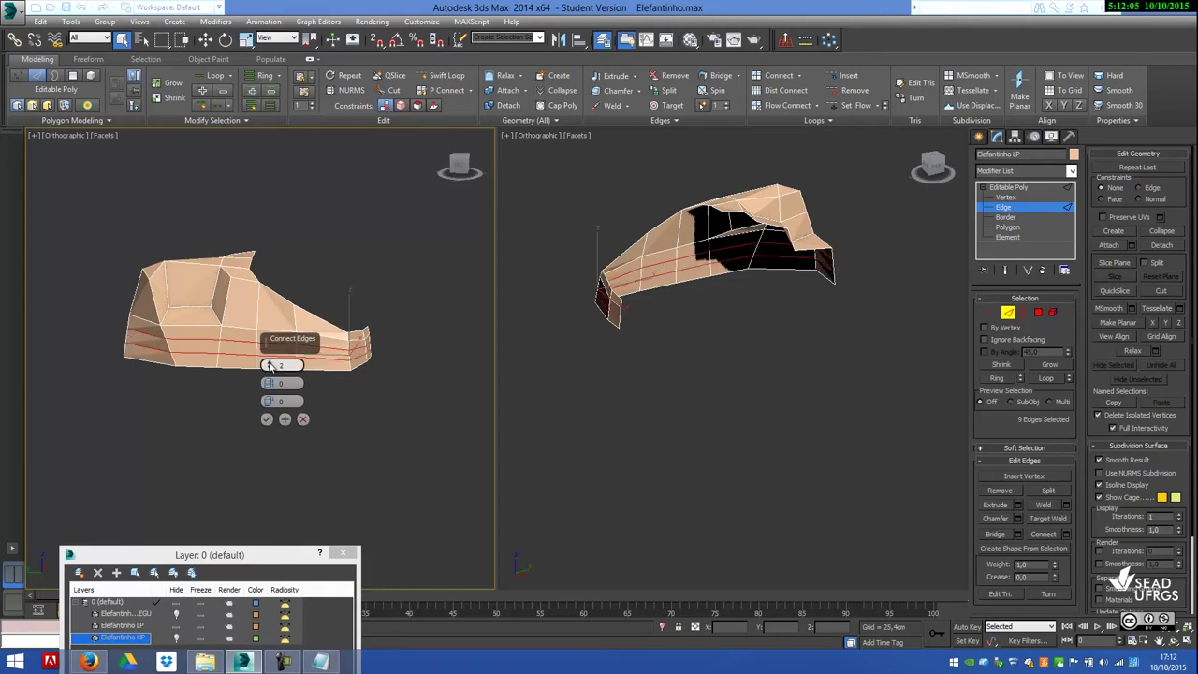
pyautogui.click(336, 291)
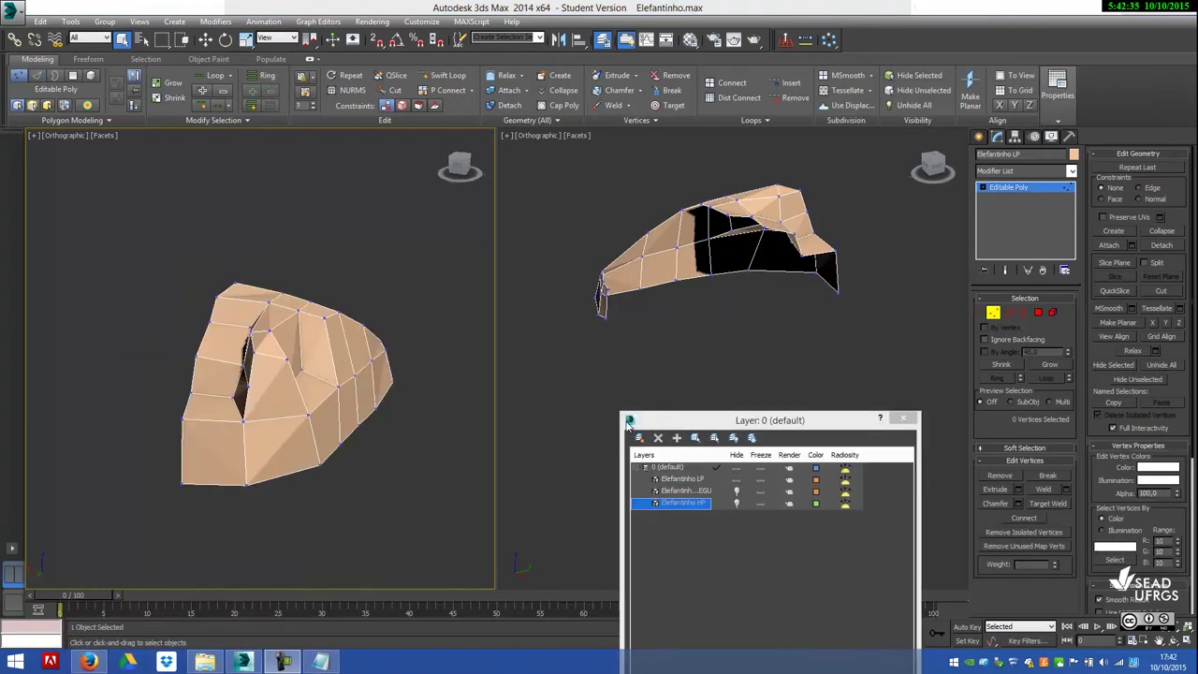
# Grow a vertical edge into a ring of nine edges, then return to Vertex level.
pyautogui.click(1010, 314)
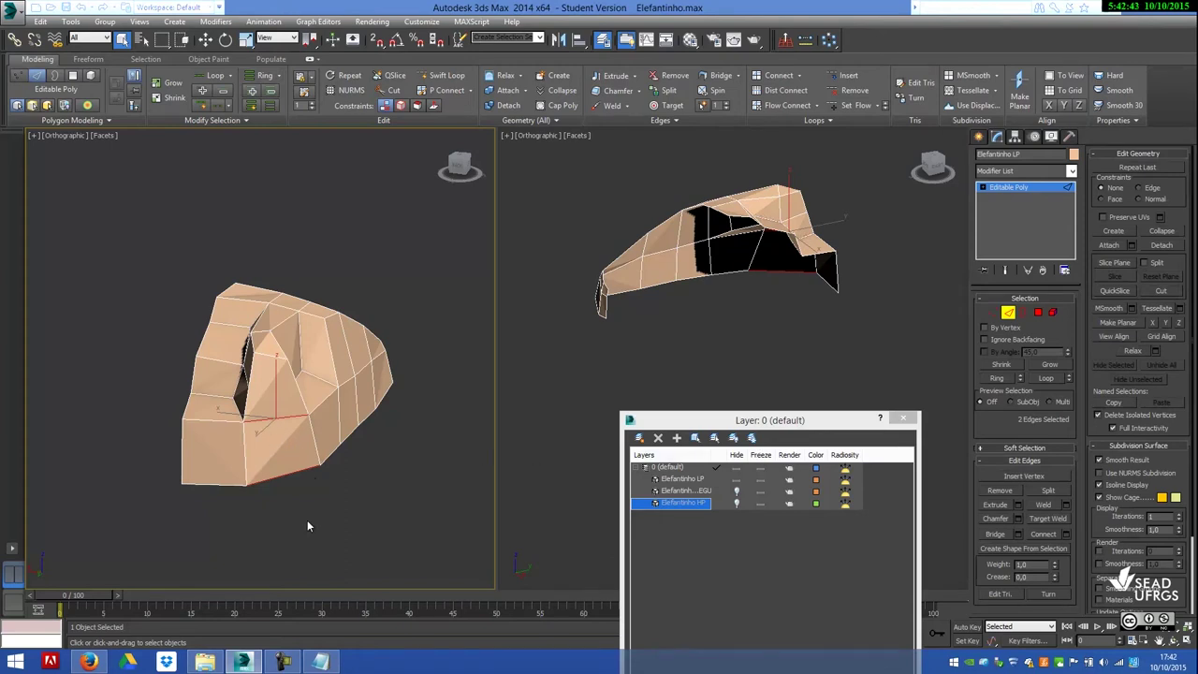
pyautogui.click(286, 418)
pyautogui.click(265, 75)
pyautogui.click(245, 443)
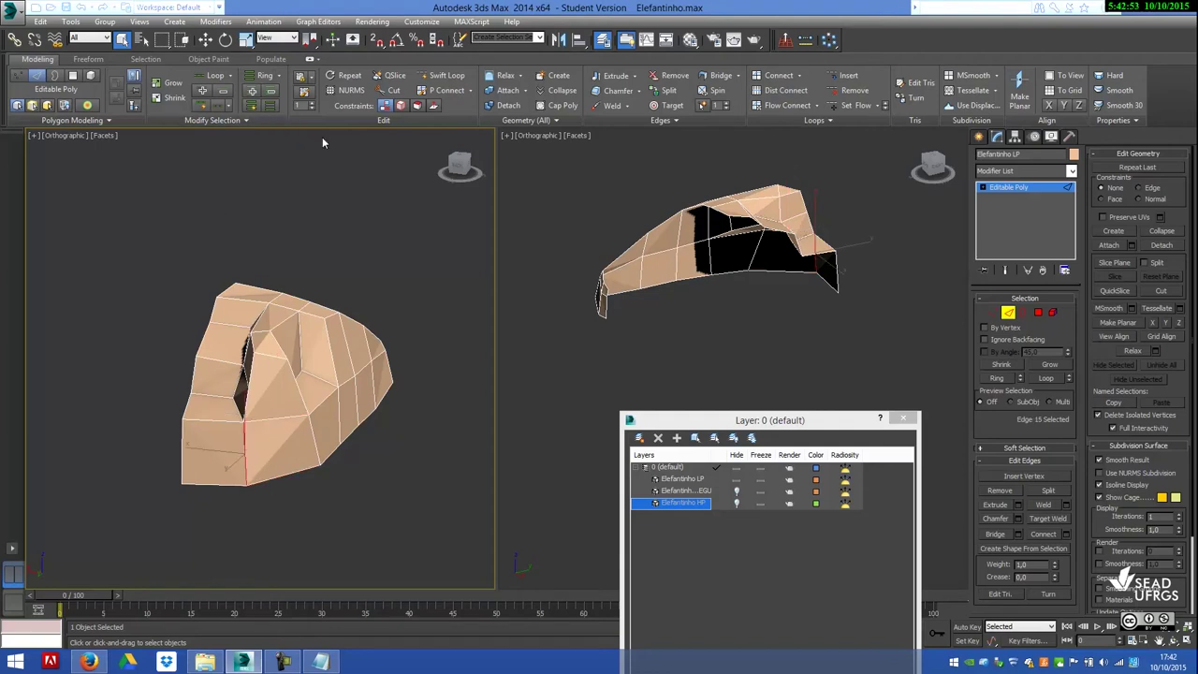
pyautogui.click(265, 74)
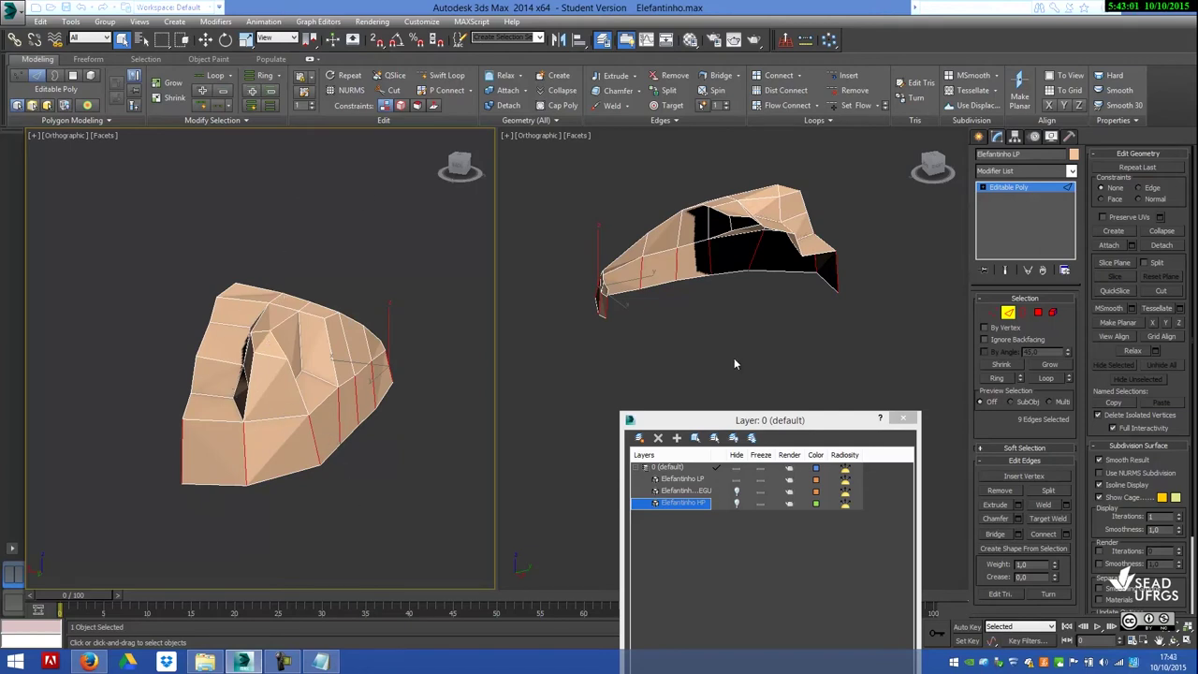
pyautogui.click(993, 312)
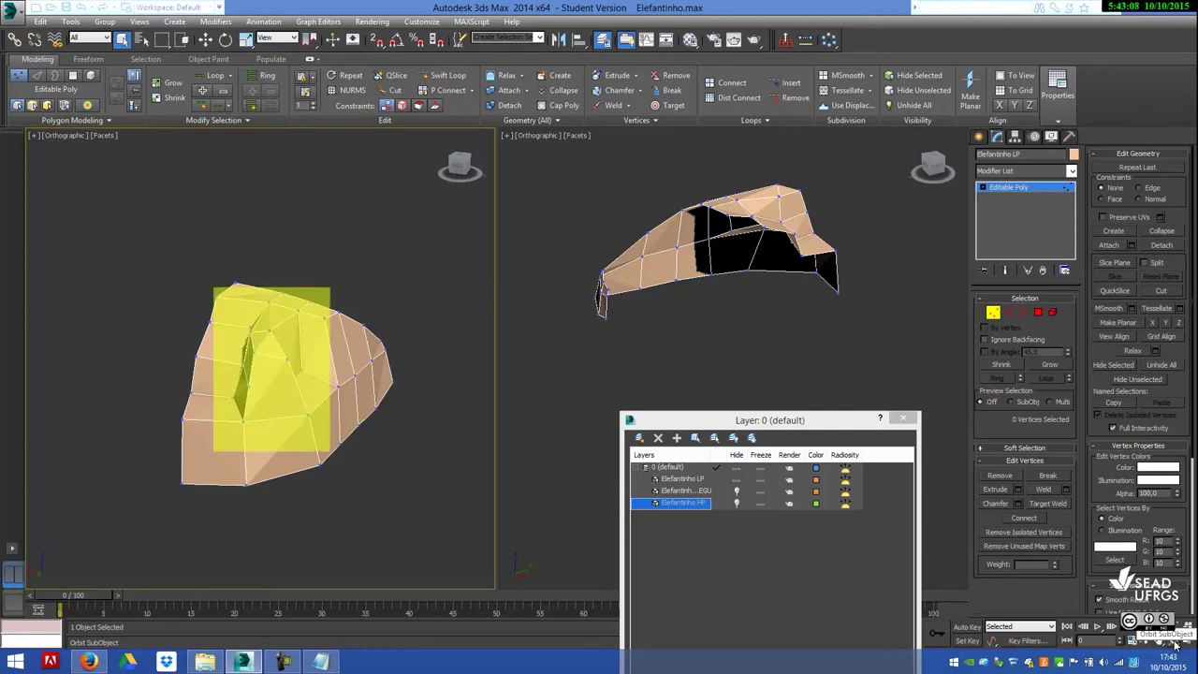
pyautogui.click(1175, 643)
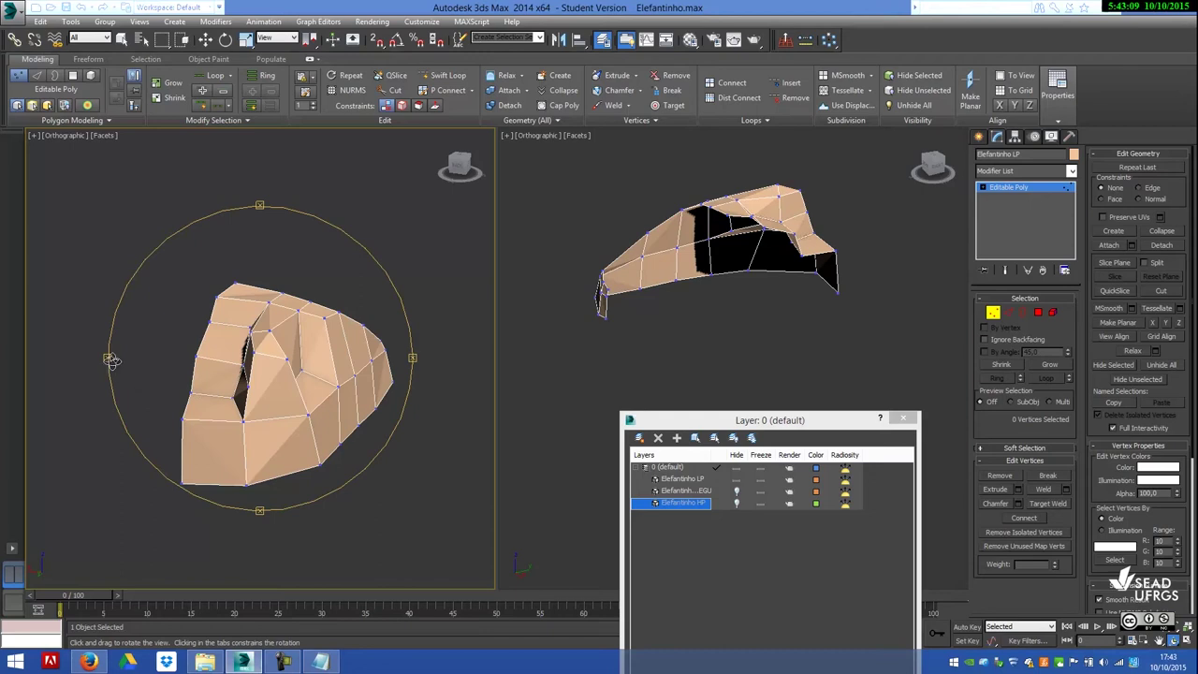
pyautogui.moveTo(110, 359)
pyautogui.mouseDown()
pyautogui.moveTo(171, 396)
pyautogui.moveTo(187, 391)
pyautogui.moveTo(183, 376)
pyautogui.mouseUp()
pyautogui.moveTo(180, 373); pyautogui.dragTo(181, 374)
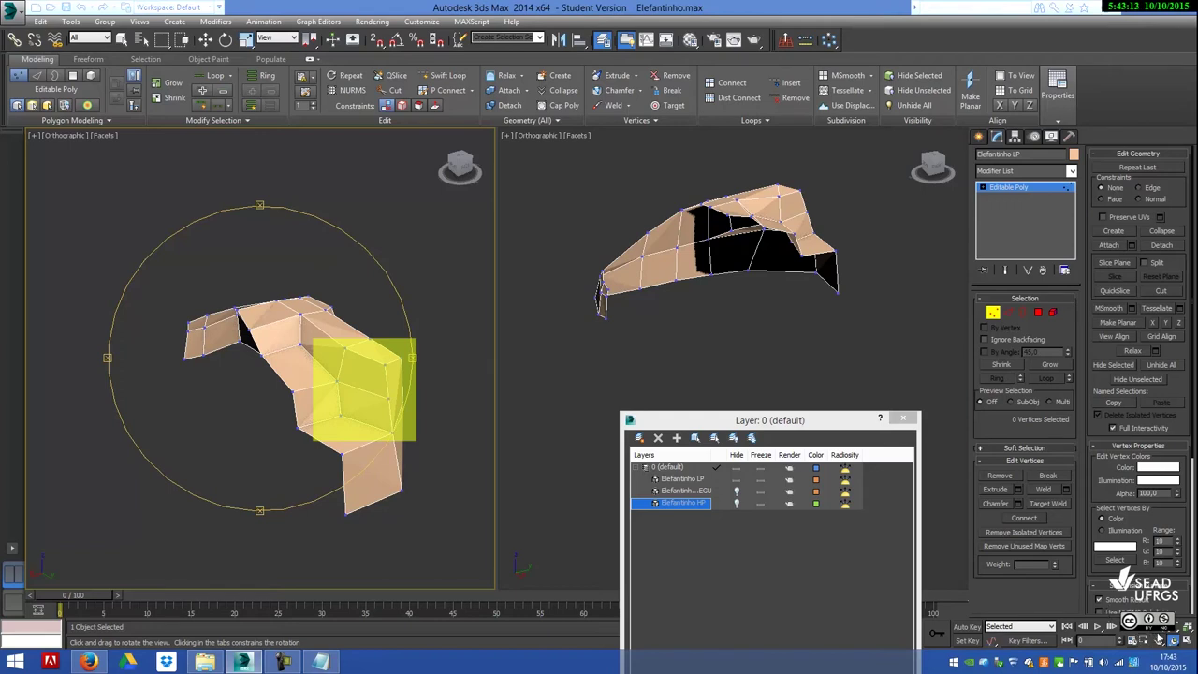
pyautogui.click(1173, 640)
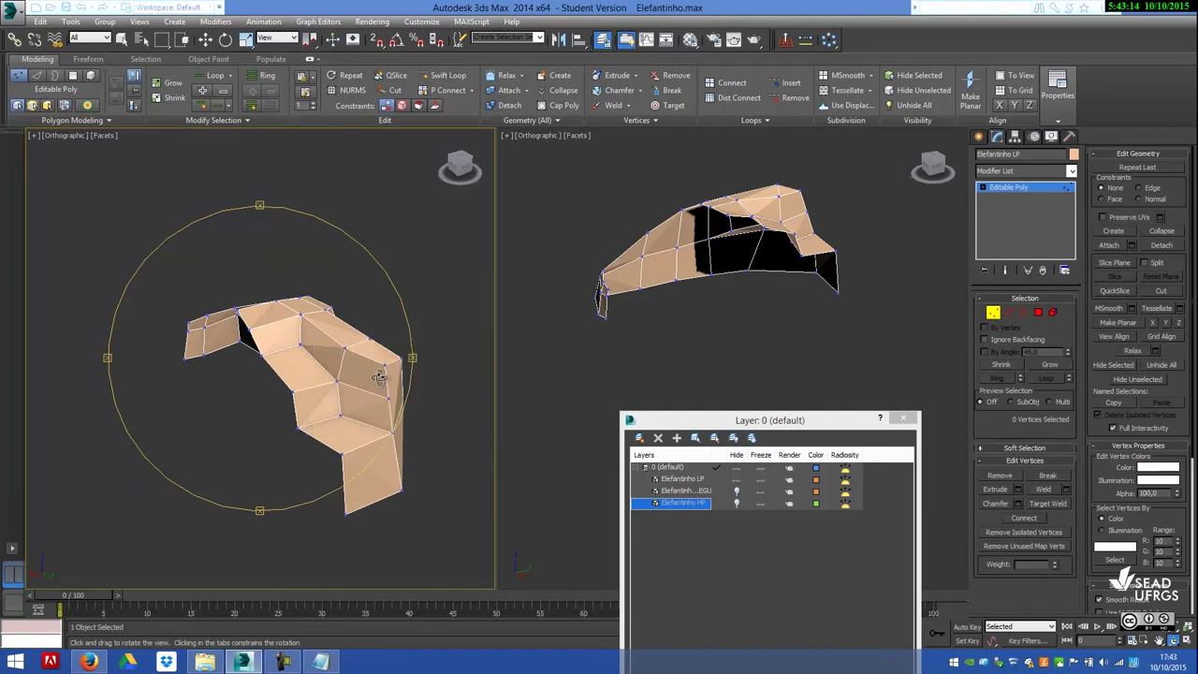
pyautogui.press('q')
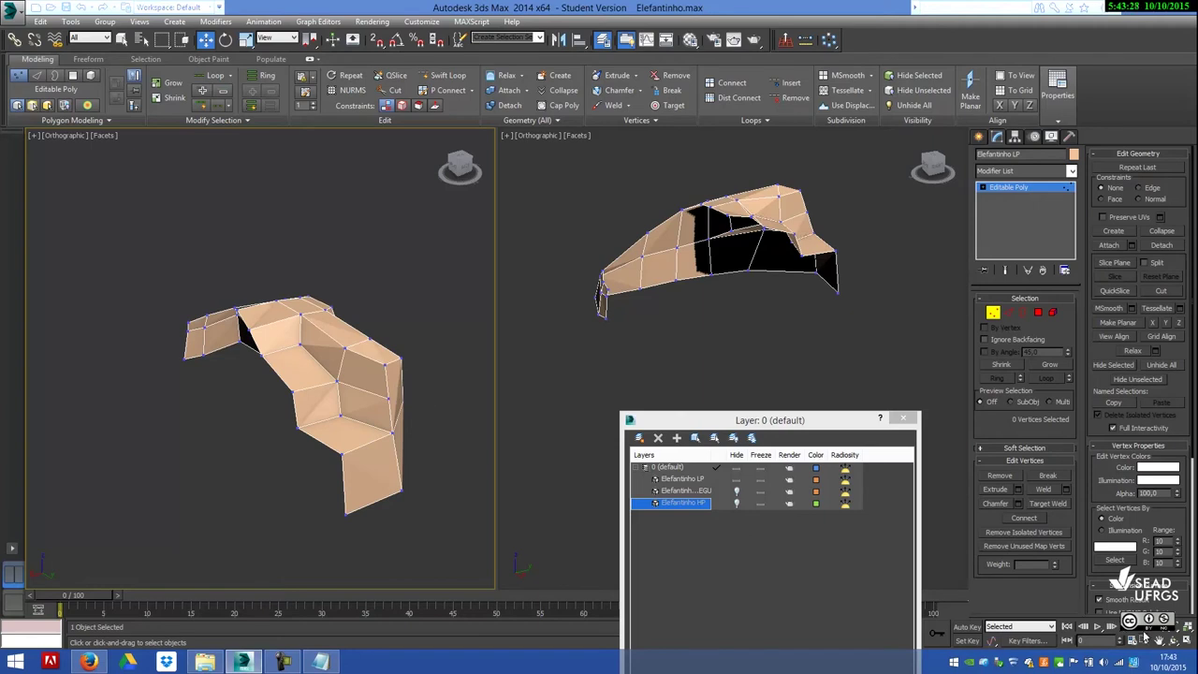
pyautogui.click(1174, 640)
pyautogui.moveTo(440, 388); pyautogui.dragTo(290, 394)
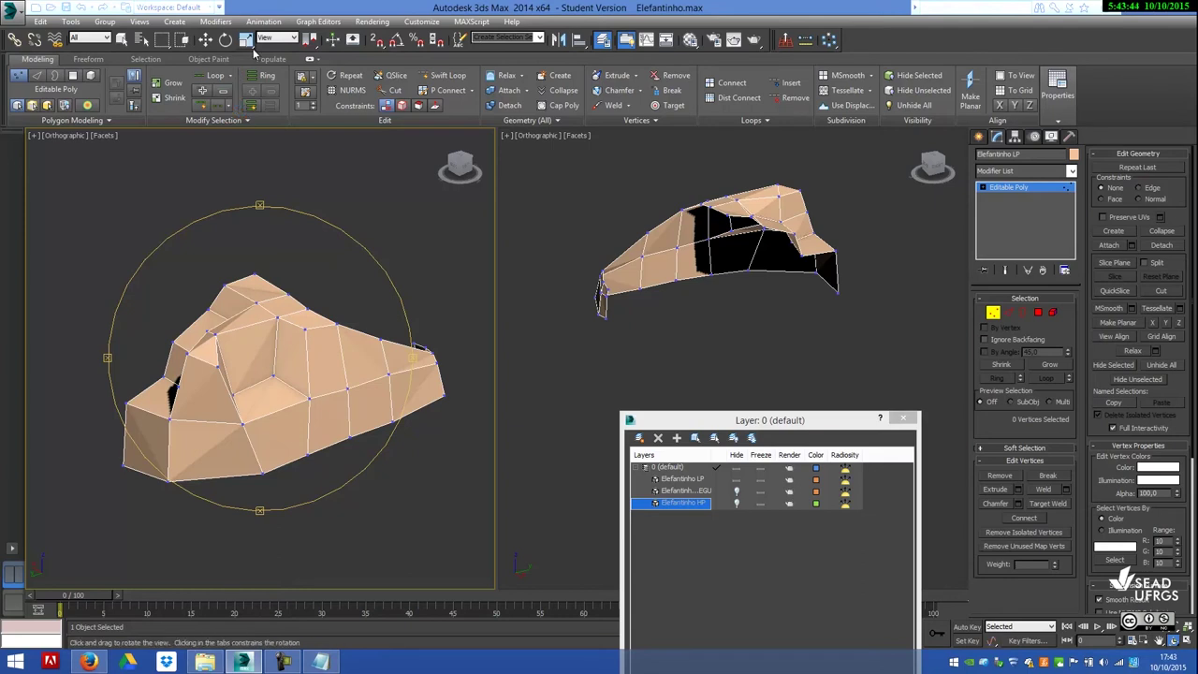
pyautogui.click(205, 39)
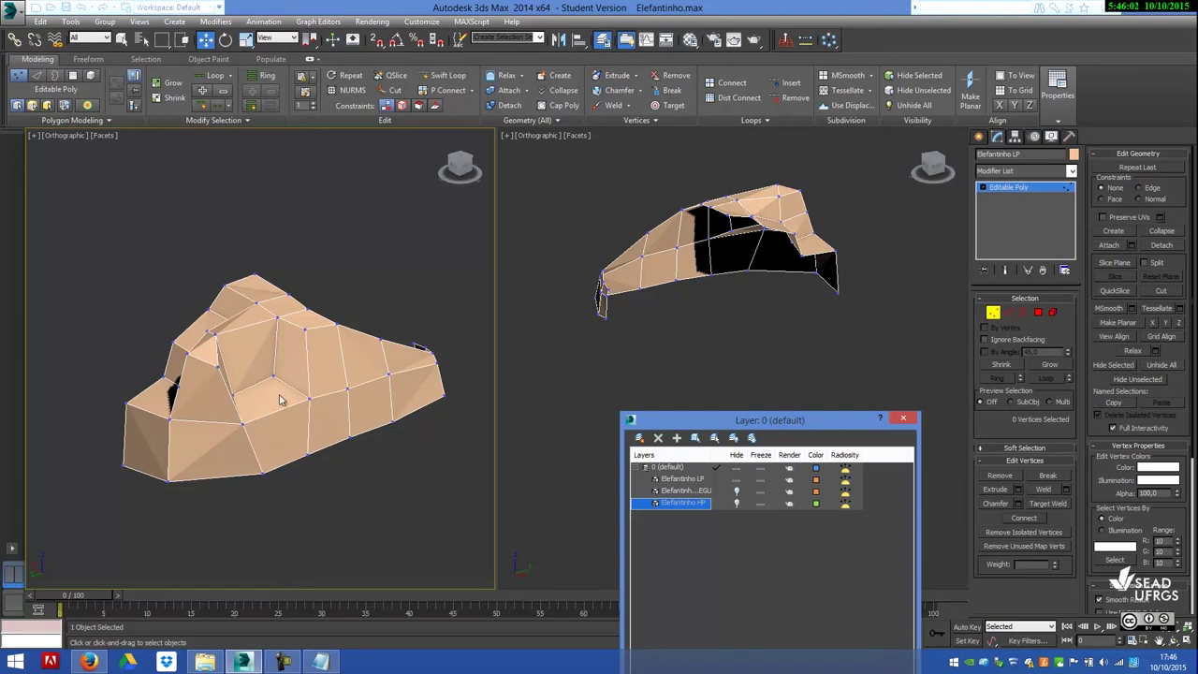
# Connect the selected edges beside the cage's opening with new edges.
pyautogui.click(1008, 311)
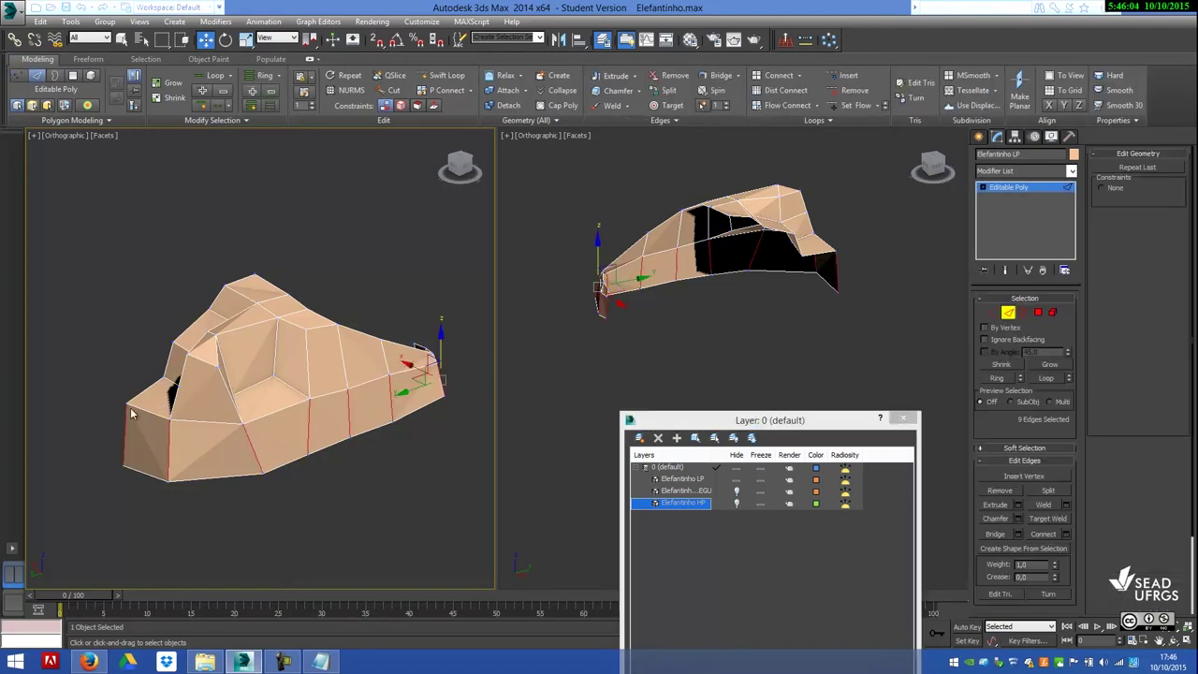
pyautogui.click(227, 398)
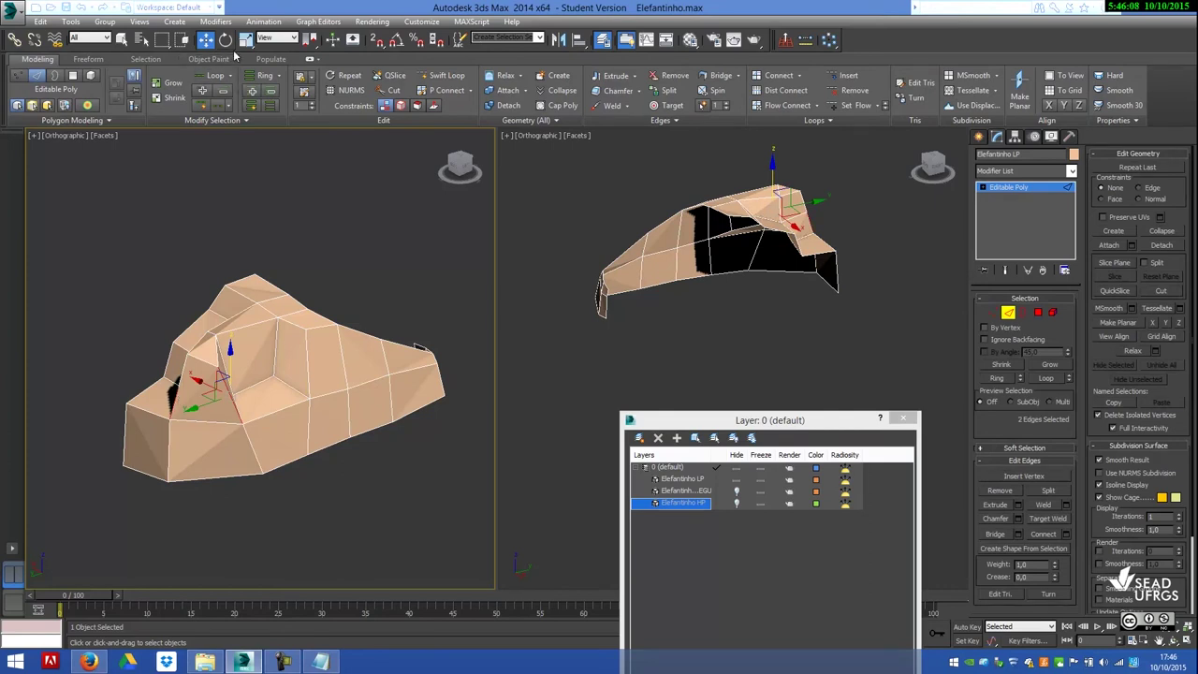
pyautogui.click(121, 39)
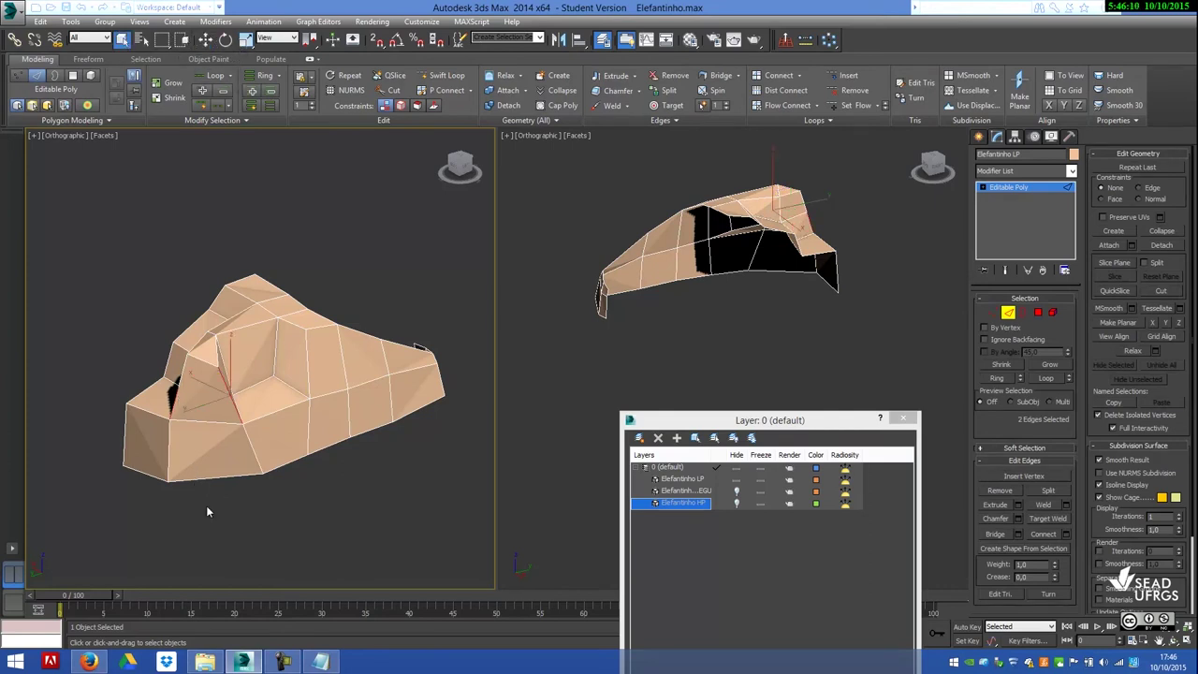
pyautogui.moveTo(210, 519)
pyautogui.keyDown('alt'); pyautogui.mouseDown(button='middle')
pyautogui.moveTo(269, 511)
pyautogui.moveTo(229, 431)
pyautogui.mouseUp(button='middle'); pyautogui.keyUp('alt')
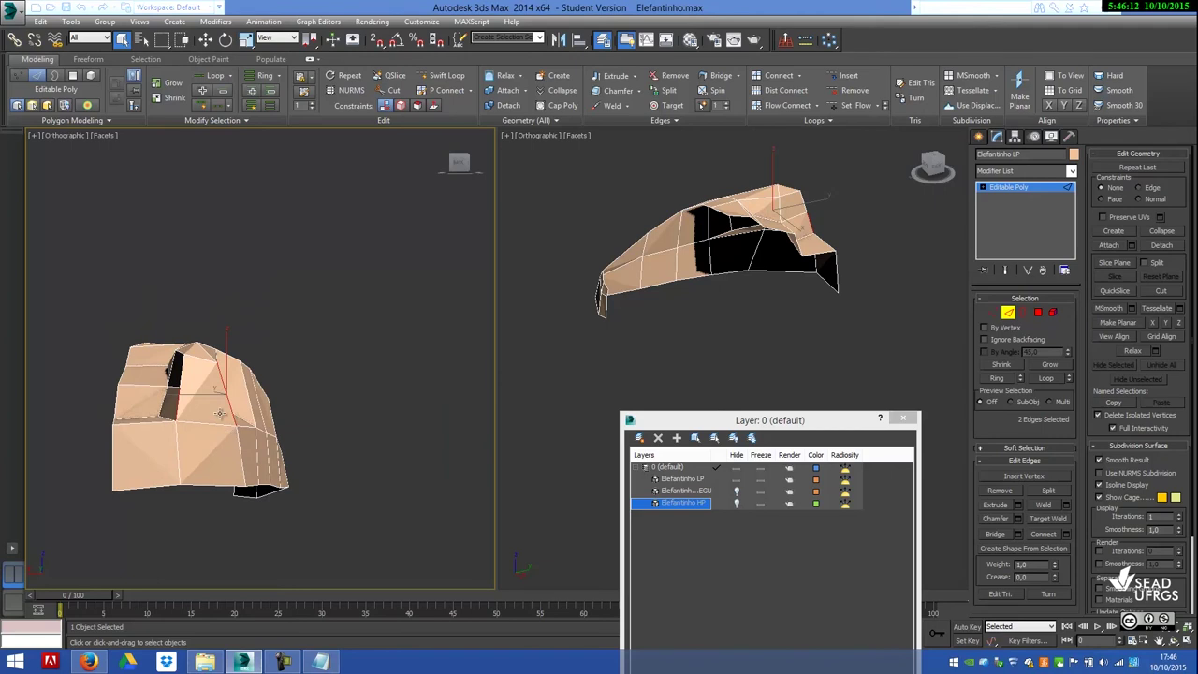
pyautogui.keyDown('ctrl'); pyautogui.click(187, 387); pyautogui.keyUp('ctrl')
pyautogui.click(1037, 534)
pyautogui.click(286, 400)
# Delete the polygon next to the opening to open a hole in the cage.
pyautogui.click(994, 311)
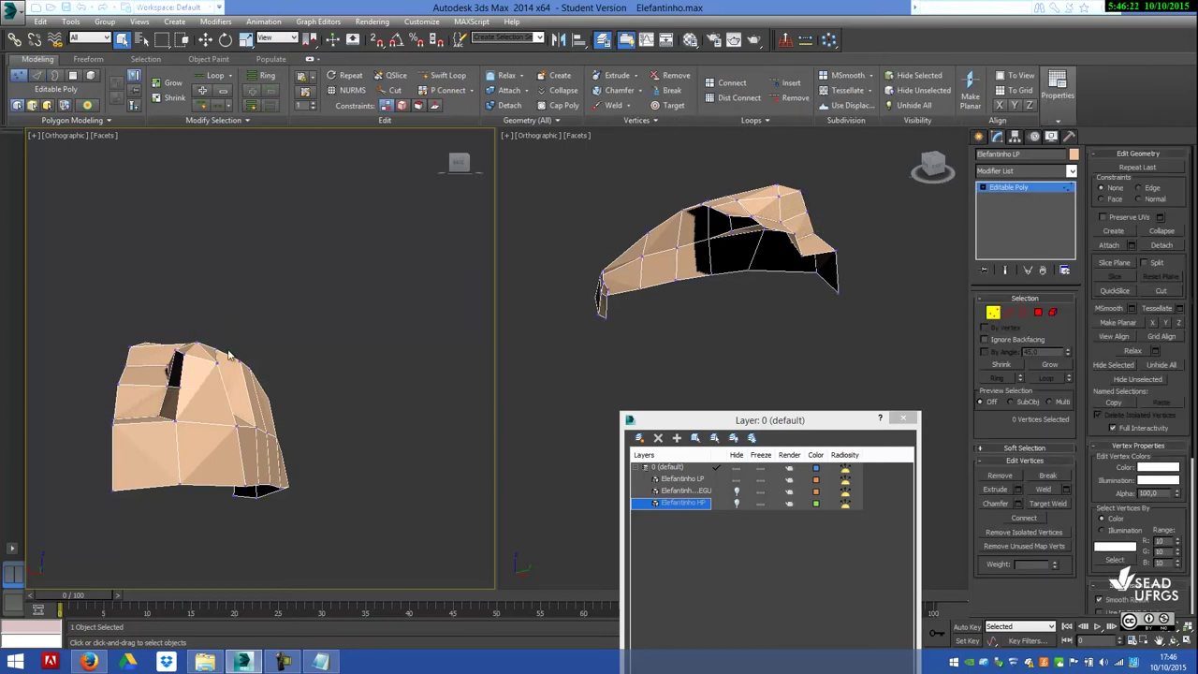
pyautogui.click(1038, 311)
pyautogui.click(196, 401)
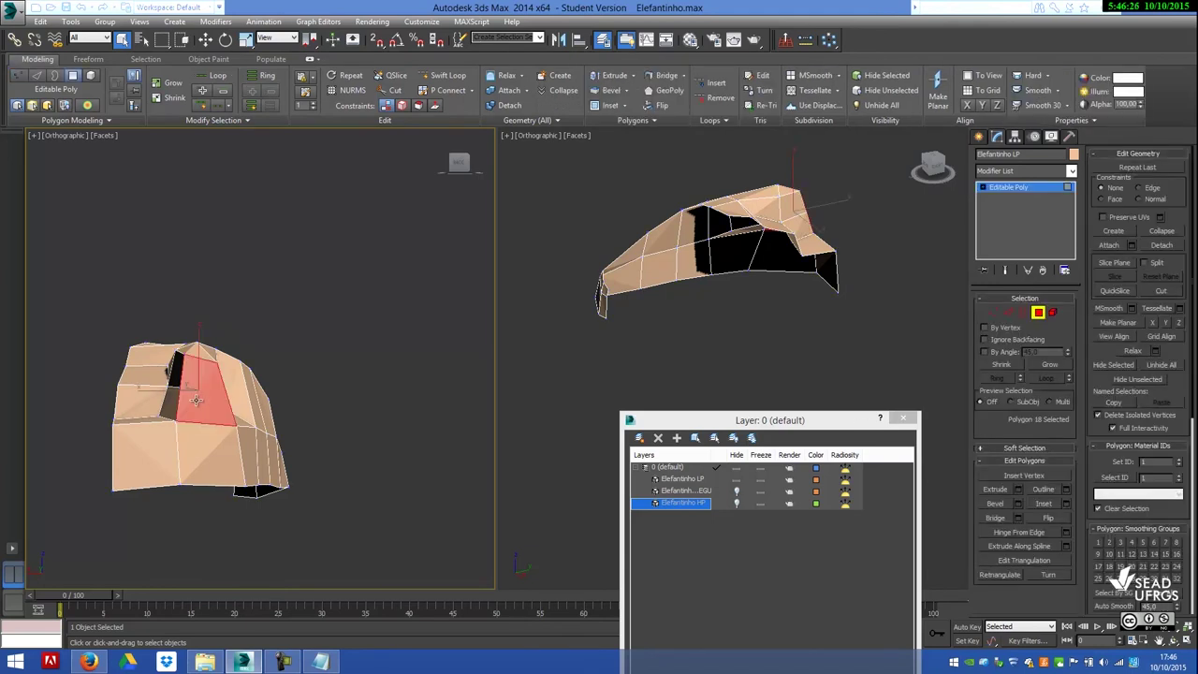
pyautogui.press('Delete')
pyautogui.keyDown('alt'); pyautogui.moveTo(203, 399); pyautogui.dragTo(199, 393, button='middle'); pyautogui.keyUp('alt')
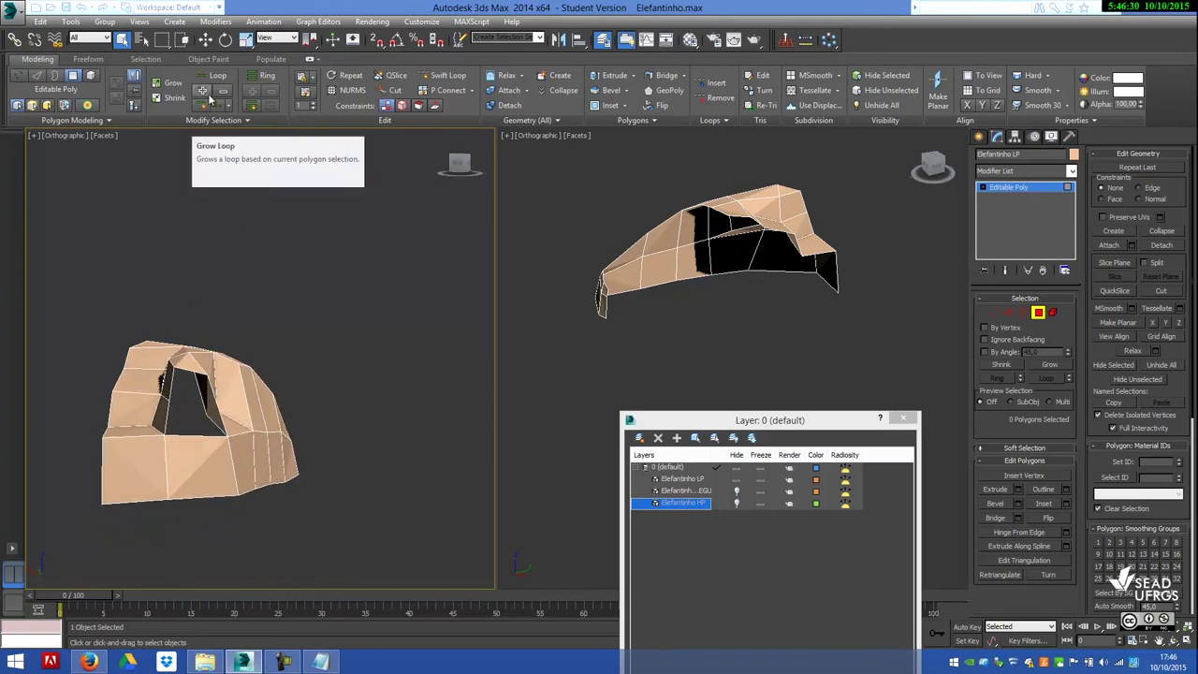
pyautogui.keyDown('alt'); pyautogui.moveTo(221, 405); pyautogui.dragTo(146, 422, button='middle'); pyautogui.keyUp('alt')
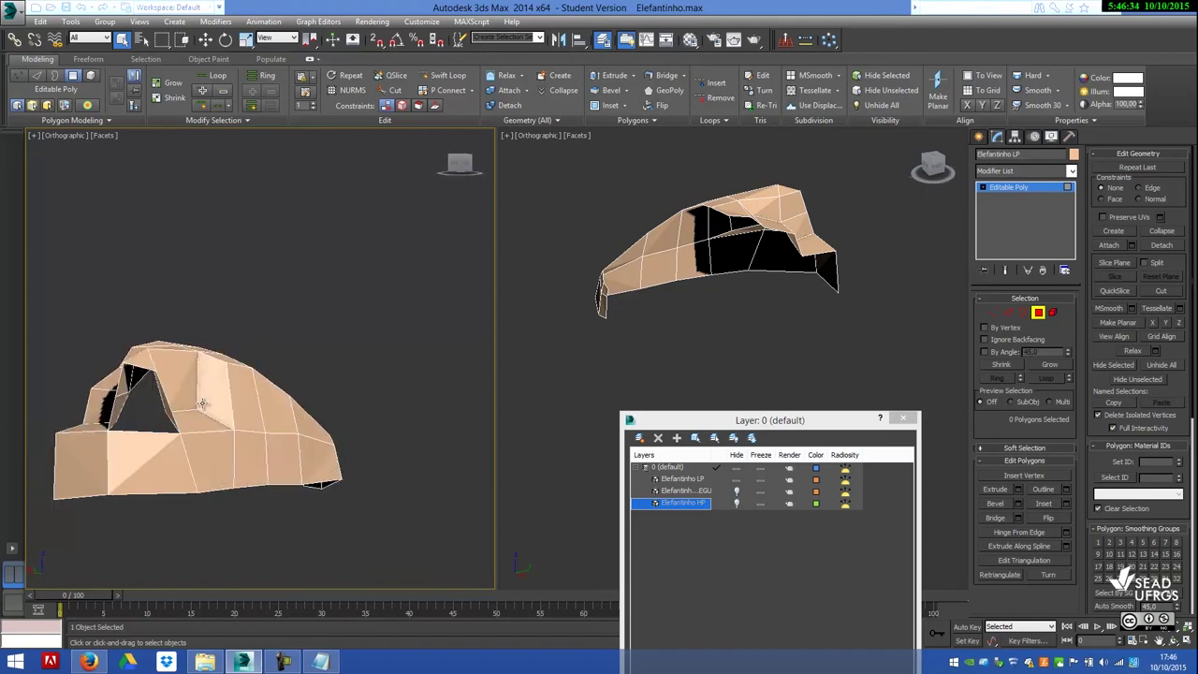
# Ring a side edge into nine edges and connect them into a new edge loop.
pyautogui.click(1008, 311)
pyautogui.click(82, 415)
pyautogui.click(265, 79)
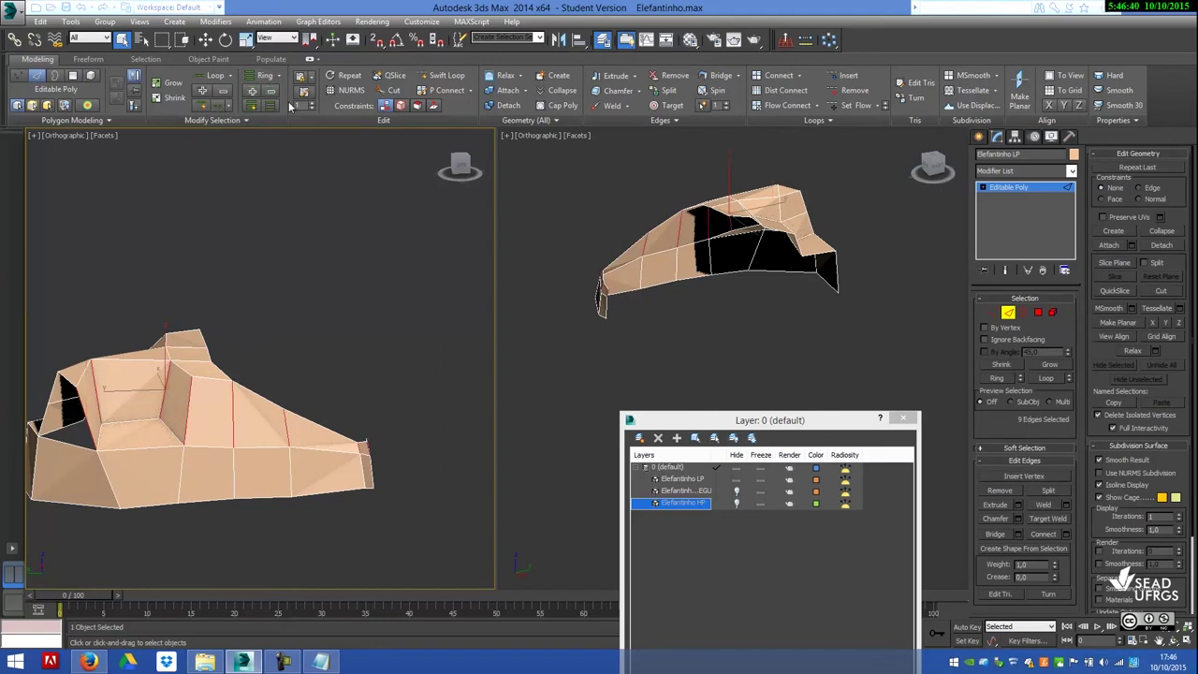
pyautogui.click(1042, 534)
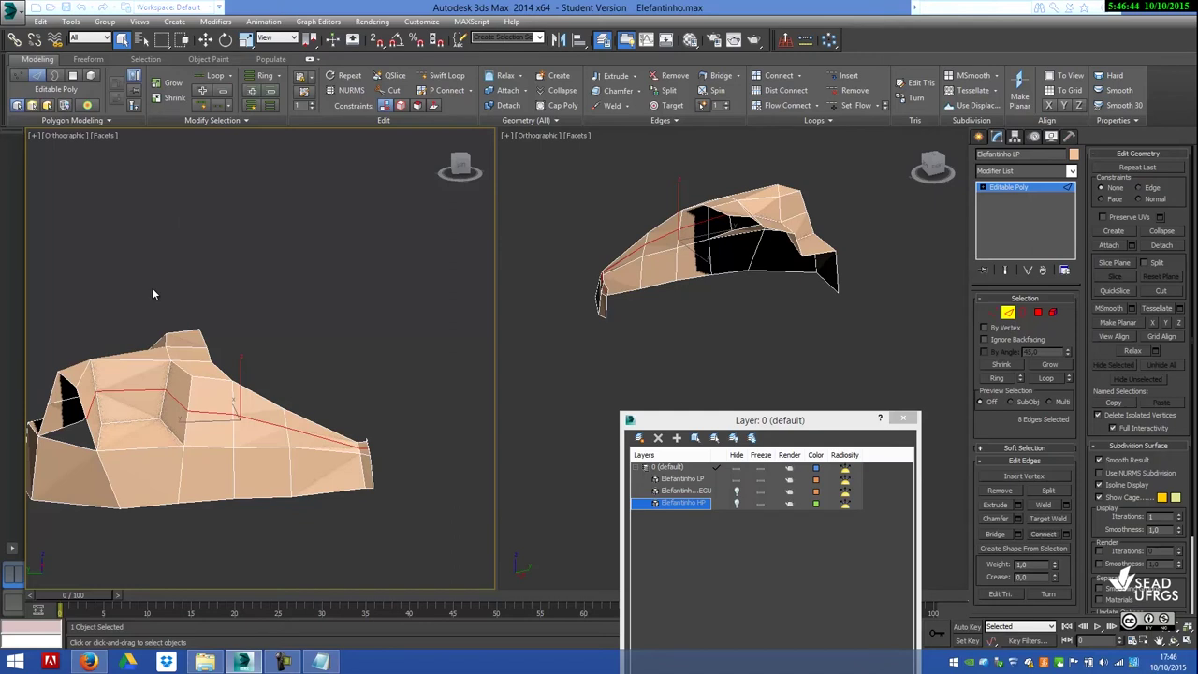
pyautogui.keyDown('alt'); pyautogui.moveTo(179, 219); pyautogui.dragTo(203, 391, button='middle'); pyautogui.keyUp('alt')
pyautogui.click(202, 391)
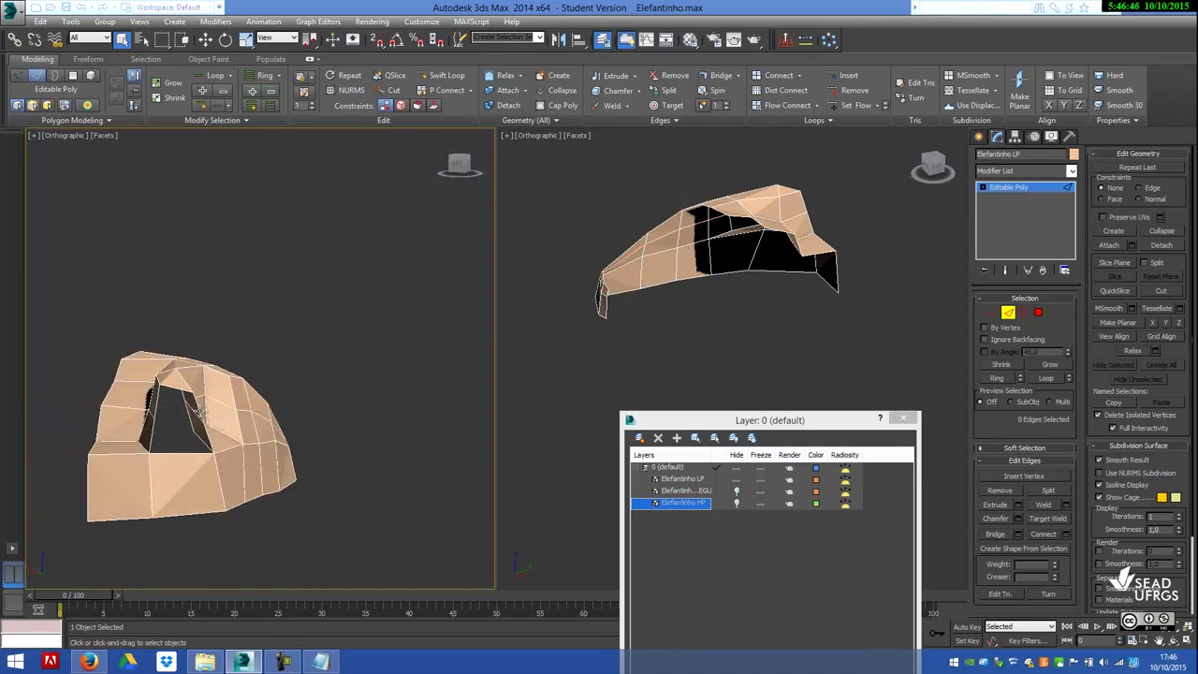
pyautogui.keyDown('alt'); pyautogui.moveTo(207, 423); pyautogui.dragTo(159, 419, button='middle'); pyautogui.keyUp('alt')
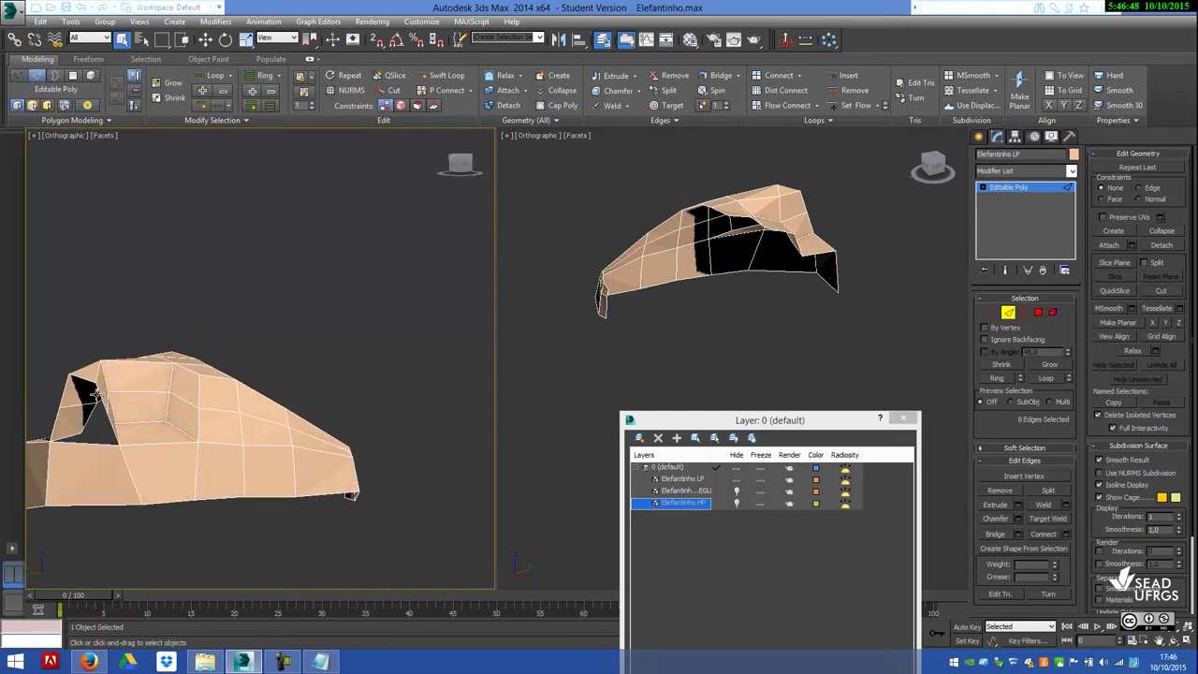
# Bridge the first pair of border edges to span part of the hole.
pyautogui.click(113, 429)
pyautogui.moveTo(113, 432)
pyautogui.keyDown('alt'); pyautogui.mouseDown(button='middle')
pyautogui.moveTo(207, 452)
pyautogui.moveTo(140, 444)
pyautogui.mouseUp(button='middle'); pyautogui.keyUp('alt')
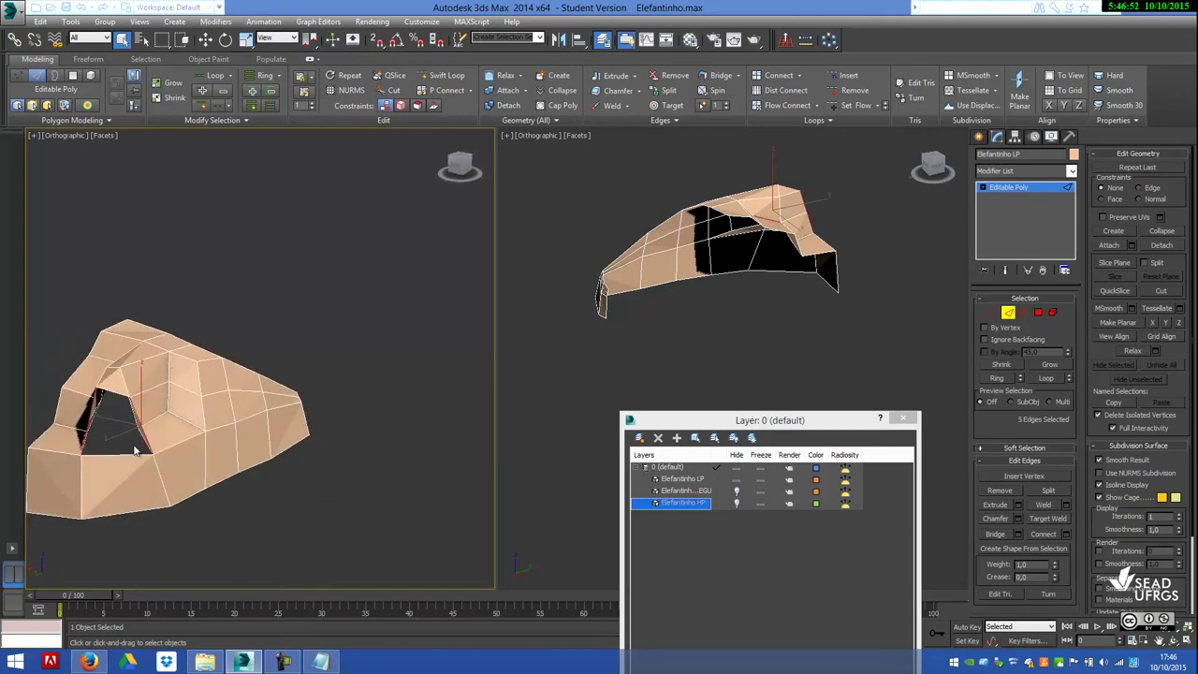
pyautogui.scroll(3, 122, 443)
pyautogui.keyDown('alt'); pyautogui.moveTo(214, 425); pyautogui.dragTo(171, 427, button='middle'); pyautogui.keyUp('alt')
pyautogui.scroll(-2, 281, 421)
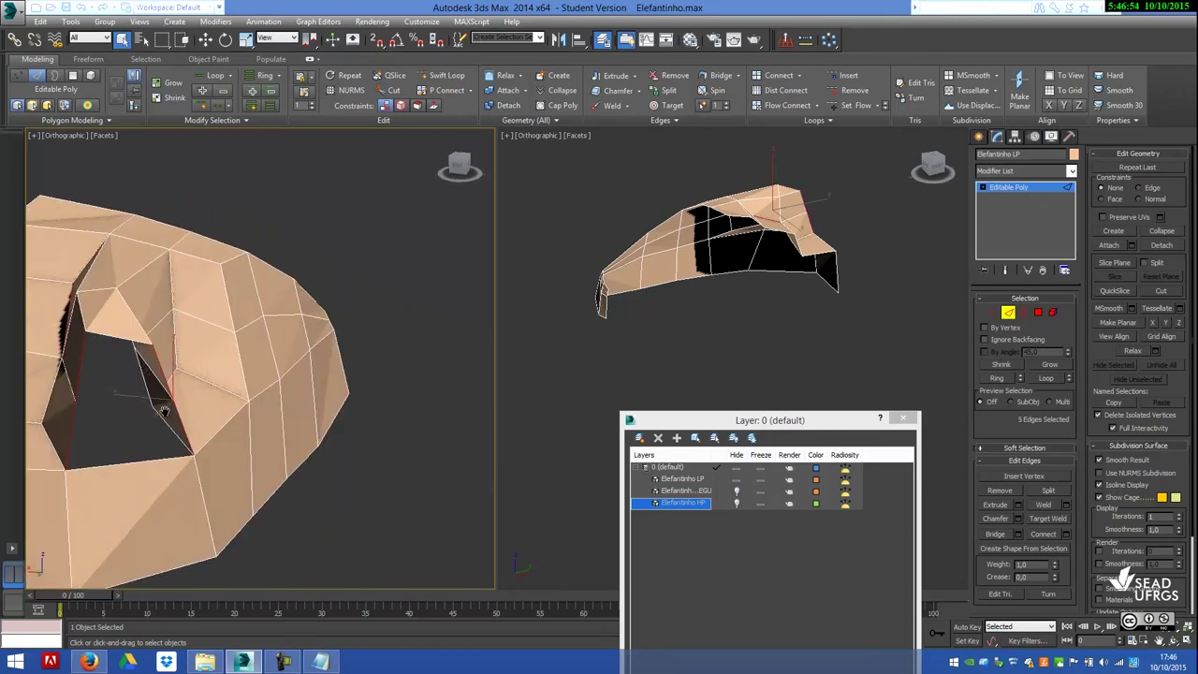
pyautogui.scroll(-2, 308, 421)
pyautogui.click(998, 535)
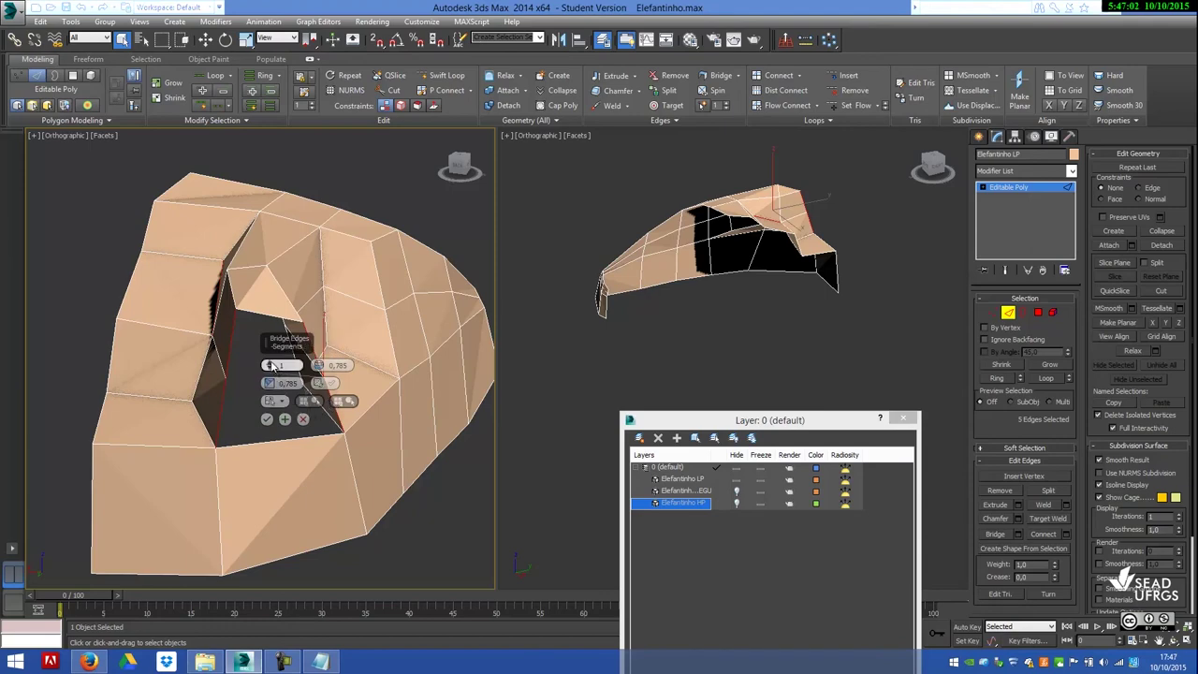
pyautogui.click(267, 418)
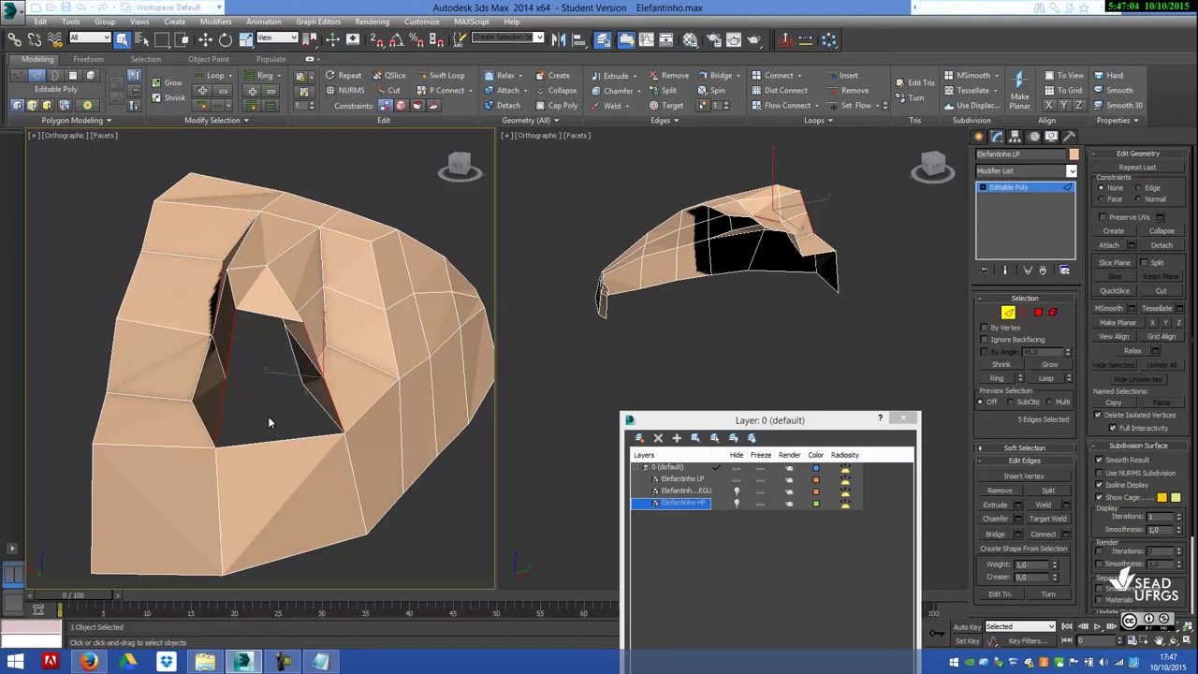
pyautogui.keyDown('alt'); pyautogui.moveTo(252, 393); pyautogui.dragTo(321, 396, button='middle'); pyautogui.keyUp('alt')
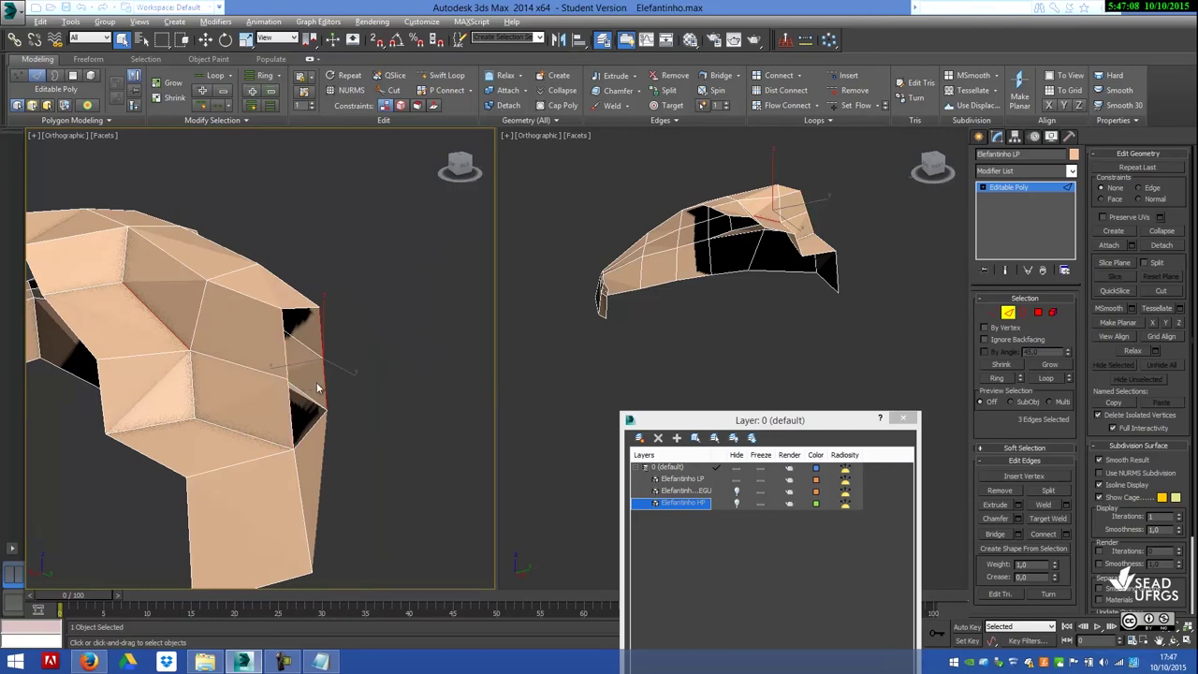
pyautogui.keyDown('alt'); pyautogui.moveTo(315, 395); pyautogui.dragTo(206, 391, button='middle'); pyautogui.keyUp('alt')
pyautogui.click(207, 386)
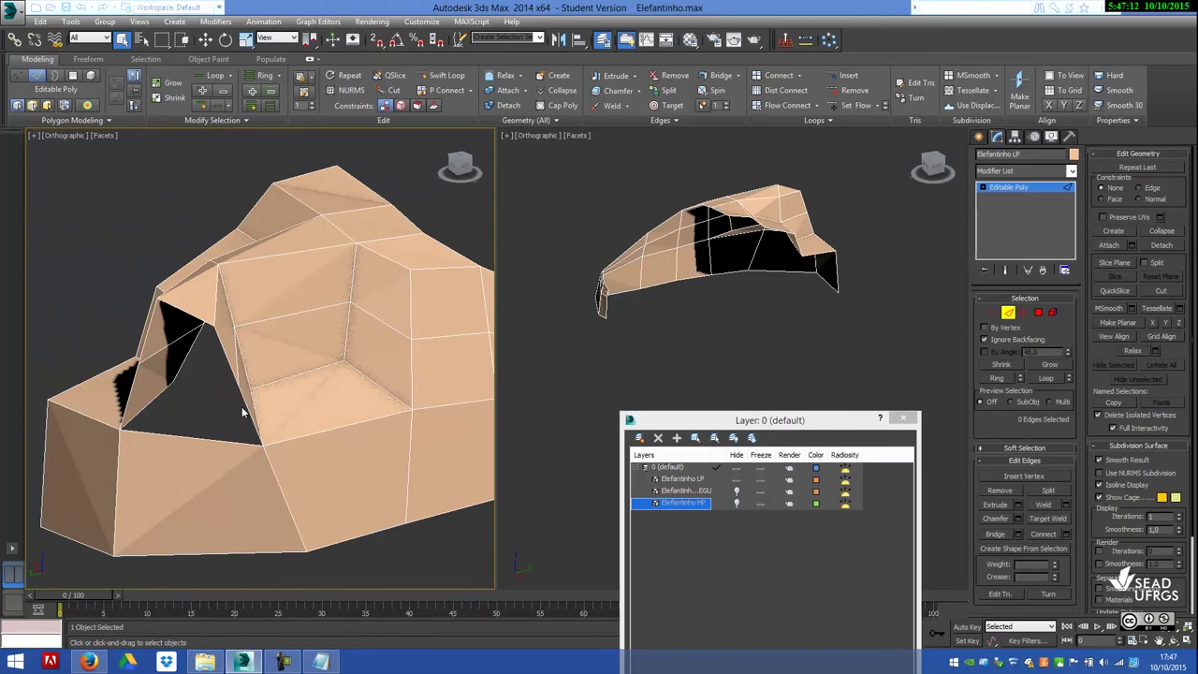
# Bridge the opening's right-side edges to its left-side edges with new faces.
pyautogui.click(242, 409)
pyautogui.keyDown('ctrl'); pyautogui.click(228, 367); pyautogui.keyUp('ctrl')
pyautogui.keyDown('ctrl'); pyautogui.click(145, 332); pyautogui.keyUp('ctrl')
pyautogui.keyDown('ctrl'); pyautogui.click(133, 392); pyautogui.keyUp('ctrl')
pyautogui.keyDown('alt'); pyautogui.moveTo(140, 398); pyautogui.dragTo(214, 404, button='middle'); pyautogui.keyUp('alt')
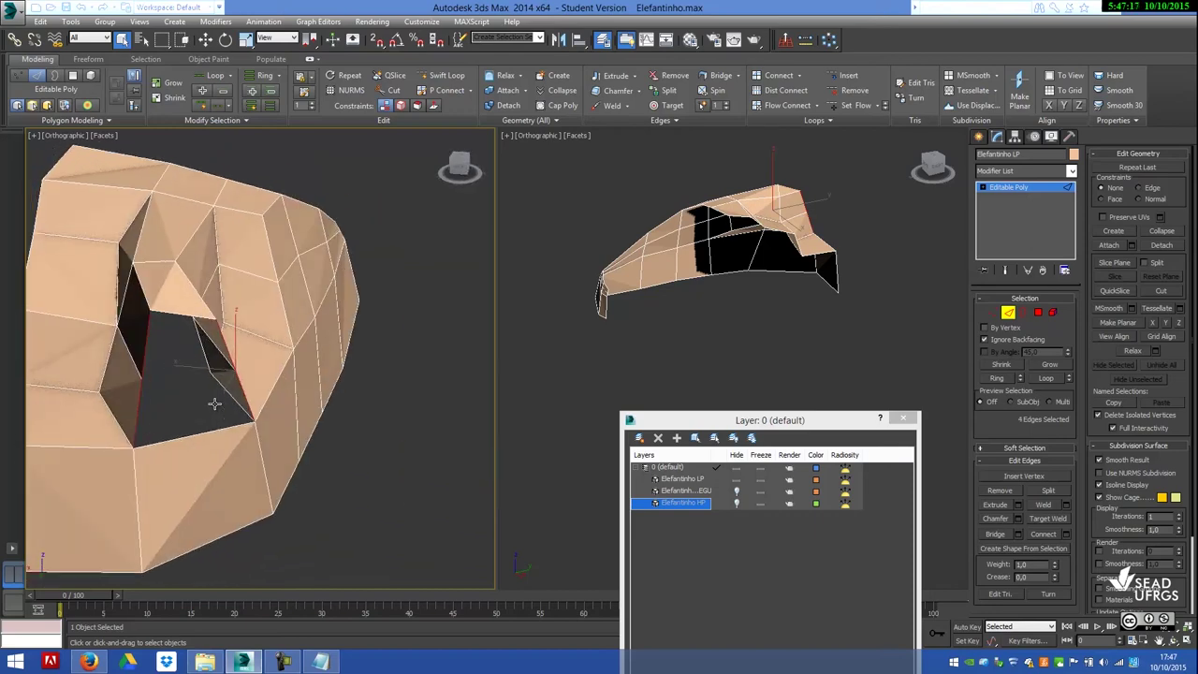
pyautogui.click(994, 534)
pyautogui.click(374, 352)
pyautogui.moveTo(354, 404)
pyautogui.keyDown('alt'); pyautogui.mouseDown(button='middle')
pyautogui.moveTo(314, 361)
pyautogui.moveTo(341, 363)
pyautogui.moveTo(278, 380)
pyautogui.moveTo(198, 359)
pyautogui.moveTo(113, 373)
pyautogui.moveTo(116, 355)
pyautogui.moveTo(185, 365)
pyautogui.moveTo(243, 345)
pyautogui.moveTo(211, 350)
pyautogui.mouseUp(button='middle'); pyautogui.keyUp('alt')
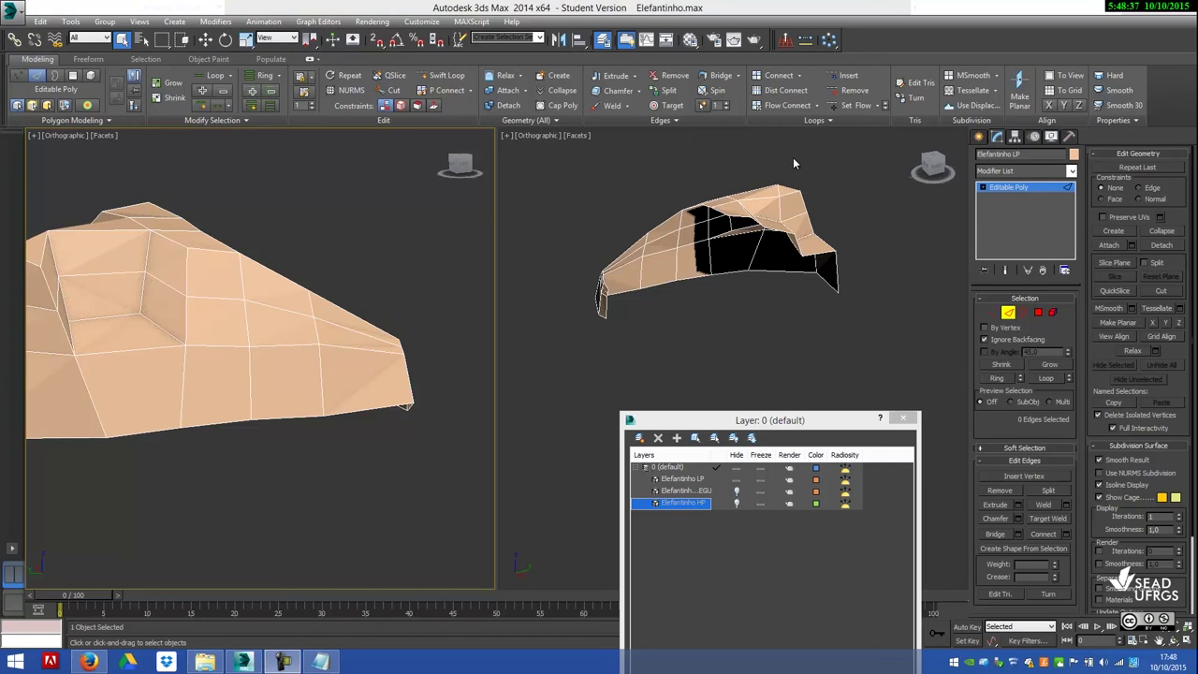
# Turn off Ignore Backfacing and select the eleven bottom-rim vertices of the cage.
pyautogui.press('1')
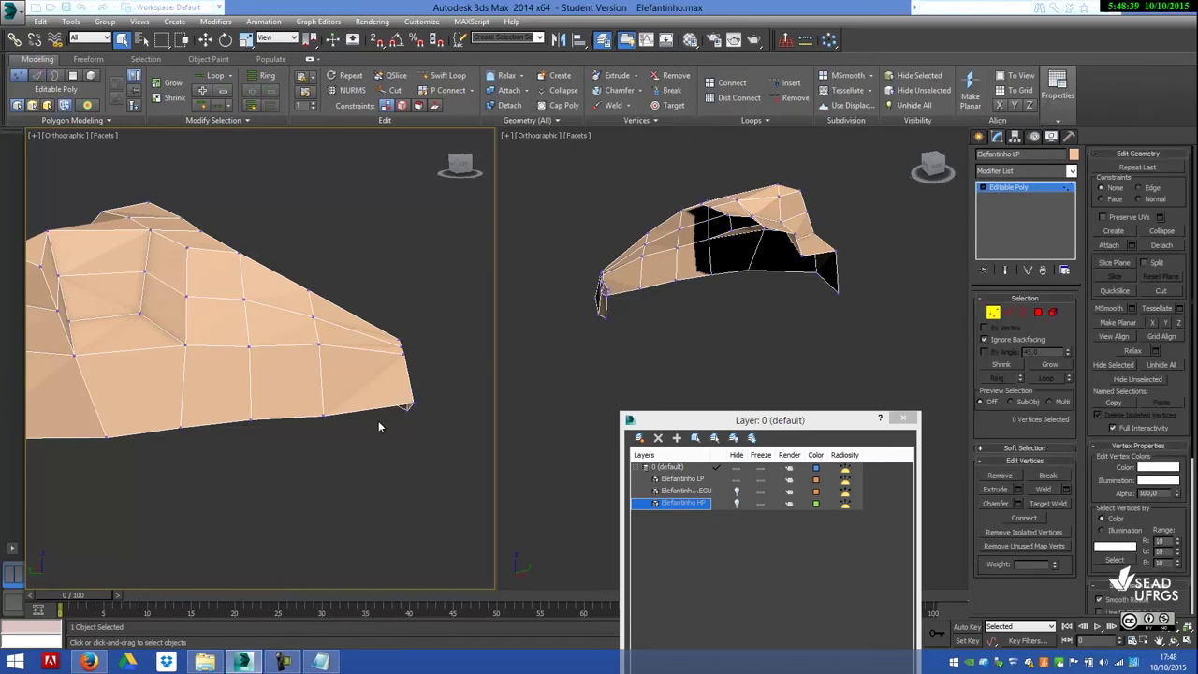
pyautogui.hotkey('shift', 'z')
pyautogui.hotkey('shift', 'z')
pyautogui.hotkey('shift', 'z')
pyautogui.hotkey('shift', 'z')
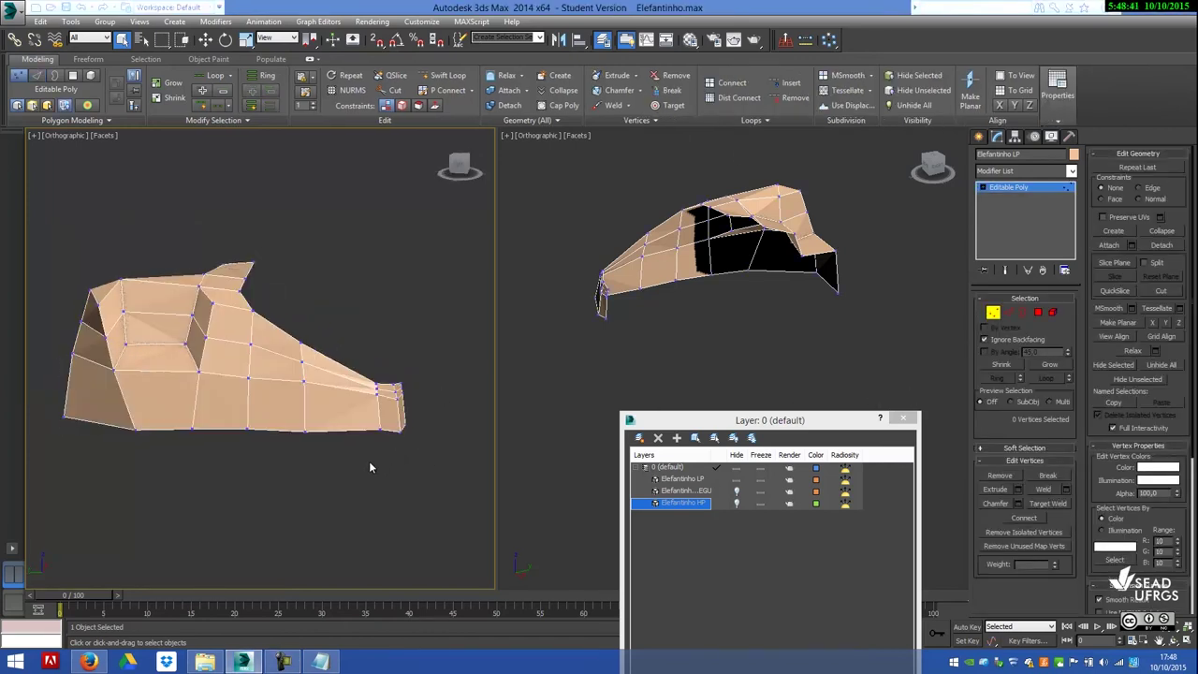
pyautogui.click(1001, 341)
pyautogui.moveTo(221, 463); pyautogui.dragTo(14, 417)
pyautogui.moveTo(131, 458)
pyautogui.keyDown('alt'); pyautogui.mouseDown(button='middle')
pyautogui.moveTo(265, 435)
pyautogui.moveTo(192, 436)
pyautogui.mouseUp(button='middle'); pyautogui.keyUp('alt')
pyautogui.keyDown('ctrl'); pyautogui.click(166, 428); pyautogui.keyUp('ctrl')
pyautogui.keyDown('alt'); pyautogui.moveTo(298, 462); pyautogui.dragTo(102, 473, button='middle'); pyautogui.keyUp('alt')
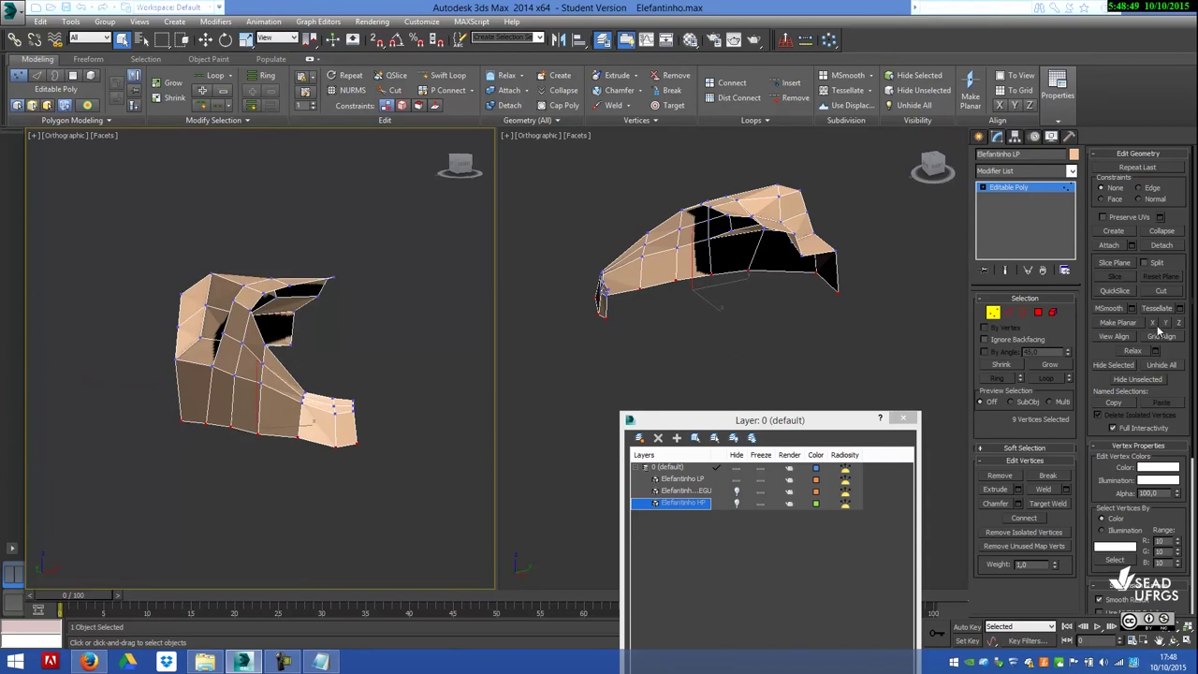
pyautogui.keyDown('alt'); pyautogui.moveTo(327, 420); pyautogui.dragTo(404, 424, button='middle'); pyautogui.keyUp('alt')
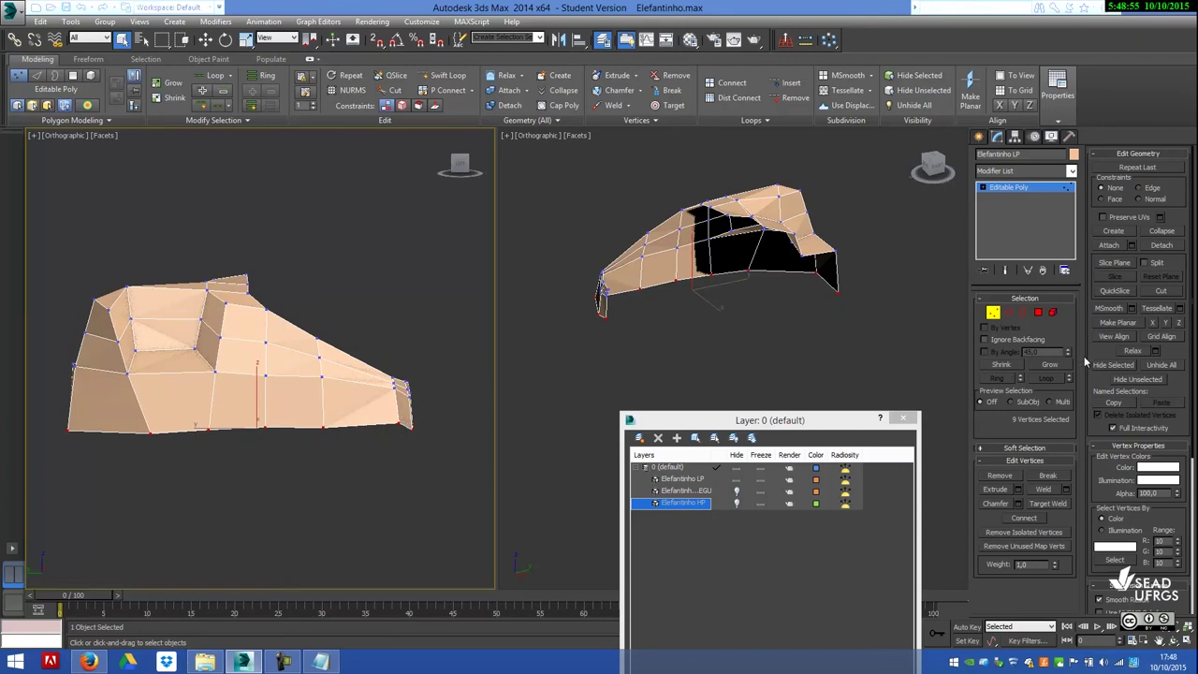
# Flatten the bottom-rim vertices with Make Planar along X, Y and Z.
pyautogui.click(1161, 323)
pyautogui.hotkey('ctrl', 'z')
pyautogui.click(1153, 325)
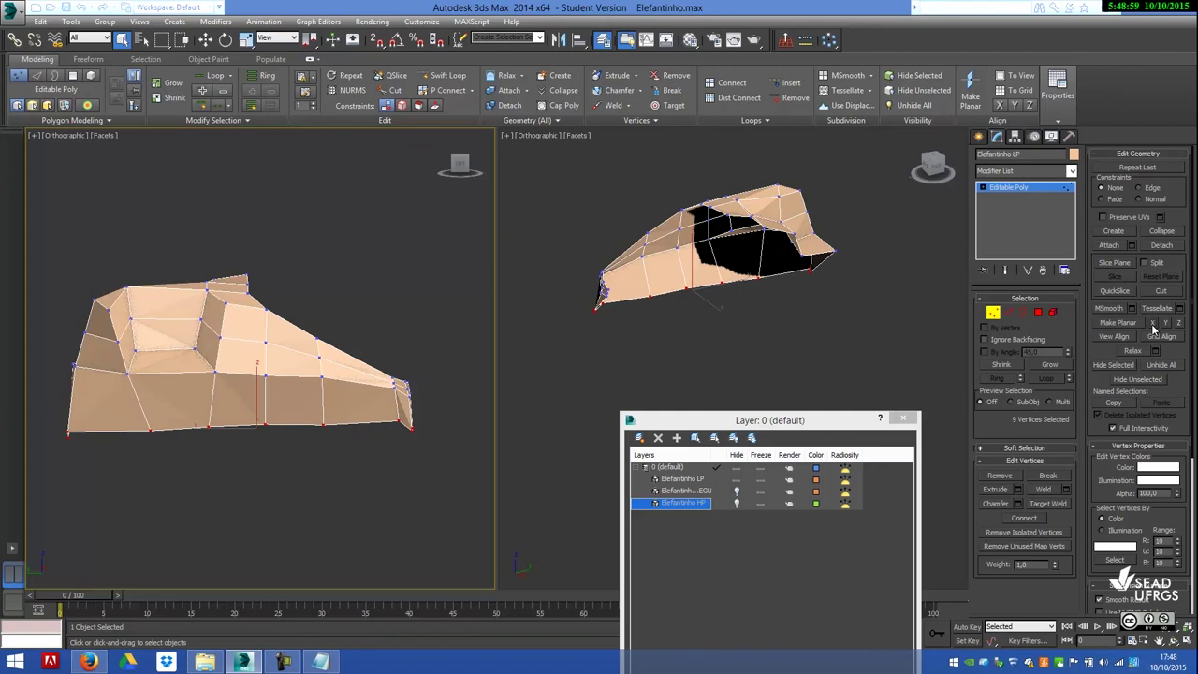
pyautogui.click(1165, 323)
pyautogui.click(1179, 323)
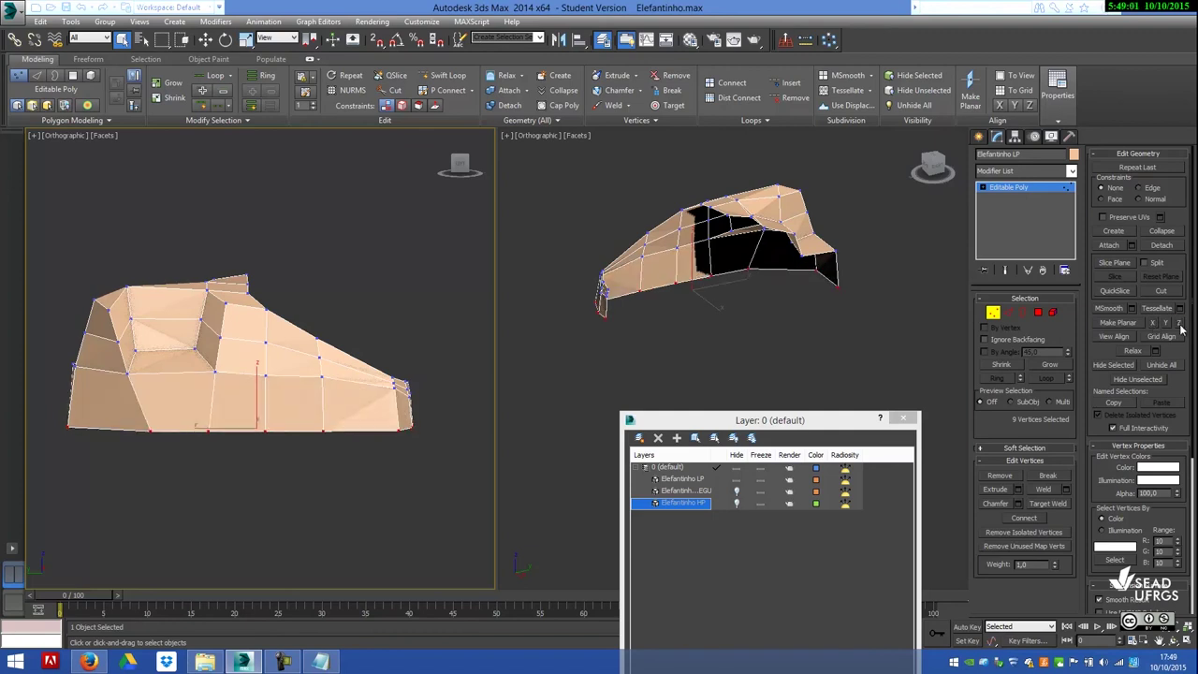
# Select the vertices at the cage's lower end and flatten them onto one plane.
pyautogui.click(363, 469)
pyautogui.moveTo(363, 469)
pyautogui.keyDown('alt'); pyautogui.mouseDown(button='middle')
pyautogui.moveTo(385, 467)
pyautogui.moveTo(281, 483)
pyautogui.moveTo(276, 521)
pyautogui.moveTo(313, 511)
pyautogui.mouseUp(button='middle'); pyautogui.keyUp('alt')
pyautogui.moveTo(322, 544); pyautogui.dragTo(267, 455)
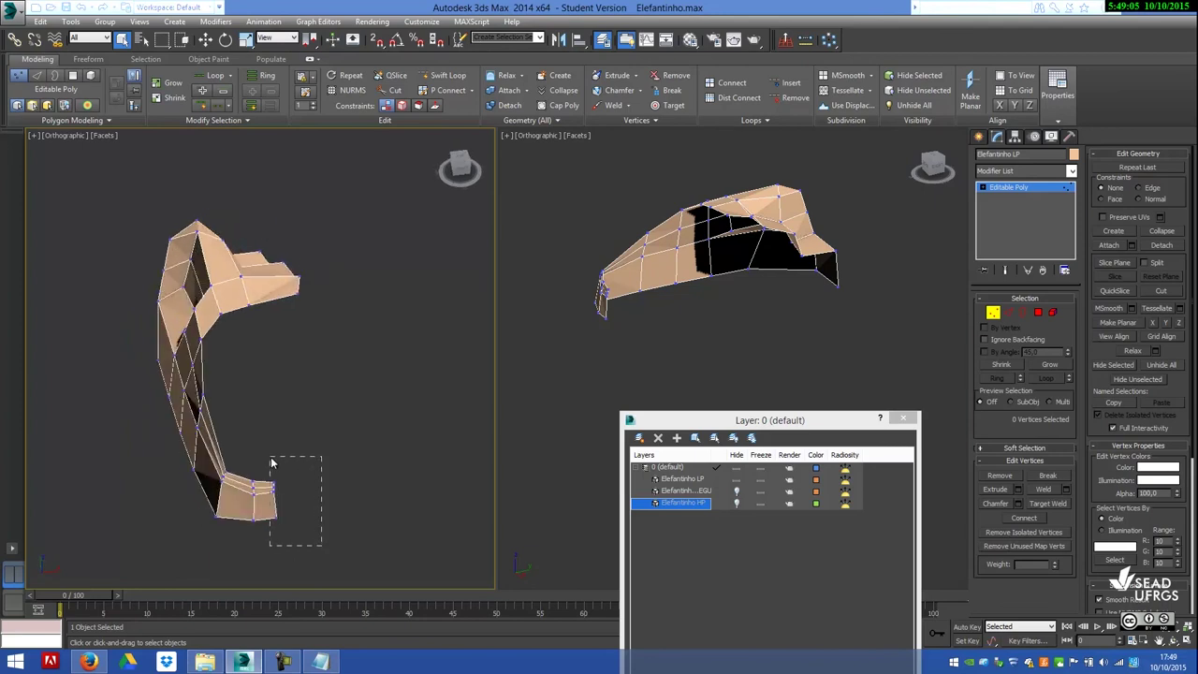
pyautogui.keyDown('alt'); pyautogui.moveTo(347, 440); pyautogui.dragTo(309, 465, button='middle'); pyautogui.keyUp('alt')
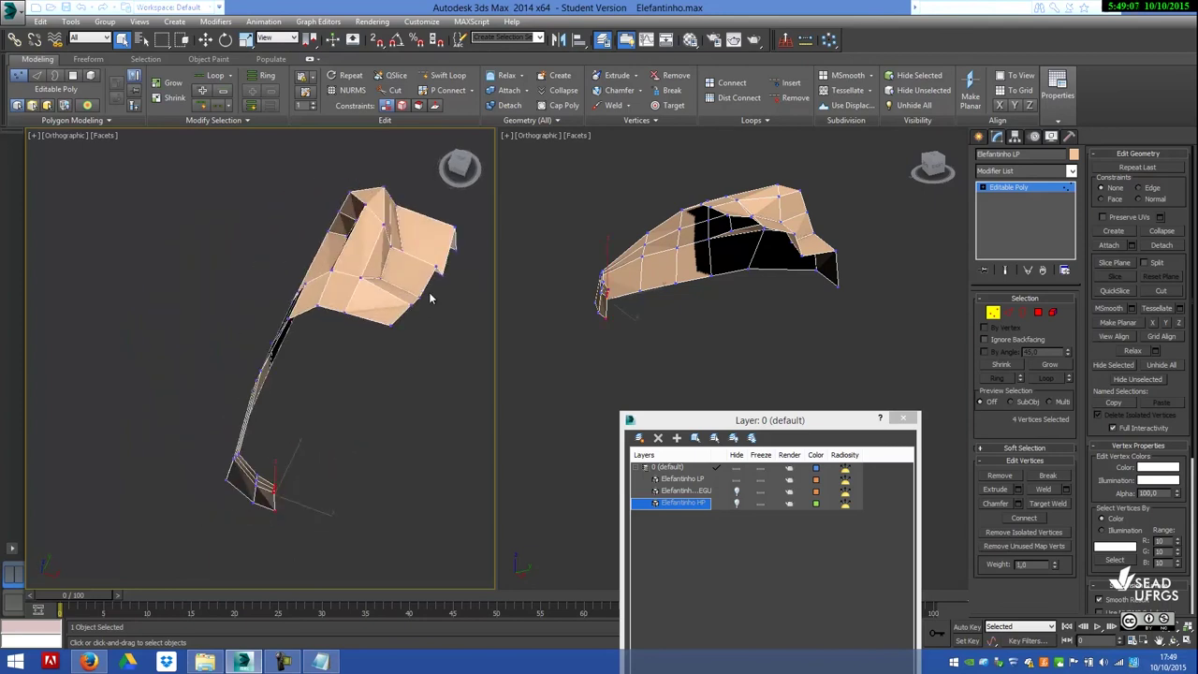
pyautogui.moveTo(379, 379)
pyautogui.keyDown('ctrl'); pyautogui.mouseDown()
pyautogui.moveTo(446, 299)
pyautogui.moveTo(452, 215)
pyautogui.mouseUp(); pyautogui.keyUp('ctrl')
pyautogui.moveTo(449, 337)
pyautogui.keyDown('alt'); pyautogui.mouseDown(button='middle')
pyautogui.moveTo(371, 343)
pyautogui.moveTo(459, 355)
pyautogui.moveTo(449, 359)
pyautogui.mouseUp(button='middle'); pyautogui.keyUp('alt')
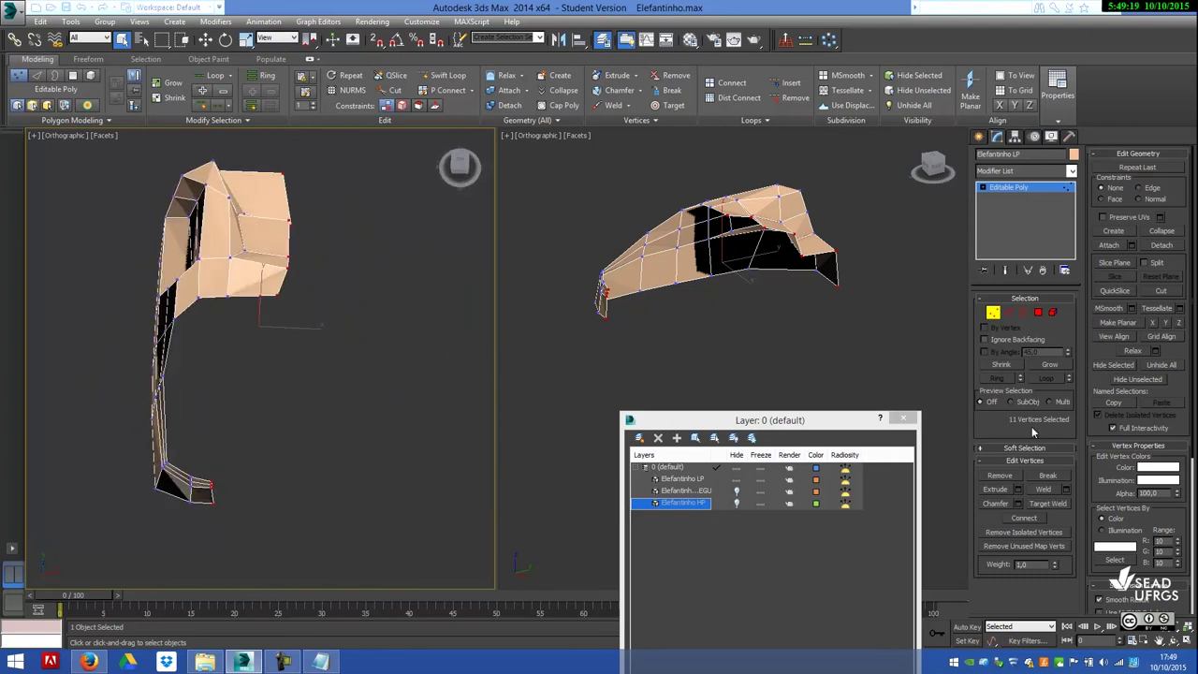
pyautogui.click(1165, 324)
# Redo the flattening on the column of vertices at the cage's lower end.
pyautogui.hotkey('ctrl', 'z')
pyautogui.click(1153, 323)
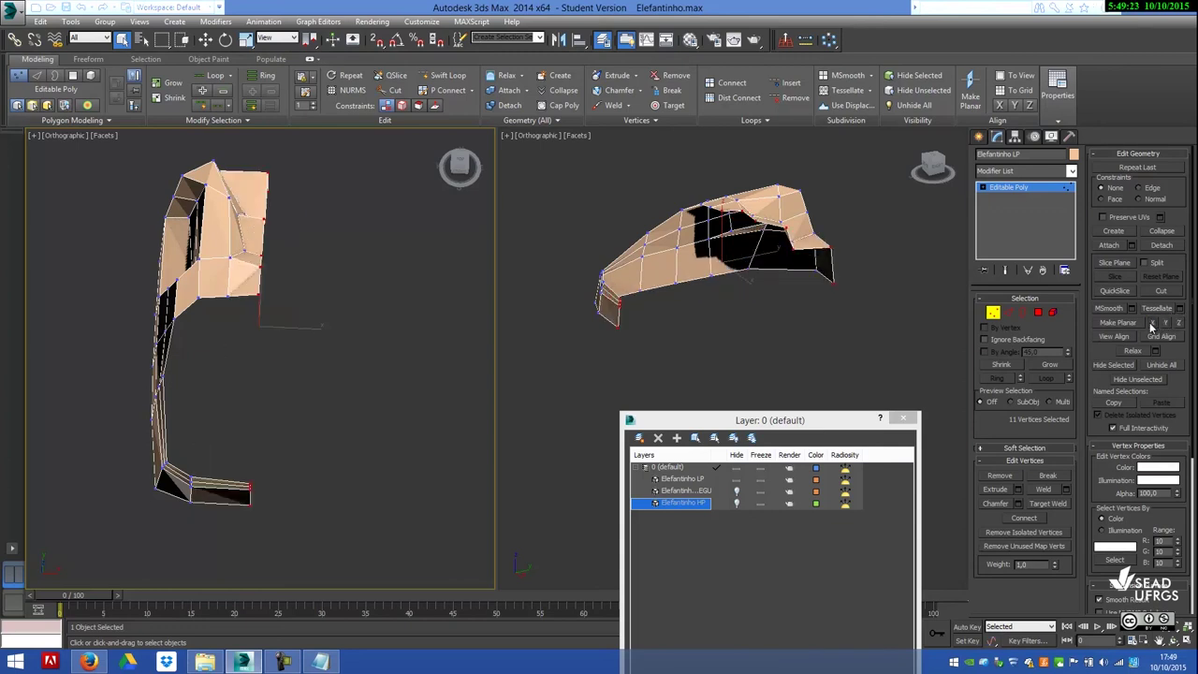
pyautogui.click(383, 386)
pyautogui.moveTo(308, 417)
pyautogui.keyDown('alt'); pyautogui.mouseDown(button='middle')
pyautogui.moveTo(278, 409)
pyautogui.moveTo(282, 380)
pyautogui.mouseUp(button='middle'); pyautogui.keyUp('alt')
pyautogui.moveTo(213, 419); pyautogui.dragTo(198, 505)
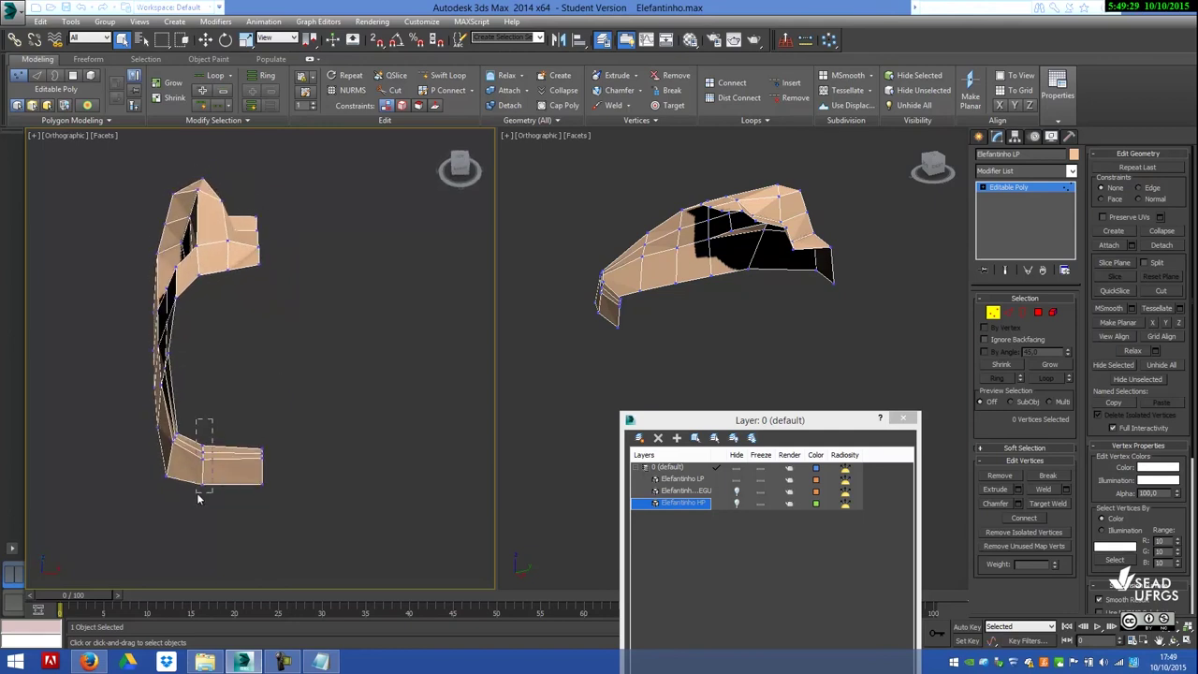
pyautogui.keyDown('ctrl'); pyautogui.click(226, 270); pyautogui.keyUp('ctrl')
pyautogui.click(1153, 322)
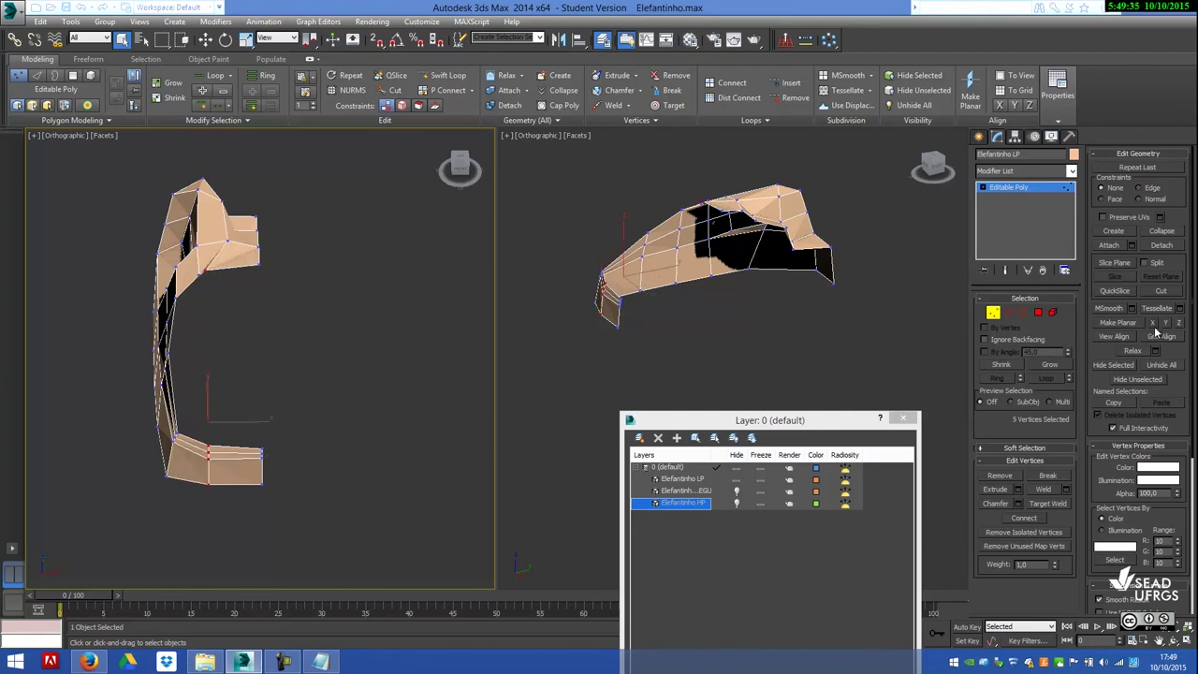
# With Edge constraint on, slide the lower-end vertices slightly right along X.
pyautogui.click(1150, 190)
pyautogui.click(205, 39)
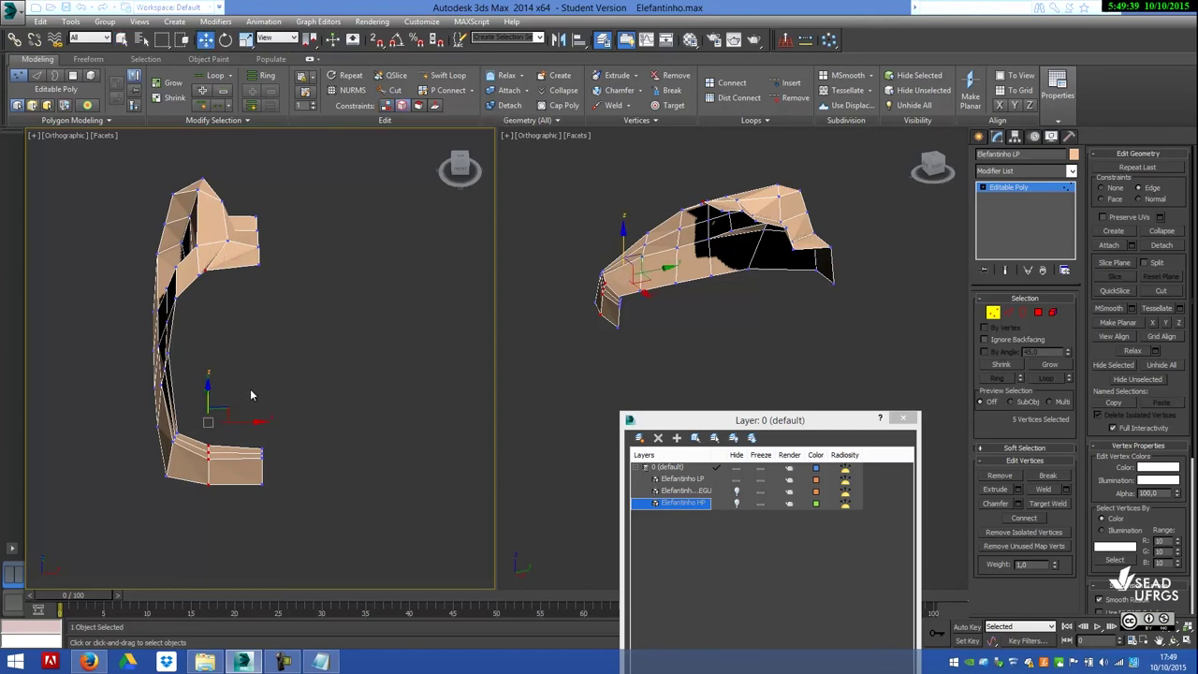
pyautogui.moveTo(252, 422); pyautogui.dragTo(272, 421)
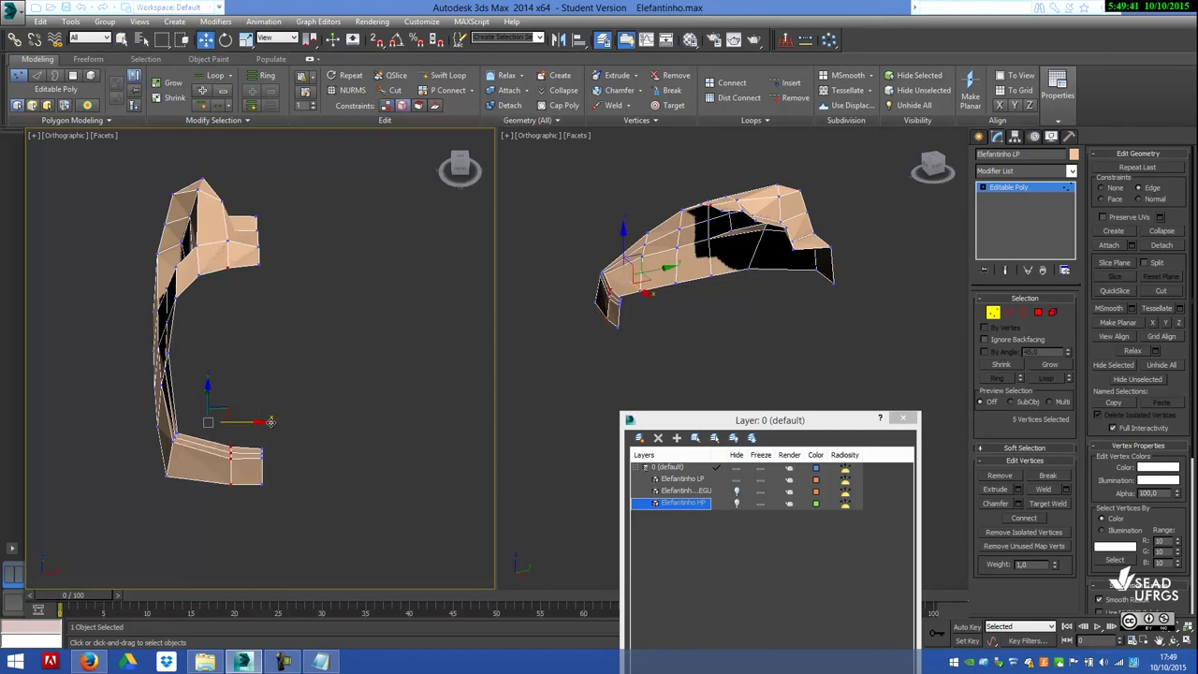
pyautogui.click(281, 431)
pyautogui.moveTo(284, 433)
pyautogui.keyDown('alt'); pyautogui.mouseDown(button='middle')
pyautogui.moveTo(290, 415)
pyautogui.moveTo(347, 415)
pyautogui.moveTo(371, 399)
pyautogui.moveTo(230, 442)
pyautogui.moveTo(298, 454)
pyautogui.mouseUp(button='middle'); pyautogui.keyUp('alt')
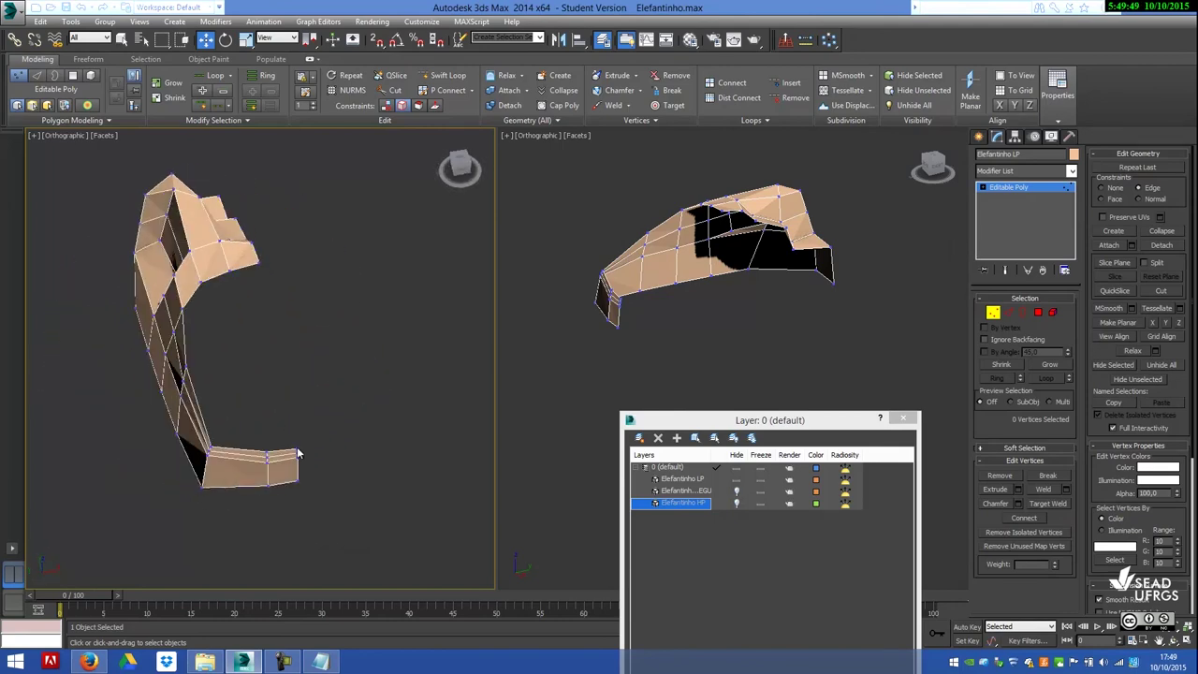
pyautogui.moveTo(365, 505)
pyautogui.keyDown('alt'); pyautogui.mouseDown(button='middle')
pyautogui.moveTo(429, 350)
pyautogui.moveTo(355, 406)
pyautogui.moveTo(294, 395)
pyautogui.moveTo(318, 398)
pyautogui.mouseUp(button='middle'); pyautogui.keyUp('alt')
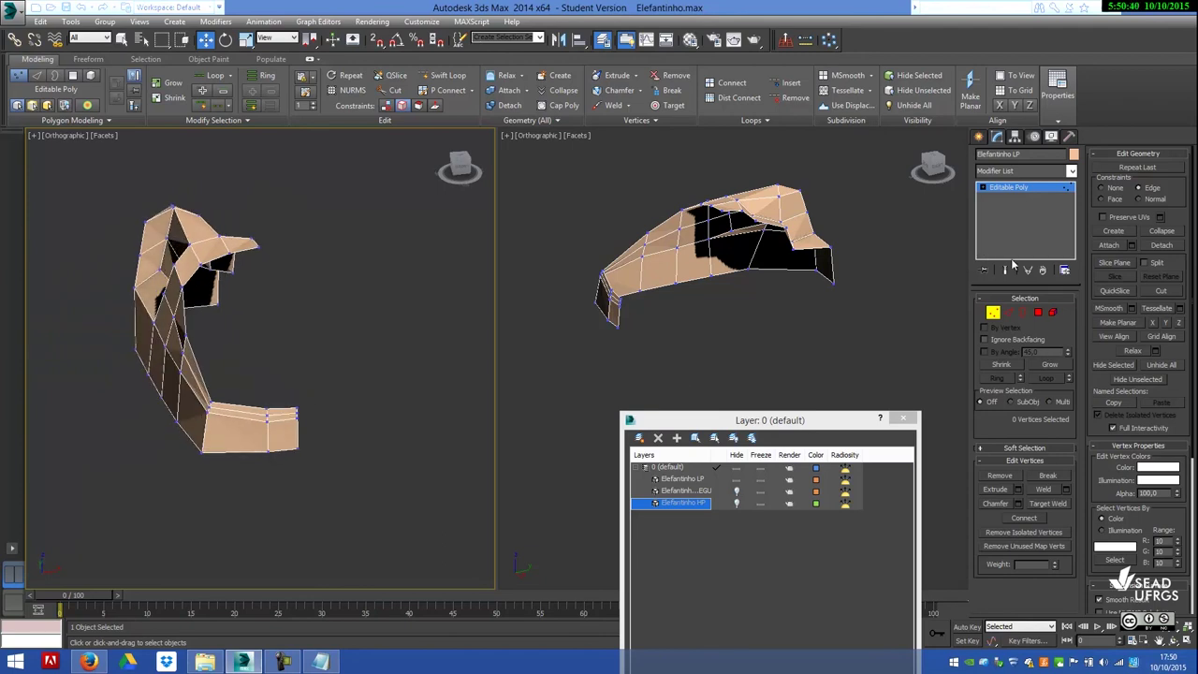
pyautogui.click(1007, 313)
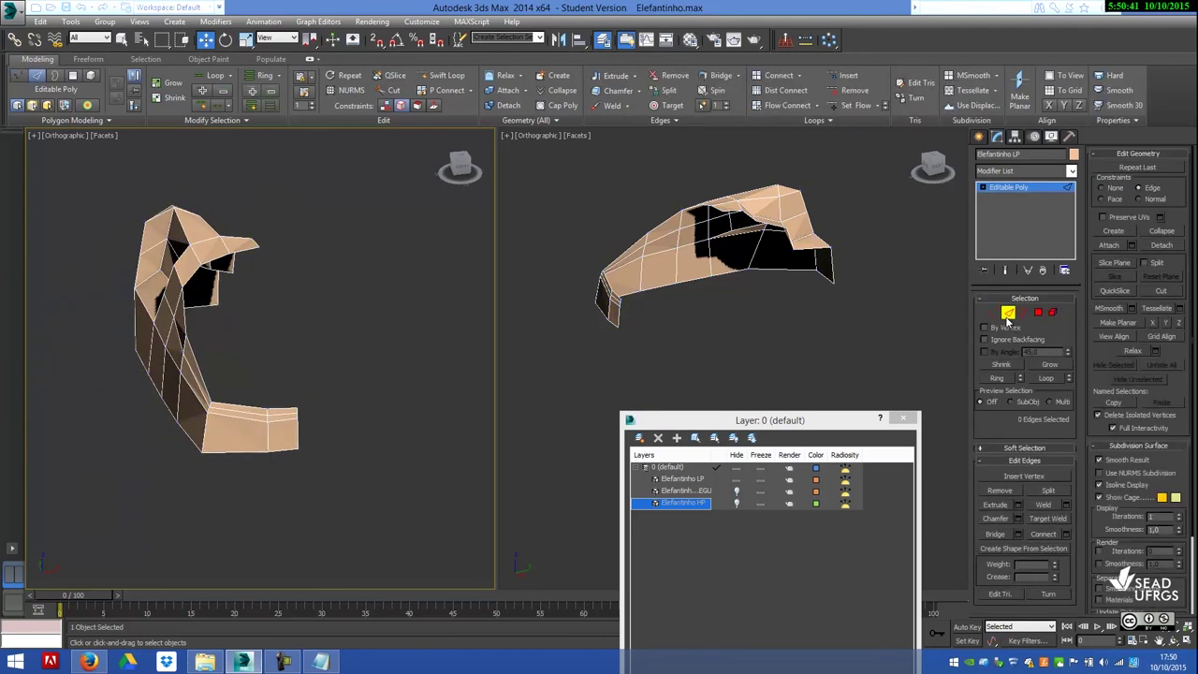
# Select an edge ring around the arm's end with Alt+R, then deselect it.
pyautogui.click(299, 430)
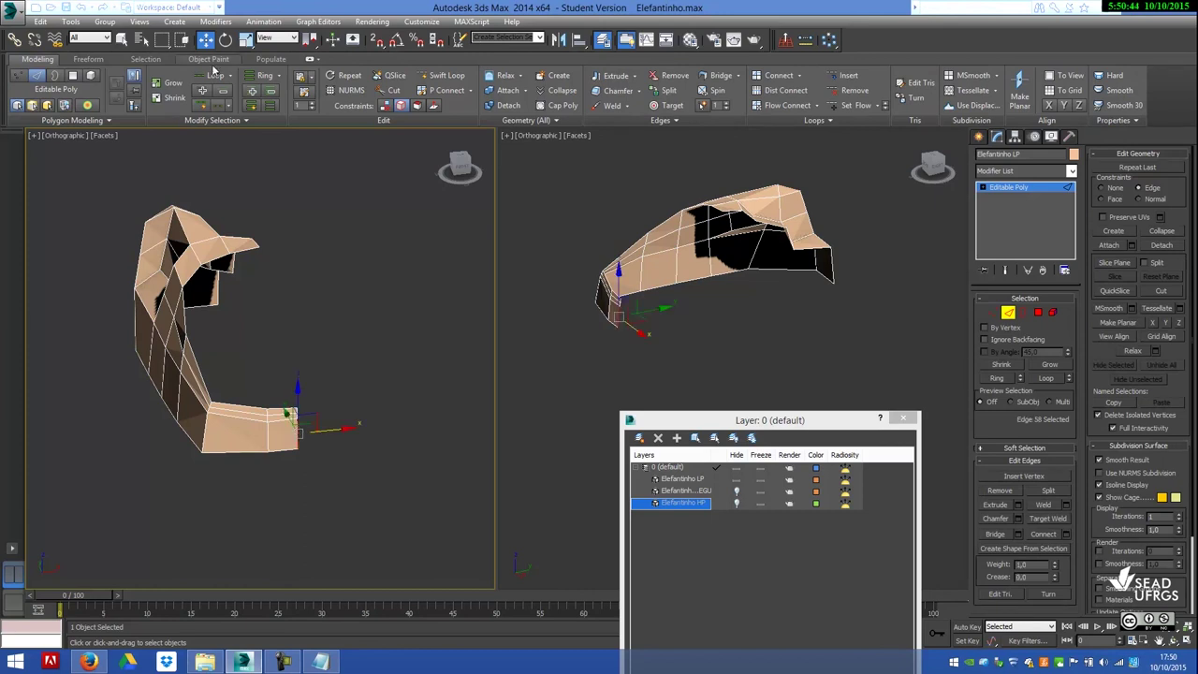
pyautogui.click(122, 40)
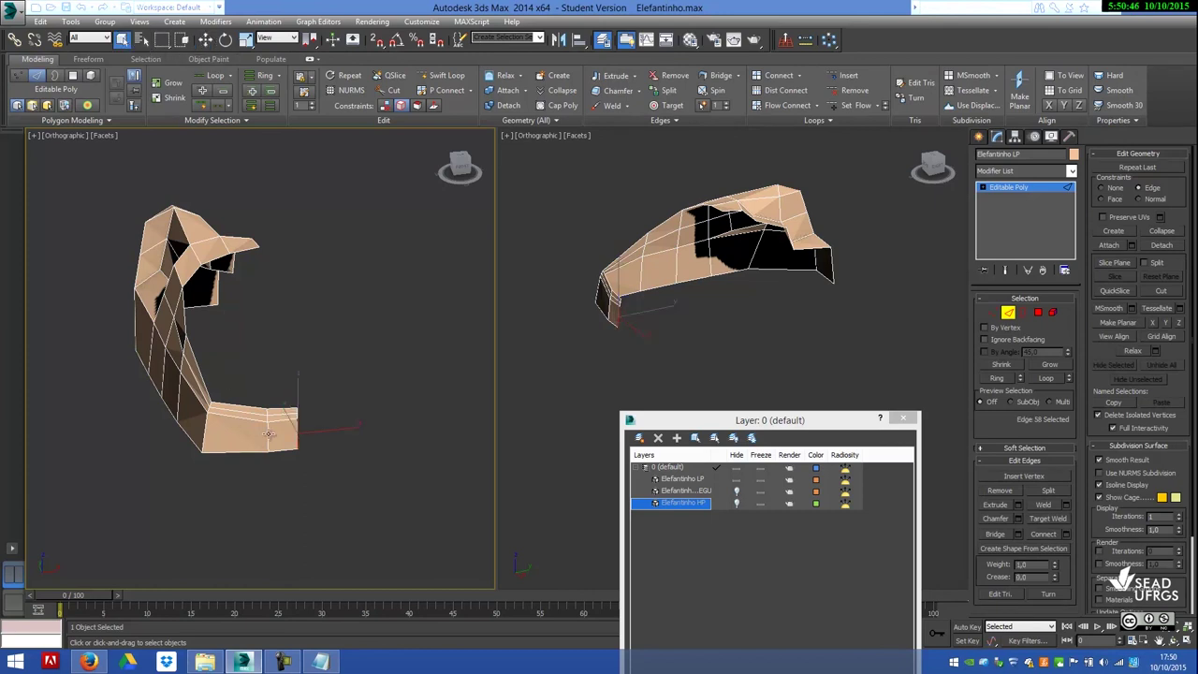
pyautogui.hotkey('alt', 'r')
pyautogui.moveTo(269, 434)
pyautogui.keyDown('alt'); pyautogui.mouseDown(button='middle')
pyautogui.moveTo(312, 414)
pyautogui.moveTo(342, 428)
pyautogui.moveTo(319, 422)
pyautogui.moveTo(352, 411)
pyautogui.moveTo(333, 418)
pyautogui.mouseUp(button='middle'); pyautogui.keyUp('alt')
pyautogui.click(262, 441)
pyautogui.keyDown('alt'); pyautogui.moveTo(358, 406); pyautogui.dragTo(371, 358, button='middle'); pyautogui.keyUp('alt')
pyautogui.keyDown('alt'); pyautogui.moveTo(106, 343); pyautogui.dragTo(203, 358, button='middle'); pyautogui.keyUp('alt')
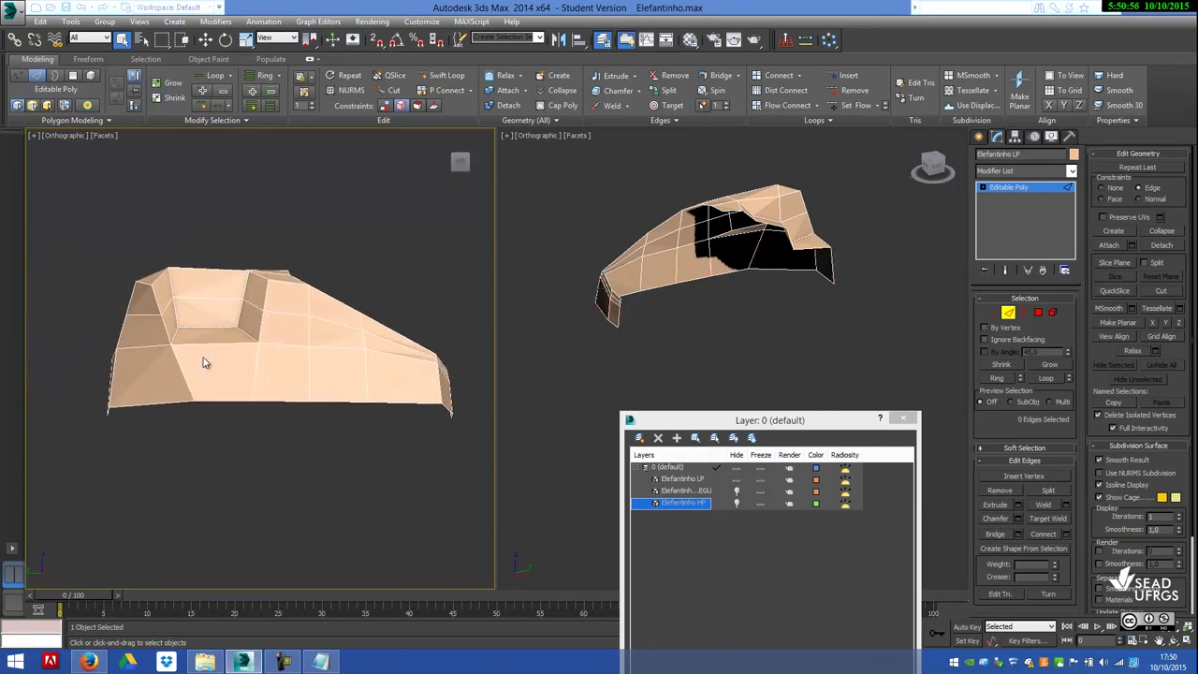
# Move the bottom-left vertex leftward along X to tidy the outline.
pyautogui.click(990, 312)
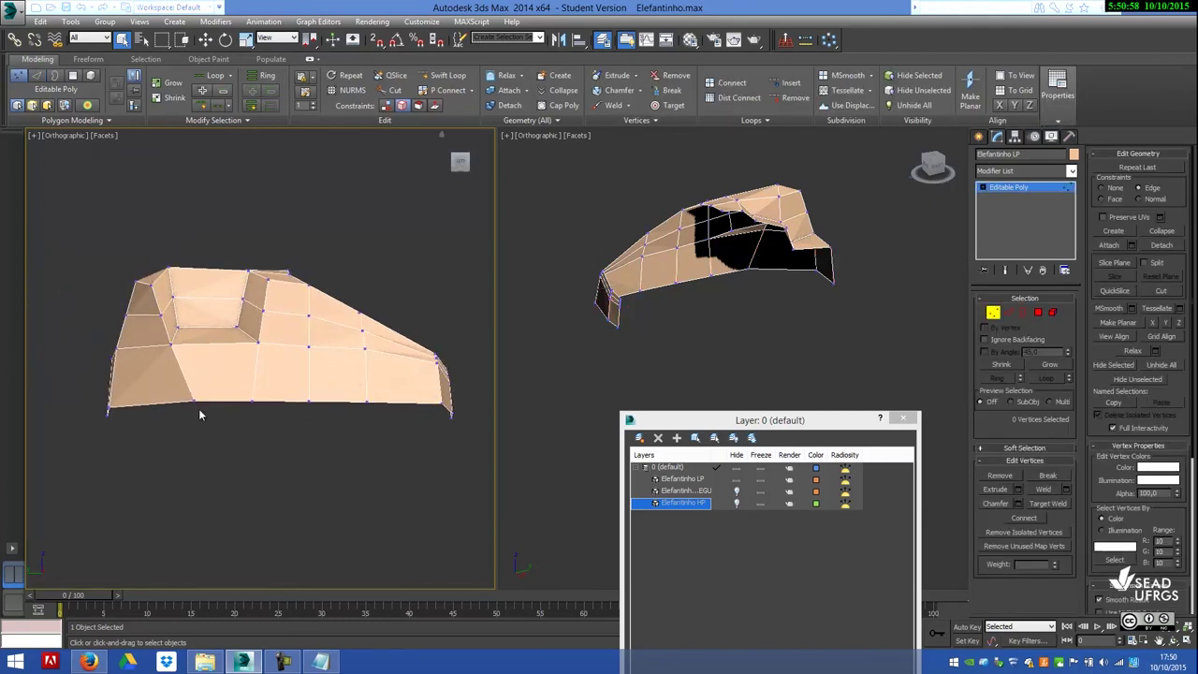
pyautogui.click(205, 39)
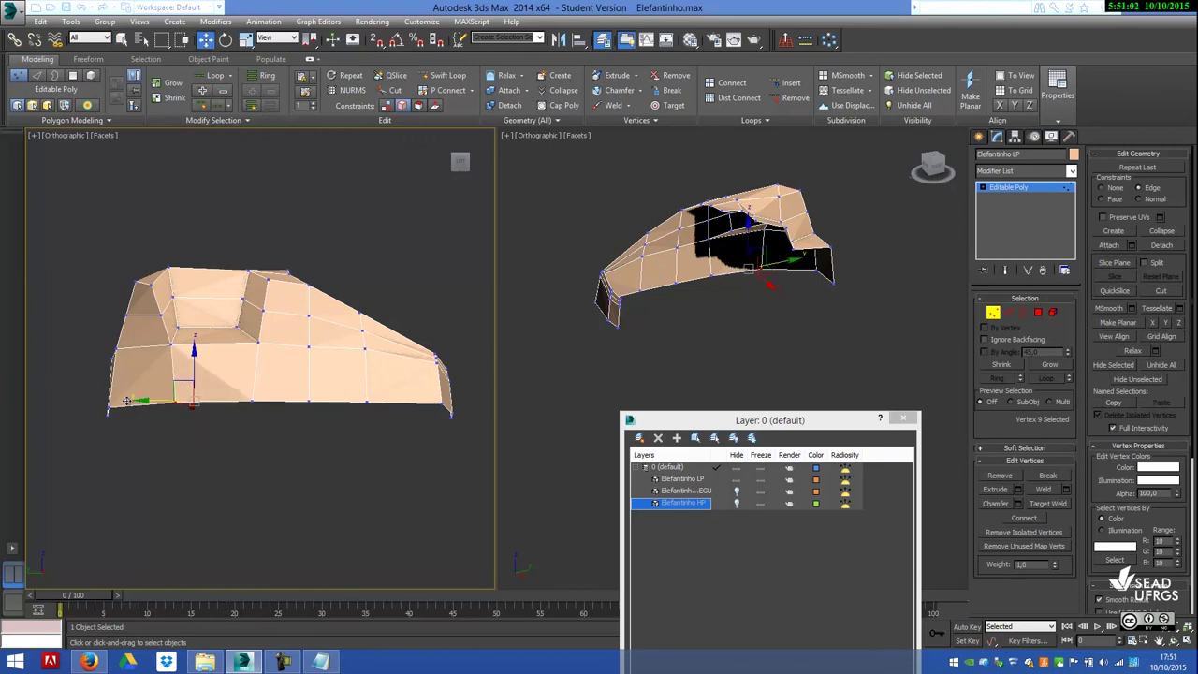
pyautogui.moveTo(122, 400); pyautogui.dragTo(101, 400)
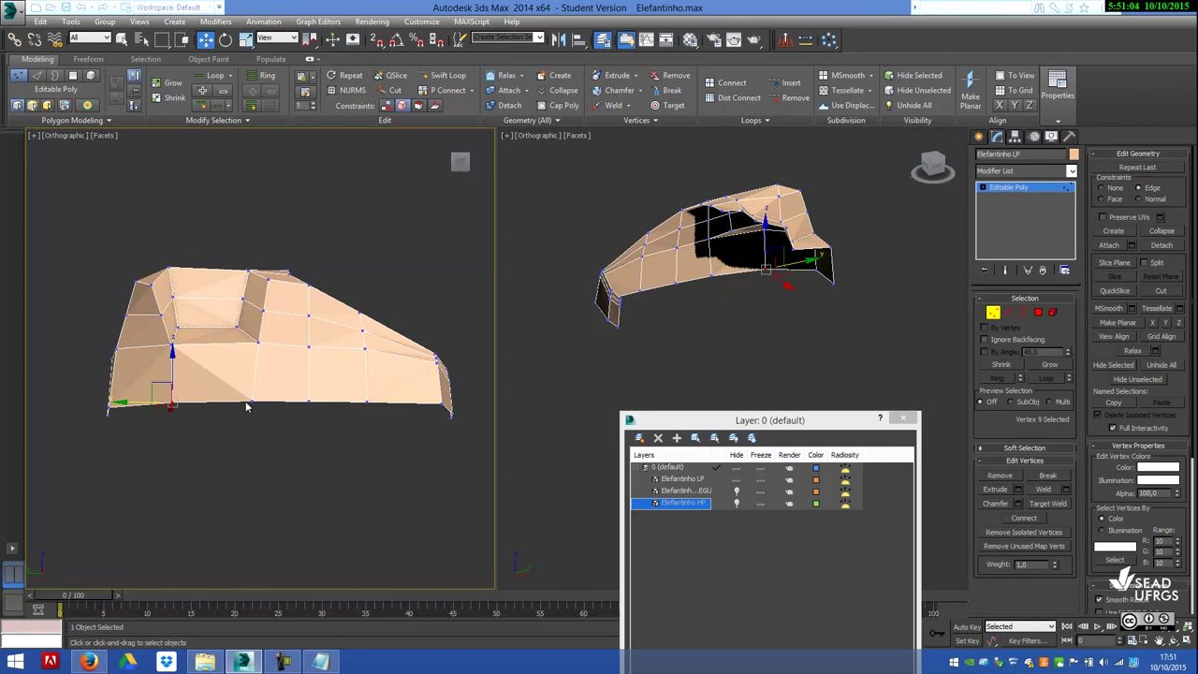
pyautogui.click(248, 403)
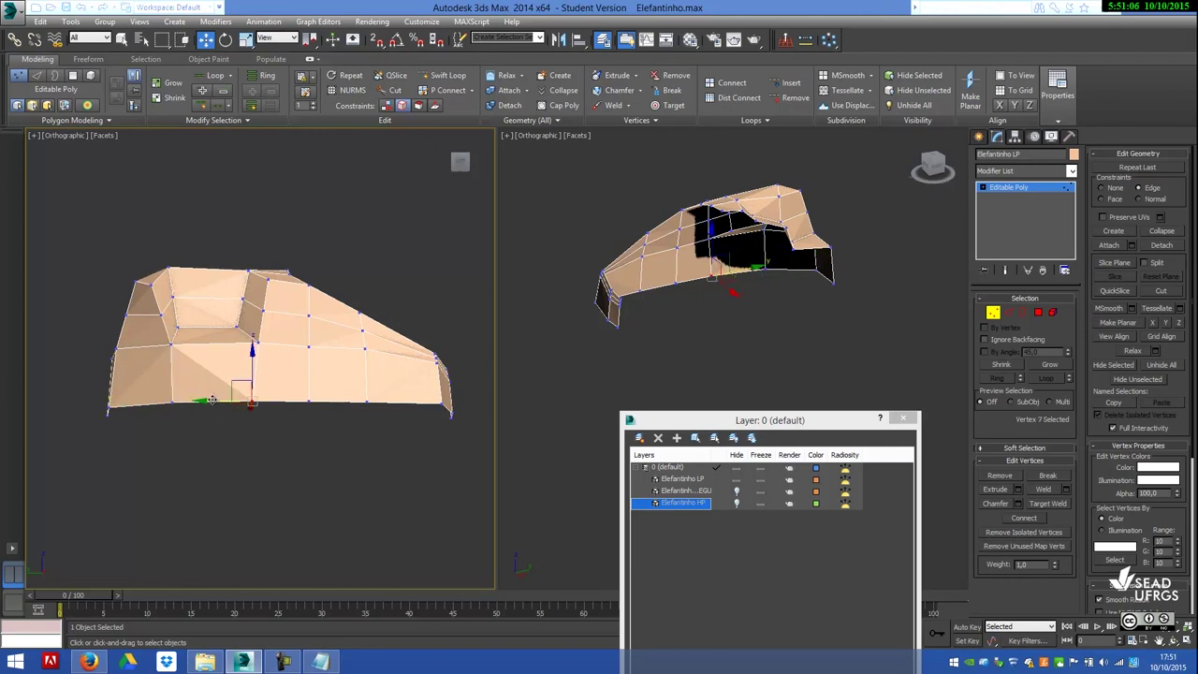
pyautogui.moveTo(341, 419)
pyautogui.keyDown('alt'); pyautogui.mouseDown(button='middle')
pyautogui.moveTo(327, 446)
pyautogui.moveTo(355, 441)
pyautogui.mouseUp(button='middle'); pyautogui.keyUp('alt')
pyautogui.click(302, 470)
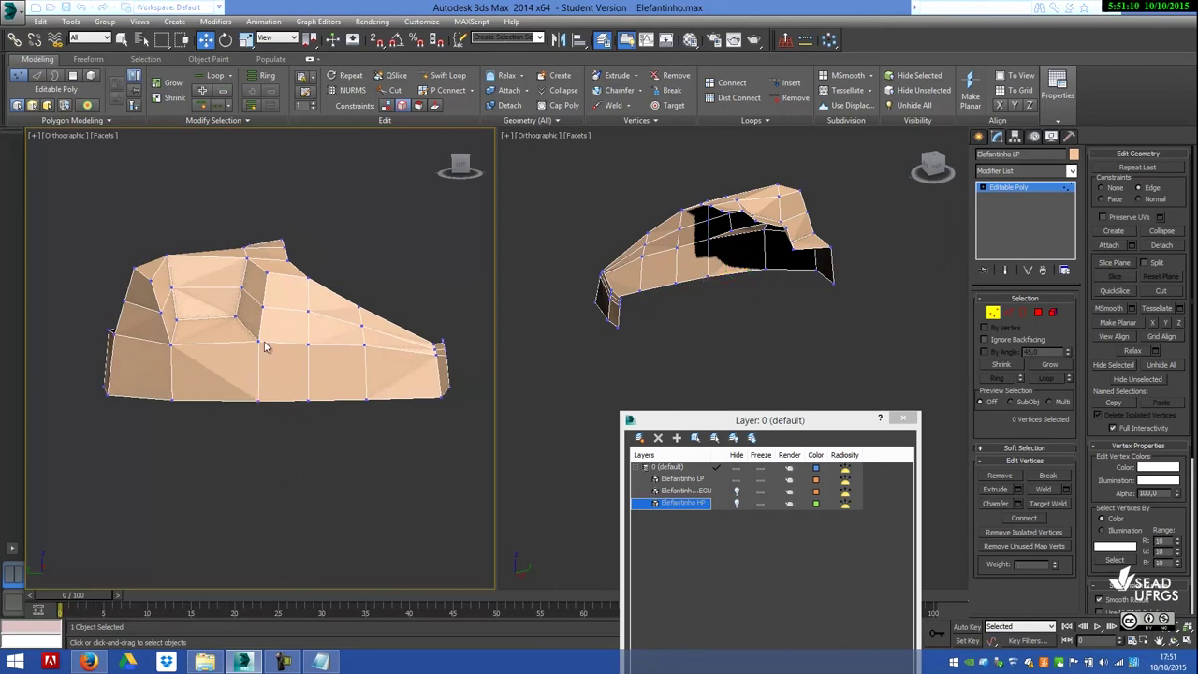
pyautogui.click(122, 40)
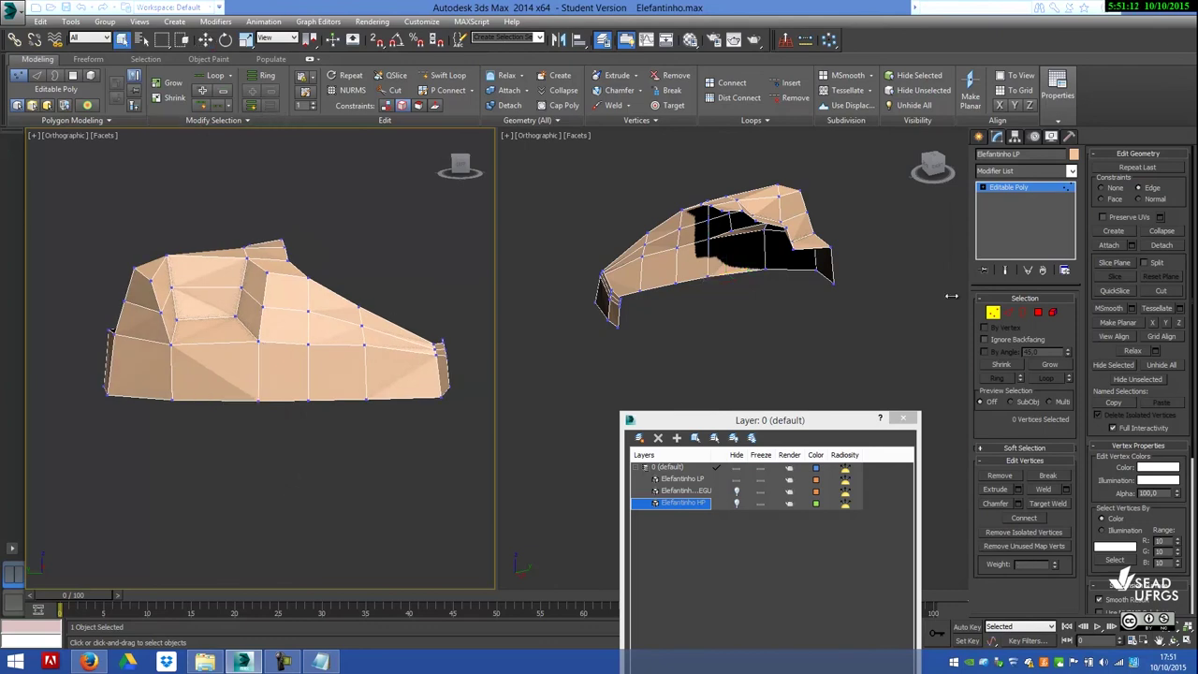
pyautogui.click(1008, 312)
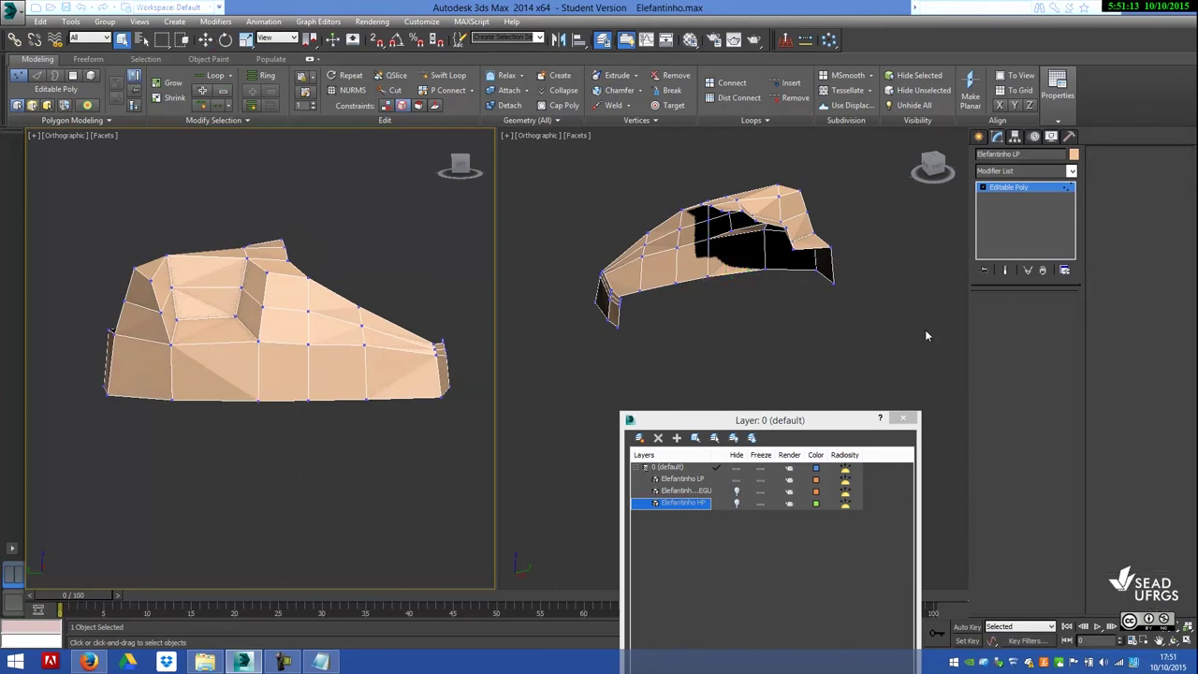
# Ring a vertical side edge and connect it with 2 new edge loops.
pyautogui.click(364, 366)
pyautogui.keyDown('shift'); pyautogui.click(306, 371); pyautogui.keyUp('shift')
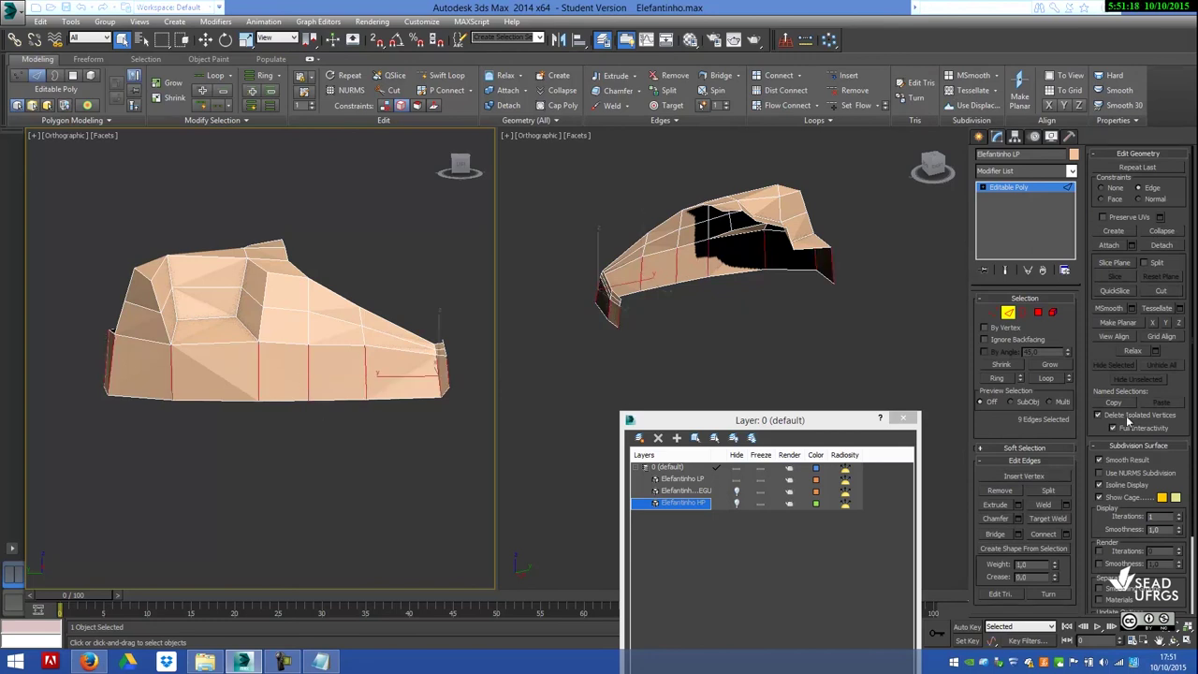
pyautogui.click(1066, 534)
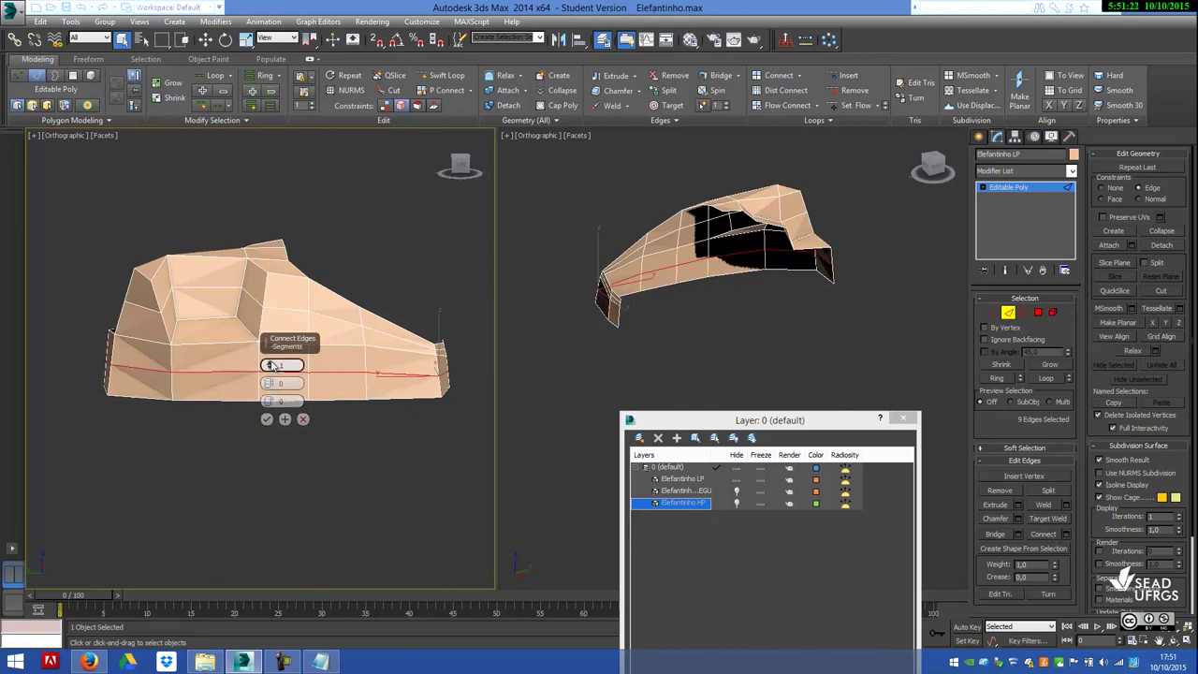
pyautogui.moveTo(271, 365); pyautogui.dragTo(272, 359)
pyautogui.click(266, 418)
pyautogui.click(344, 462)
# Select further edge rings at the cage's front lower-right.
pyautogui.moveTo(435, 360)
pyautogui.keyDown('alt'); pyautogui.mouseDown(button='middle')
pyautogui.moveTo(415, 356)
pyautogui.moveTo(474, 356)
pyautogui.mouseUp(button='middle'); pyautogui.keyUp('alt')
pyautogui.click(426, 362)
pyautogui.keyDown('ctrl'); pyautogui.click(405, 364); pyautogui.keyUp('ctrl')
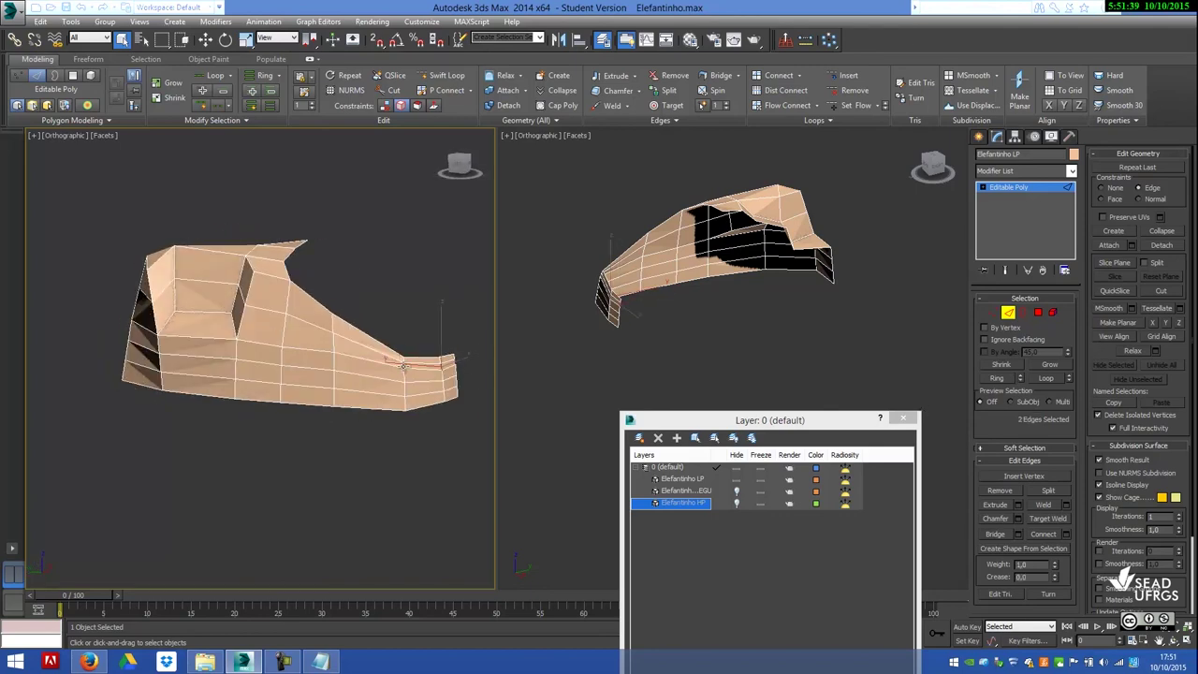
pyautogui.keyDown('shift'); pyautogui.click(338, 346); pyautogui.keyUp('shift')
pyautogui.moveTo(338, 346)
pyautogui.keyDown('alt'); pyautogui.mouseDown(button='middle')
pyautogui.moveTo(540, 407)
pyautogui.moveTo(421, 365)
pyautogui.mouseUp(button='middle'); pyautogui.keyUp('alt')
pyautogui.keyDown('ctrl'); pyautogui.click(267, 332); pyautogui.keyUp('ctrl')
pyautogui.keyDown('shift'); pyautogui.click(268, 416); pyautogui.keyUp('shift')
pyautogui.moveTo(591, 354)
pyautogui.keyDown('alt'); pyautogui.mouseDown(button='middle')
pyautogui.moveTo(268, 416)
pyautogui.moveTo(392, 442)
pyautogui.moveTo(246, 412)
pyautogui.mouseUp(button='middle'); pyautogui.keyUp('alt')
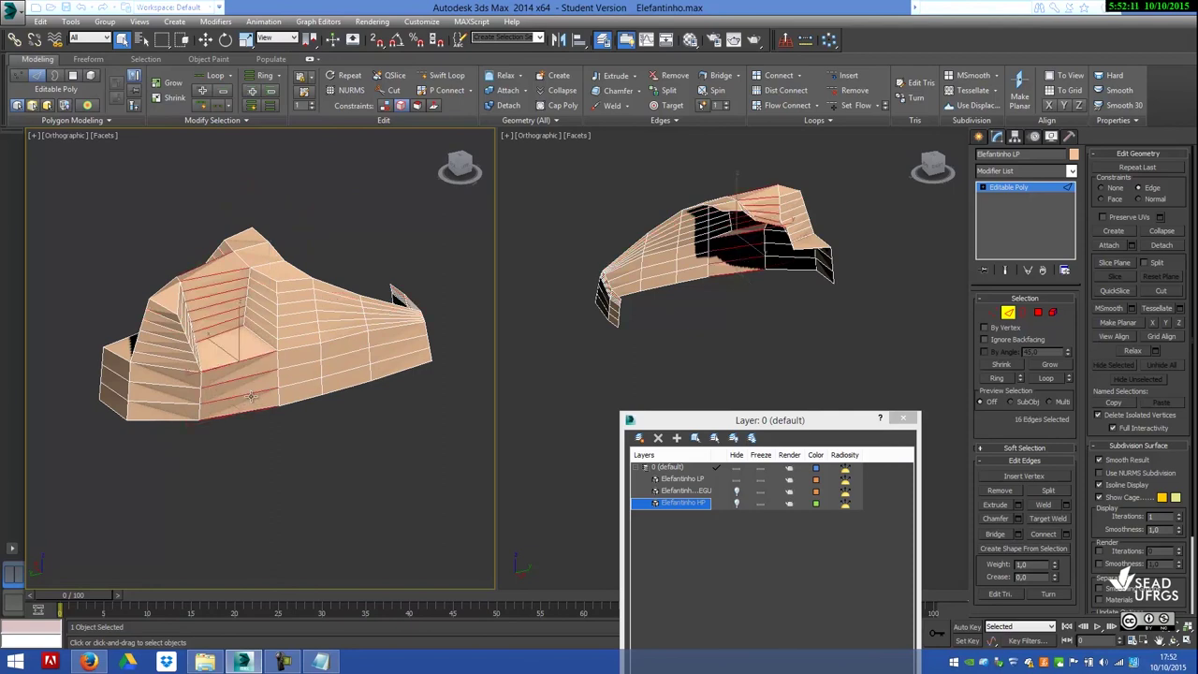
# Connect the selected edge ring with 2 segments to add vertical loops.
pyautogui.rightClick(260, 408)
pyautogui.click(281, 417)
pyautogui.hotkey('ctrl', 'z')
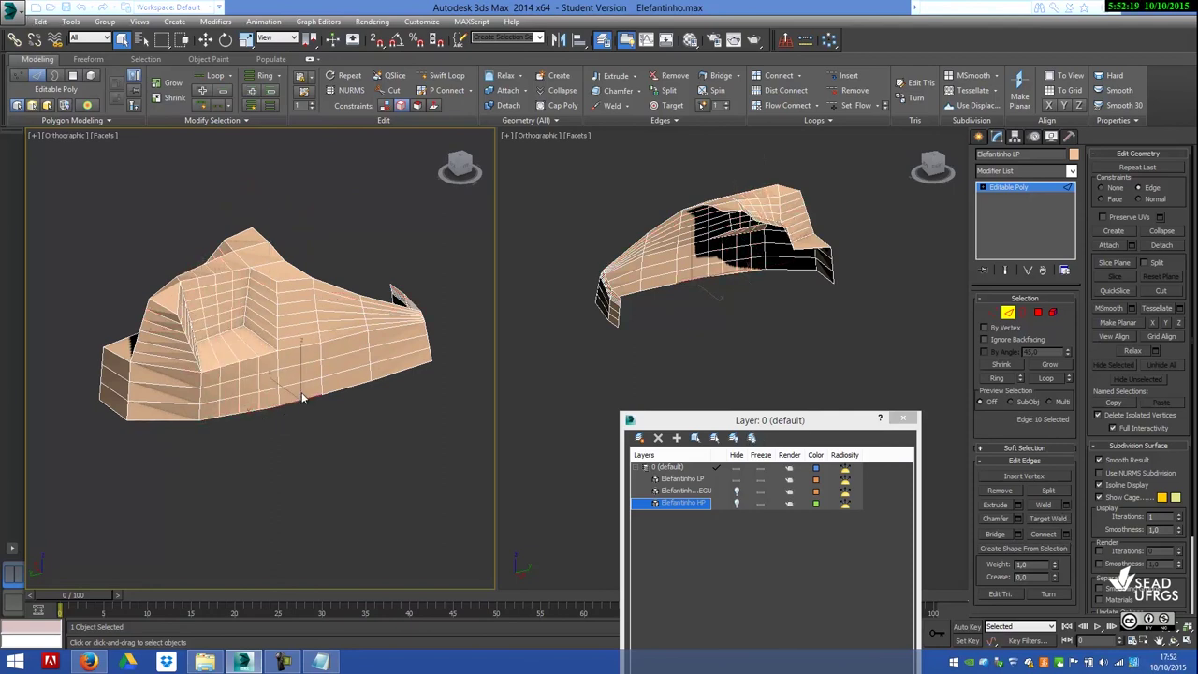
pyautogui.rightClick(300, 384)
pyautogui.click(272, 372)
pyautogui.click(267, 418)
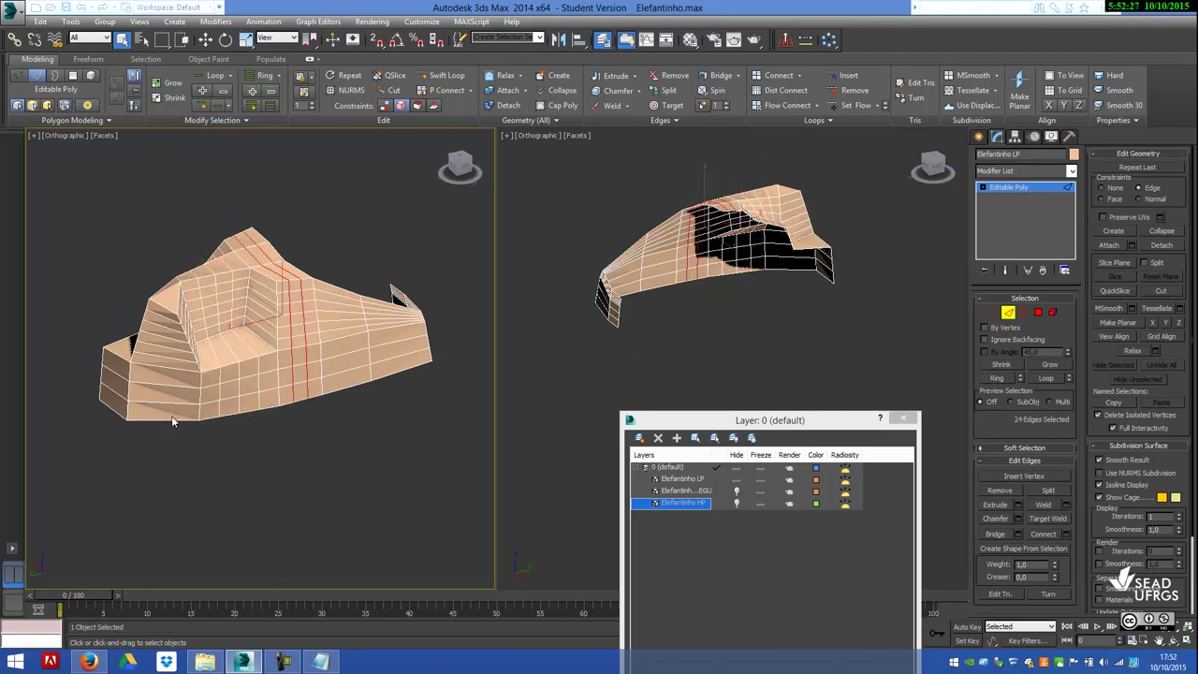
# Select an edge on the cage and extend it into its full edge loop.
pyautogui.moveTo(262, 387)
pyautogui.keyDown('alt'); pyautogui.mouseDown(button='middle')
pyautogui.moveTo(308, 442)
pyautogui.moveTo(164, 432)
pyautogui.mouseUp(button='middle'); pyautogui.keyUp('alt')
pyautogui.click(154, 428)
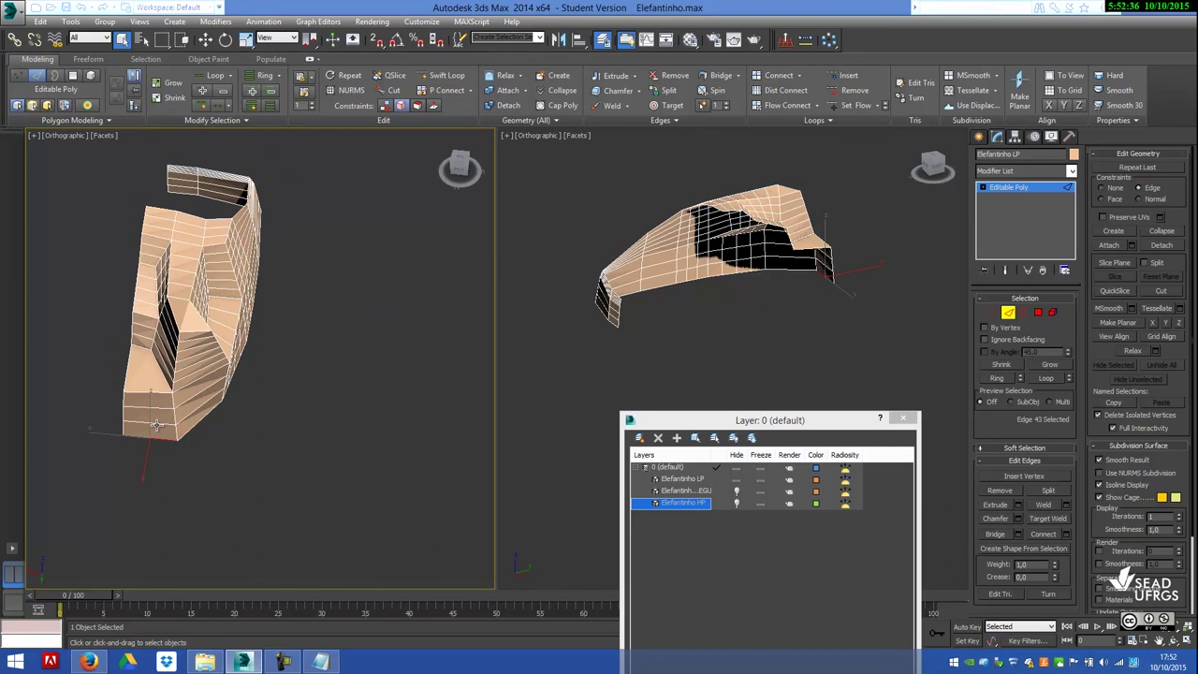
pyautogui.doubleClick(156, 426)
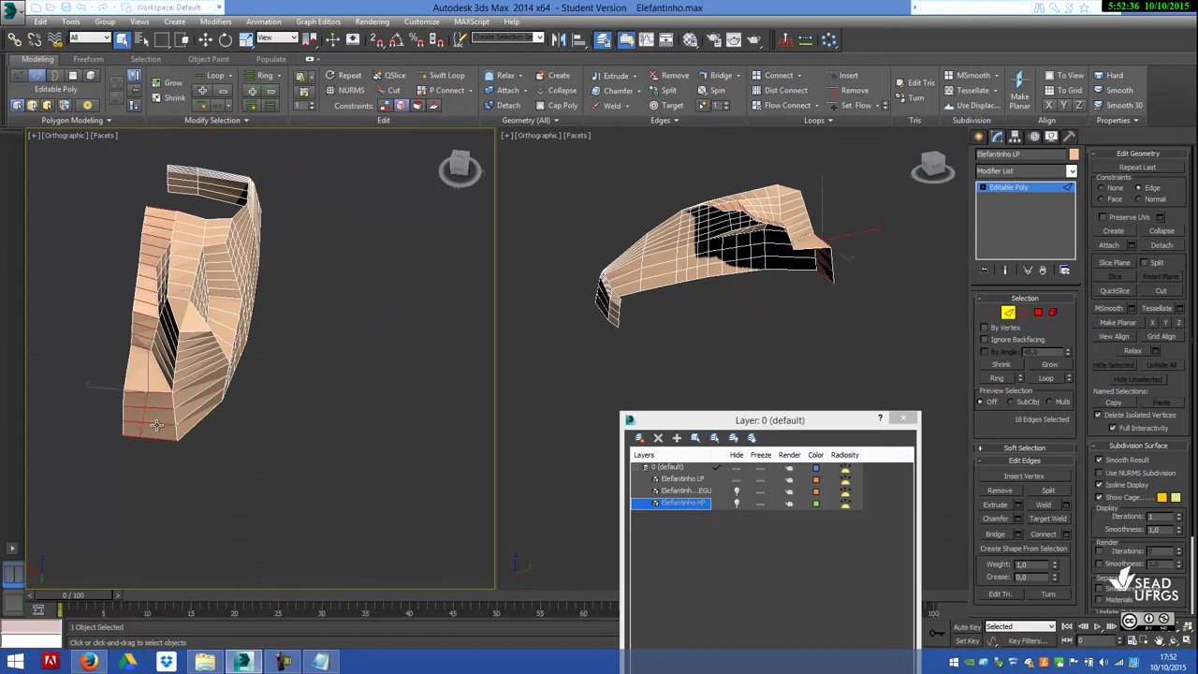